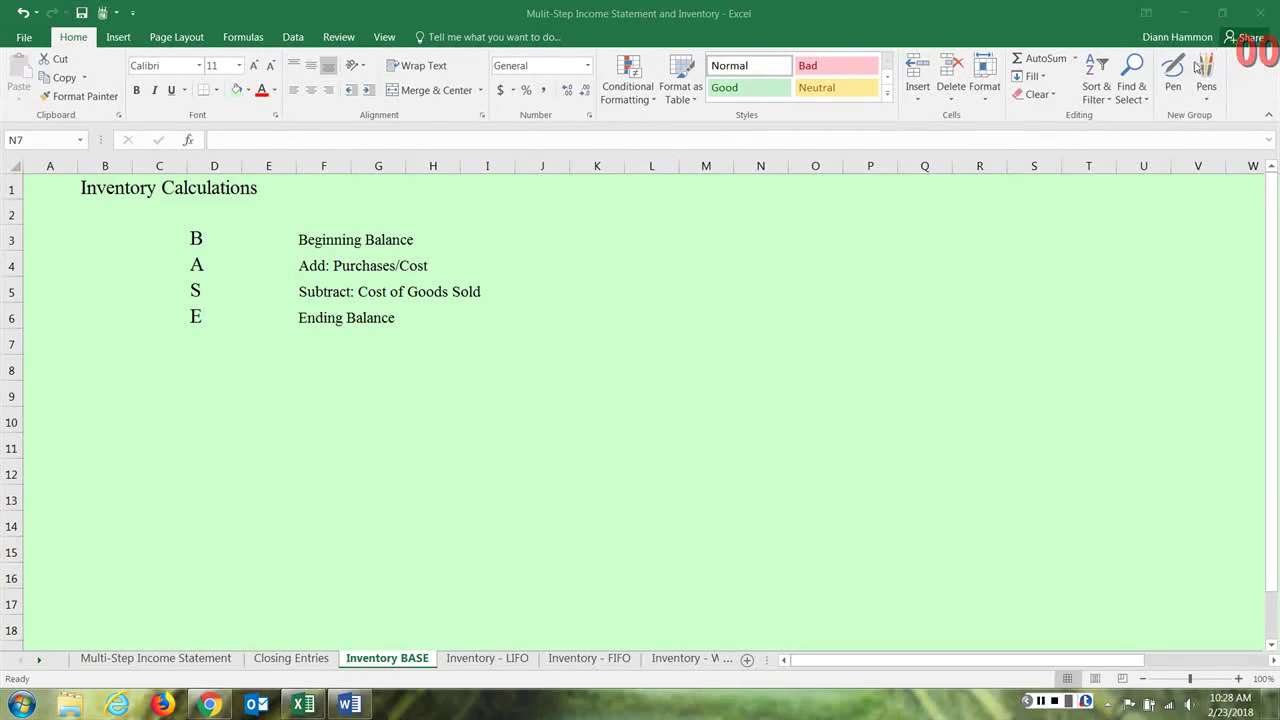
Handwrite "DATE" in blue ink beside the Beginning Balance line, around columns J to L
{"action": "left_click", "coordinate": [1176, 82]}
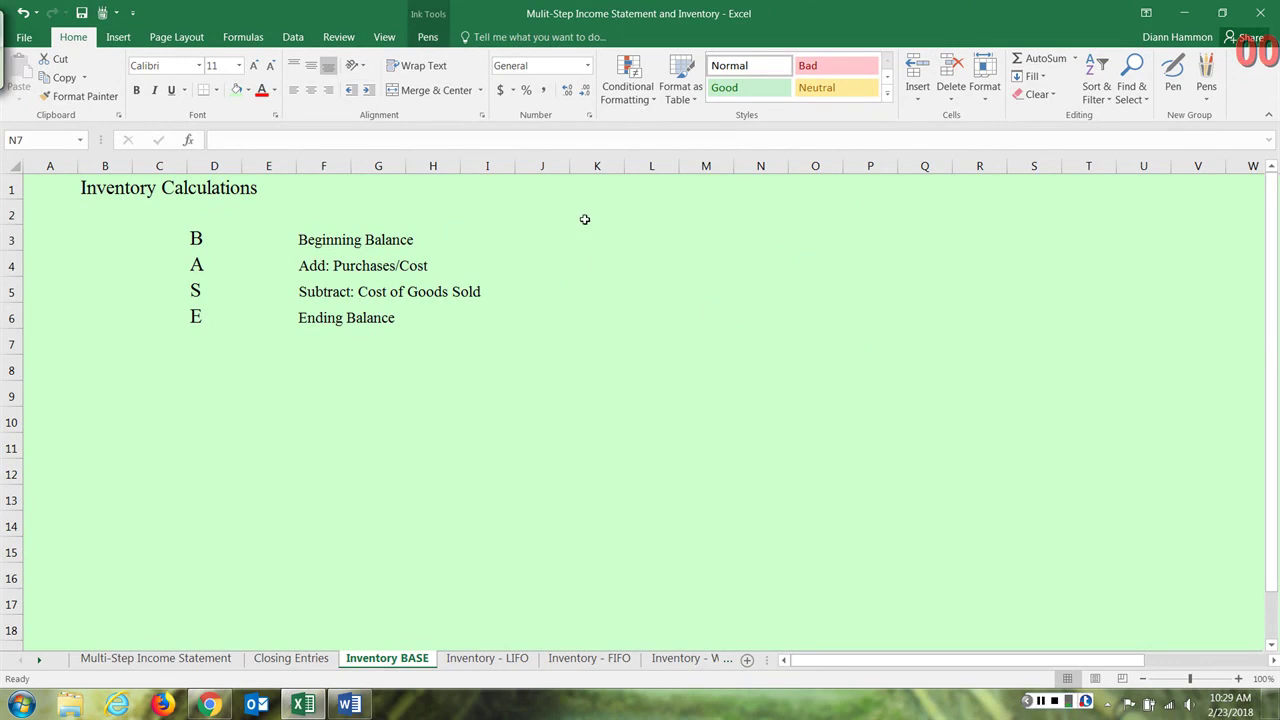
{"action": "left_click_drag", "start_coordinate": [574, 220], "coordinate": [574, 229]}
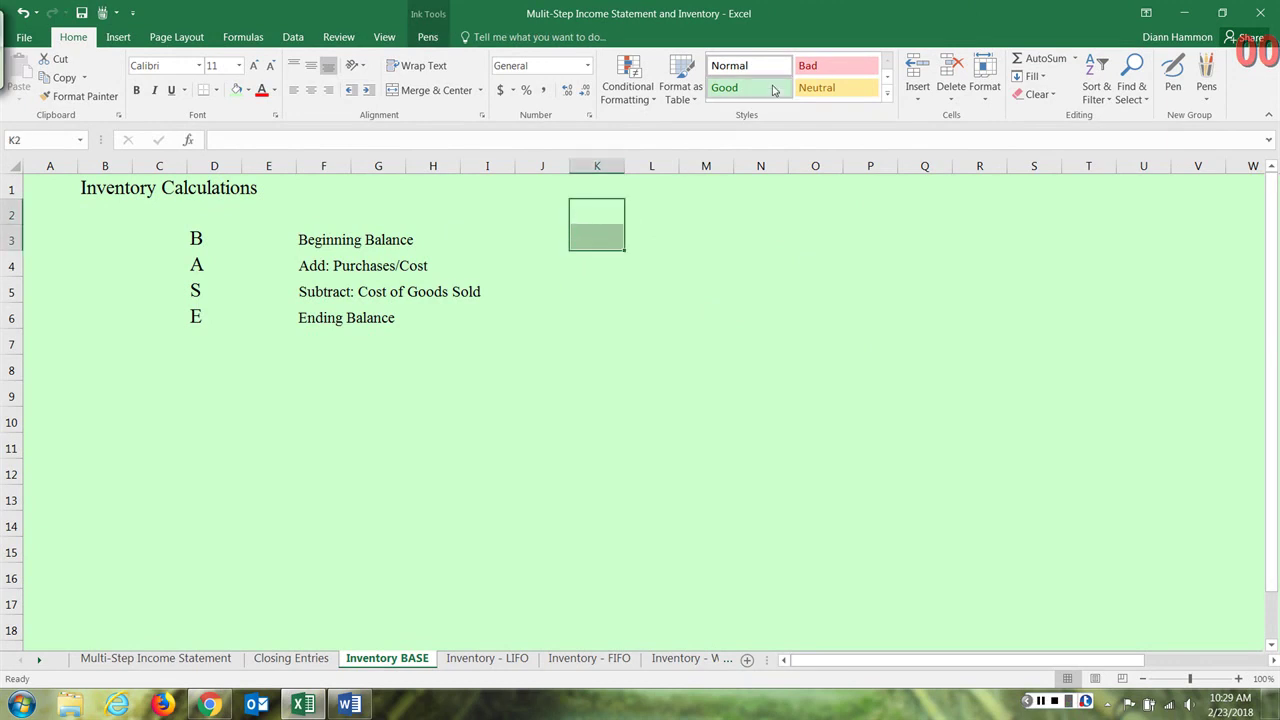
{"action": "left_click", "coordinate": [1175, 90]}
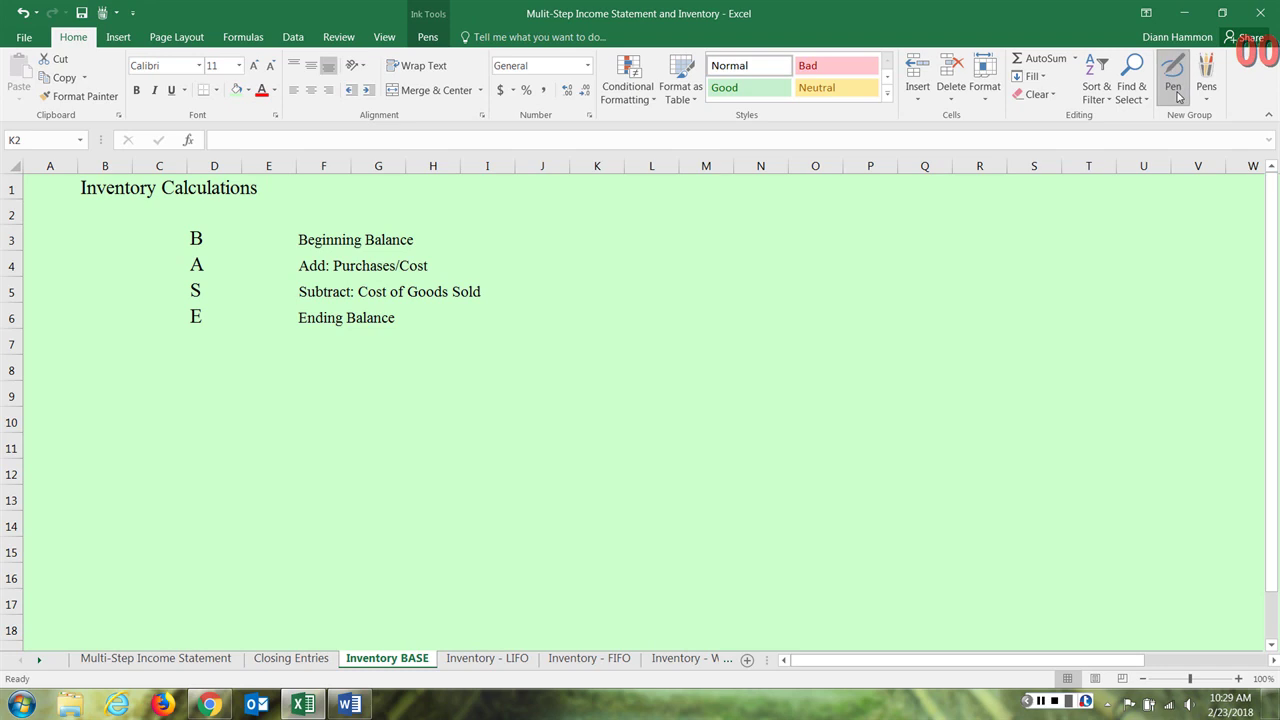
{"action": "left_click", "coordinate": [1200, 97]}
{"action": "left_click", "coordinate": [1082, 155]}
{"action": "mouse_move", "coordinate": [559, 221]}
{"action": "left_mouse_down"}
{"action": "mouse_move", "coordinate": [563, 237]}
{"action": "mouse_move", "coordinate": [585, 221]}
{"action": "mouse_move", "coordinate": [593, 237]}
{"action": "left_mouse_up"}
{"action": "mouse_move", "coordinate": [580, 230]}
{"action": "left_mouse_down"}
{"action": "mouse_move", "coordinate": [609, 222]}
{"action": "mouse_move", "coordinate": [614, 237]}
{"action": "left_mouse_up"}
{"action": "left_click_drag", "start_coordinate": [614, 237], "coordinate": [627, 229]}
{"action": "left_click_drag", "start_coordinate": [614, 222], "coordinate": [629, 222]}
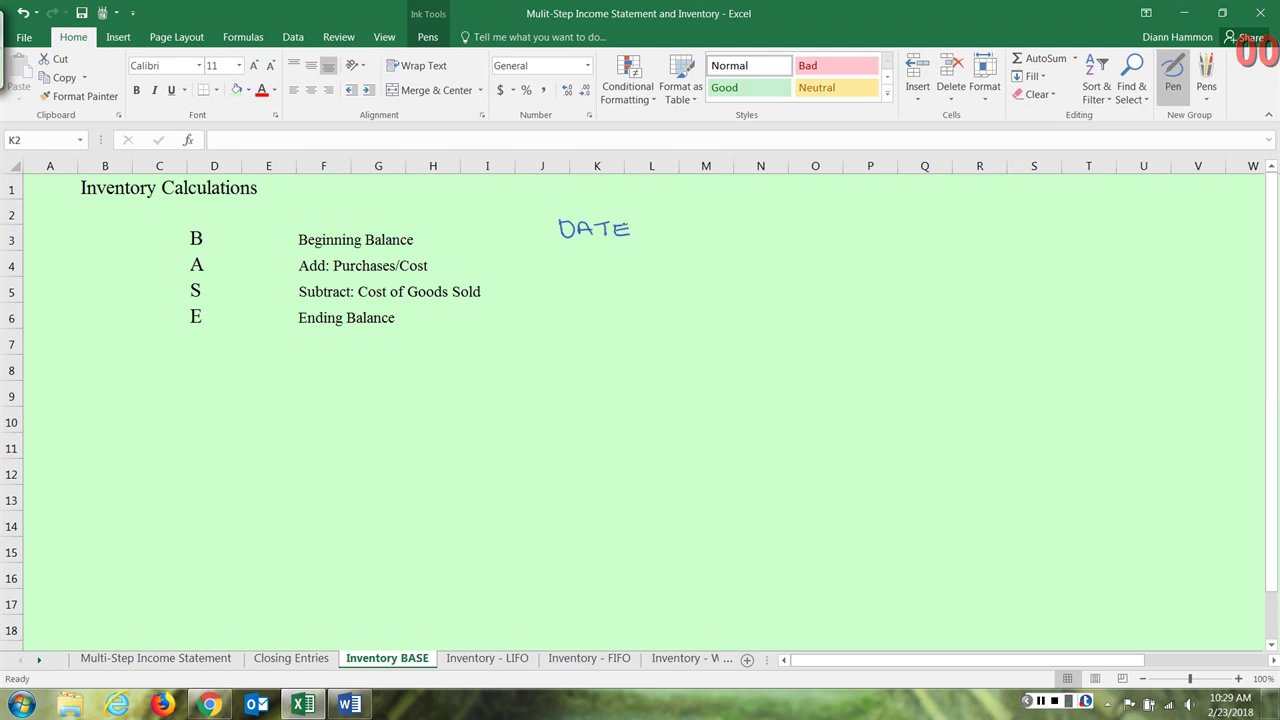
{"action": "left_click", "coordinate": [1041, 701]}
{"action": "left_click", "coordinate": [1041, 701]}
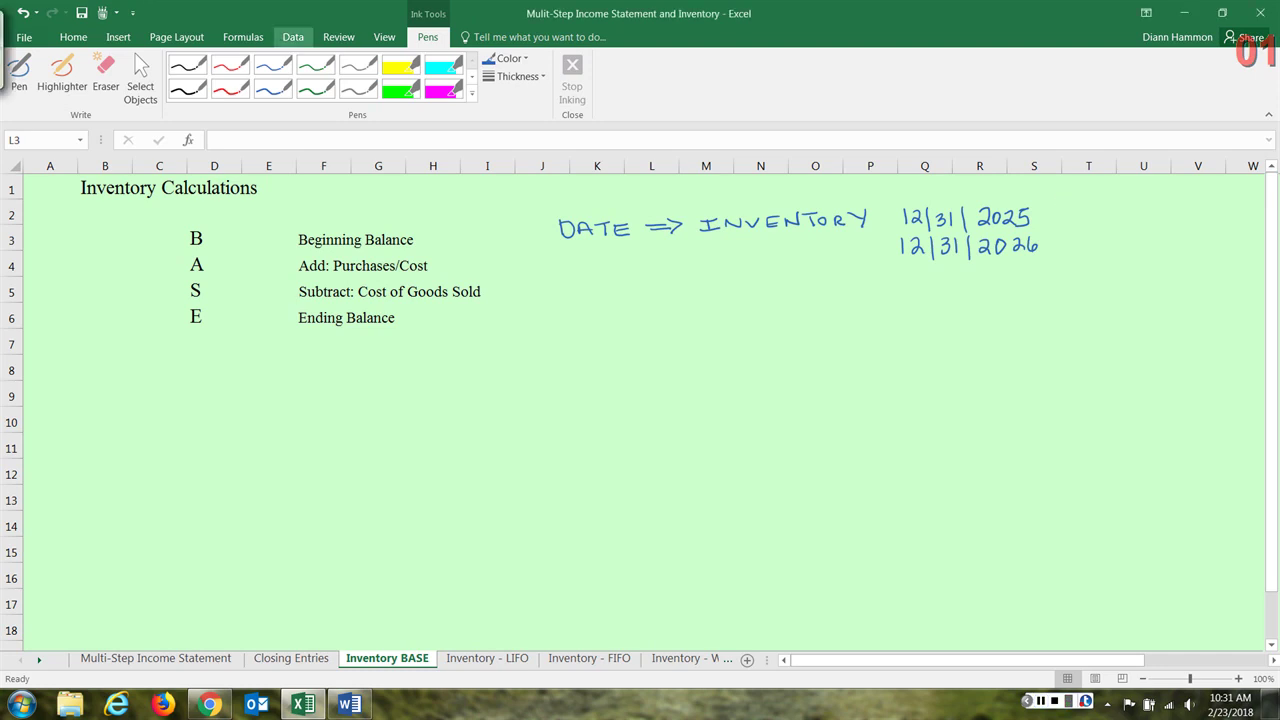
Write "BEG" beside 12/31/2025 and "END" beside 12/31/2026 with the thin blue pen
{"action": "left_click", "coordinate": [273, 65]}
{"action": "left_click_drag", "start_coordinate": [1057, 207], "coordinate": [1057, 221]}
{"action": "mouse_move", "coordinate": [1057, 207]}
{"action": "left_mouse_down"}
{"action": "mouse_move", "coordinate": [1058, 221]}
{"action": "mouse_move", "coordinate": [1103, 212]}
{"action": "mouse_move", "coordinate": [1074, 251]}
{"action": "mouse_move", "coordinate": [1094, 231]}
{"action": "mouse_move", "coordinate": [1098, 247]}
{"action": "left_mouse_up"}
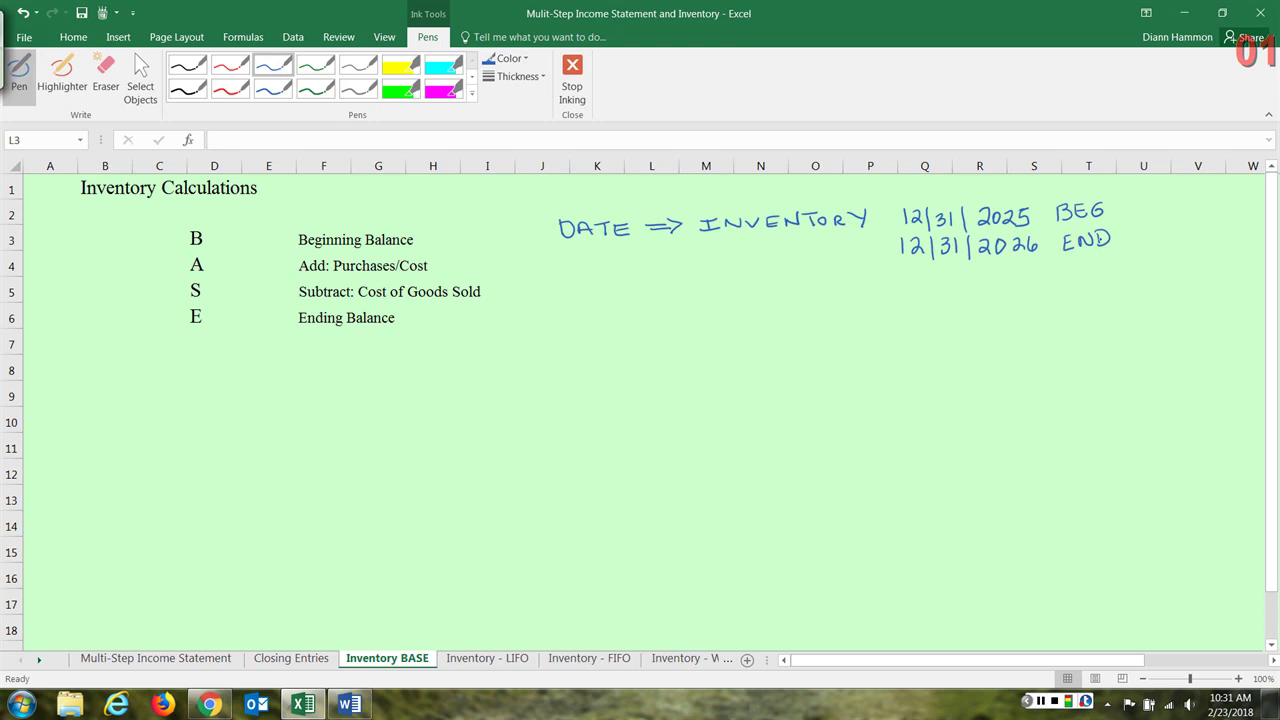
Underline "Beginning" and "Cost of Goods Sold" and double-underline "Ending Balance" in blue ink, and switch to the Eraser
{"action": "left_click_drag", "start_coordinate": [303, 251], "coordinate": [360, 248]}
{"action": "left_click_drag", "start_coordinate": [358, 300], "coordinate": [468, 300]}
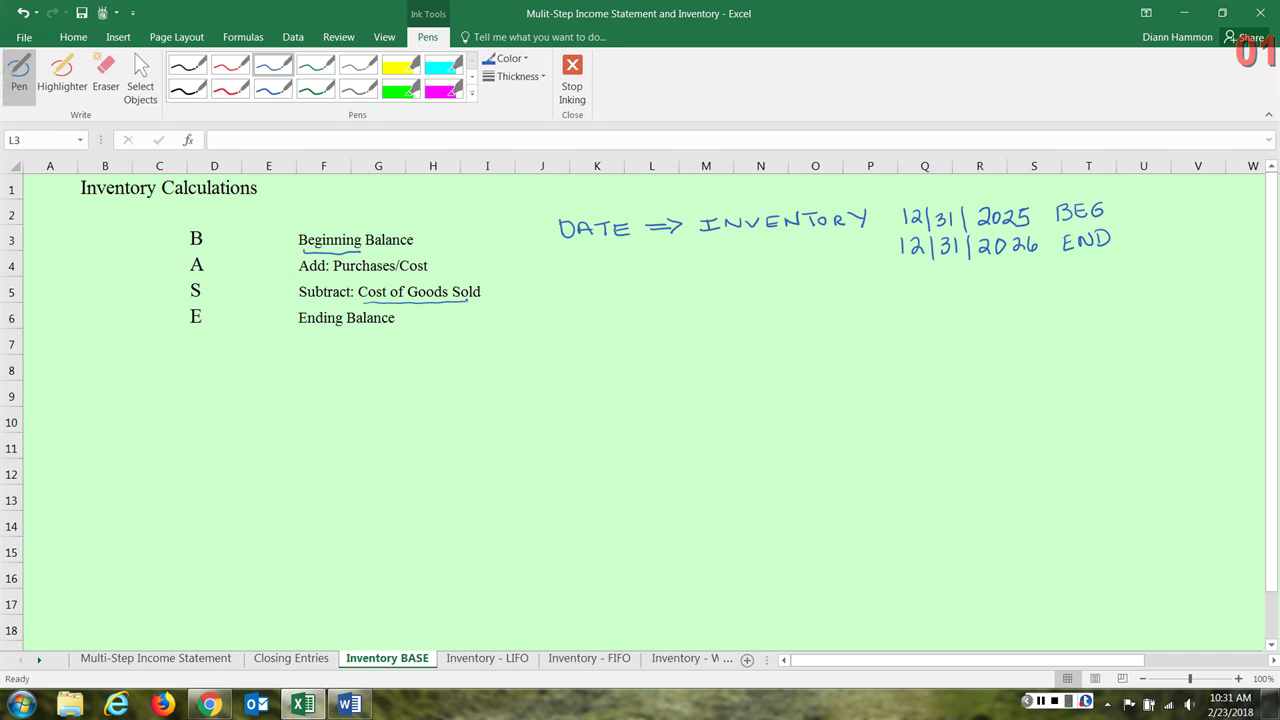
{"action": "left_click_drag", "start_coordinate": [308, 333], "coordinate": [398, 344]}
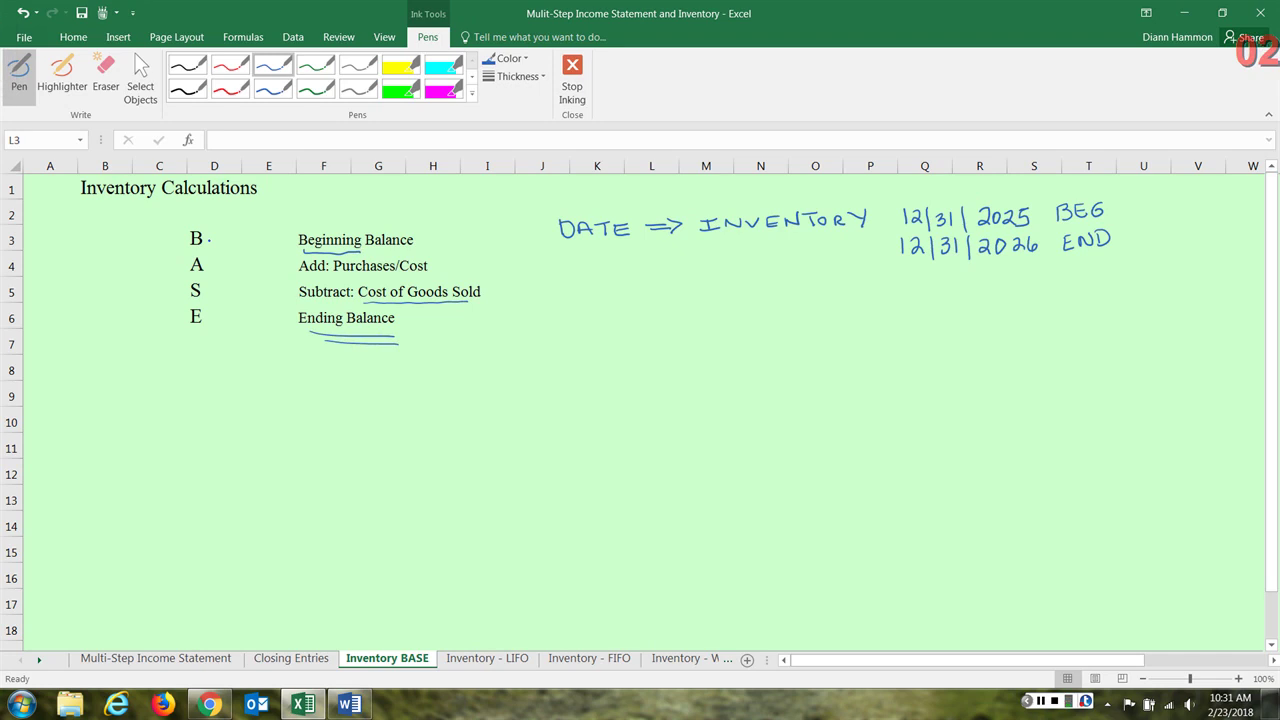
{"action": "left_click", "coordinate": [105, 75]}
{"action": "left_click", "coordinate": [105, 84]}
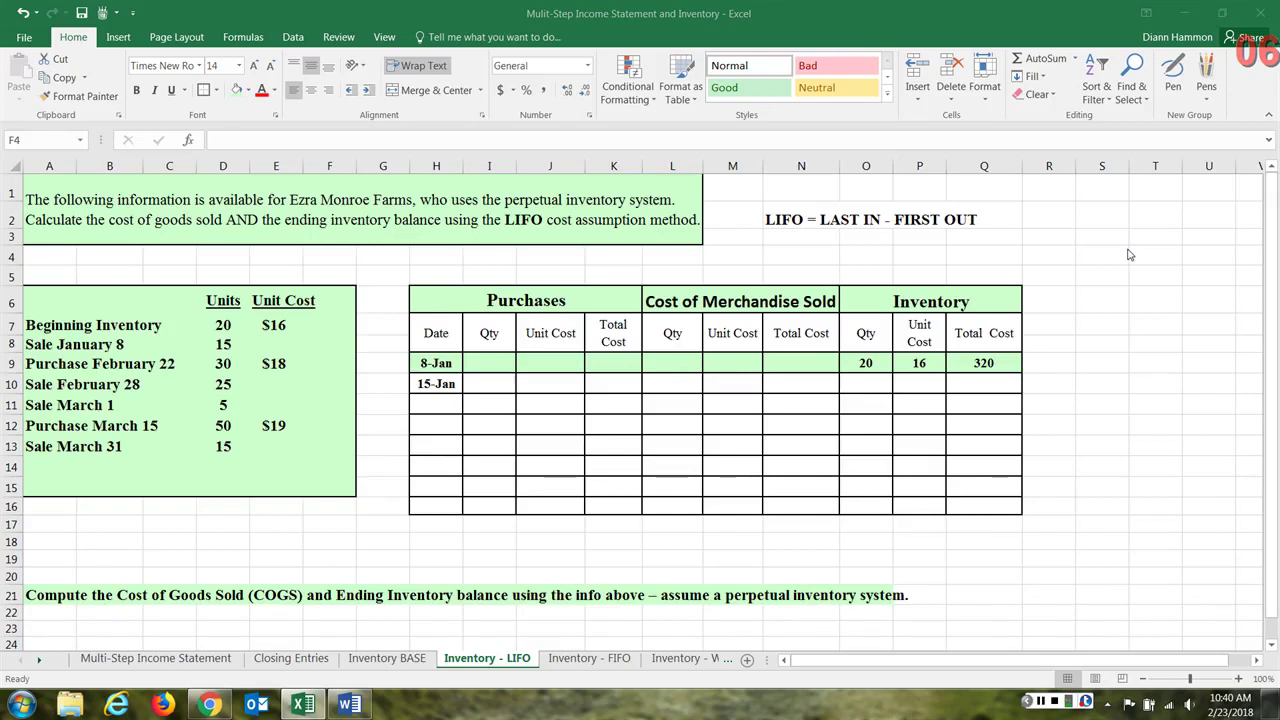
Fill the "LIFO = LAST IN - FIRST OUT" note across N2:Q2 with light green
{"action": "left_click", "coordinate": [800, 218]}
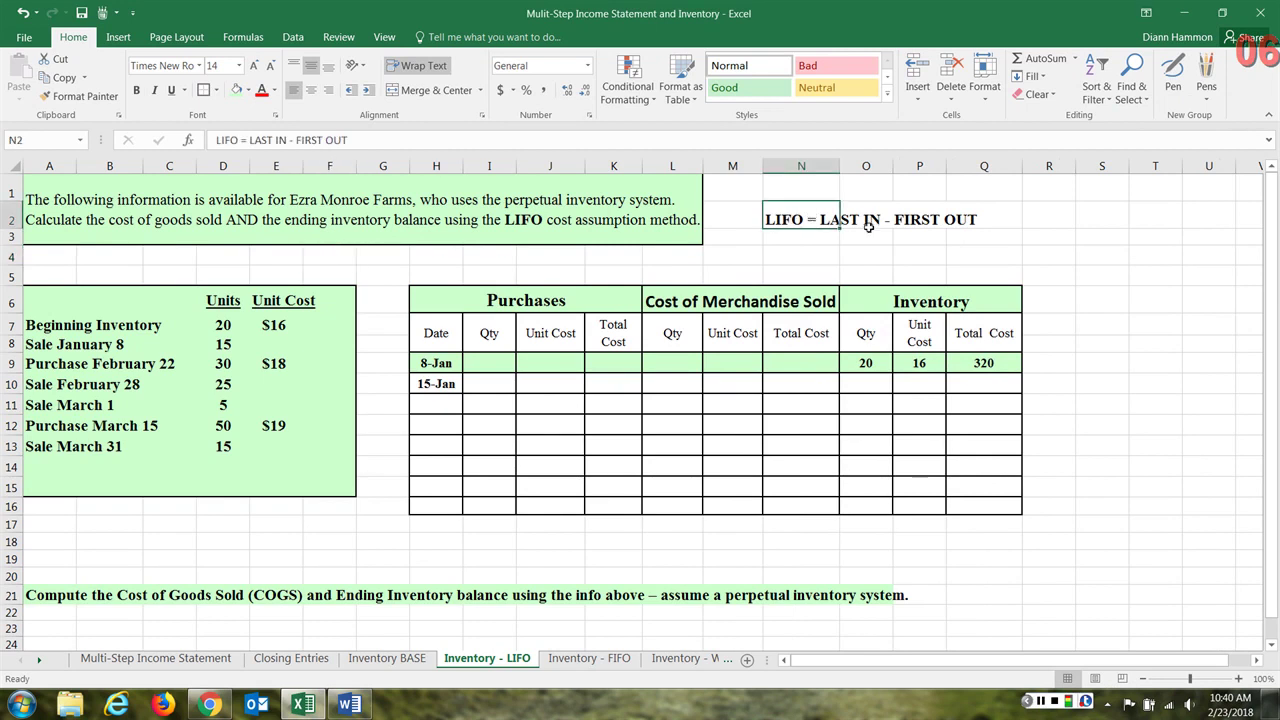
{"action": "left_click_drag", "start_coordinate": [868, 226], "coordinate": [990, 220]}
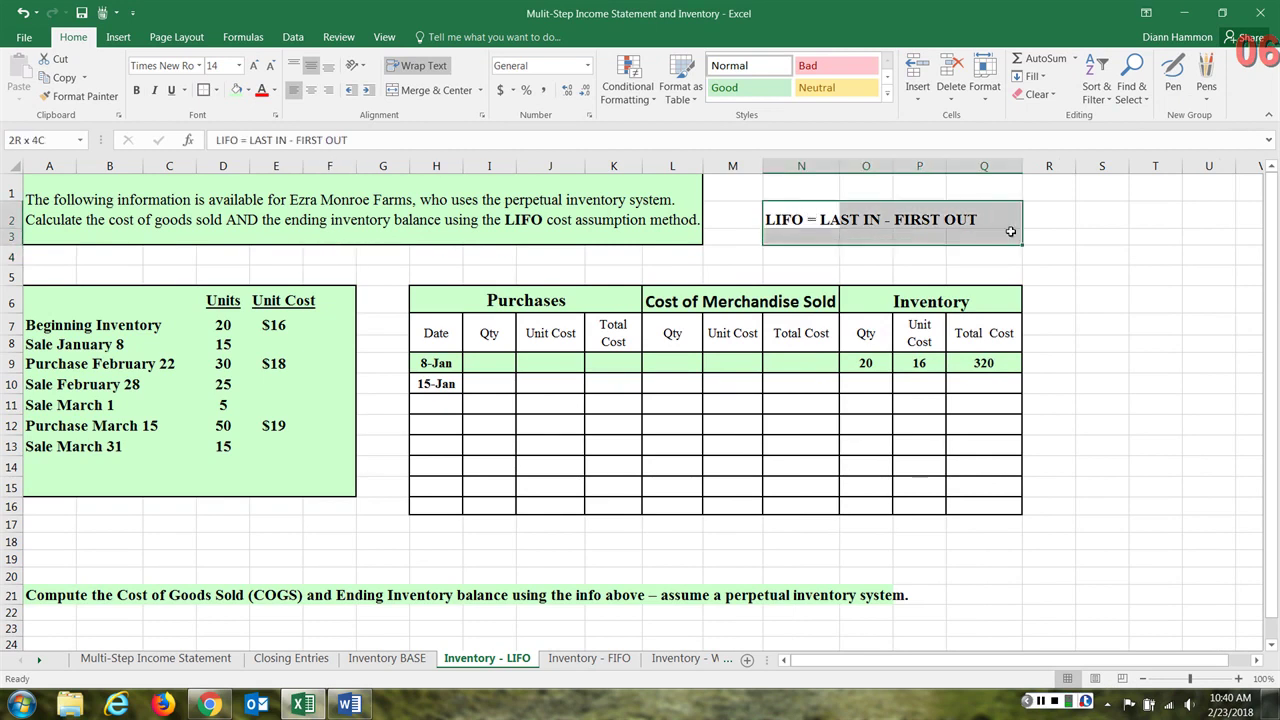
{"action": "left_click", "coordinate": [234, 90]}
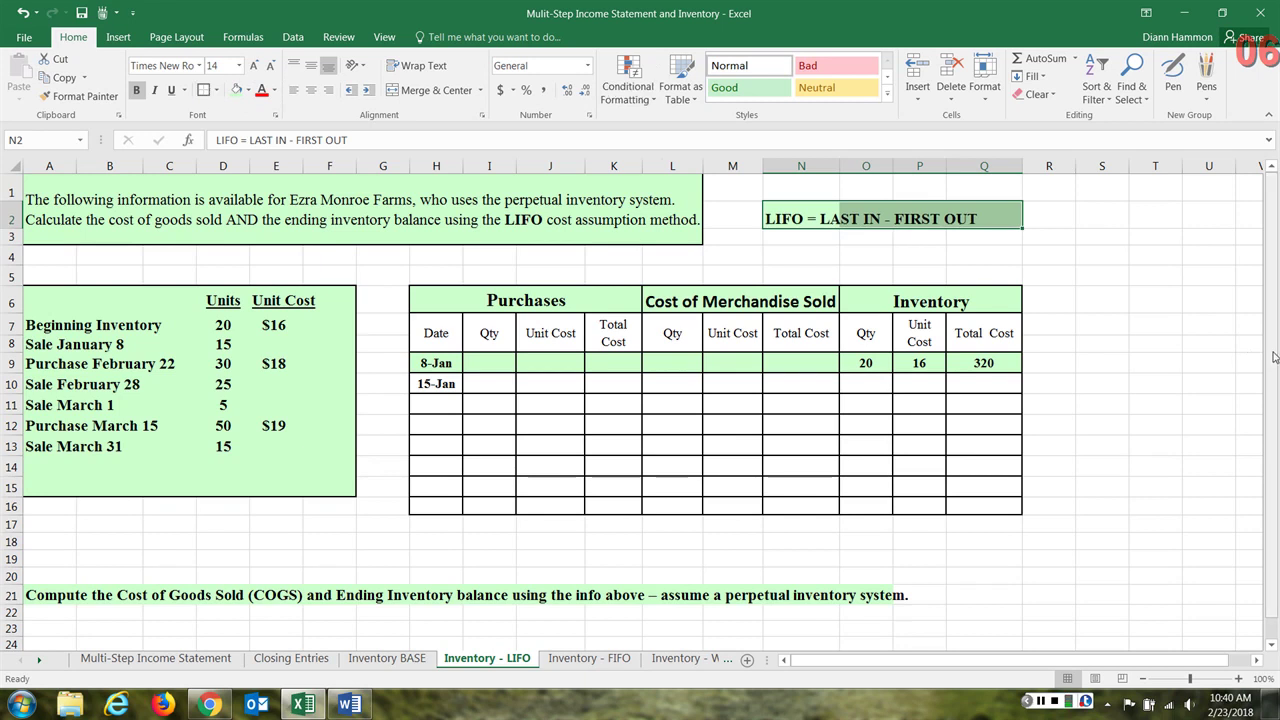
Middle-align the LIFO note vertically and merge and center it across N2:Q2
{"action": "left_click", "coordinate": [313, 68]}
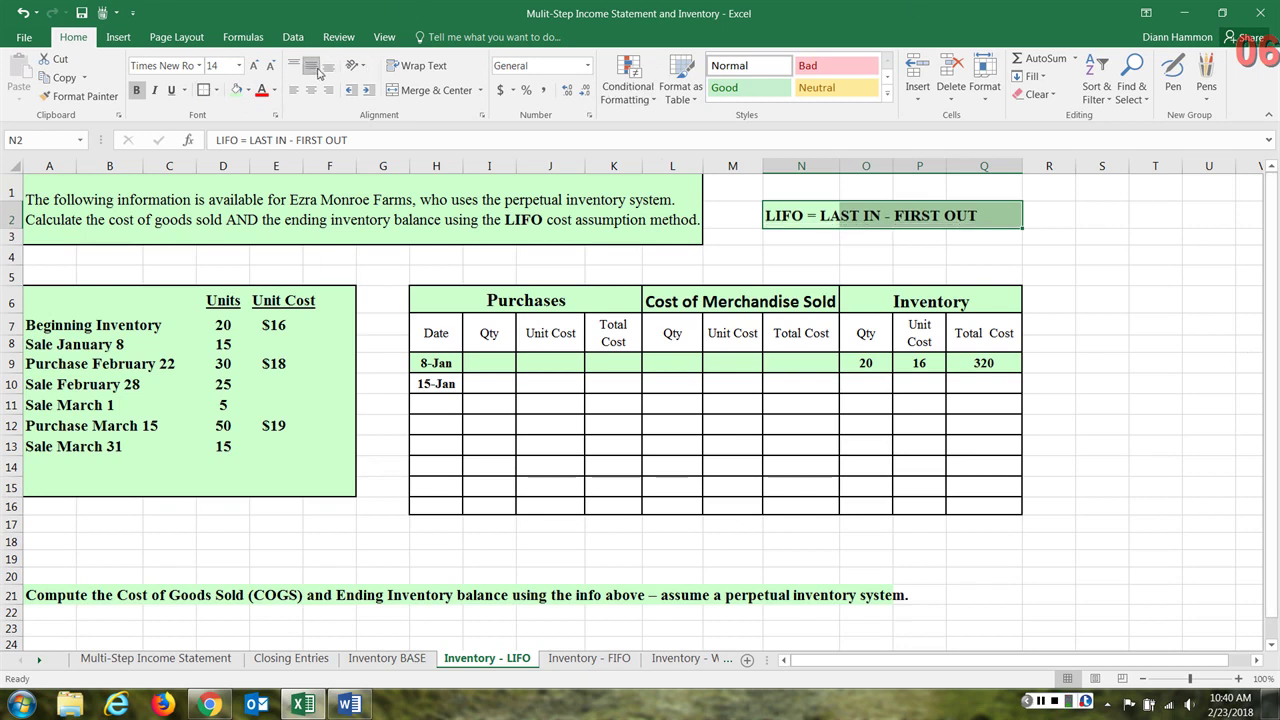
{"action": "left_click", "coordinate": [294, 66]}
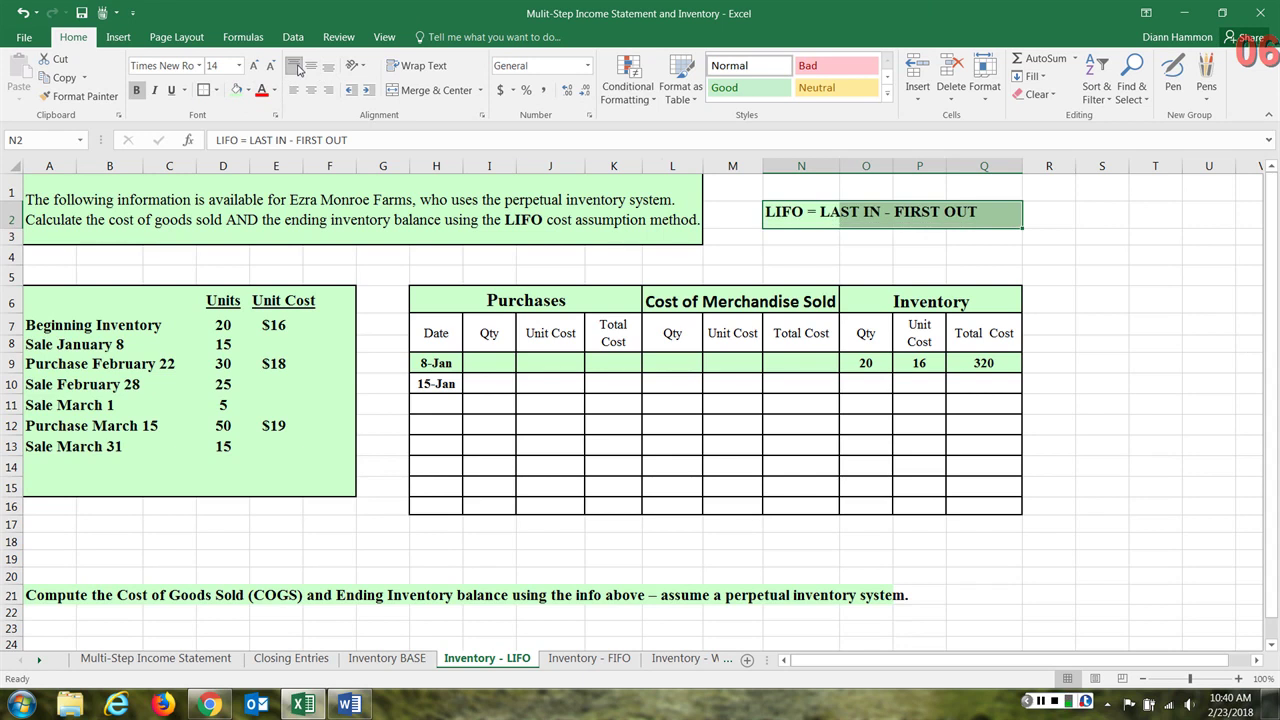
{"action": "left_click", "coordinate": [313, 68]}
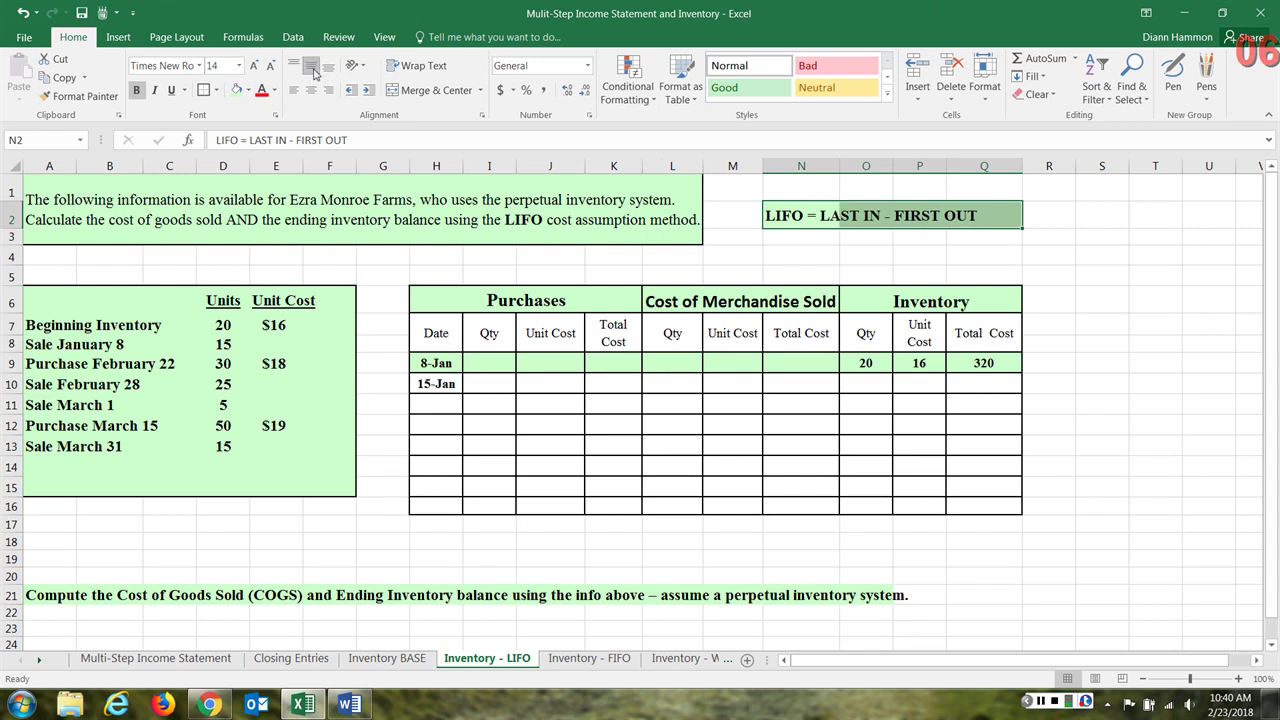
{"action": "left_click", "coordinate": [430, 90]}
{"action": "left_click", "coordinate": [1183, 330]}
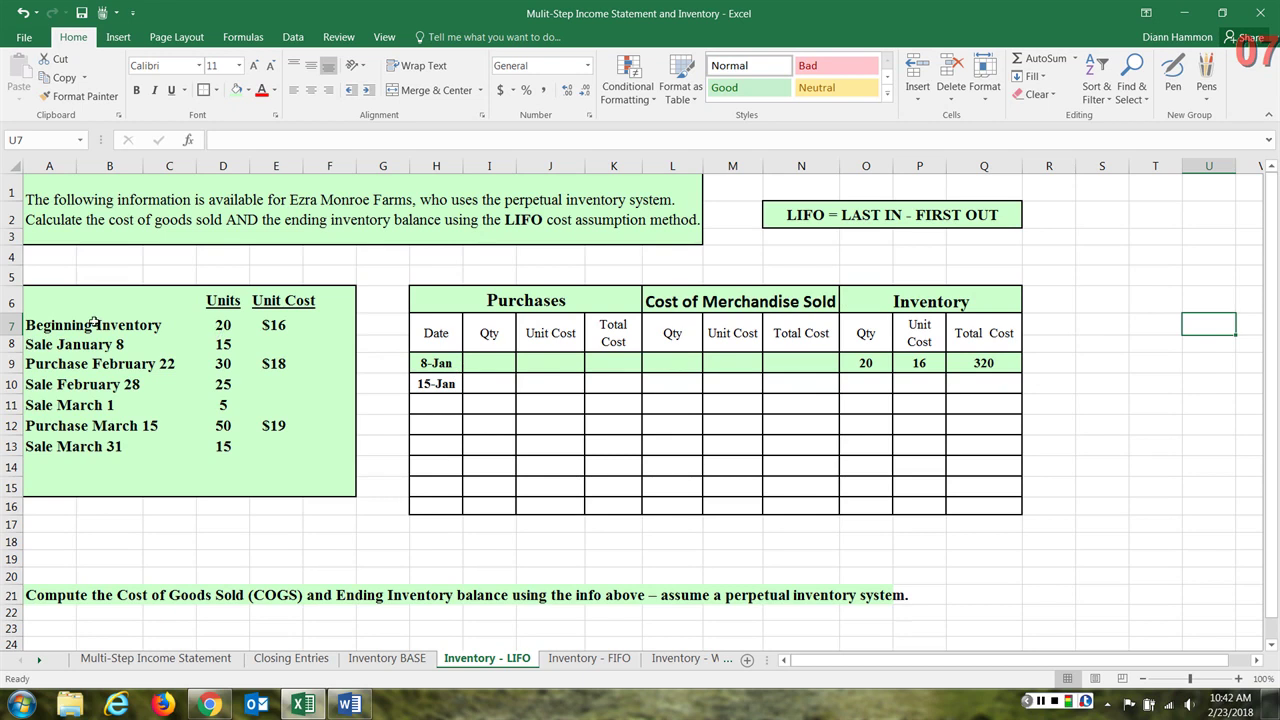
Record the 15-Jan sale under Cost of Merchandise Sold with quantity 15 in L10 and unit cost 16 in M10
{"action": "left_click_drag", "start_coordinate": [100, 324], "coordinate": [290, 325]}
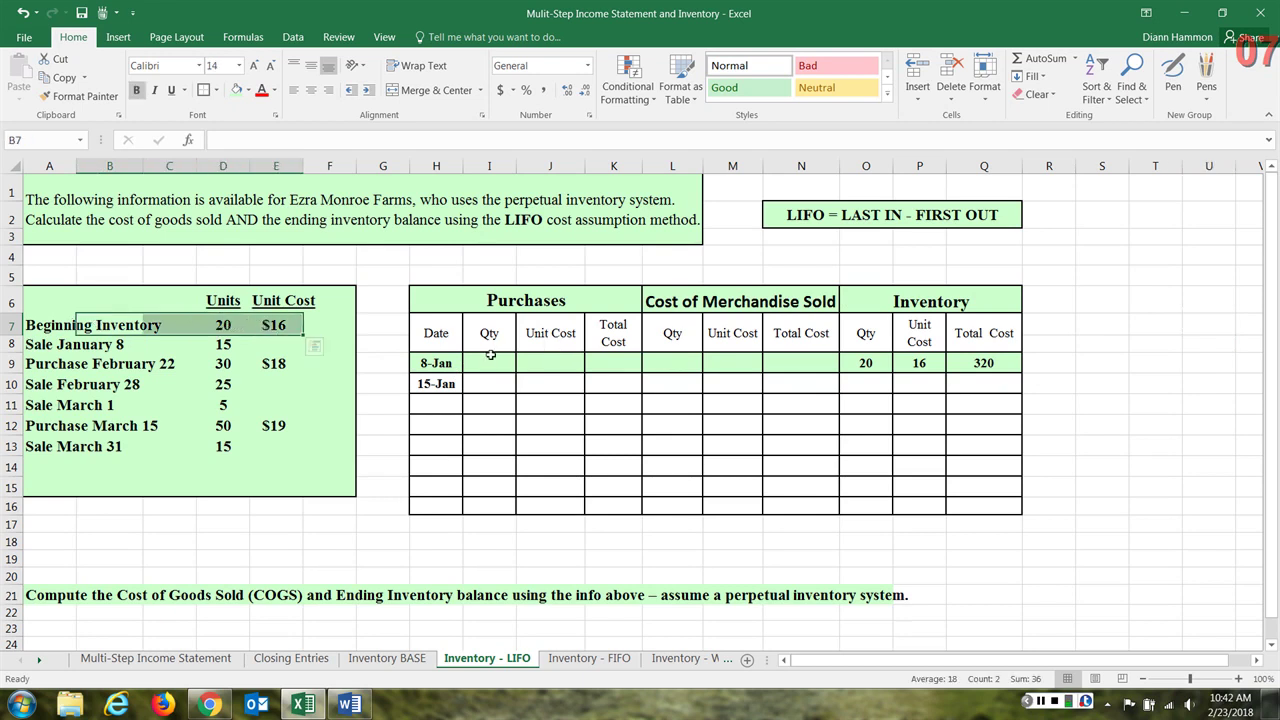
{"action": "left_click_drag", "start_coordinate": [864, 365], "coordinate": [983, 367]}
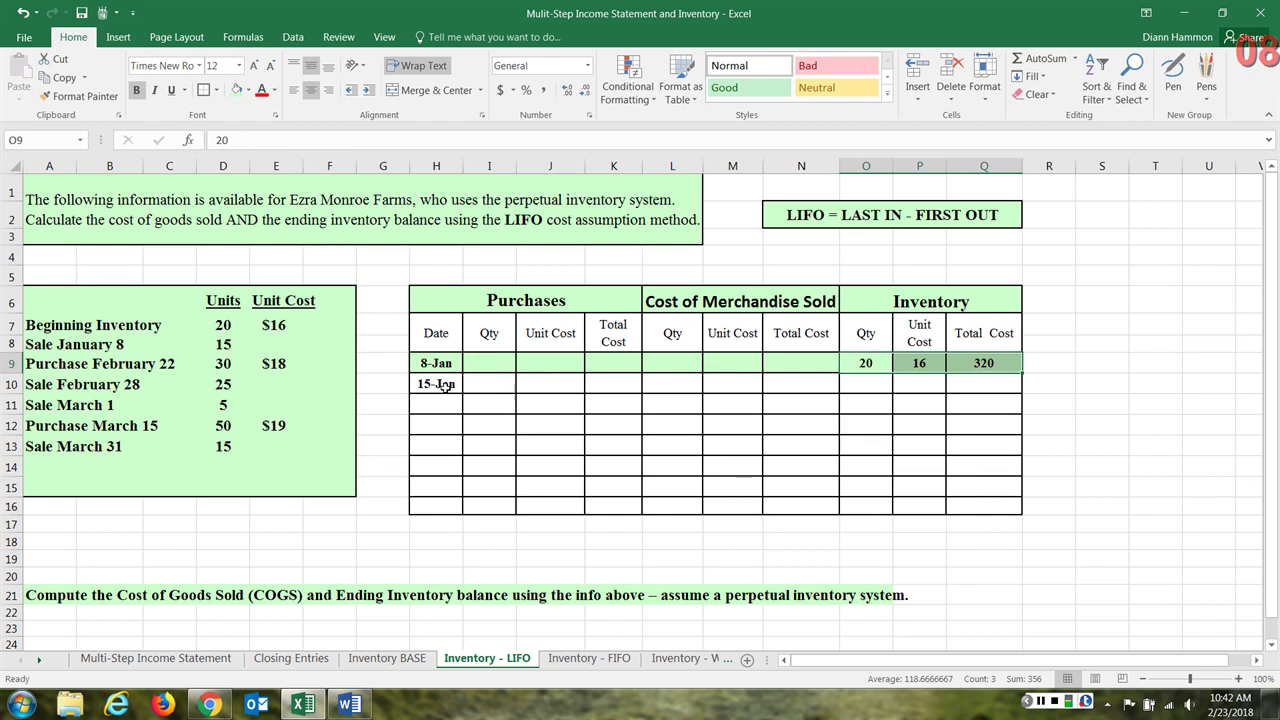
{"action": "left_click", "coordinate": [659, 384]}
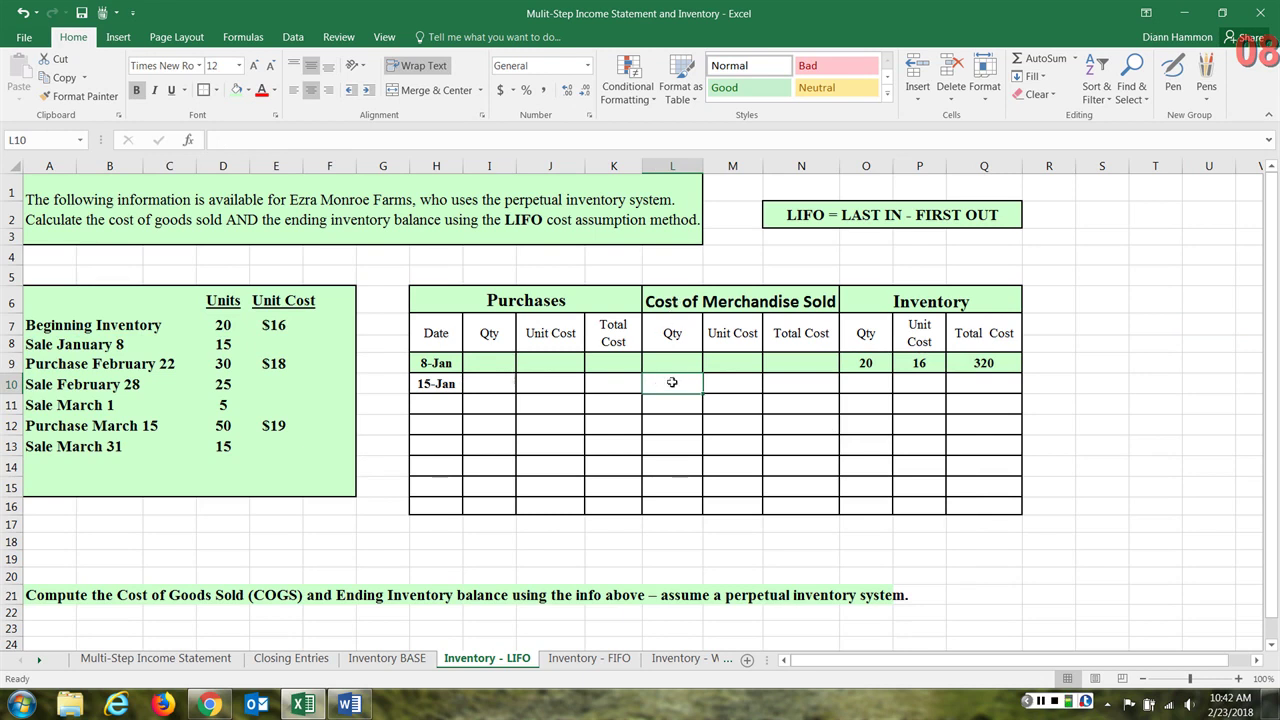
{"action": "type", "text": "15"}
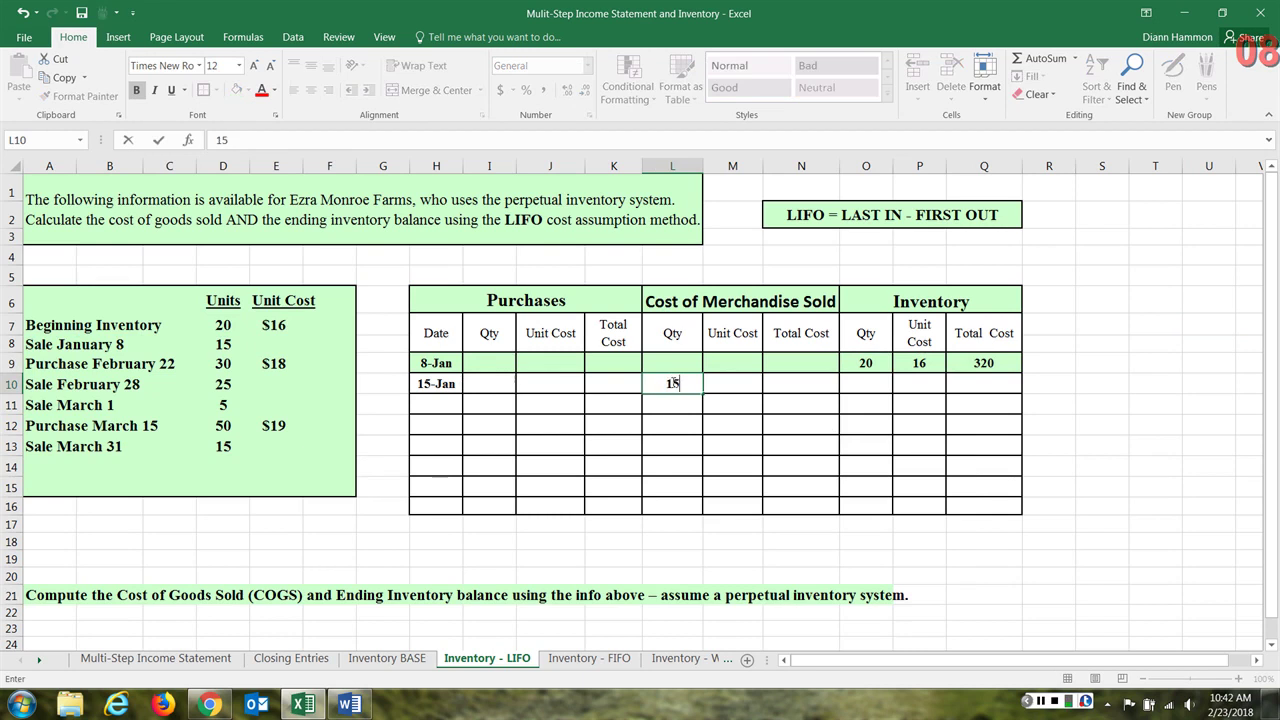
{"action": "left_click", "coordinate": [718, 386]}
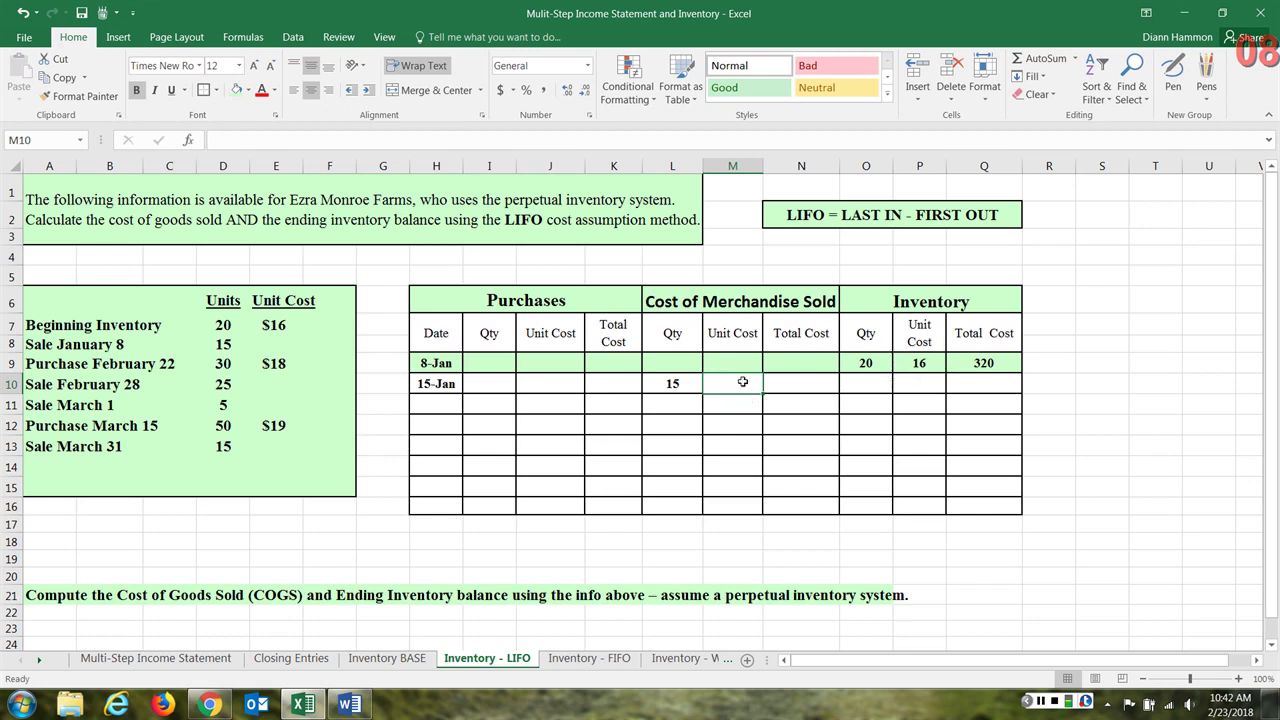
{"action": "type", "text": "16"}
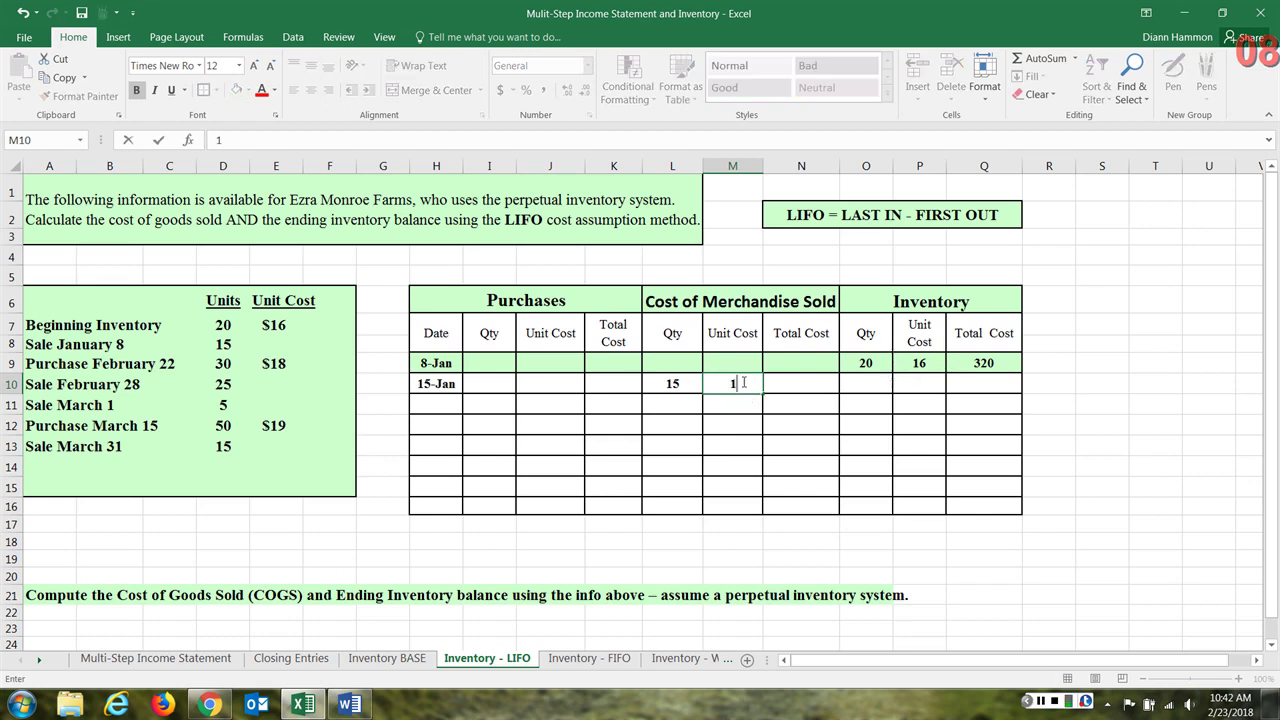
Calculate the 15-Jan total cost of merchandise sold in N10 with the formula =L10*M10
{"action": "left_click", "coordinate": [772, 384]}
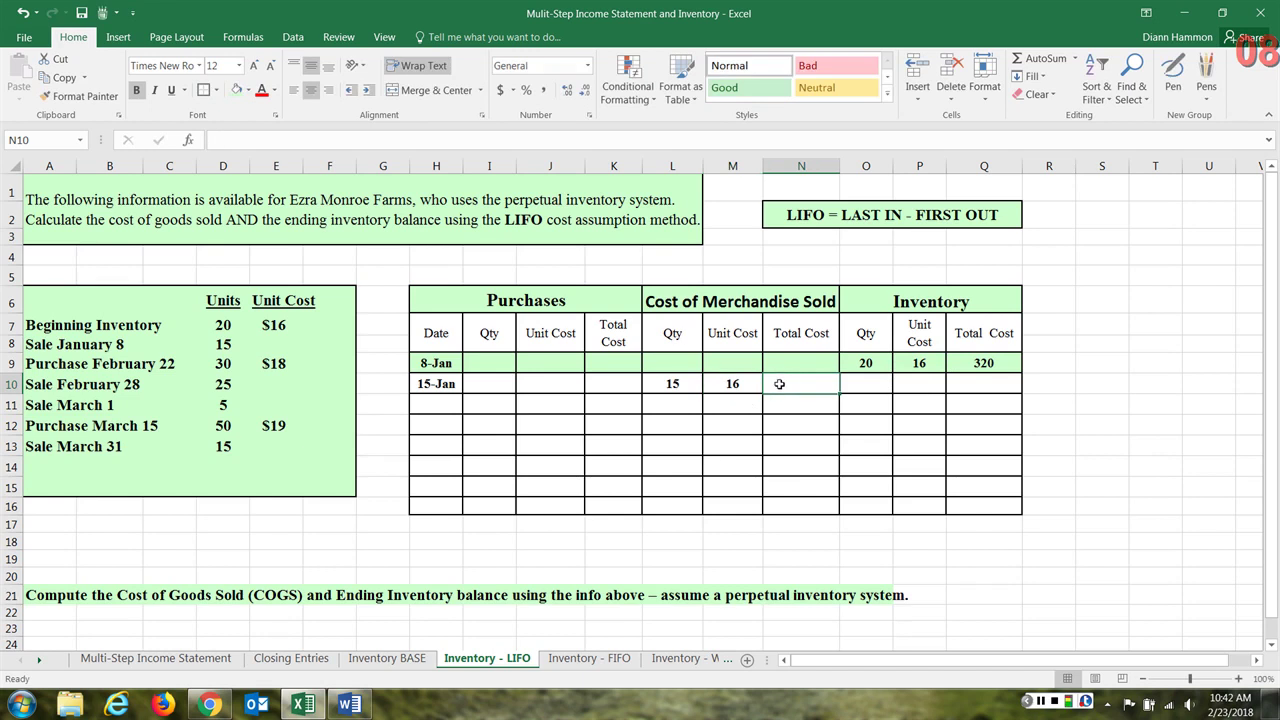
{"action": "type", "text": "="}
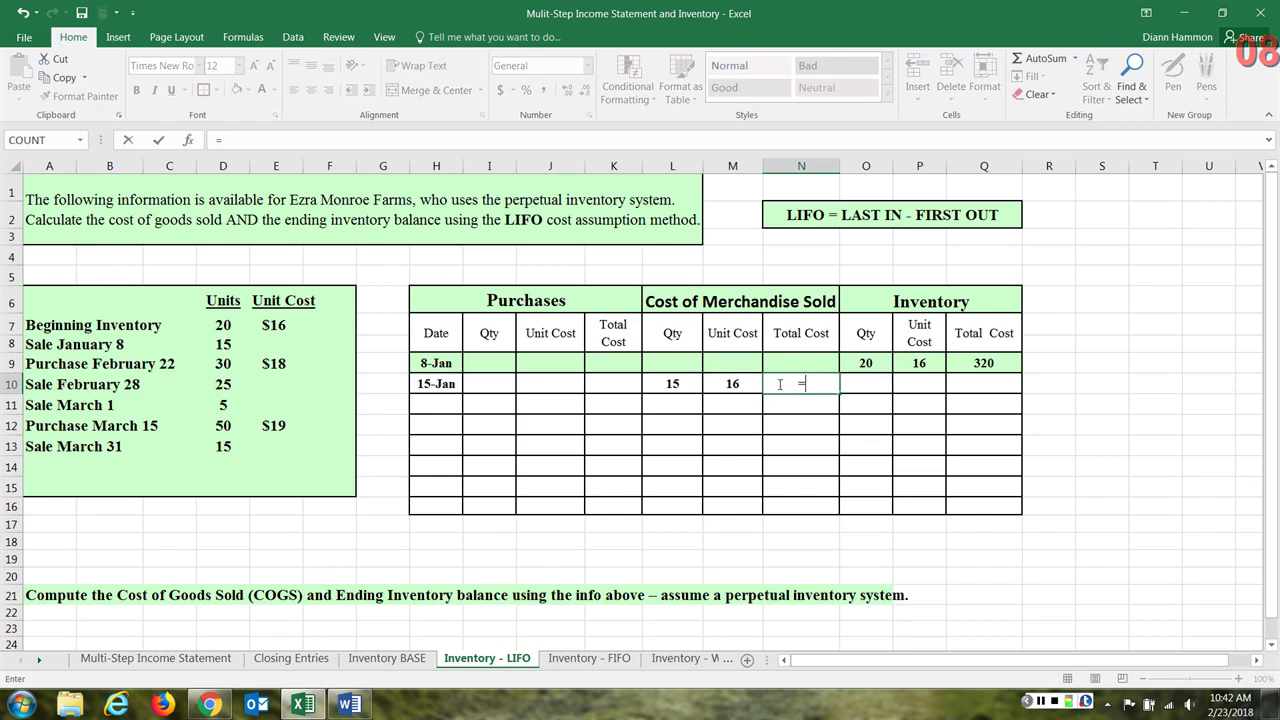
{"action": "left_click", "coordinate": [680, 386]}
{"action": "type", "text": "*"}
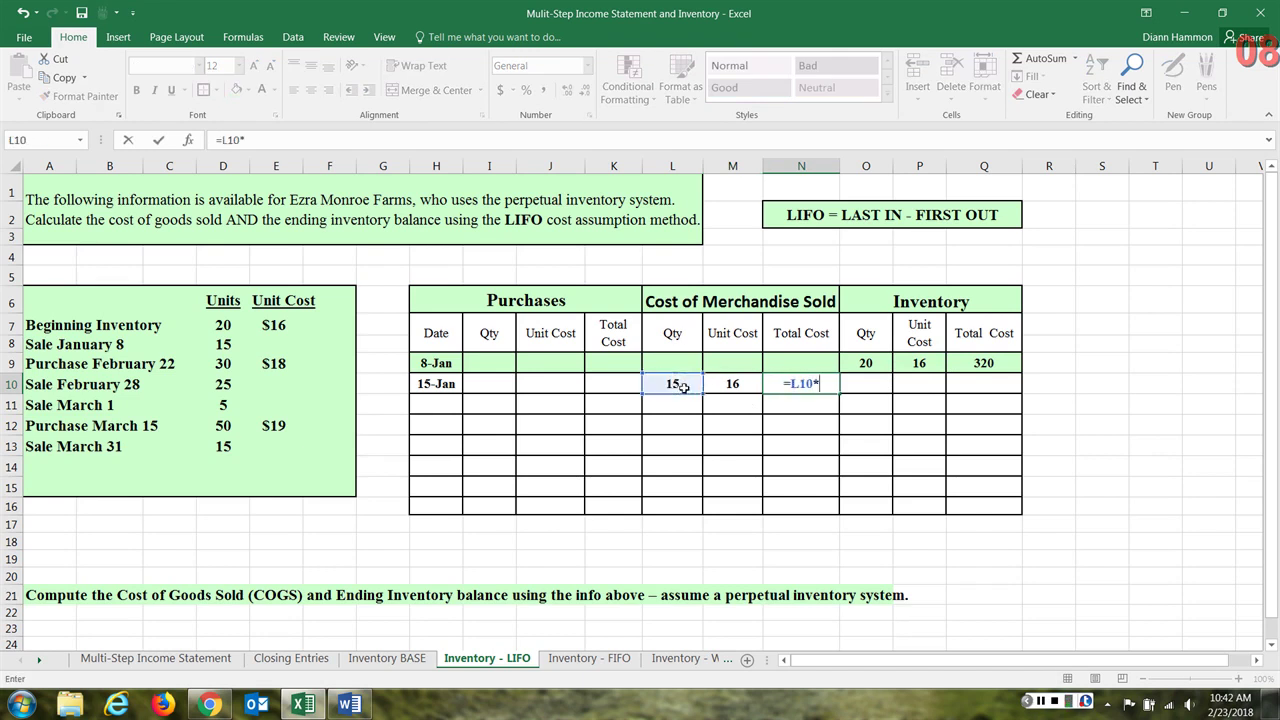
{"action": "left_click", "coordinate": [733, 383]}
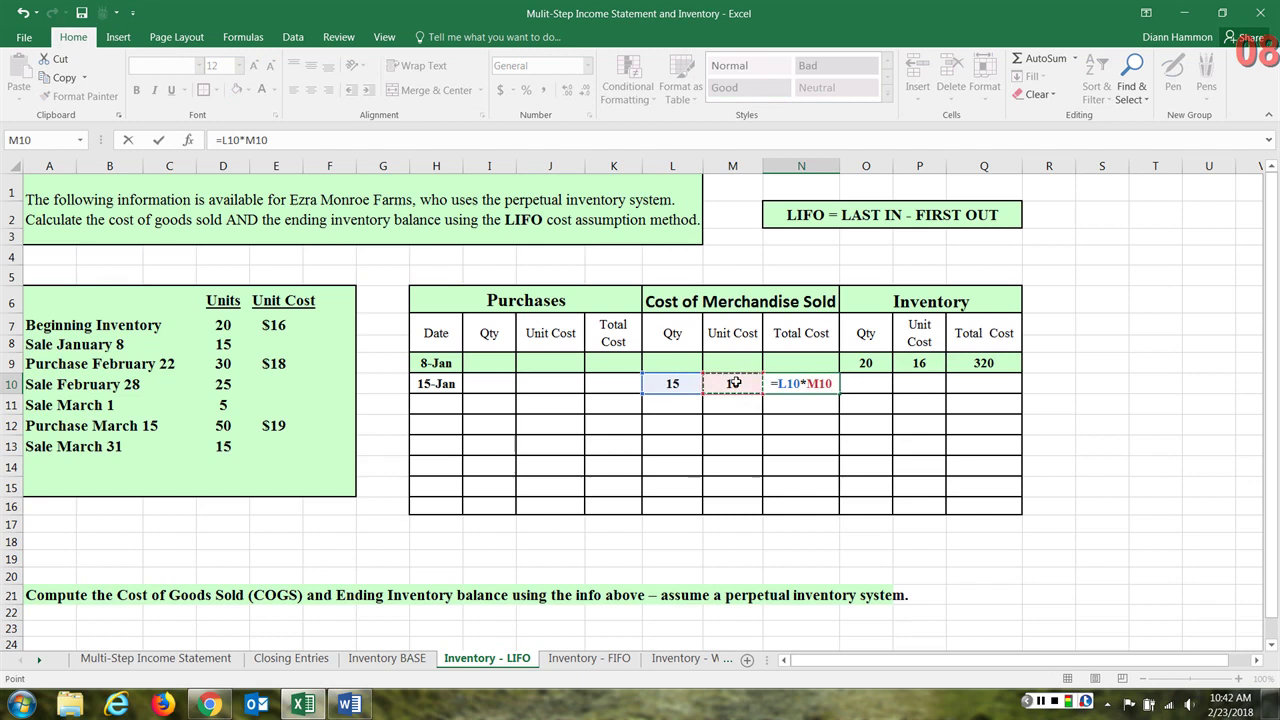
{"action": "key", "text": "Return"}
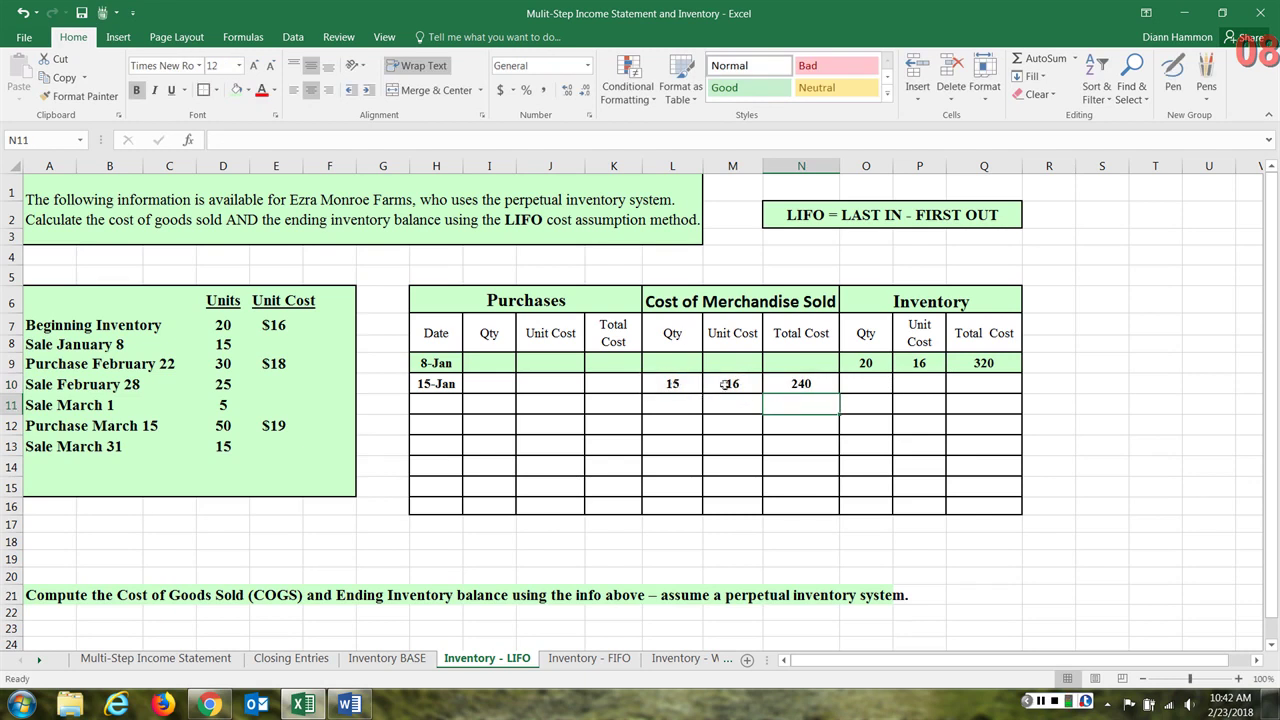
Enter the remaining 15-Jan inventory as quantity 5 in O10 and unit cost 16 in P10
{"action": "left_click", "coordinate": [878, 384]}
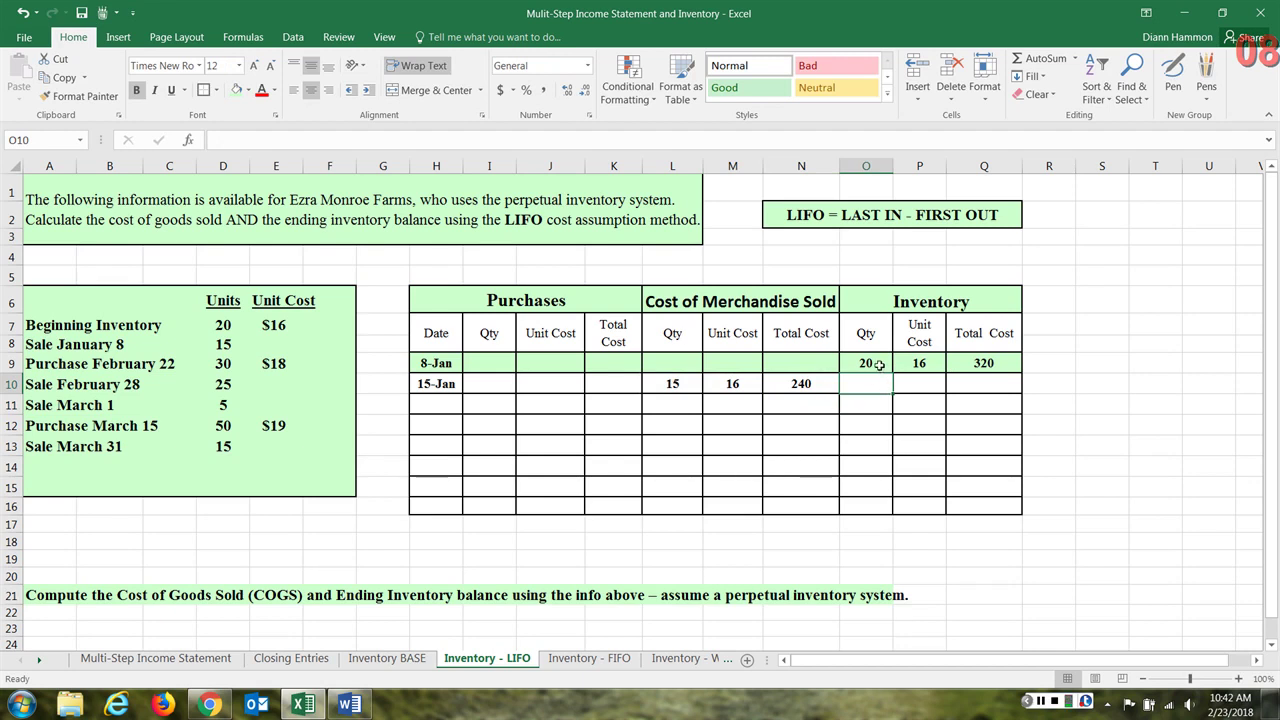
{"action": "left_click", "coordinate": [878, 364]}
{"action": "left_click", "coordinate": [680, 386]}
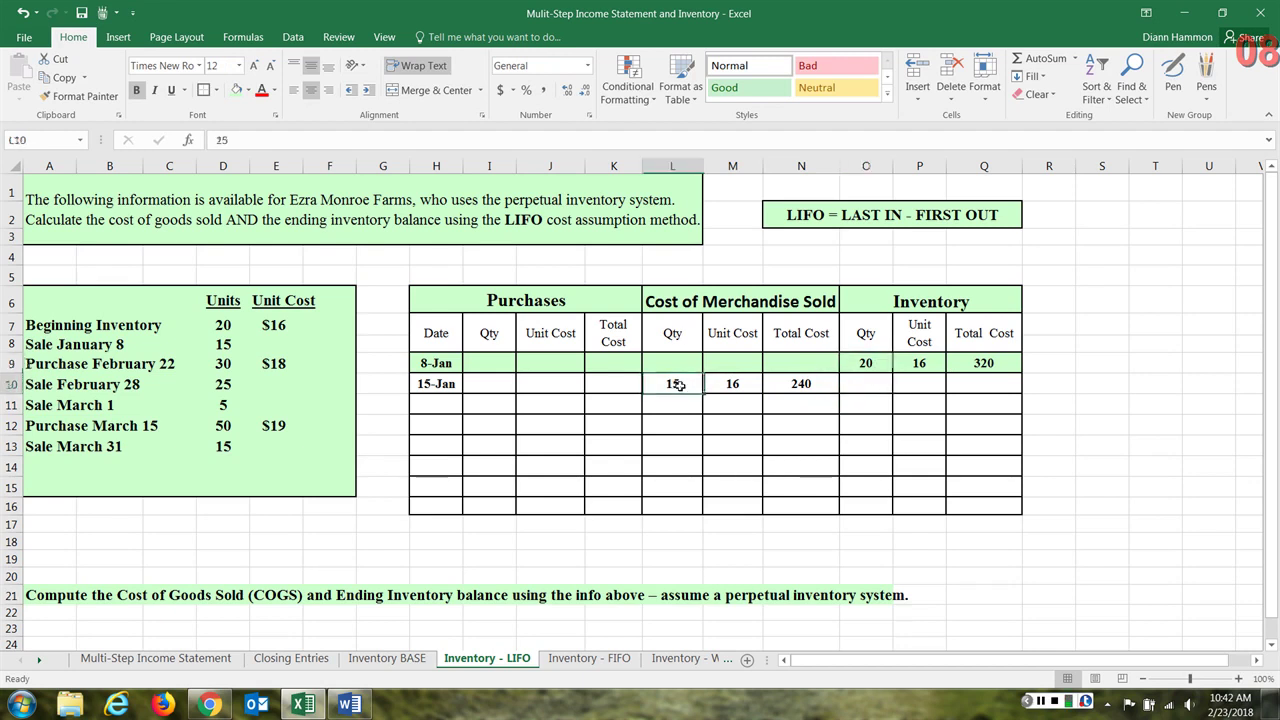
{"action": "left_click", "coordinate": [878, 388]}
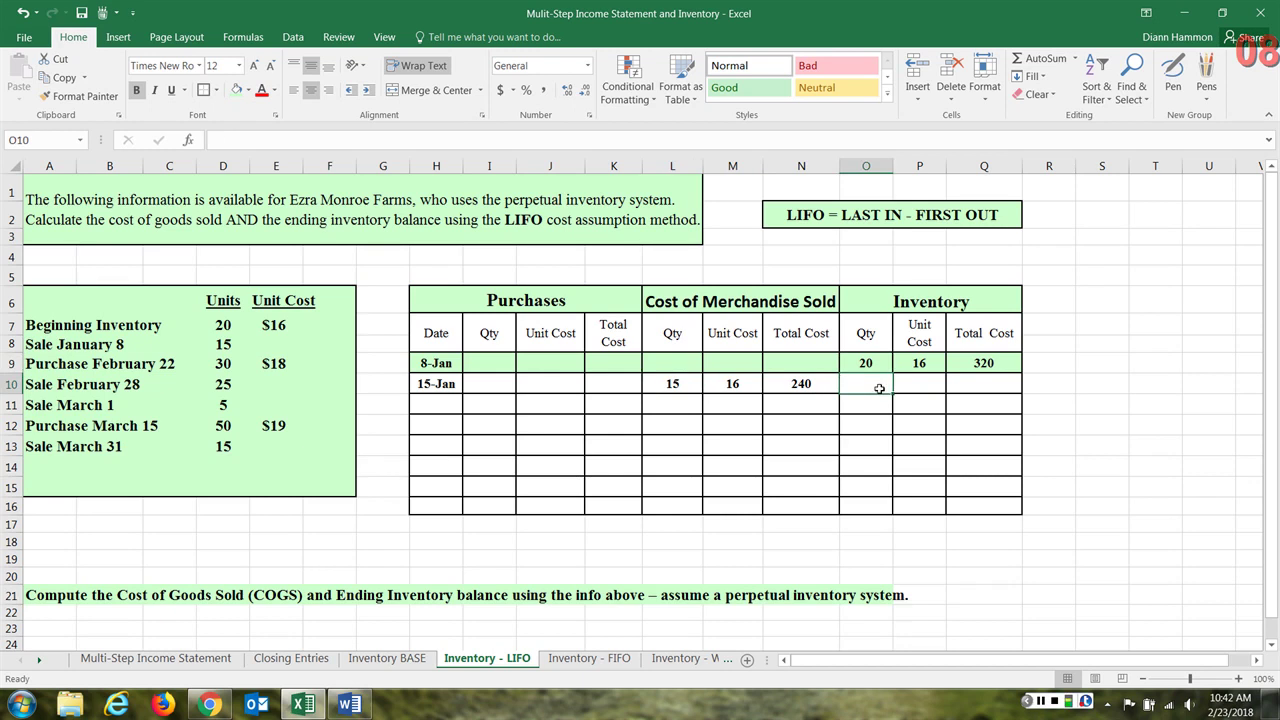
{"action": "type", "text": "5"}
{"action": "left_click", "coordinate": [902, 384]}
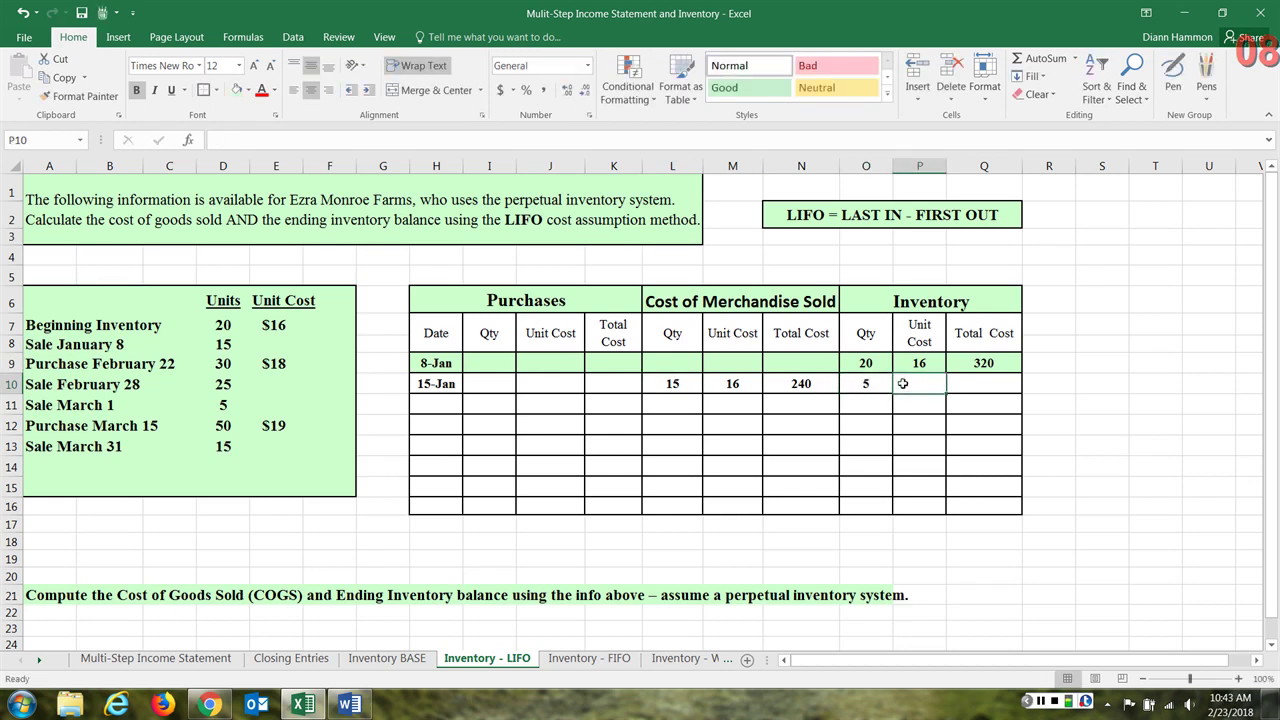
{"action": "type", "text": "16"}
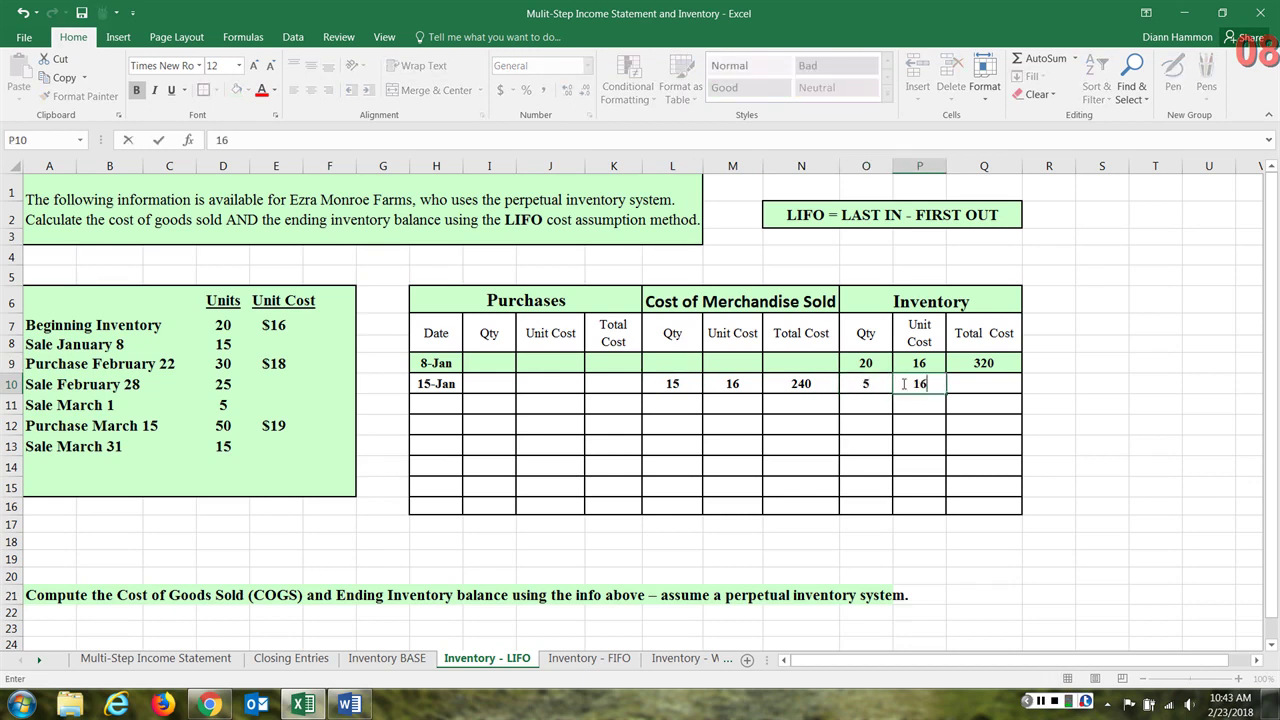
Calculate the 15-Jan inventory total cost in Q10 with the formula =O10*P10
{"action": "left_click", "coordinate": [985, 386]}
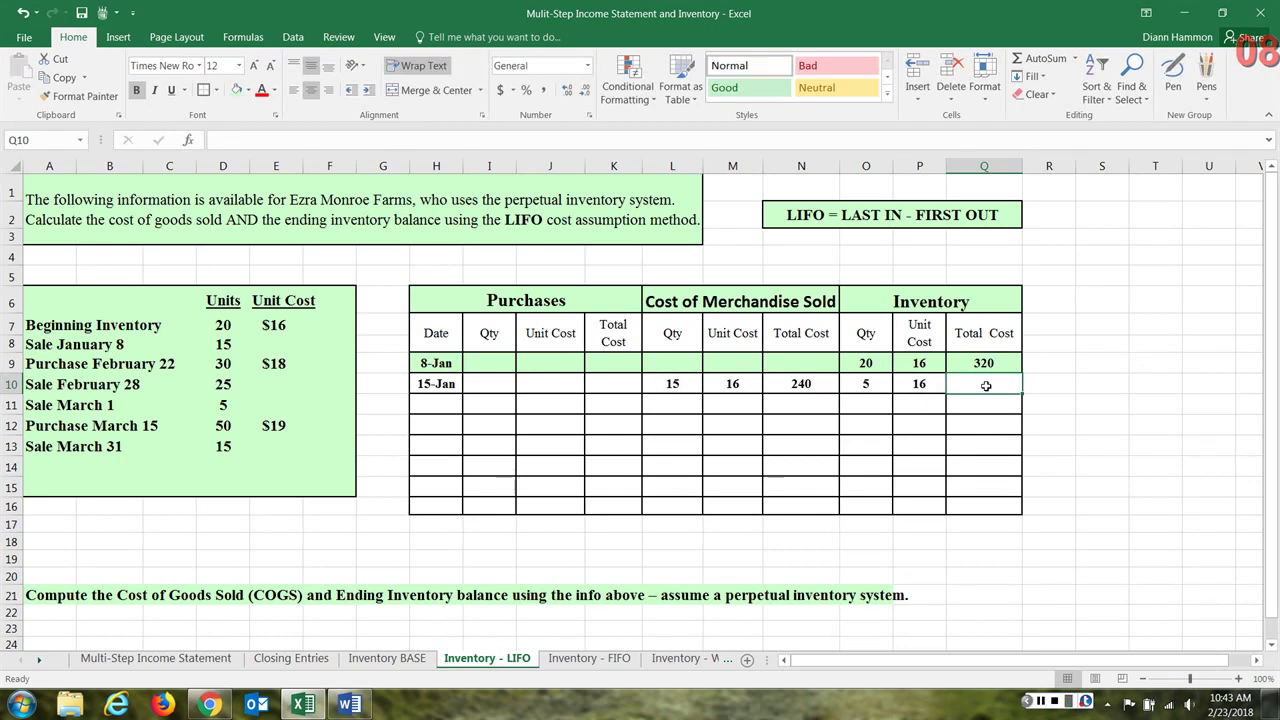
{"action": "type", "text": "="}
{"action": "left_click", "coordinate": [882, 384]}
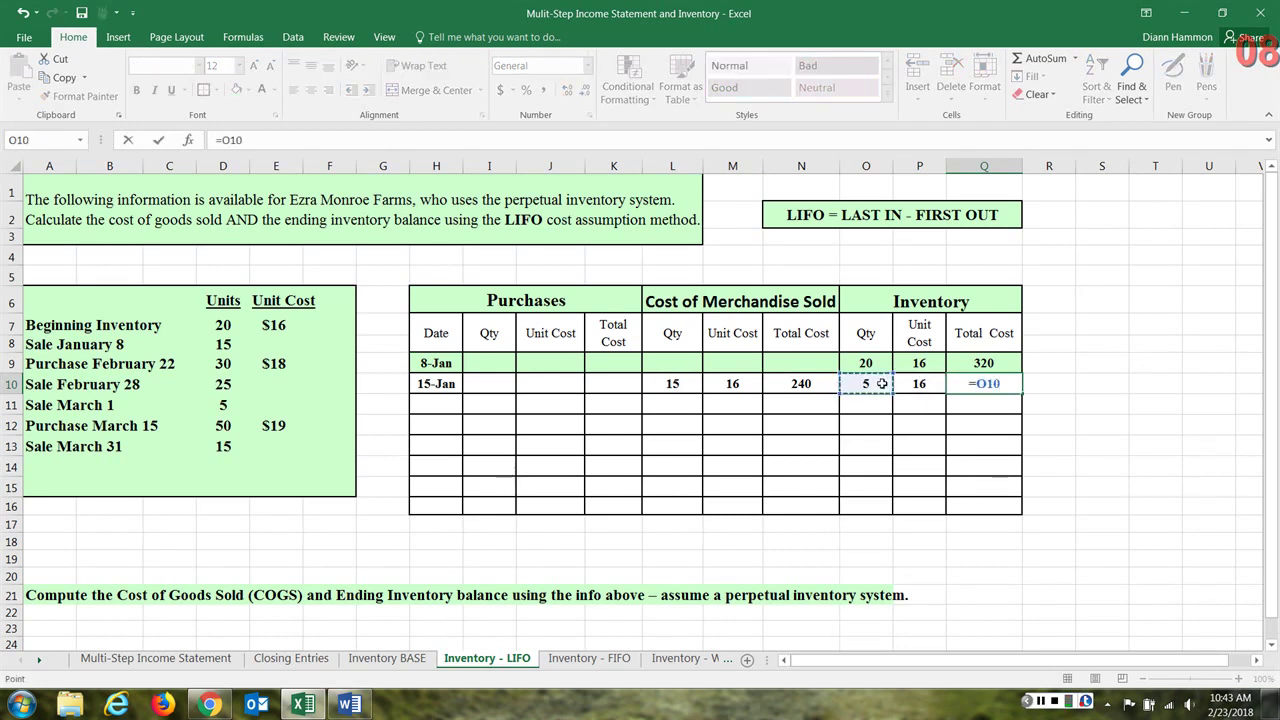
{"action": "type", "text": "*"}
{"action": "left_click", "coordinate": [927, 384]}
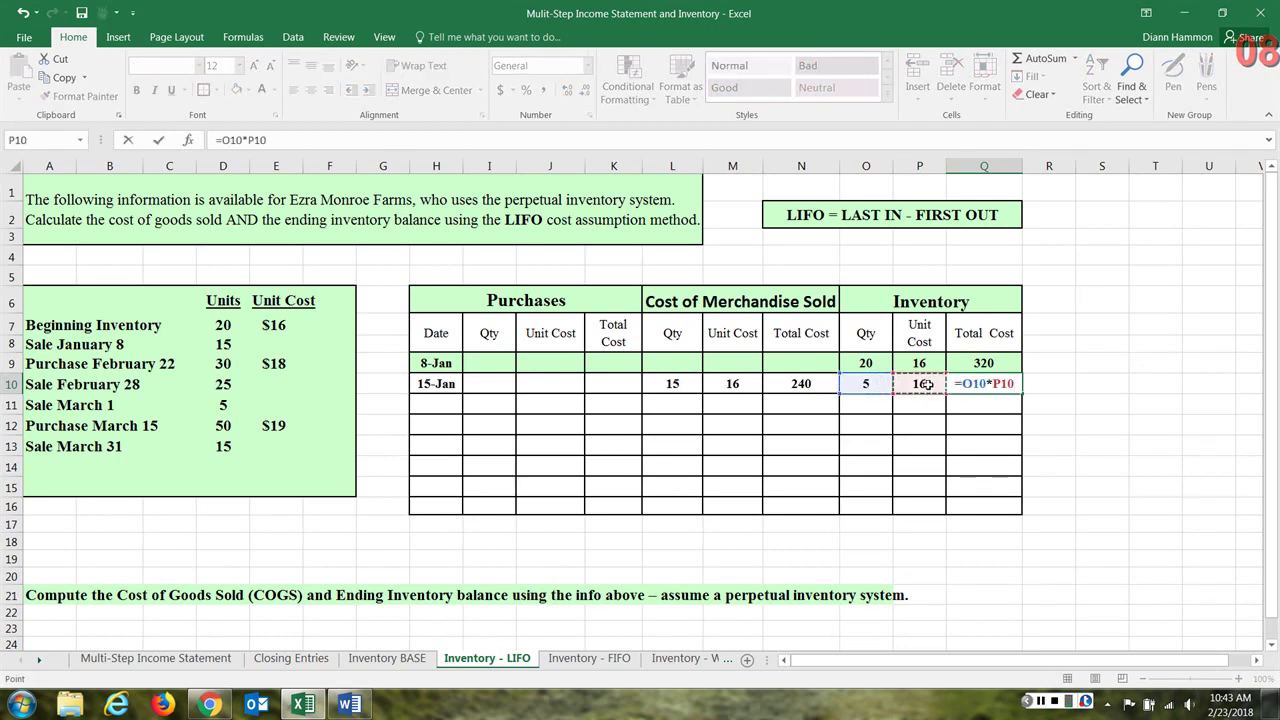
{"action": "key", "text": "Return"}
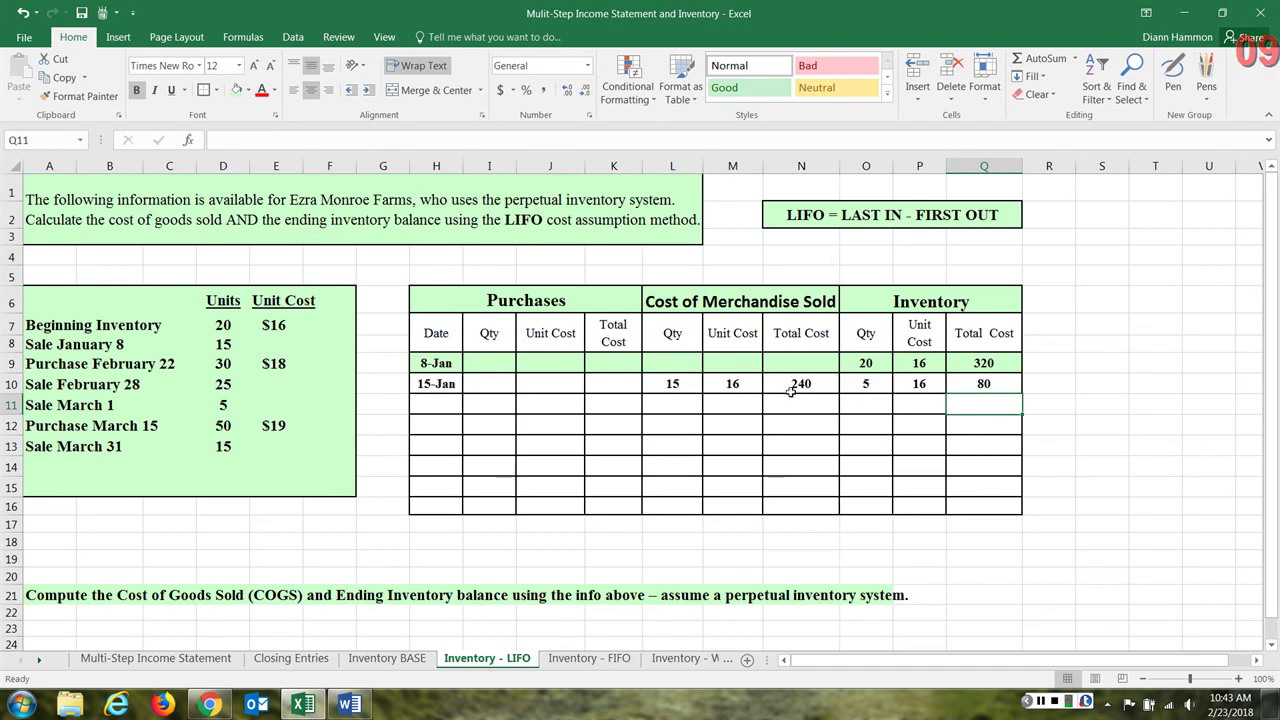
Fill the 15-Jan row H10:Q10 with the light green used in the row above
{"action": "left_click", "coordinate": [962, 386]}
{"action": "left_click_drag", "start_coordinate": [447, 384], "coordinate": [982, 386]}
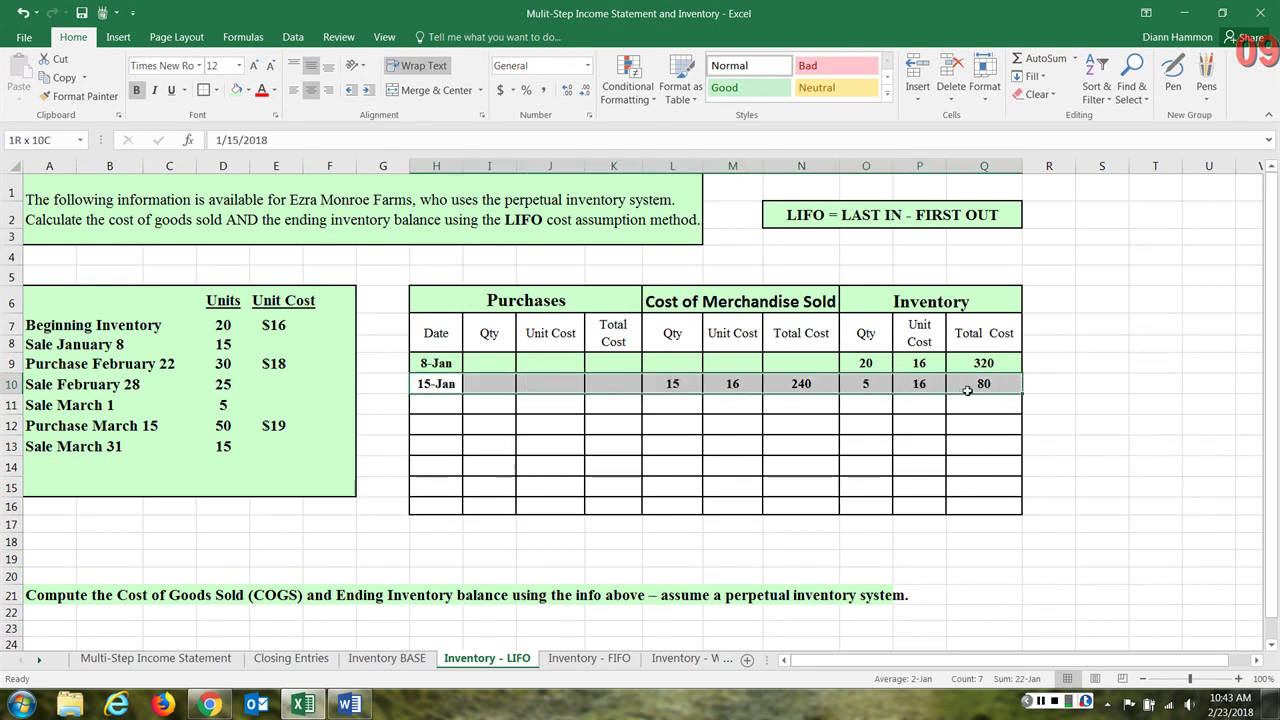
{"action": "left_click", "coordinate": [236, 89]}
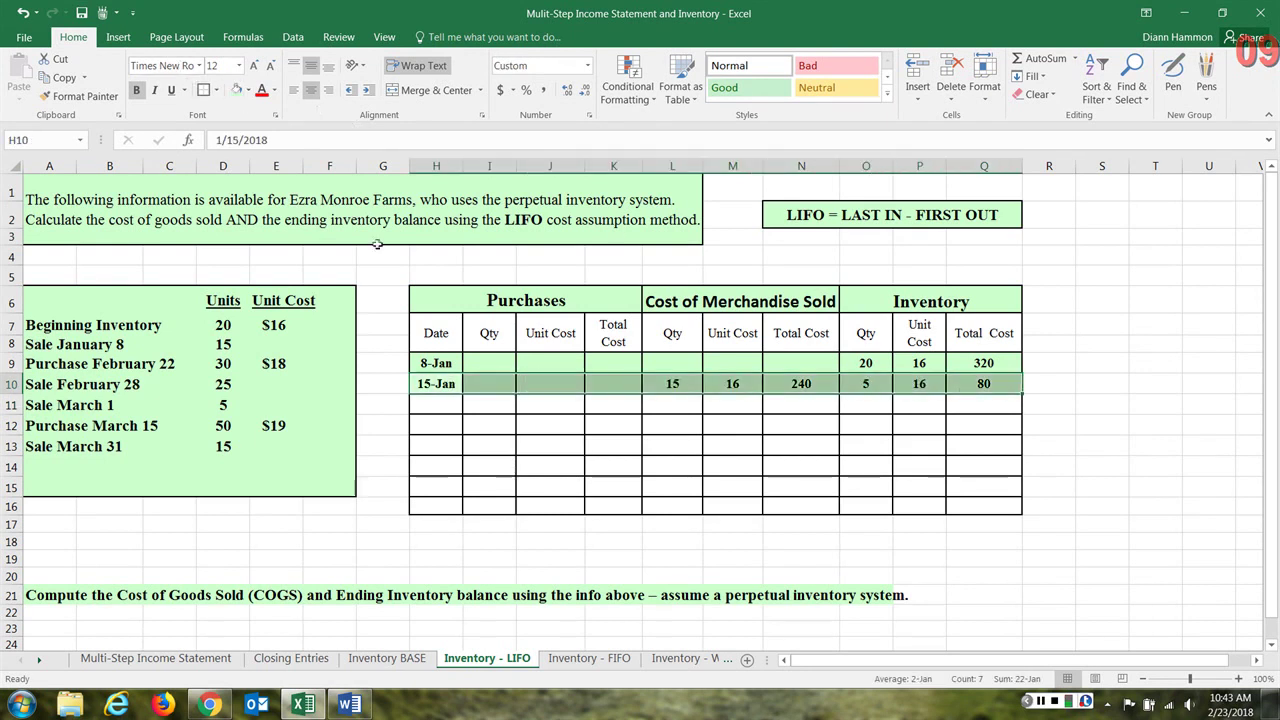
Enter the date Feb 22 in H11 for the next transaction row
{"action": "left_click", "coordinate": [432, 402]}
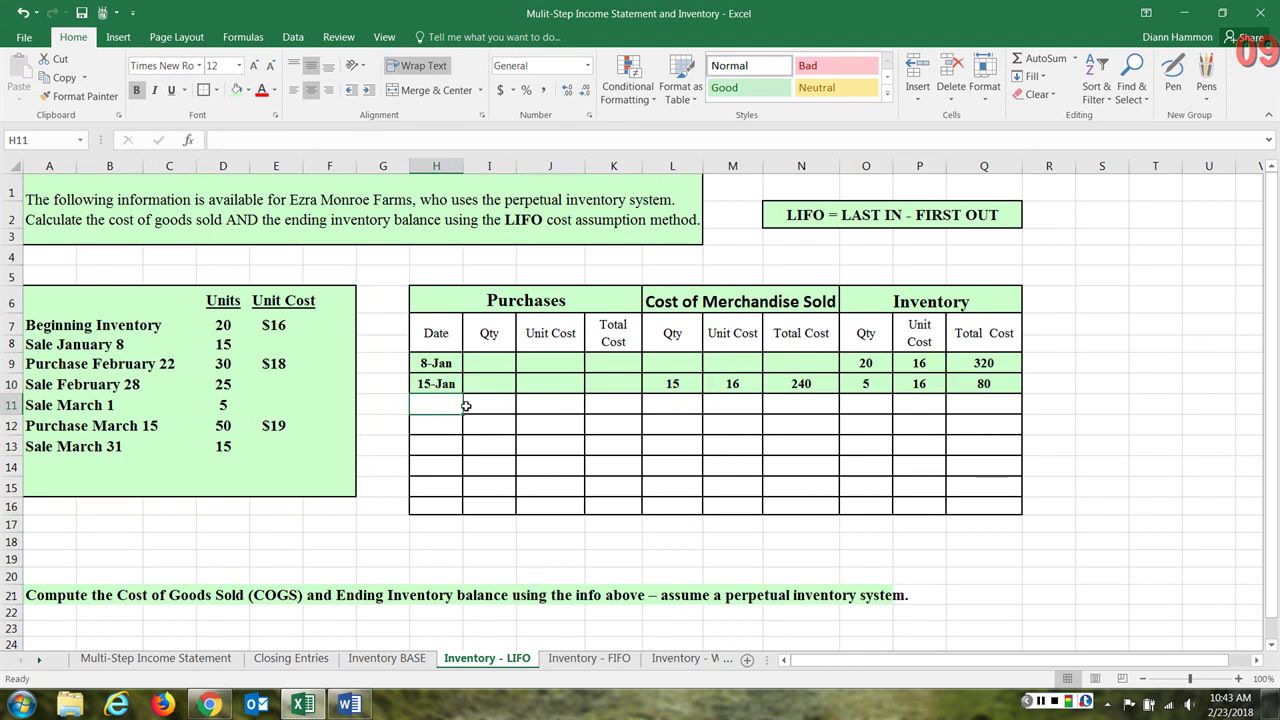
{"action": "type", "text": "Fe"}
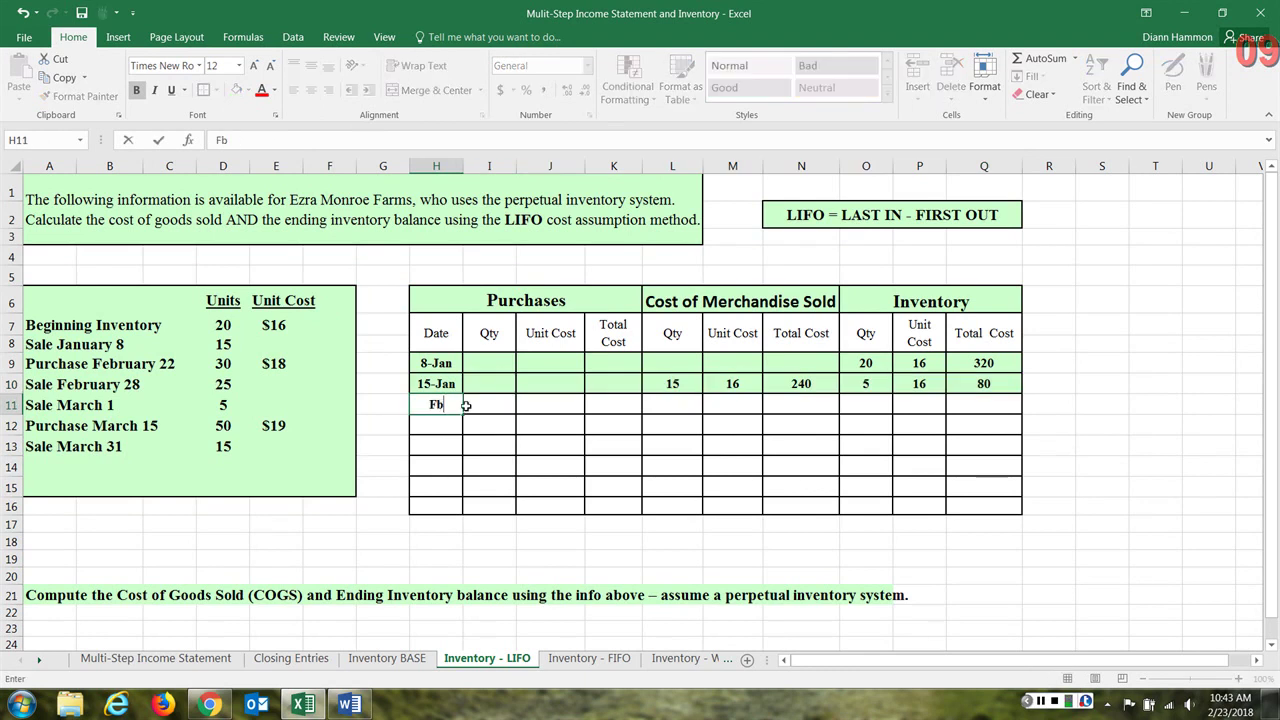
{"action": "key", "text": "BackSpace"}
{"action": "type", "text": "eb22"}
{"action": "key", "text": "BackSpace"}
{"action": "key", "text": "BackSpace"}
{"action": "type", "text": "22"}
Fill the Purchase February 22 row A9:E9 and the beginning inventory and January 8 sale rows A7:E8 with light yellow
{"action": "left_click", "coordinate": [177, 364]}
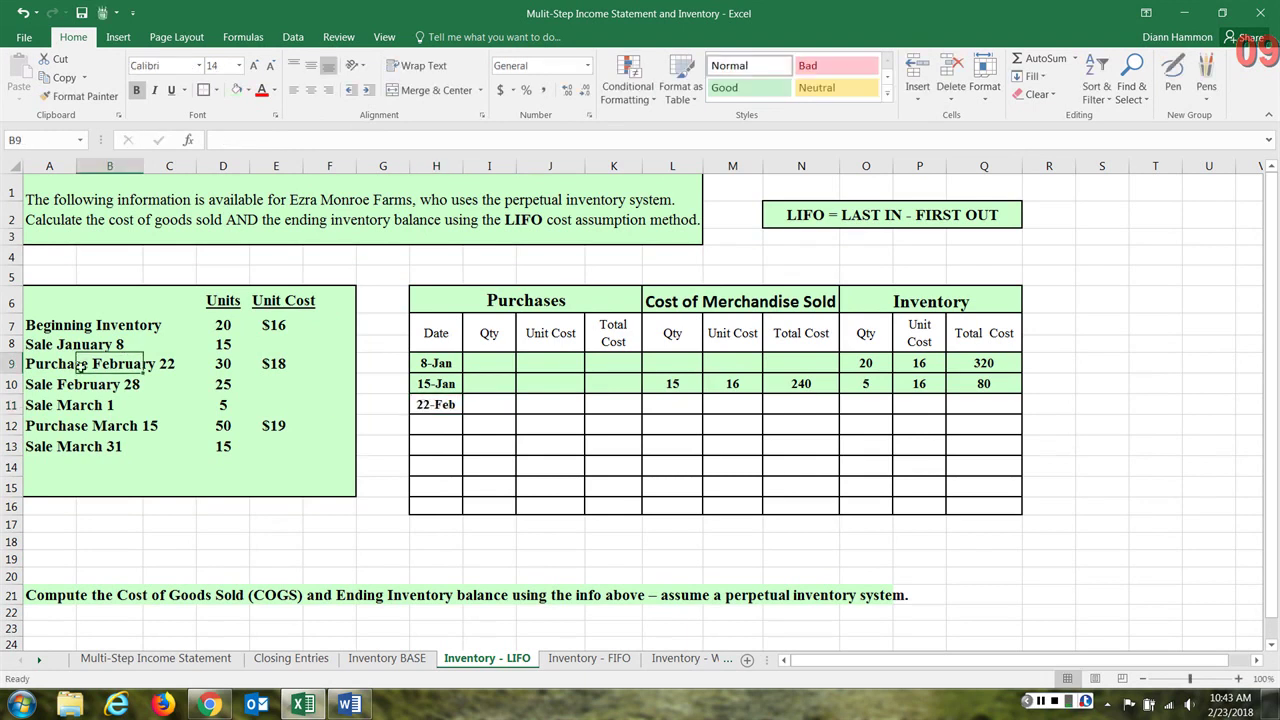
{"action": "left_click_drag", "start_coordinate": [37, 365], "coordinate": [270, 368]}
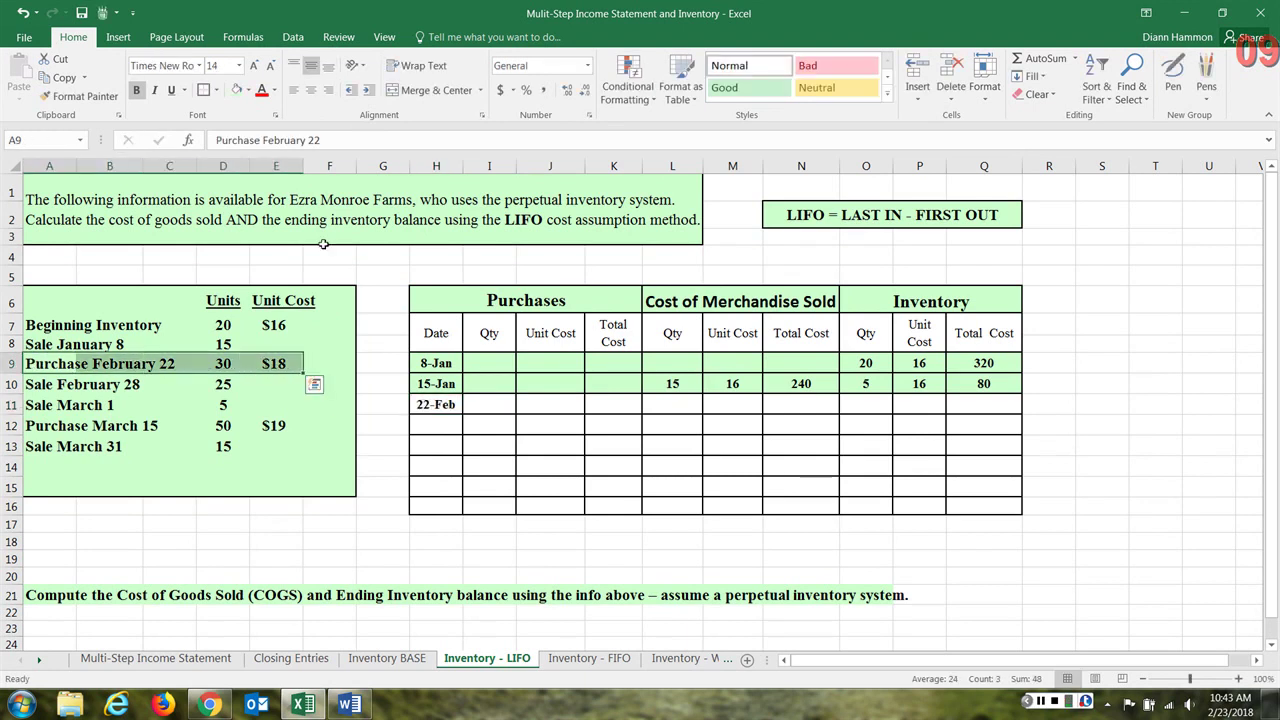
{"action": "left_click", "coordinate": [249, 92]}
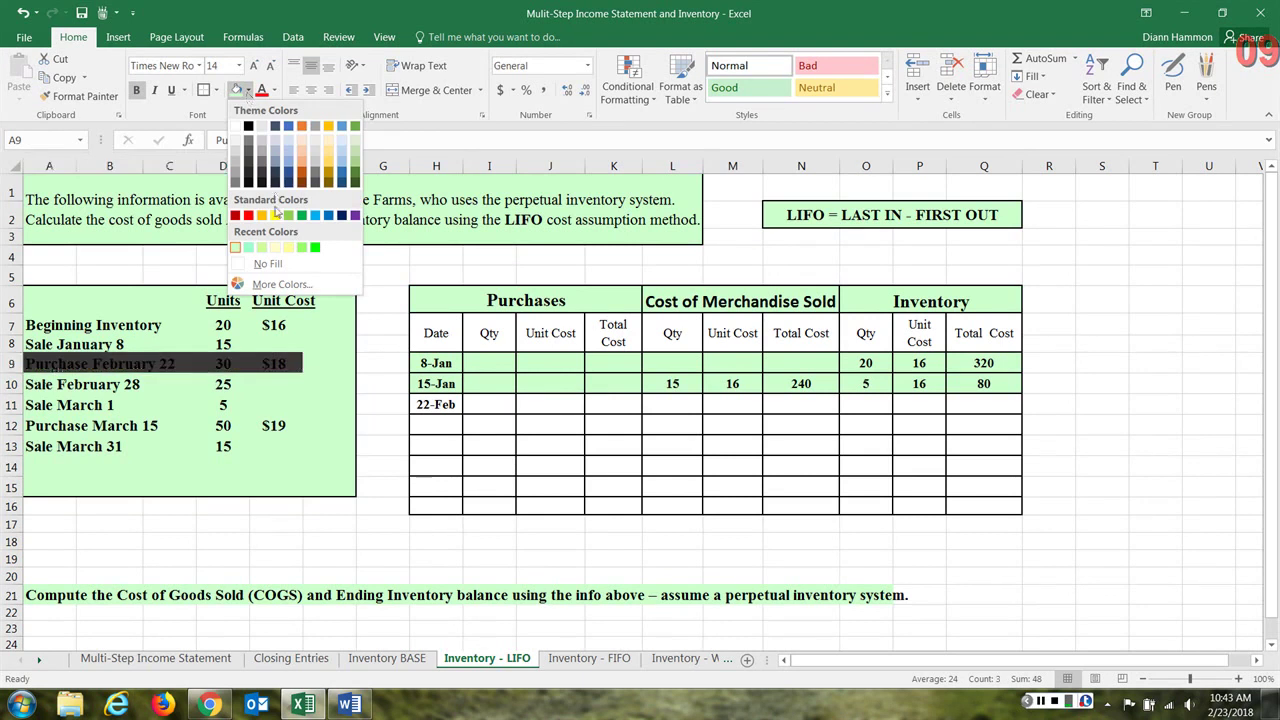
{"action": "left_click", "coordinate": [279, 247]}
{"action": "left_click_drag", "start_coordinate": [66, 327], "coordinate": [288, 337]}
{"action": "left_click", "coordinate": [237, 90]}
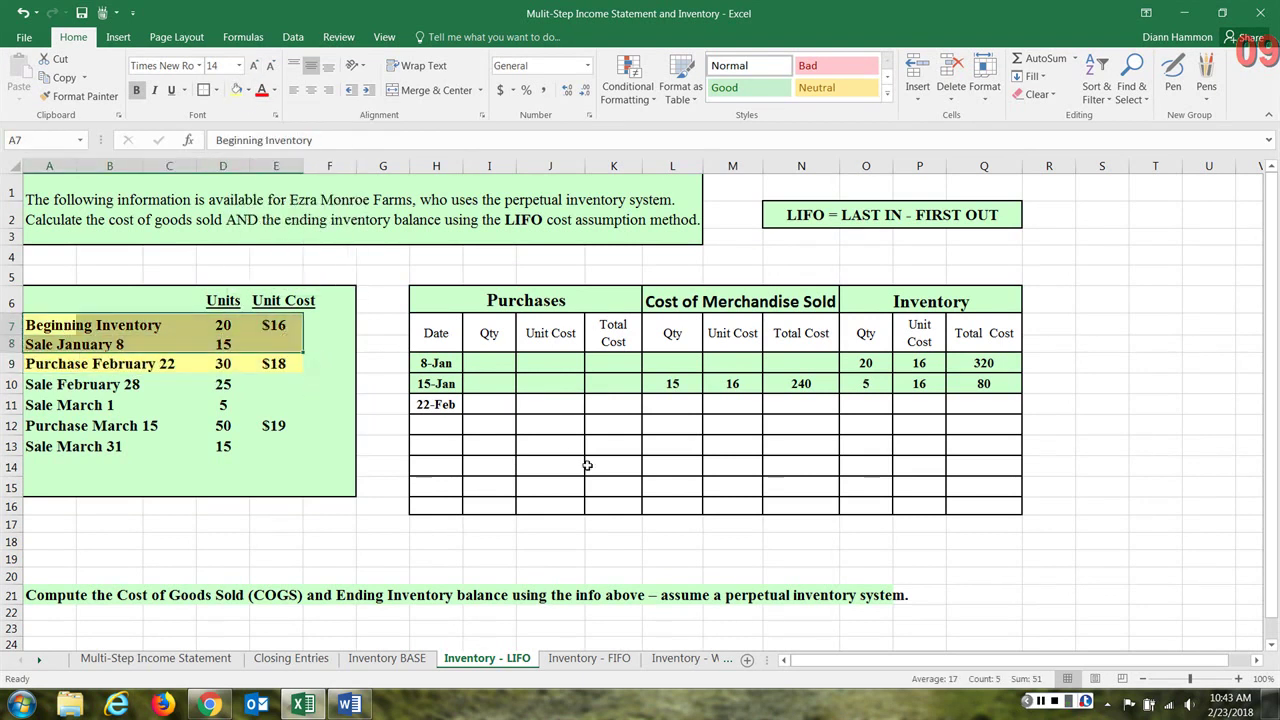
{"action": "left_click", "coordinate": [537, 448]}
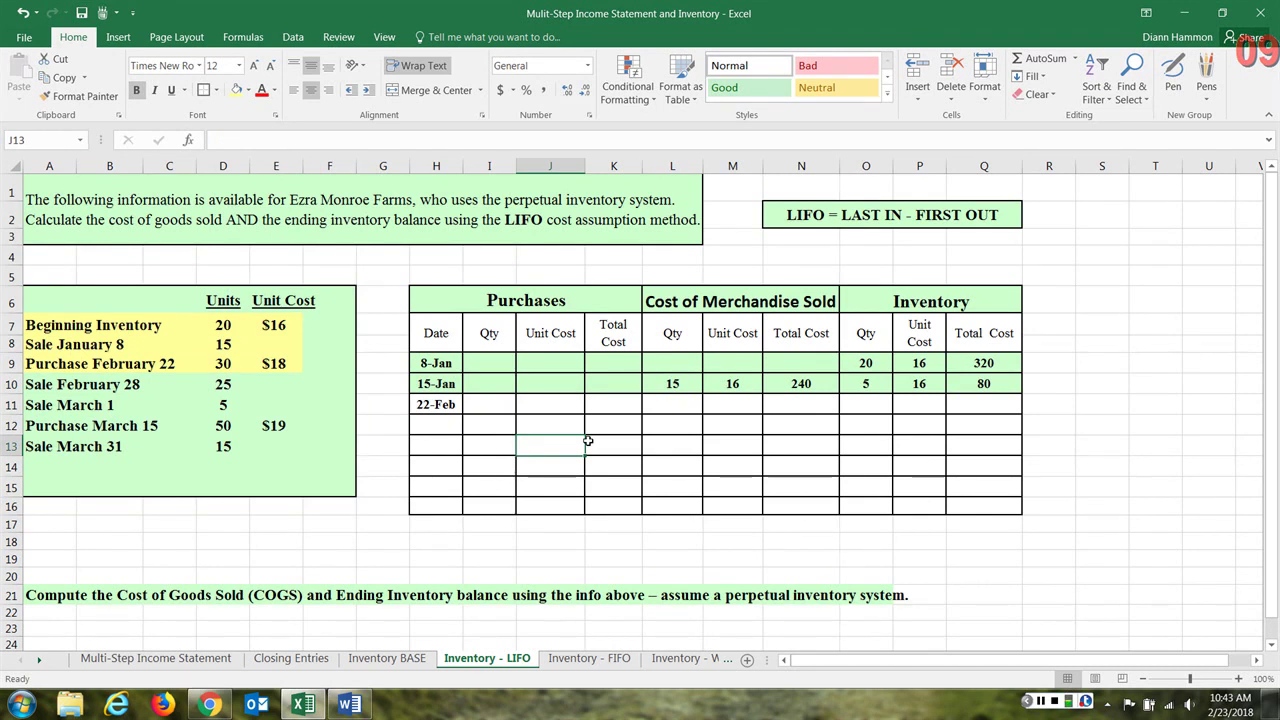
Record the 22-Feb purchase with quantity 30 in I11 and unit cost 18 in J11
{"action": "left_click", "coordinate": [502, 408]}
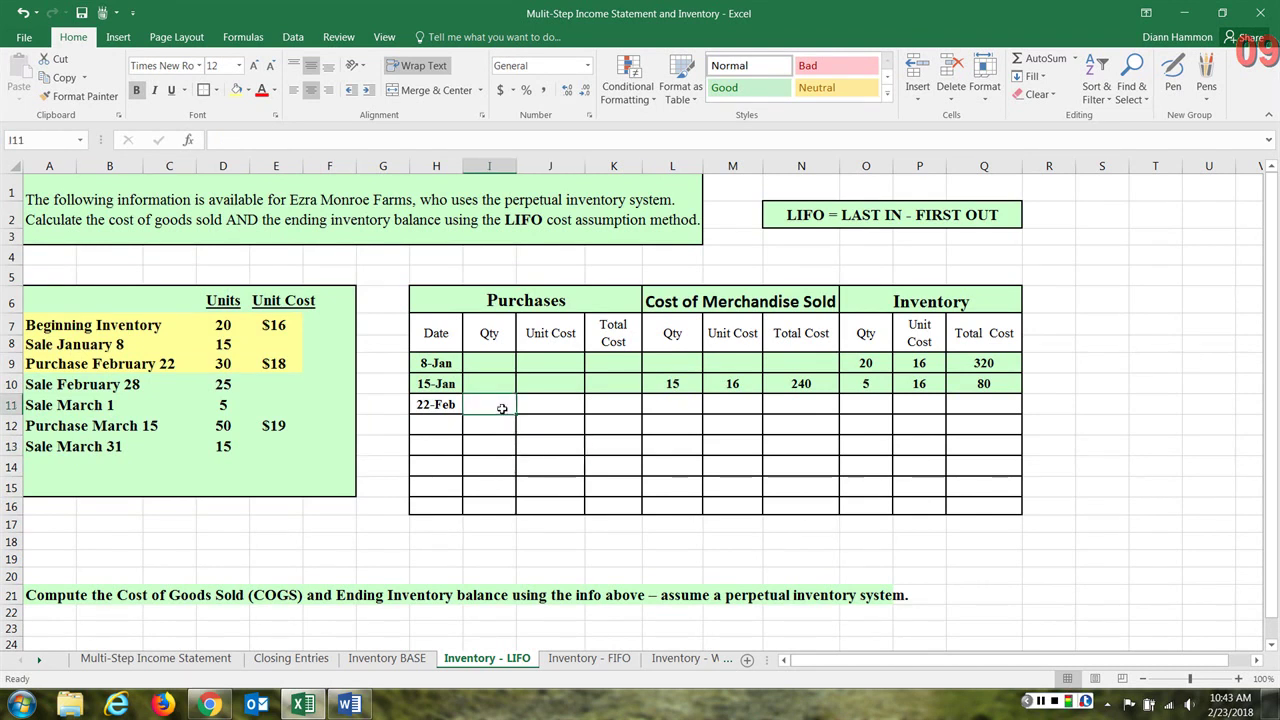
{"action": "type", "text": "30"}
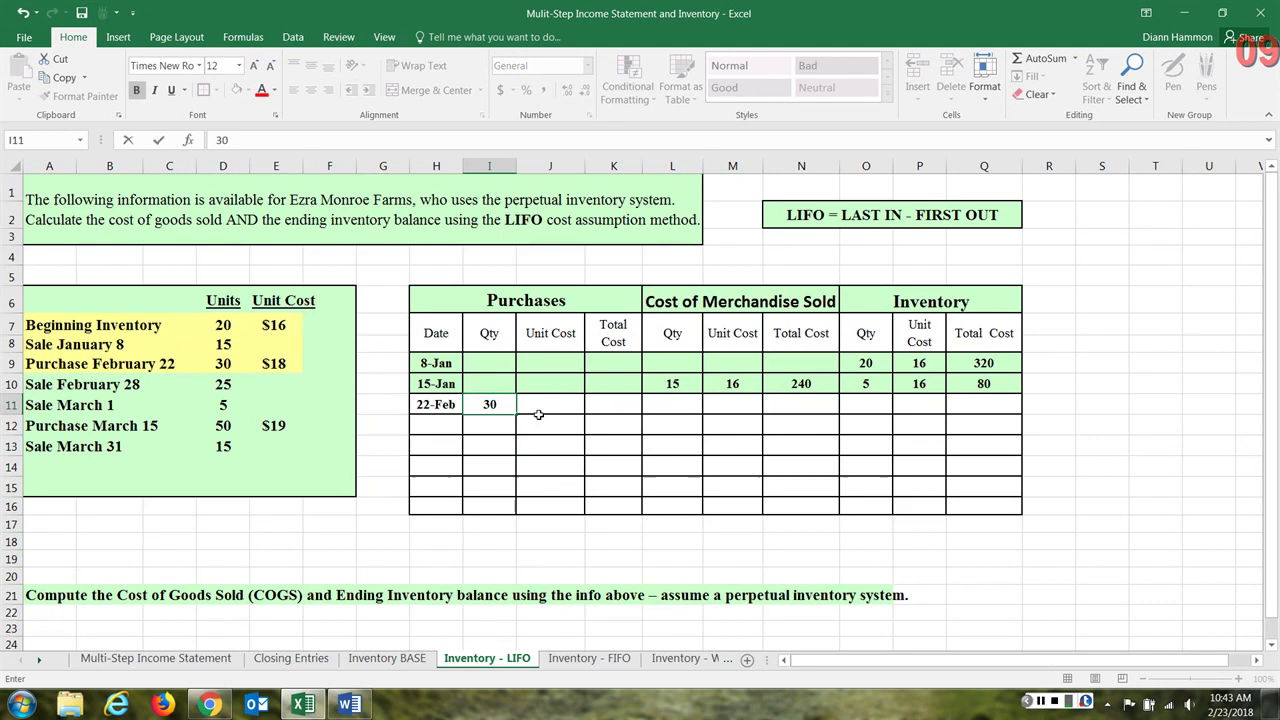
{"action": "left_click", "coordinate": [540, 406]}
{"action": "type", "text": "18"}
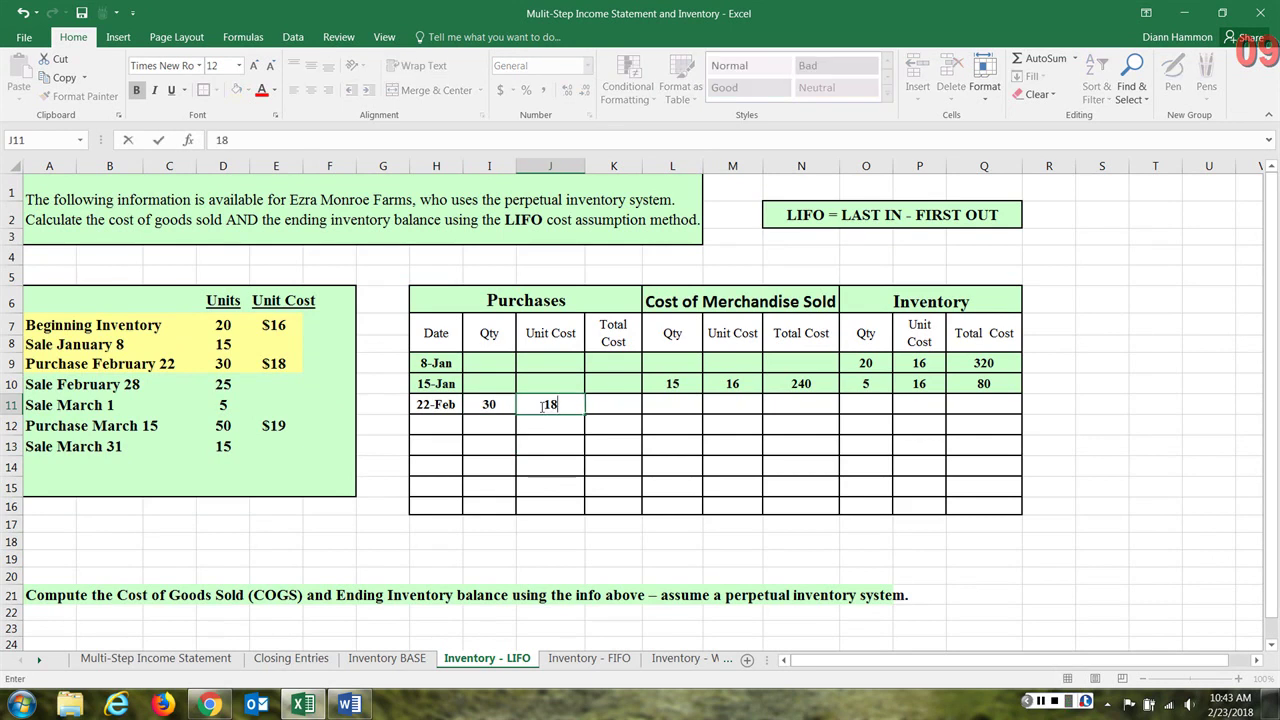
Calculate the 22-Feb purchase total cost in K11 with the formula =I11*J11
{"action": "left_click", "coordinate": [606, 404]}
{"action": "type", "text": "="}
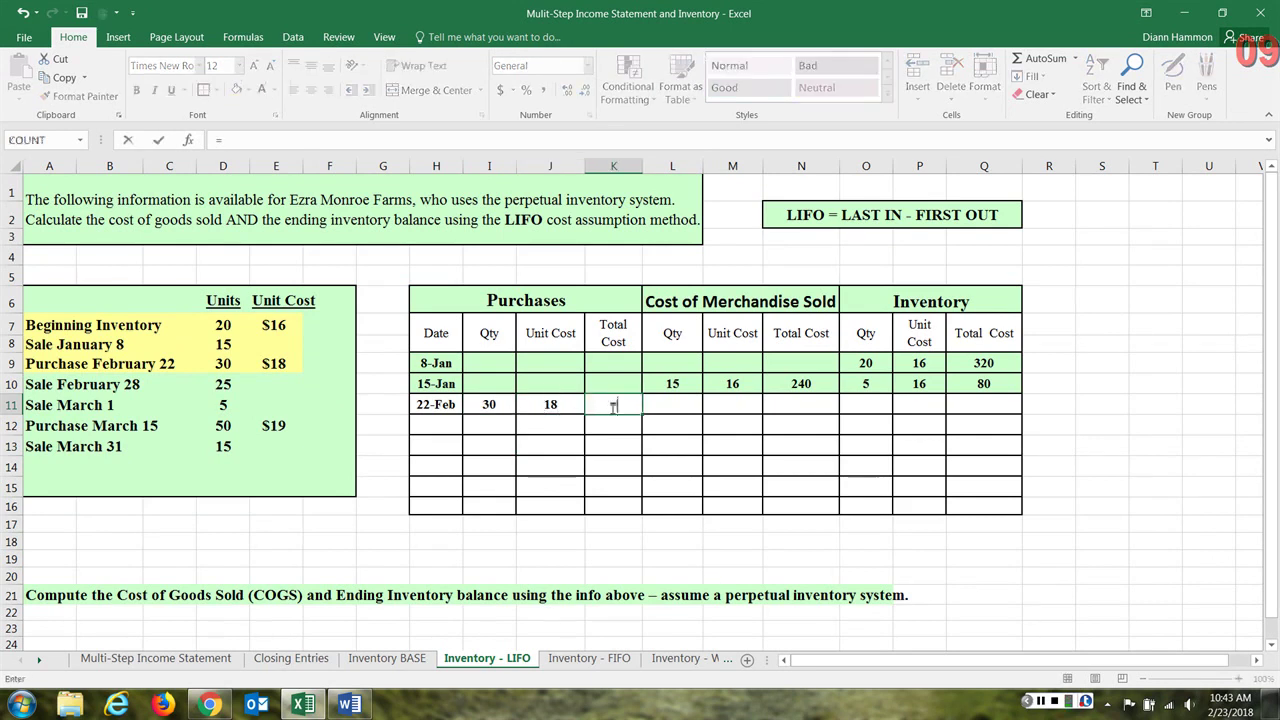
{"action": "left_click", "coordinate": [489, 404]}
{"action": "type", "text": "*"}
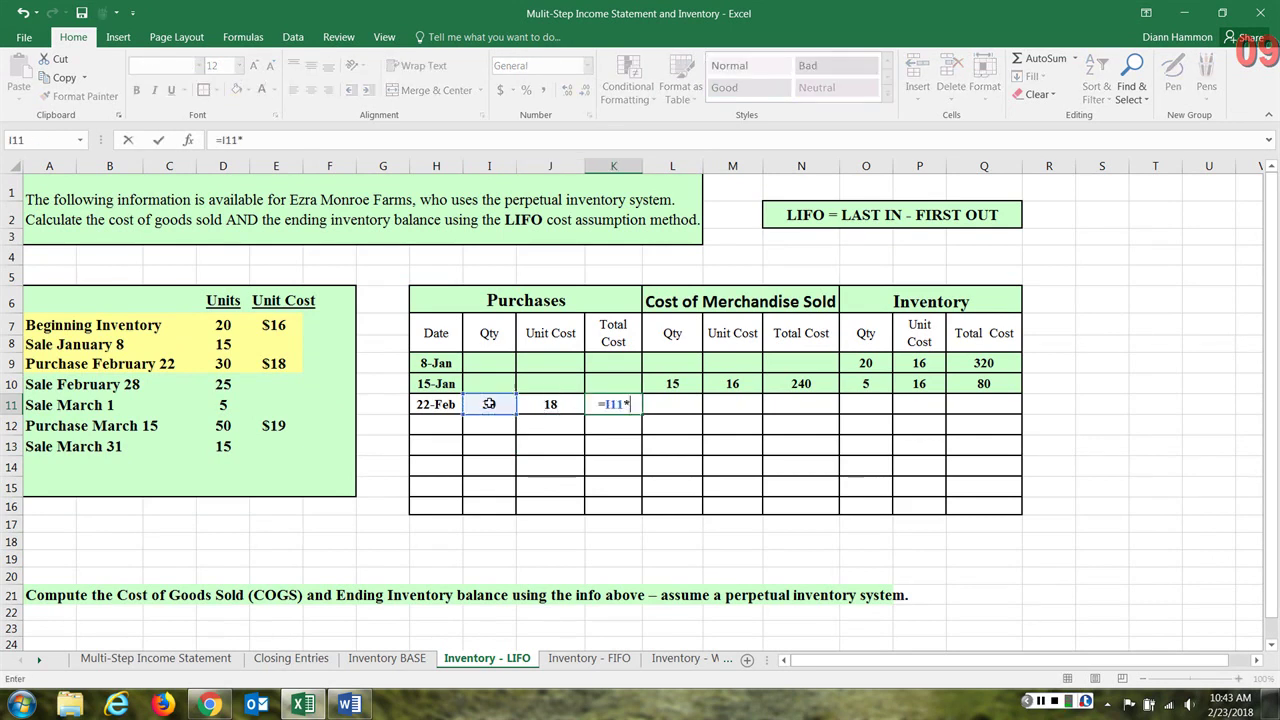
{"action": "left_click", "coordinate": [529, 403]}
{"action": "key", "text": "Return"}
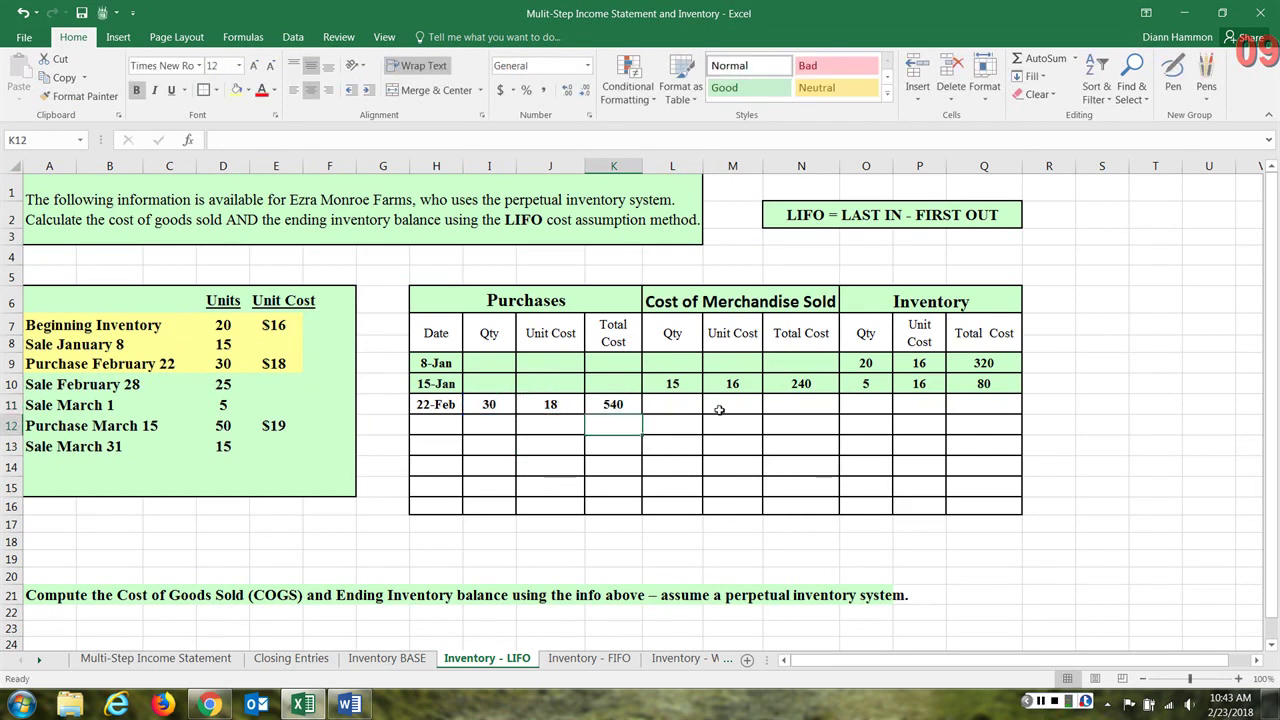
Copy the 22-Feb purchase figures from I11:K11 into the Inventory columns at O11:Q11
{"action": "left_click", "coordinate": [869, 404]}
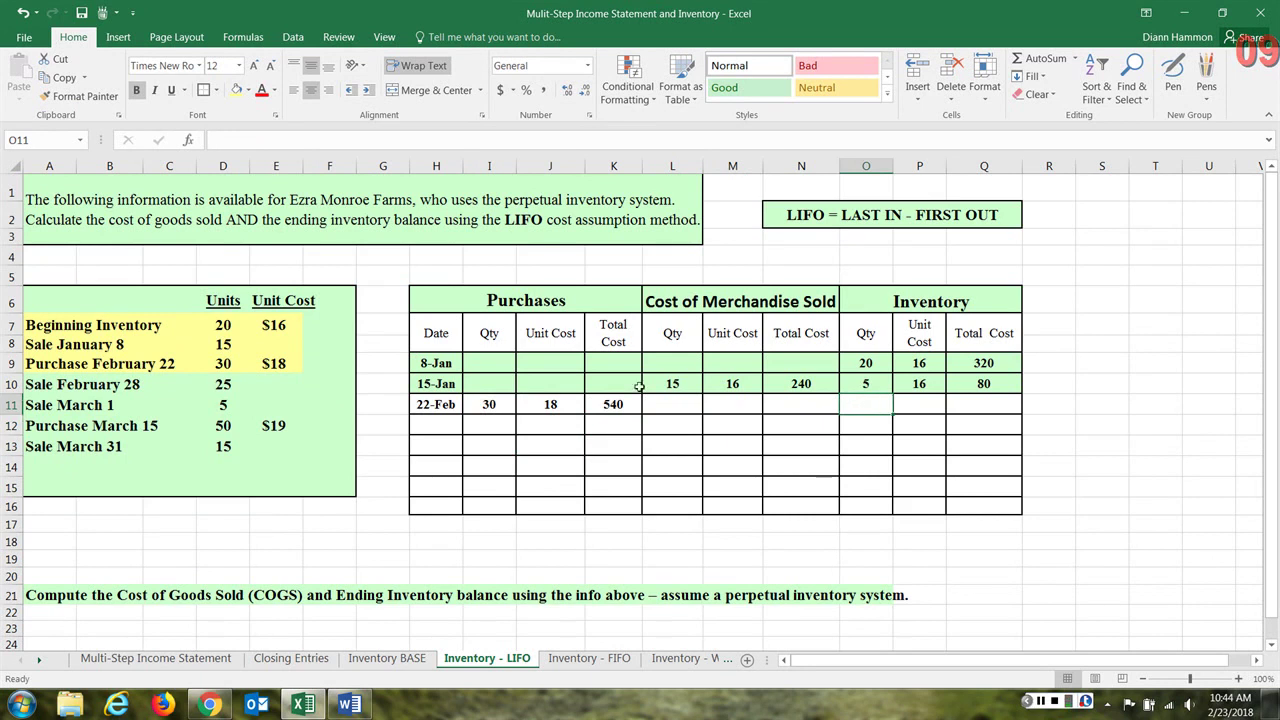
{"action": "left_click_drag", "start_coordinate": [496, 404], "coordinate": [600, 404]}
{"action": "right_click", "coordinate": [604, 404]}
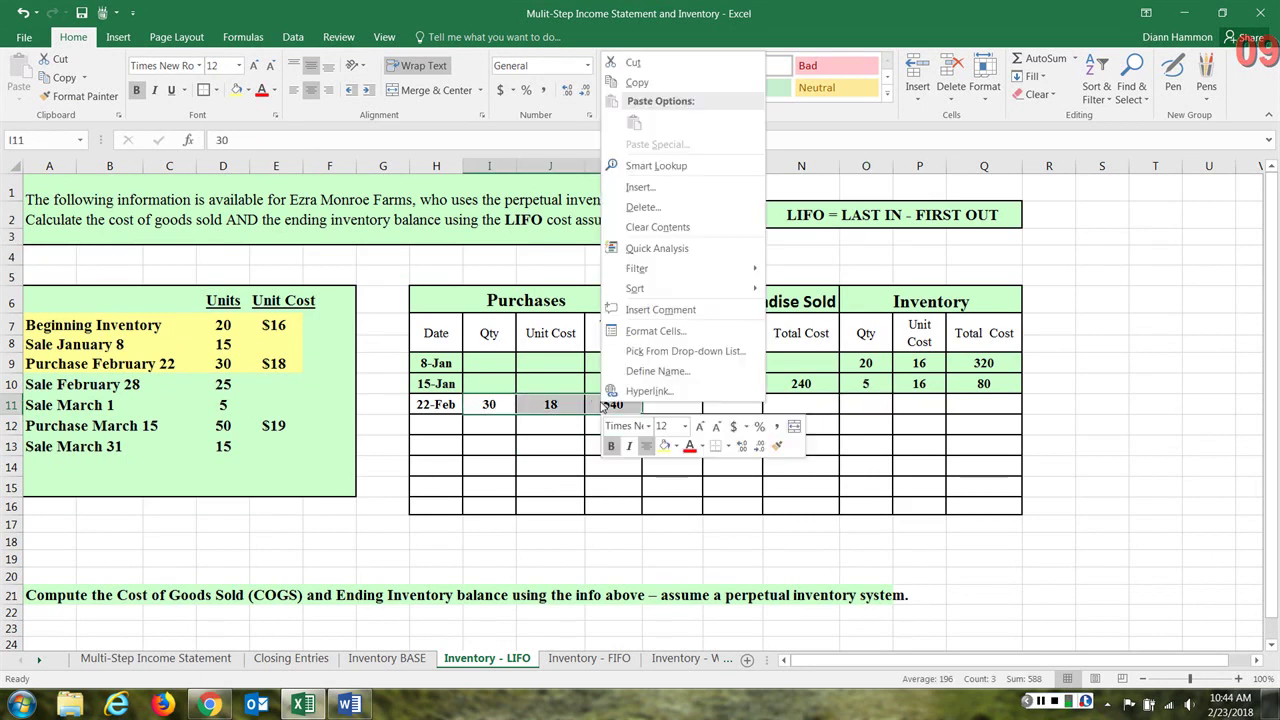
{"action": "left_click", "coordinate": [636, 82]}
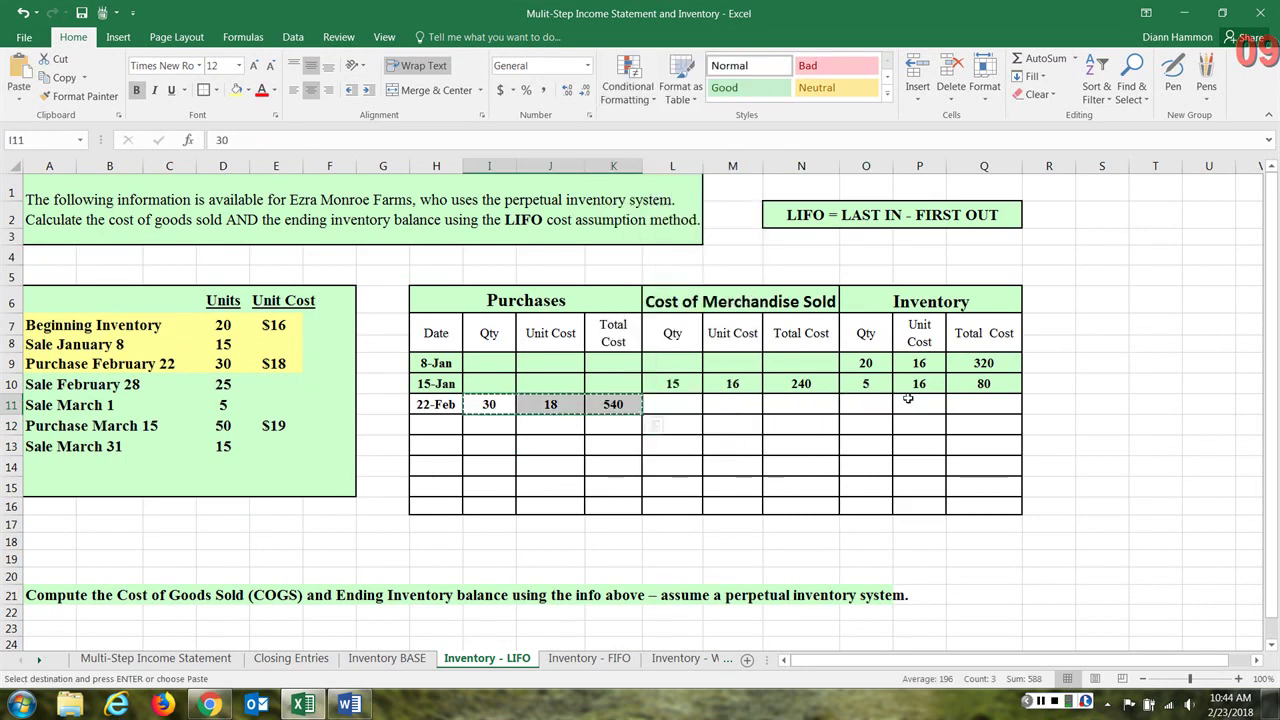
{"action": "right_click", "coordinate": [855, 410]}
{"action": "left_click", "coordinate": [891, 131]}
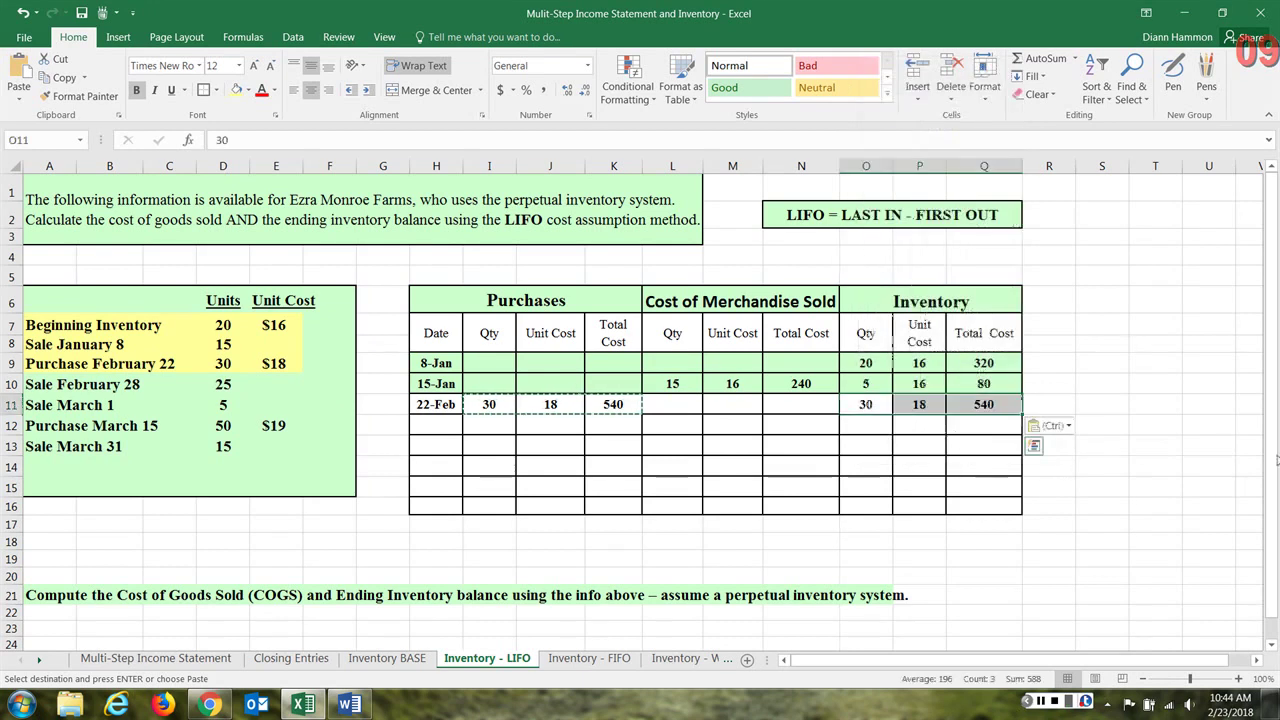
Fill the two inventory layers in O10:Q11 with light yellow
{"action": "left_click", "coordinate": [882, 384]}
{"action": "left_click_drag", "start_coordinate": [882, 384], "coordinate": [984, 406]}
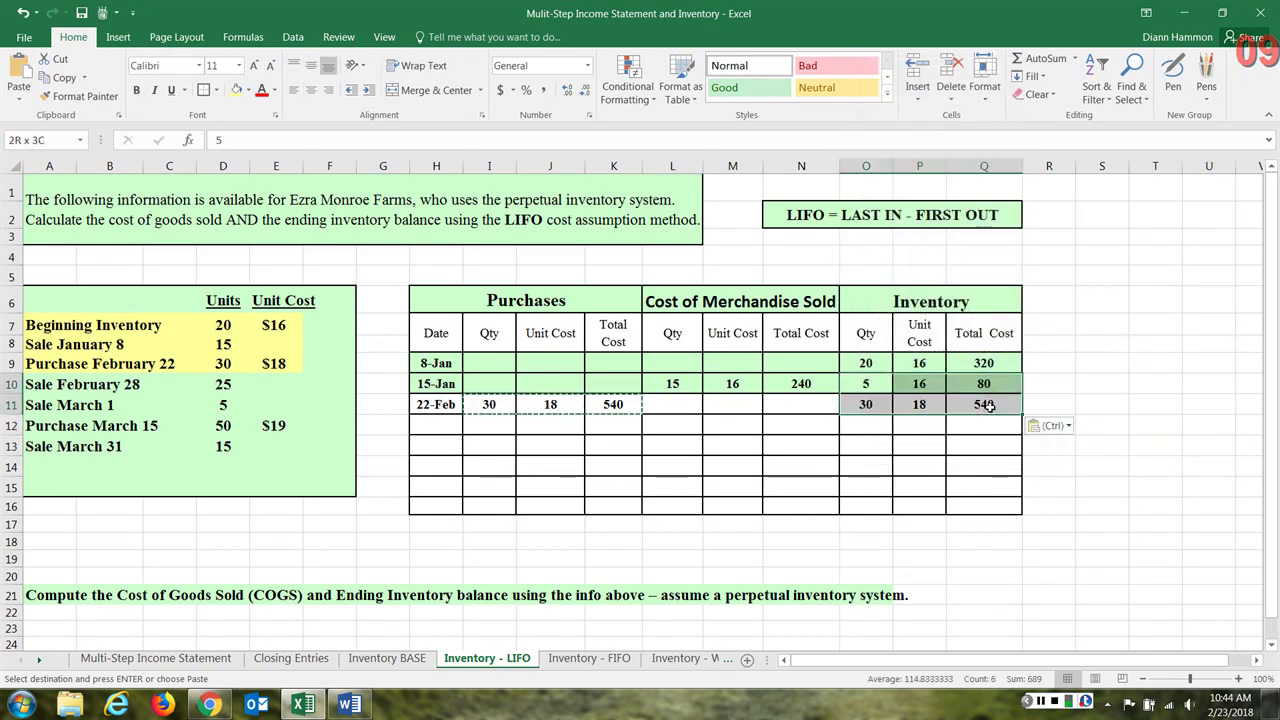
{"action": "left_click", "coordinate": [237, 90]}
{"action": "left_click", "coordinate": [1102, 363]}
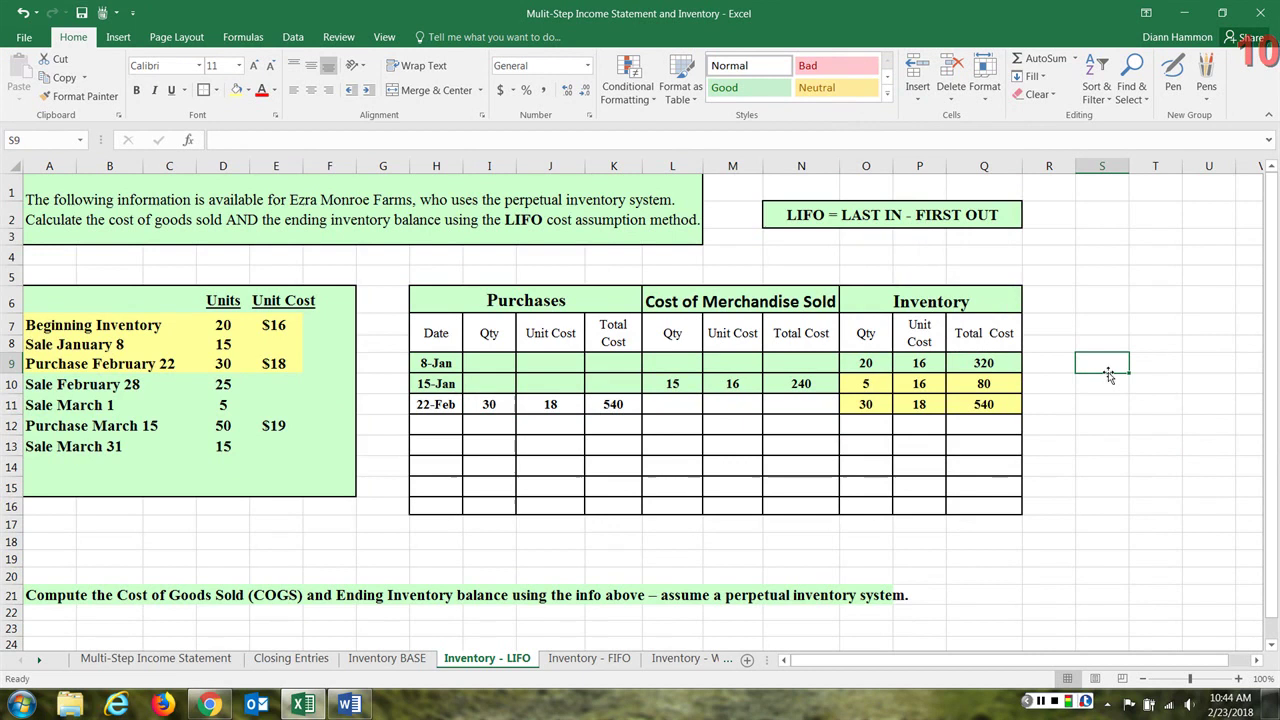
Fill the Sale February 28 row A10:E10 with light yellow
{"action": "left_click", "coordinate": [424, 430]}
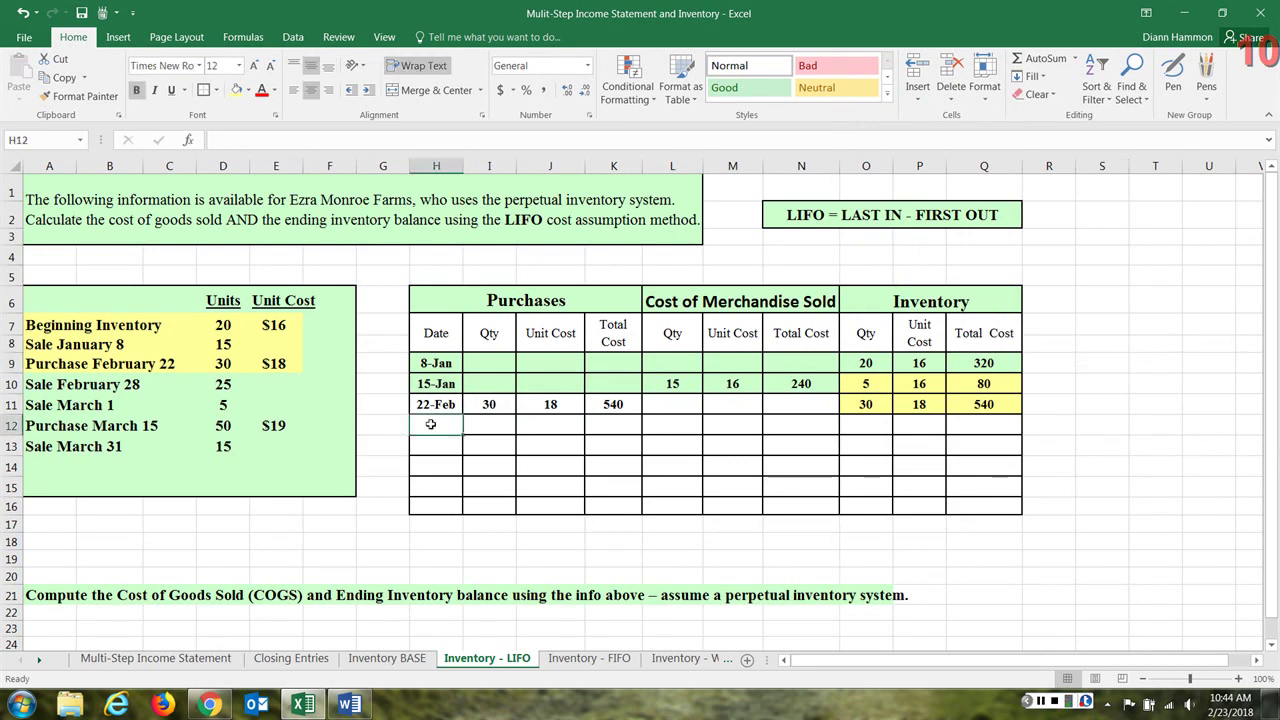
{"action": "left_click_drag", "start_coordinate": [48, 388], "coordinate": [305, 390]}
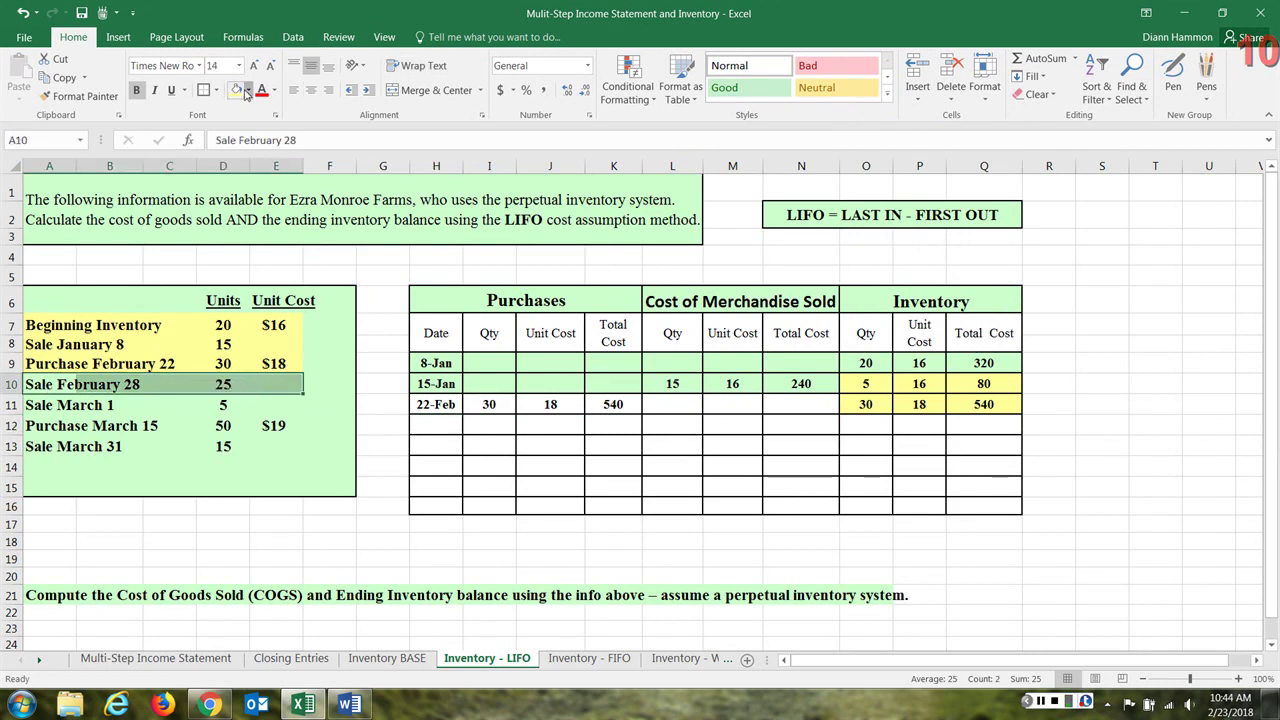
{"action": "left_click", "coordinate": [248, 90]}
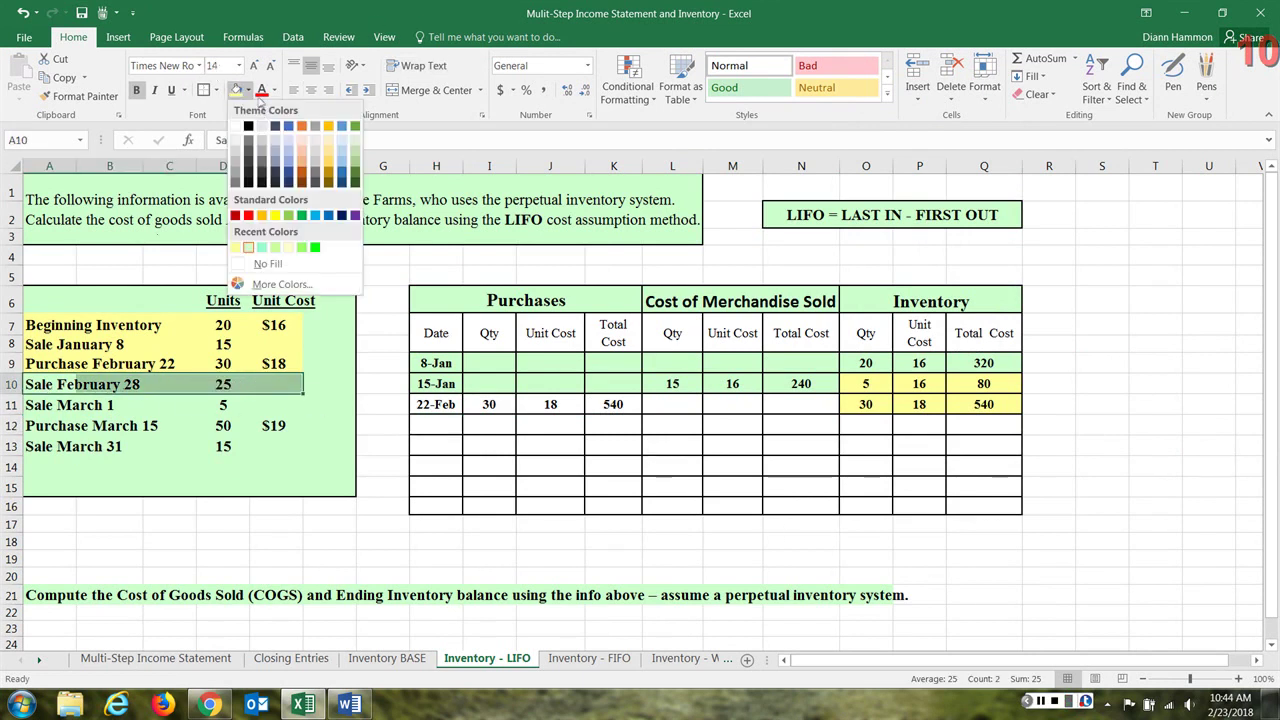
{"action": "left_click", "coordinate": [245, 93]}
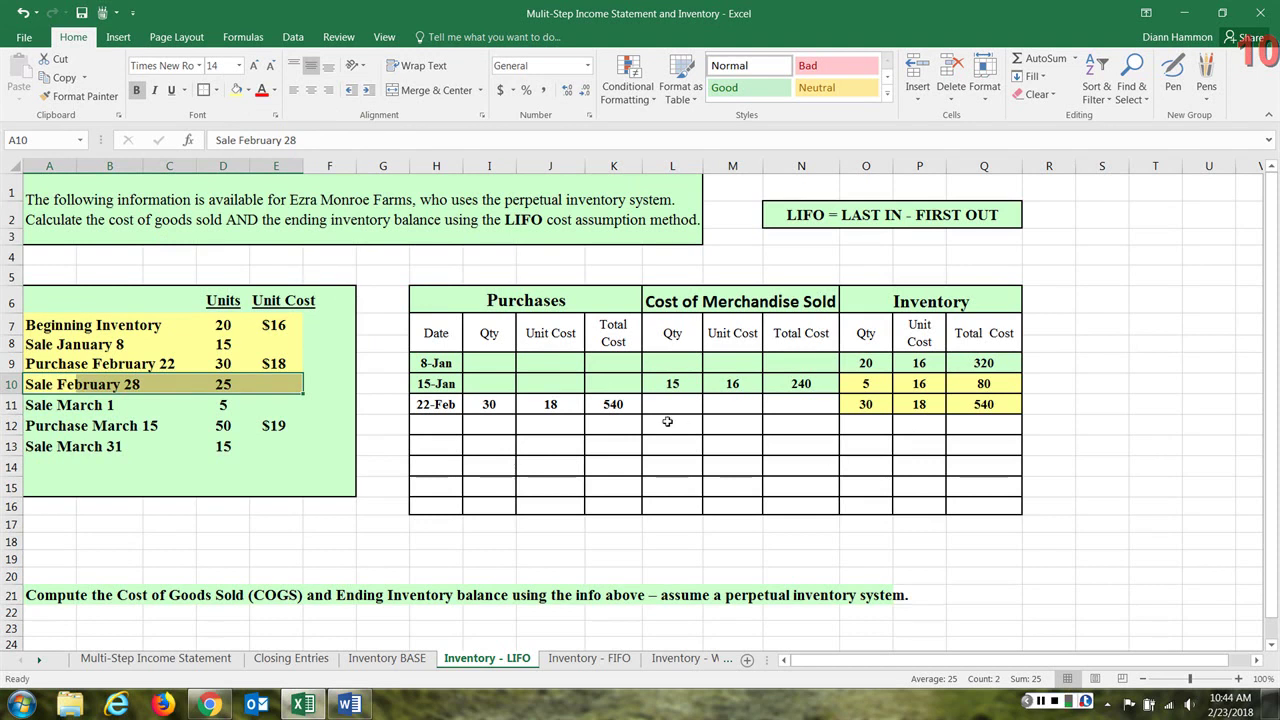
Enter the date Feb 25 in H12 and the sold quantity 25 in L12
{"action": "left_click", "coordinate": [432, 422]}
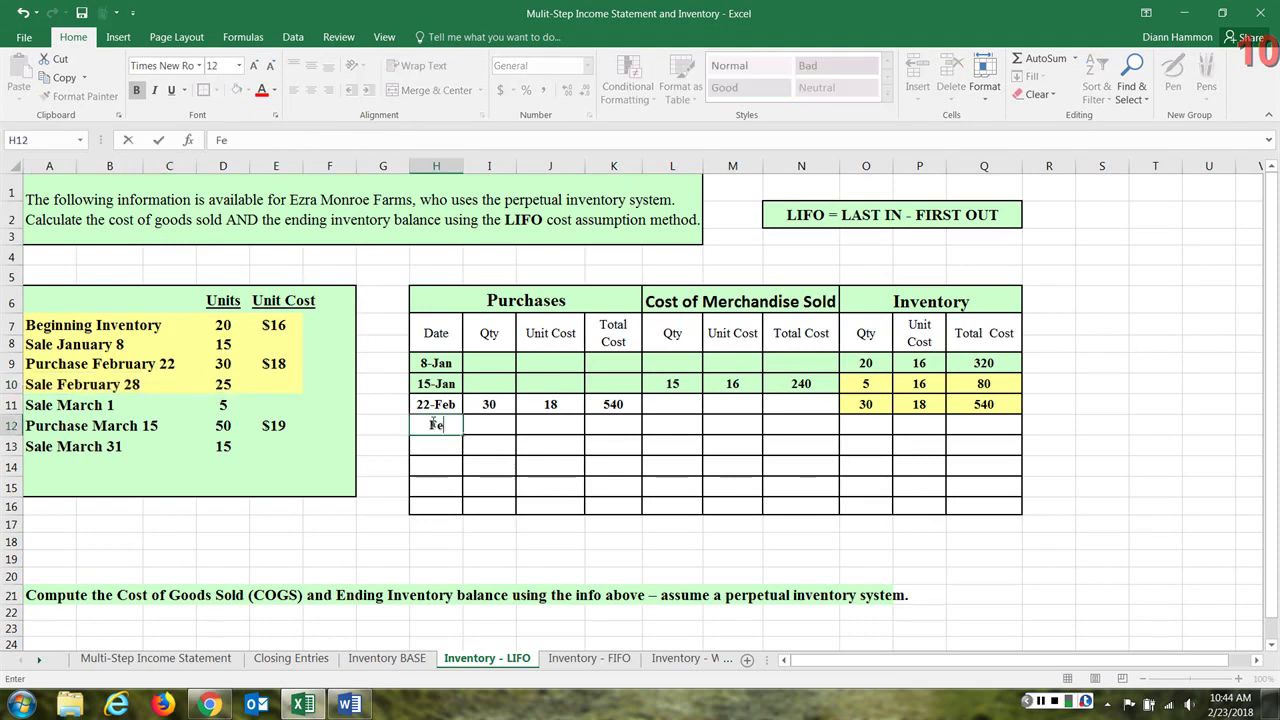
{"action": "type", "text": "b 25"}
{"action": "left_click", "coordinate": [675, 425]}
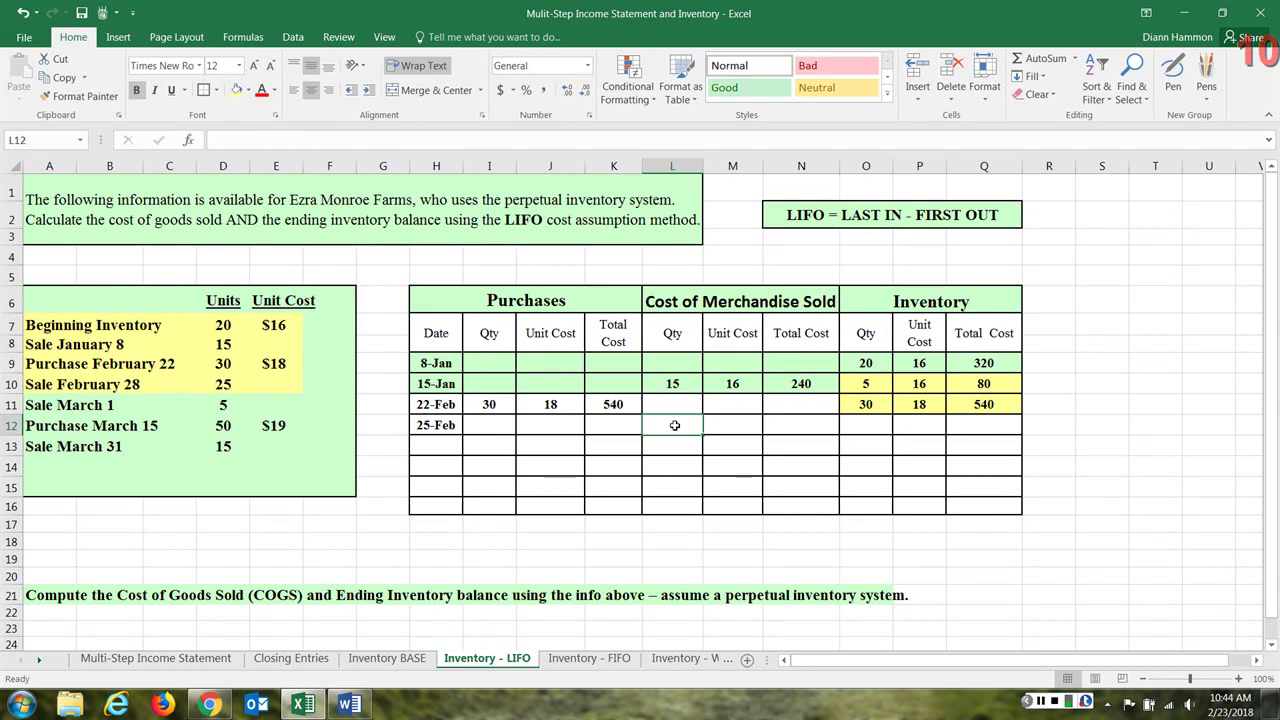
{"action": "type", "text": "2"}
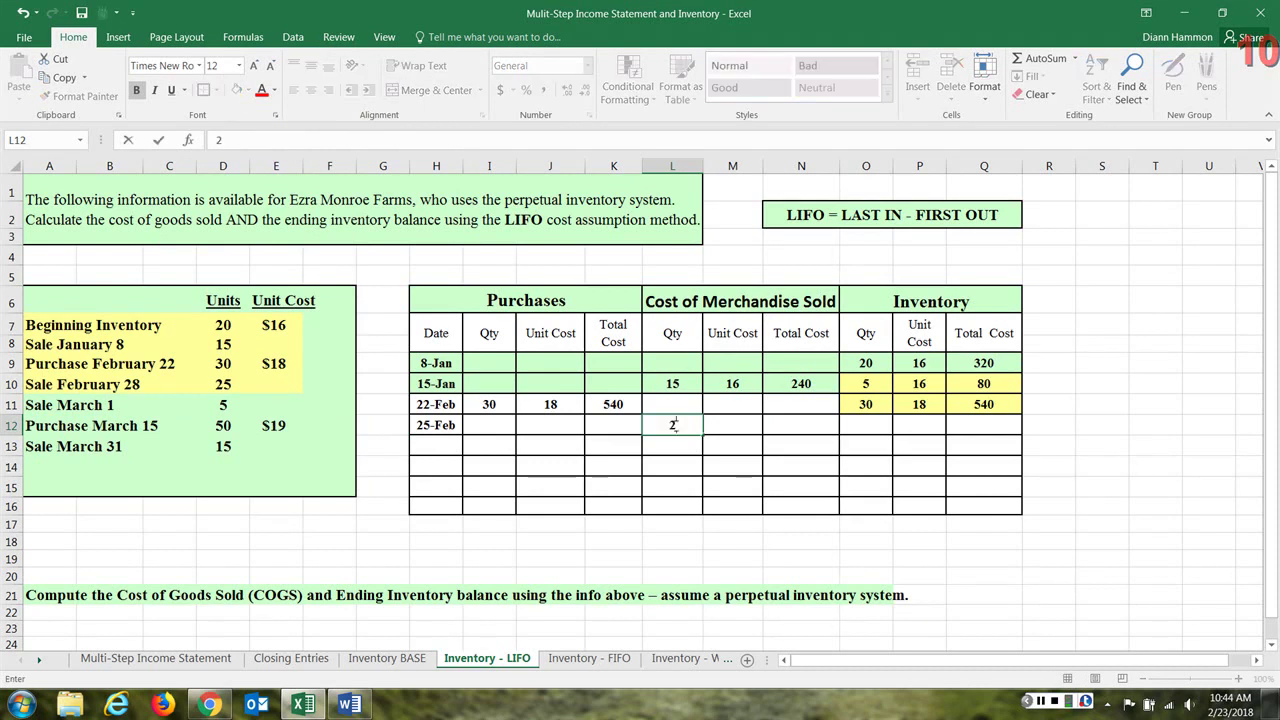
{"action": "type", "text": "5"}
{"action": "left_click", "coordinate": [744, 431]}
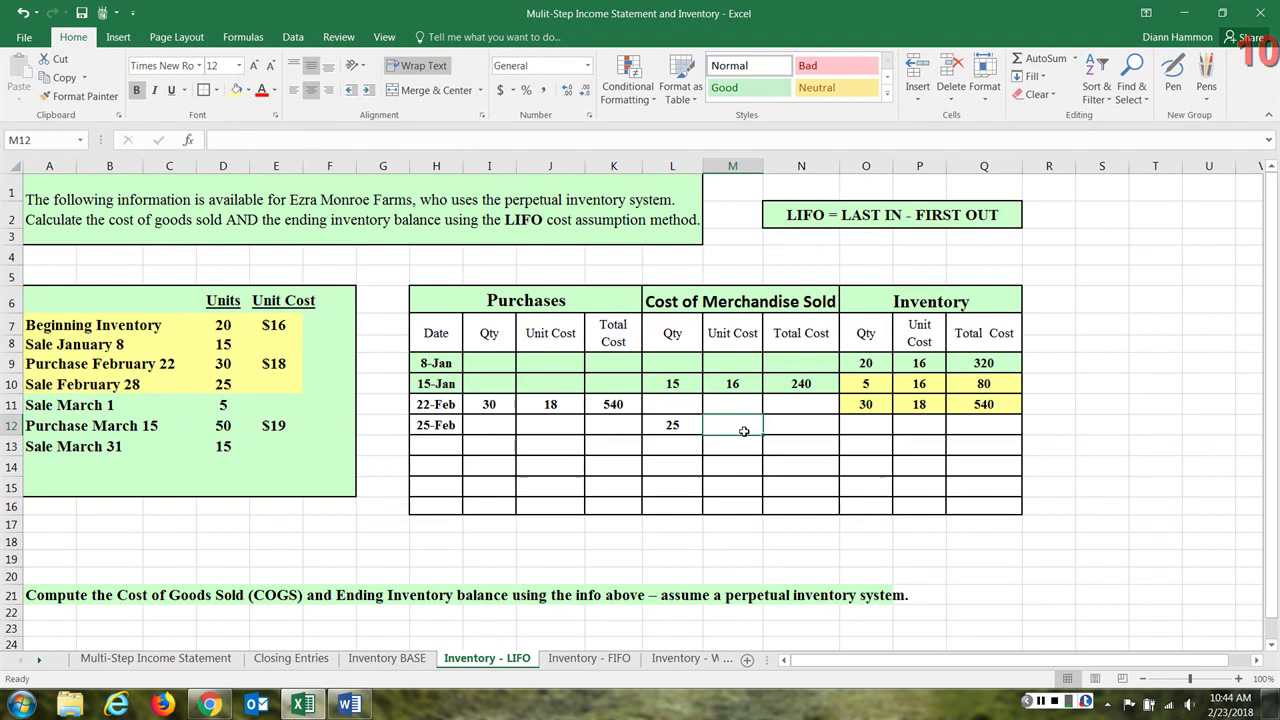
Enter the unit cost 18 in M12 for the 25-Feb sale, taken from the 22-Feb inventory layer
{"action": "left_click", "coordinate": [785, 214]}
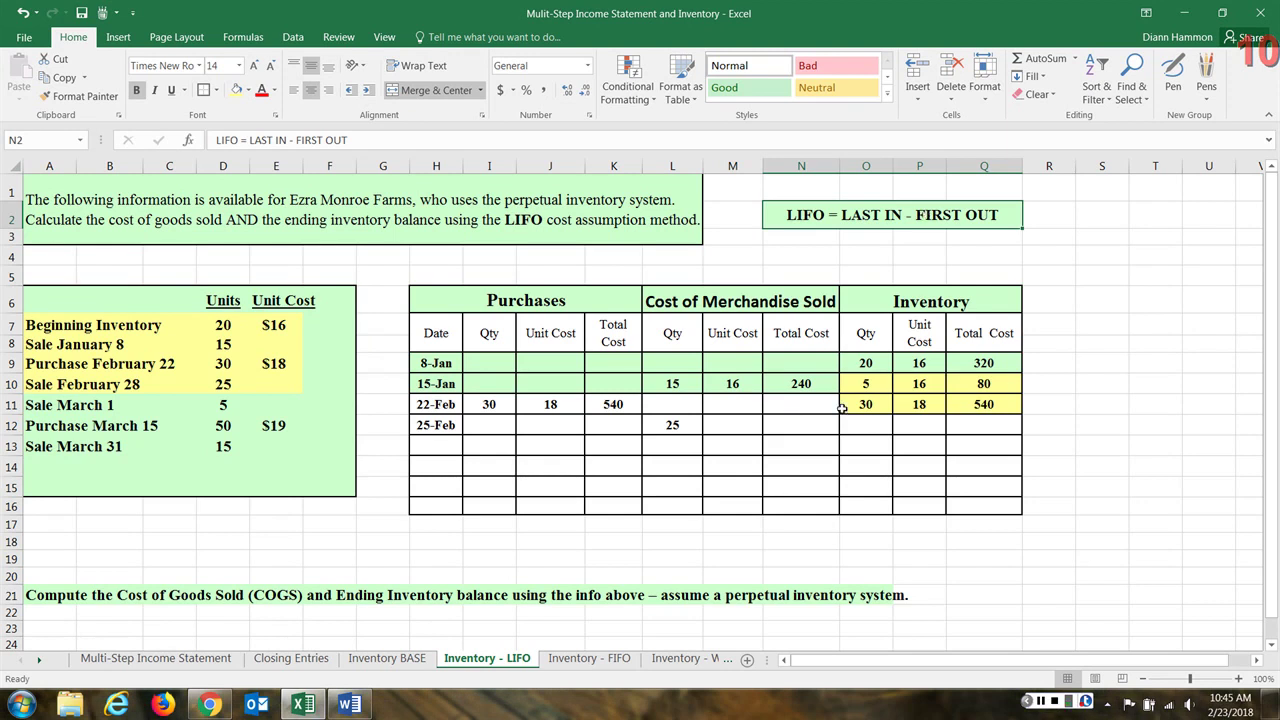
{"action": "left_click_drag", "start_coordinate": [845, 408], "coordinate": [985, 407]}
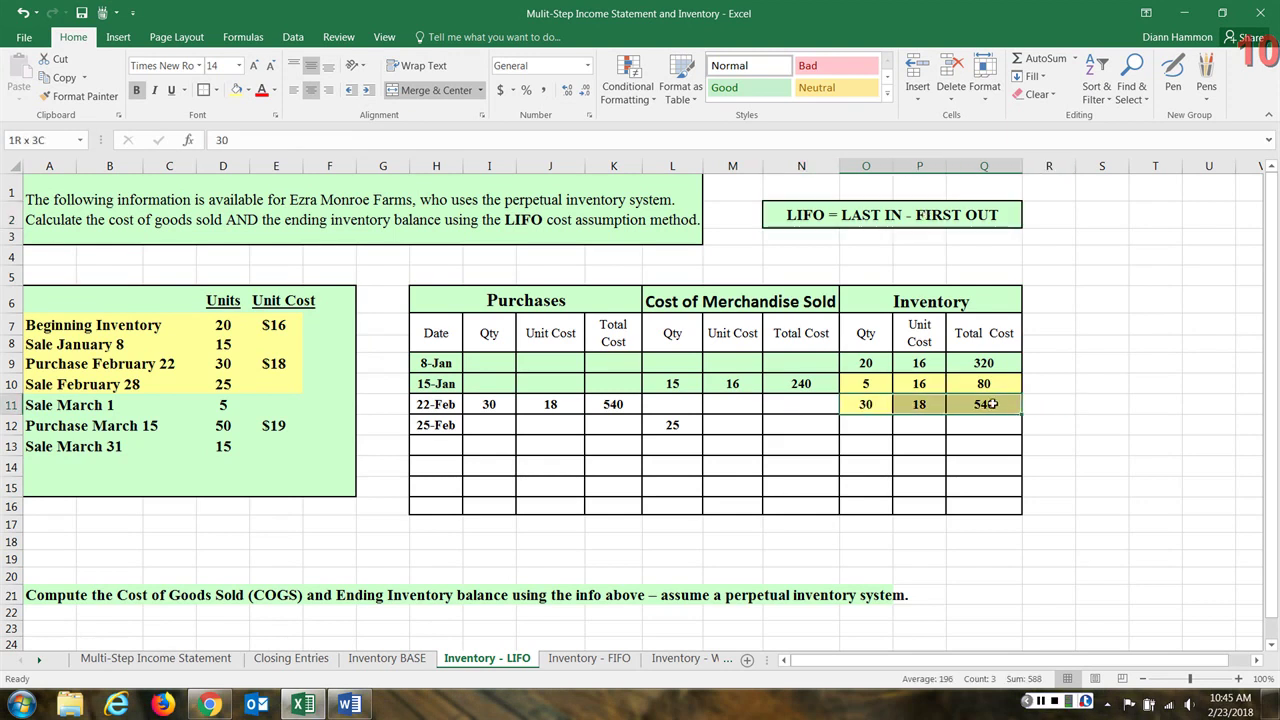
{"action": "left_click", "coordinate": [729, 425]}
{"action": "type", "text": "18"}
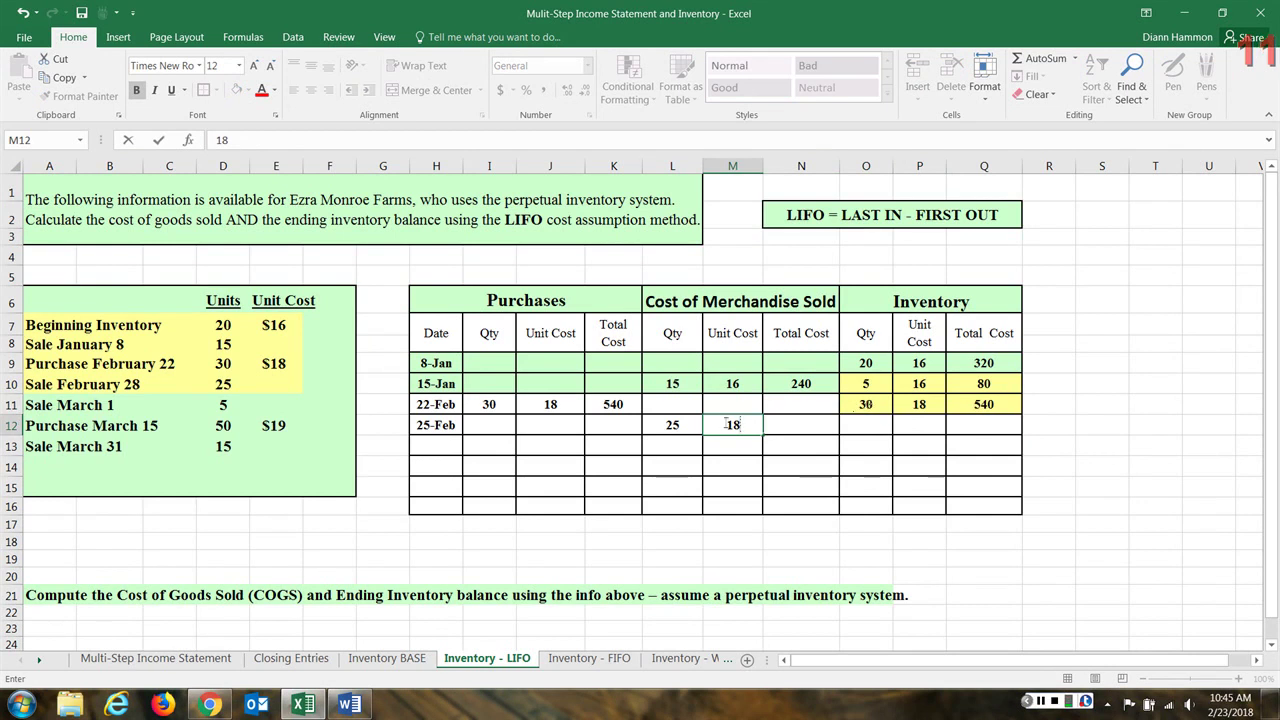
{"action": "key", "text": "Tab"}
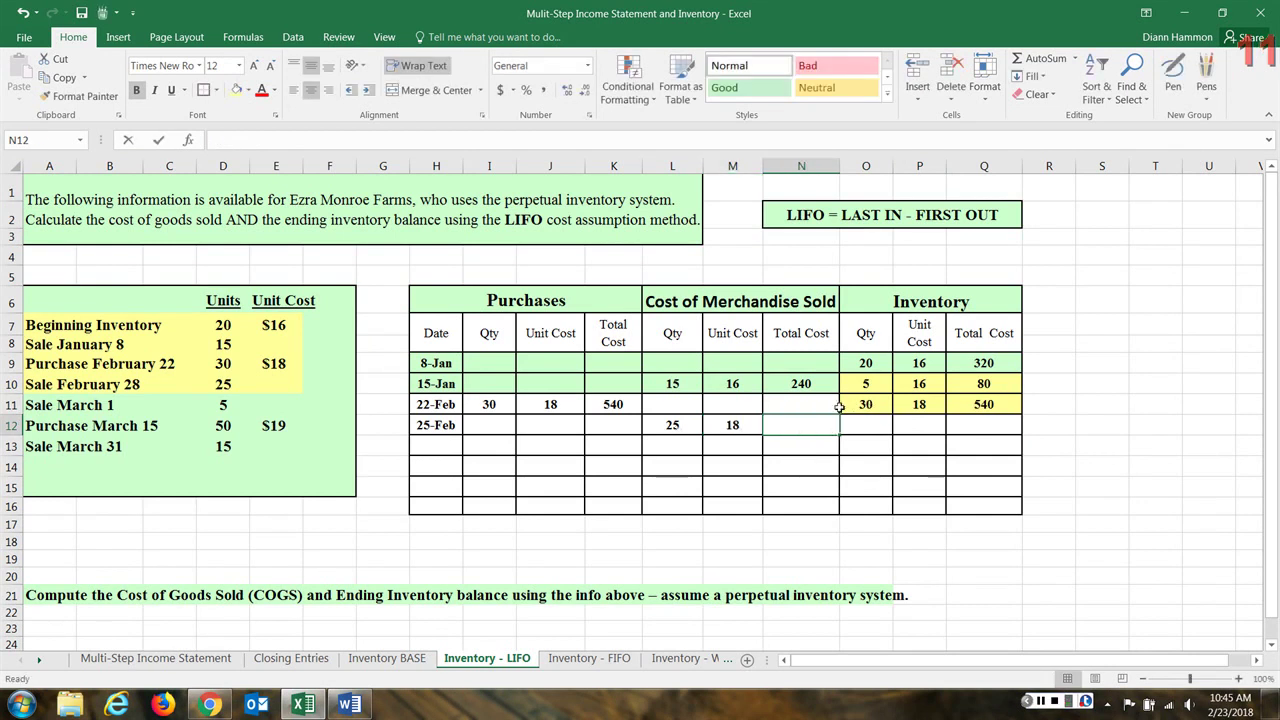
Calculate the 25-Feb sale's total cost in N12 with the formula =L12*M12
{"action": "type", "text": "="}
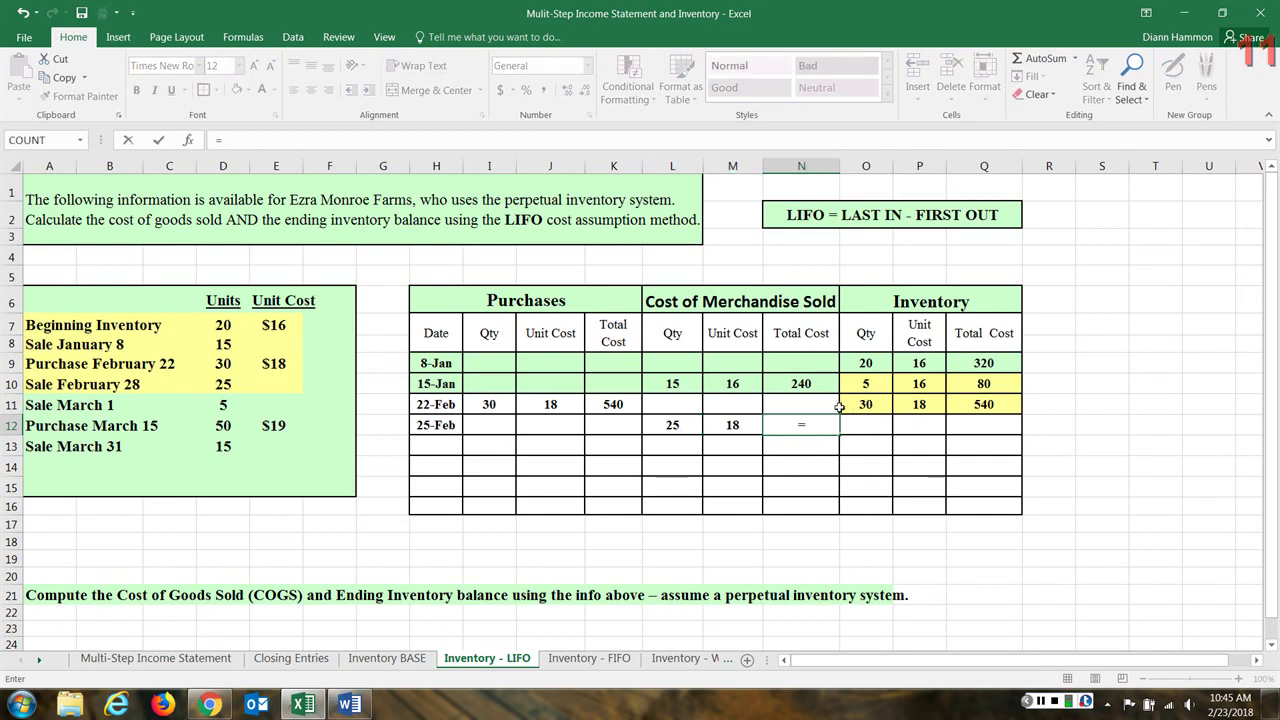
{"action": "left_click", "coordinate": [674, 426]}
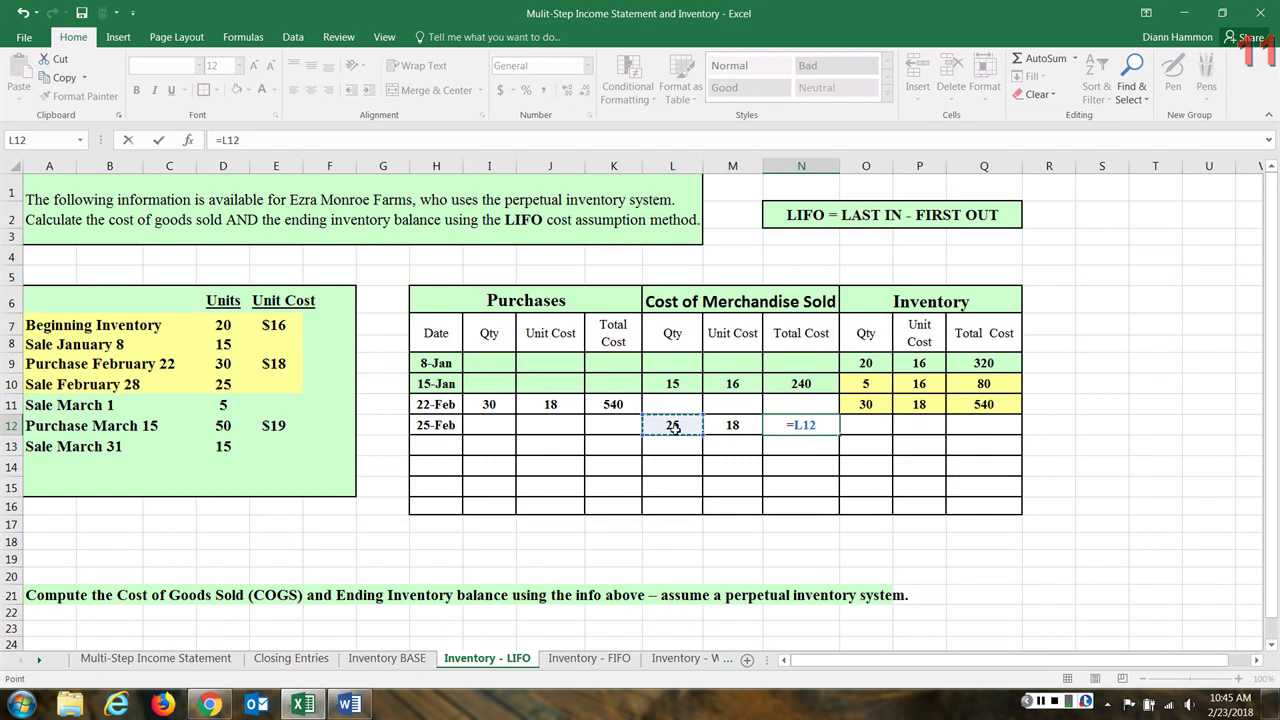
{"action": "type", "text": "*"}
{"action": "left_click", "coordinate": [730, 426]}
{"action": "key", "text": "Return"}
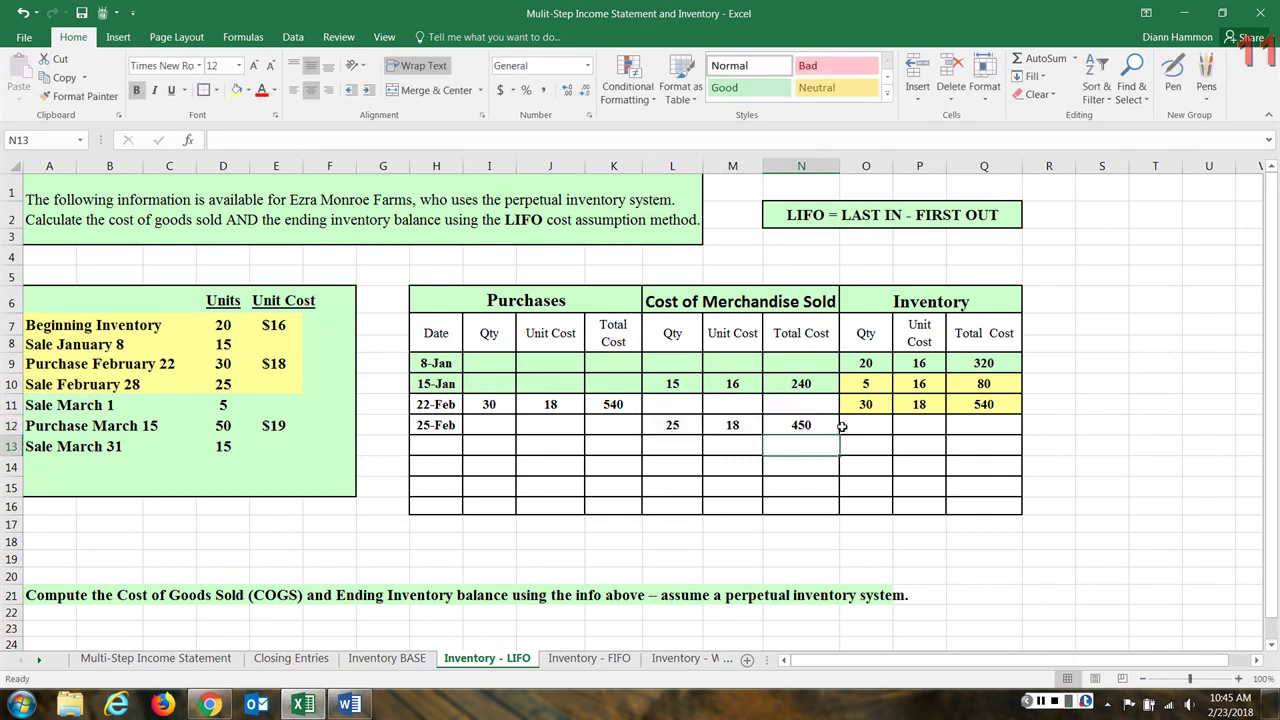
Copy the quantity of the older inventory layer from O10 into O12
{"action": "left_click", "coordinate": [876, 427]}
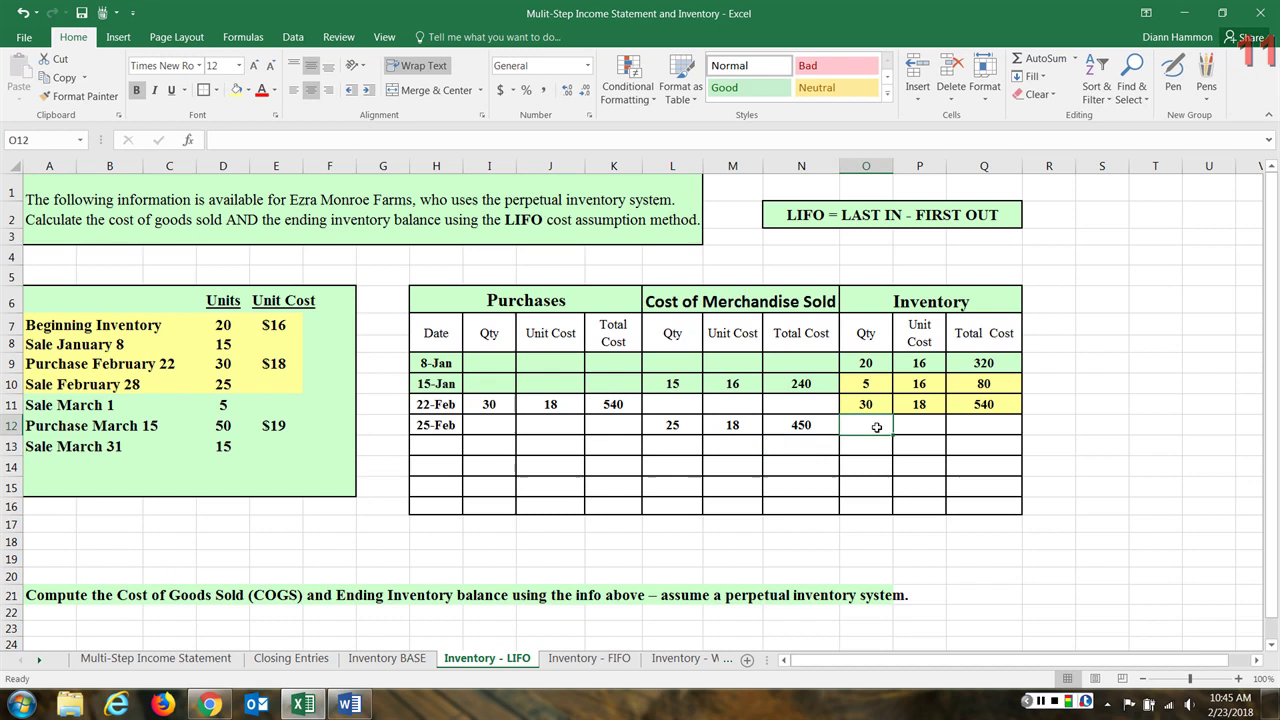
{"action": "left_click_drag", "start_coordinate": [866, 383], "coordinate": [962, 385]}
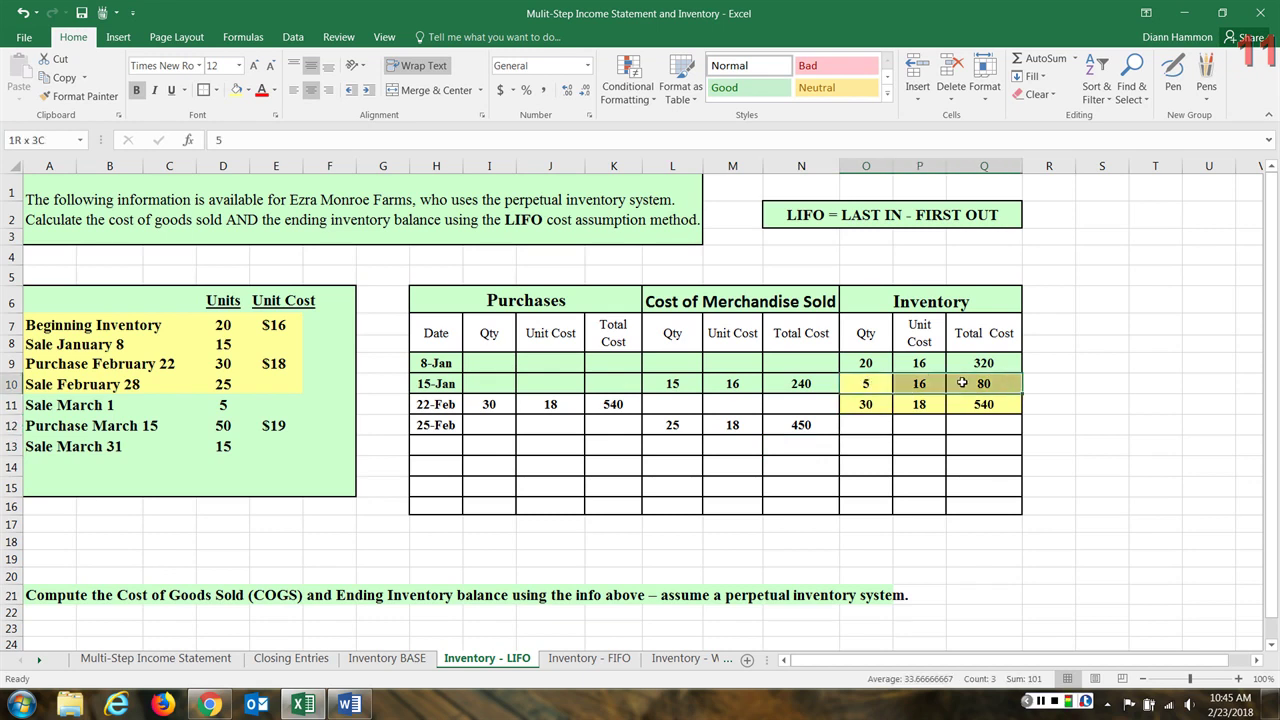
{"action": "right_click", "coordinate": [962, 385]}
{"action": "left_click", "coordinate": [997, 63]}
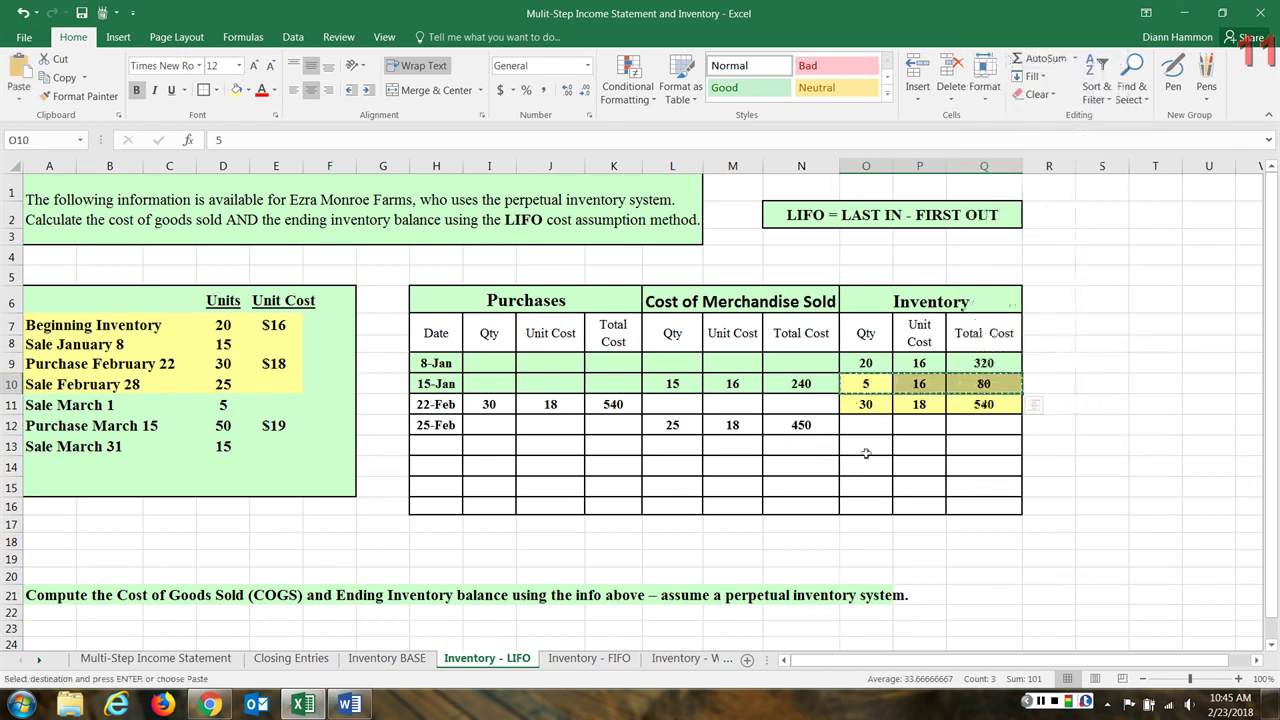
{"action": "left_click", "coordinate": [866, 410]}
{"action": "right_click", "coordinate": [866, 388]}
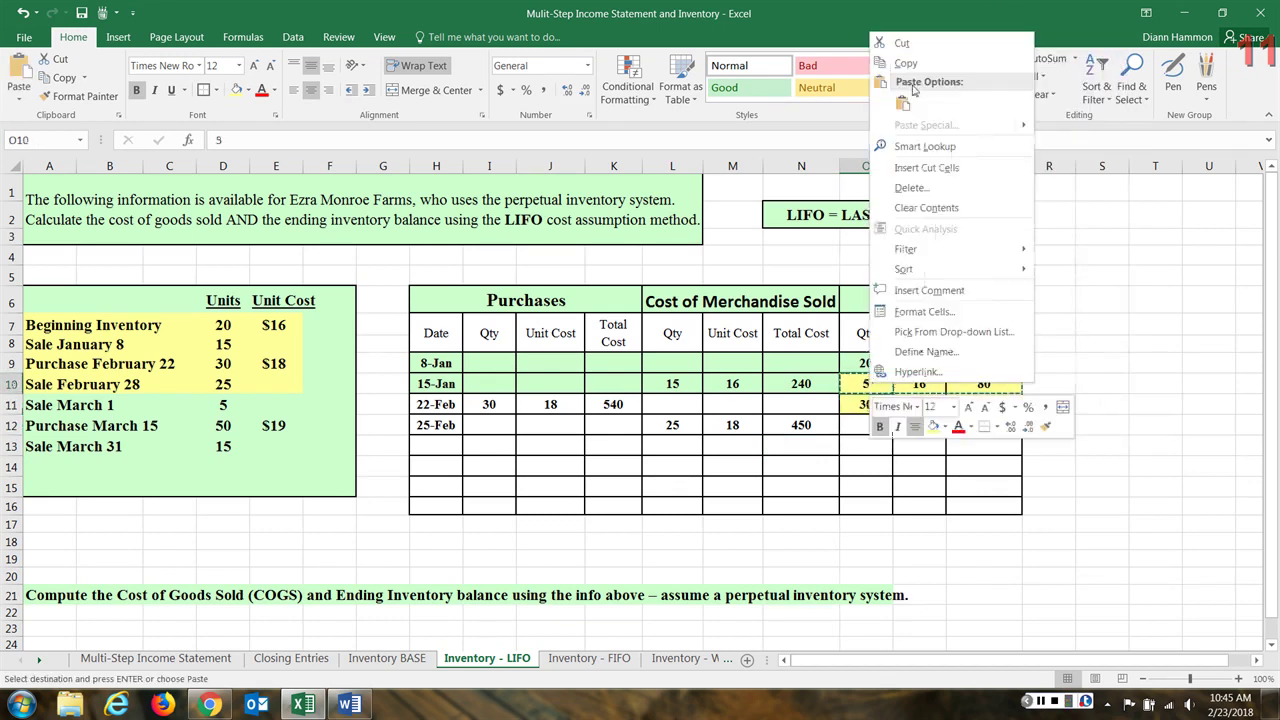
{"action": "left_click", "coordinate": [905, 63]}
{"action": "right_click", "coordinate": [866, 425]}
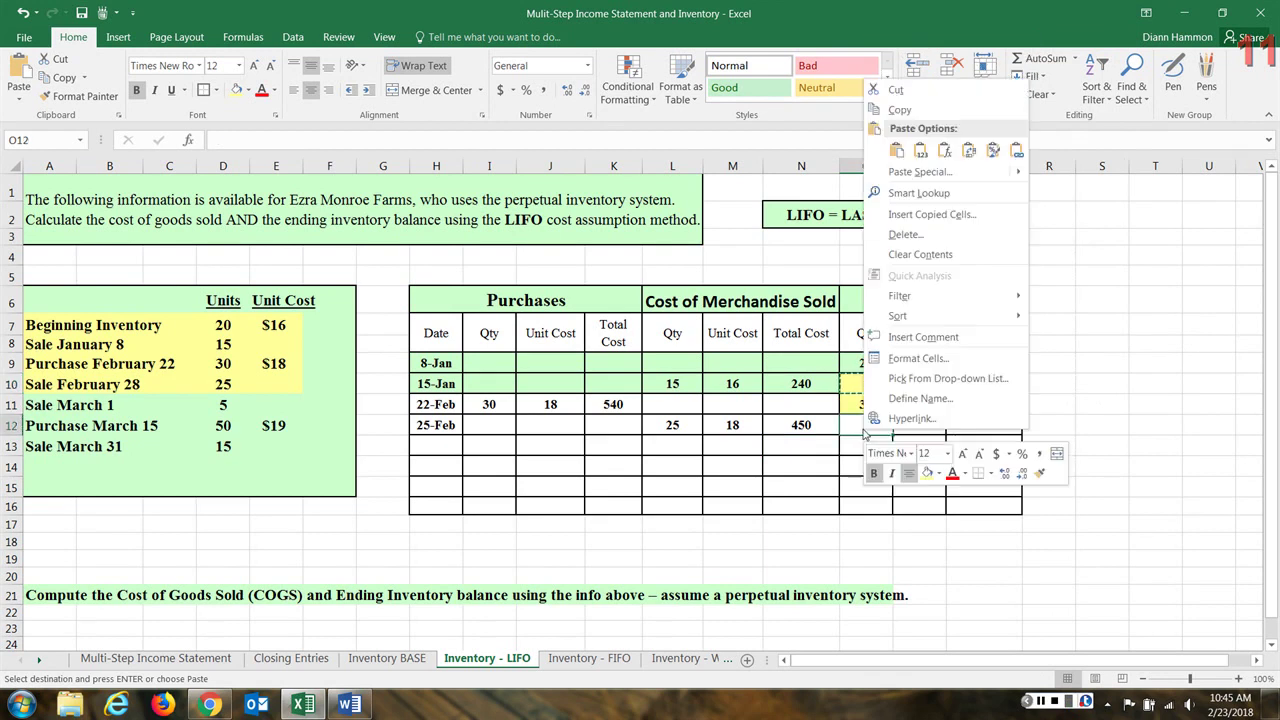
{"action": "left_click", "coordinate": [897, 149]}
Copy the unit cost and total cost of the older layer from P10:Q10 into P12:Q12
{"action": "left_click", "coordinate": [927, 421]}
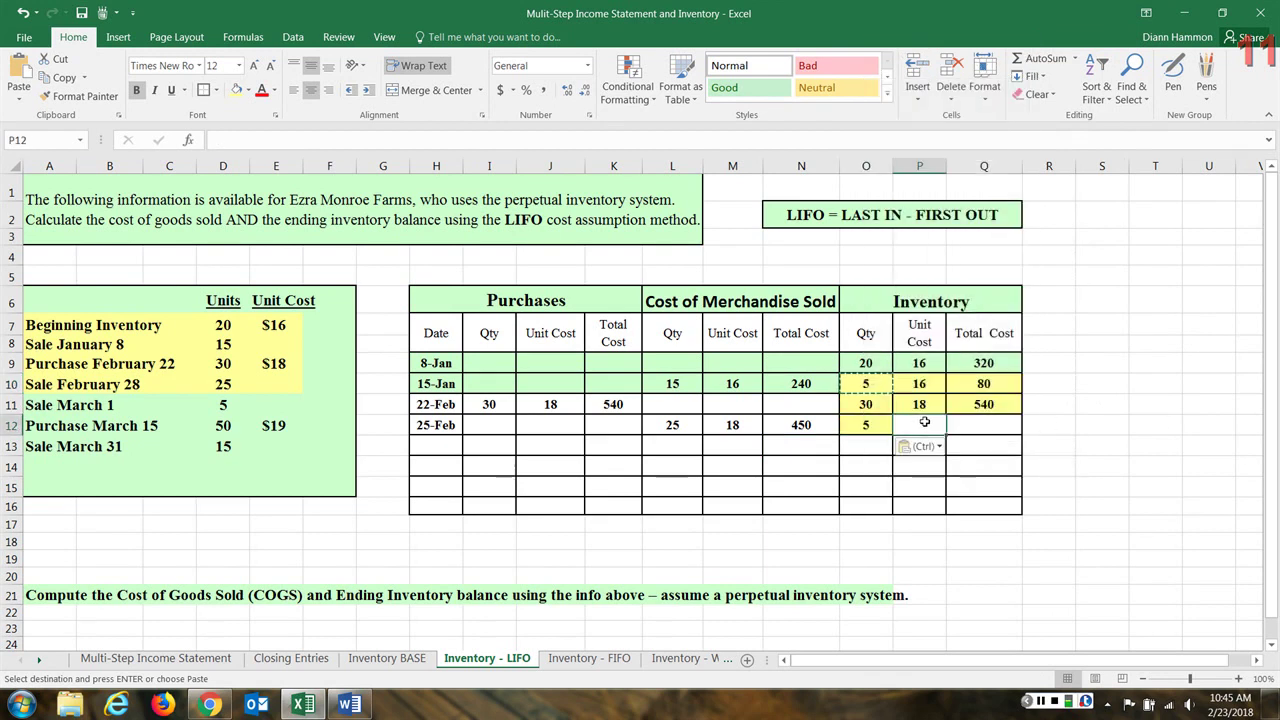
{"action": "left_click_drag", "start_coordinate": [938, 390], "coordinate": [965, 388]}
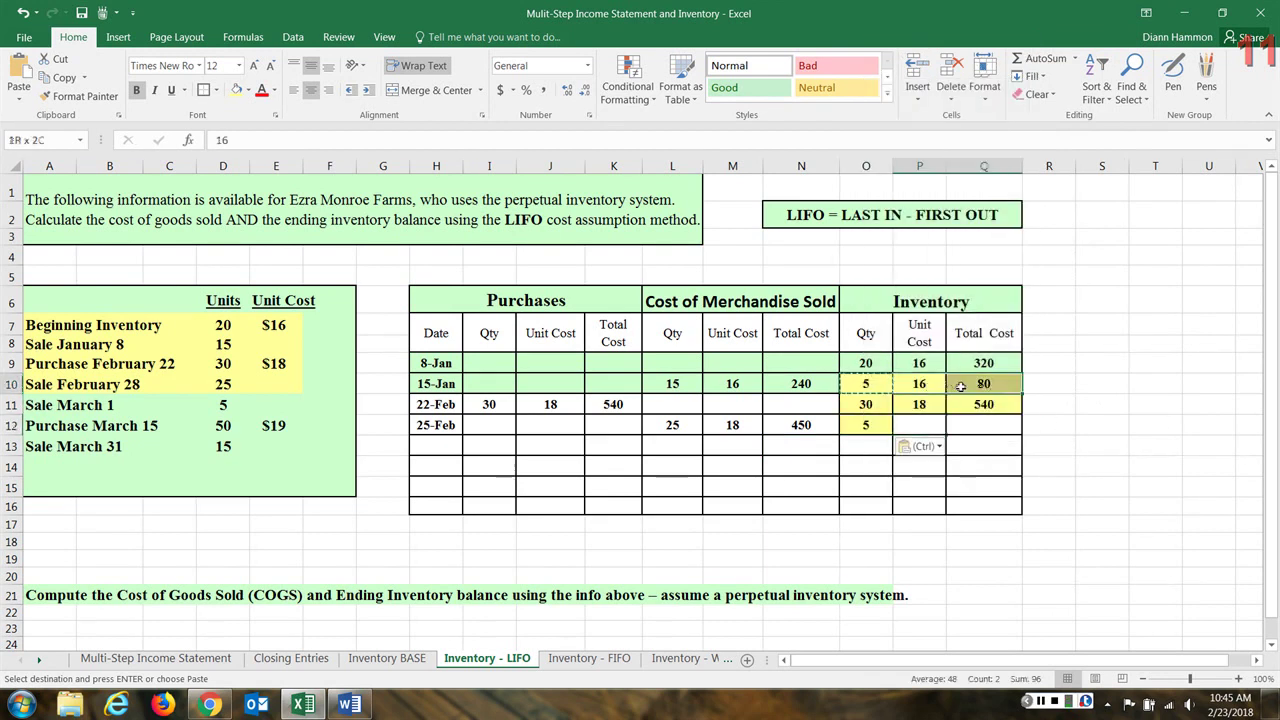
{"action": "right_click", "coordinate": [965, 388]}
{"action": "left_click", "coordinate": [998, 68]}
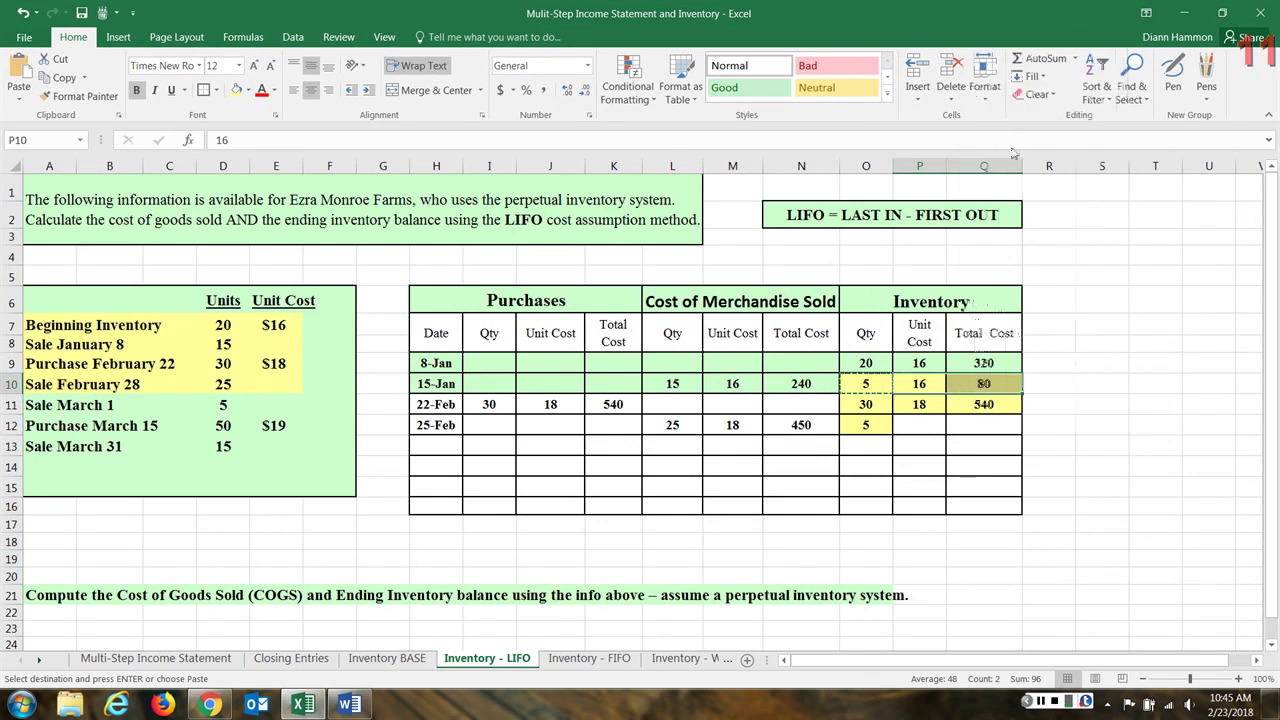
{"action": "right_click", "coordinate": [937, 424]}
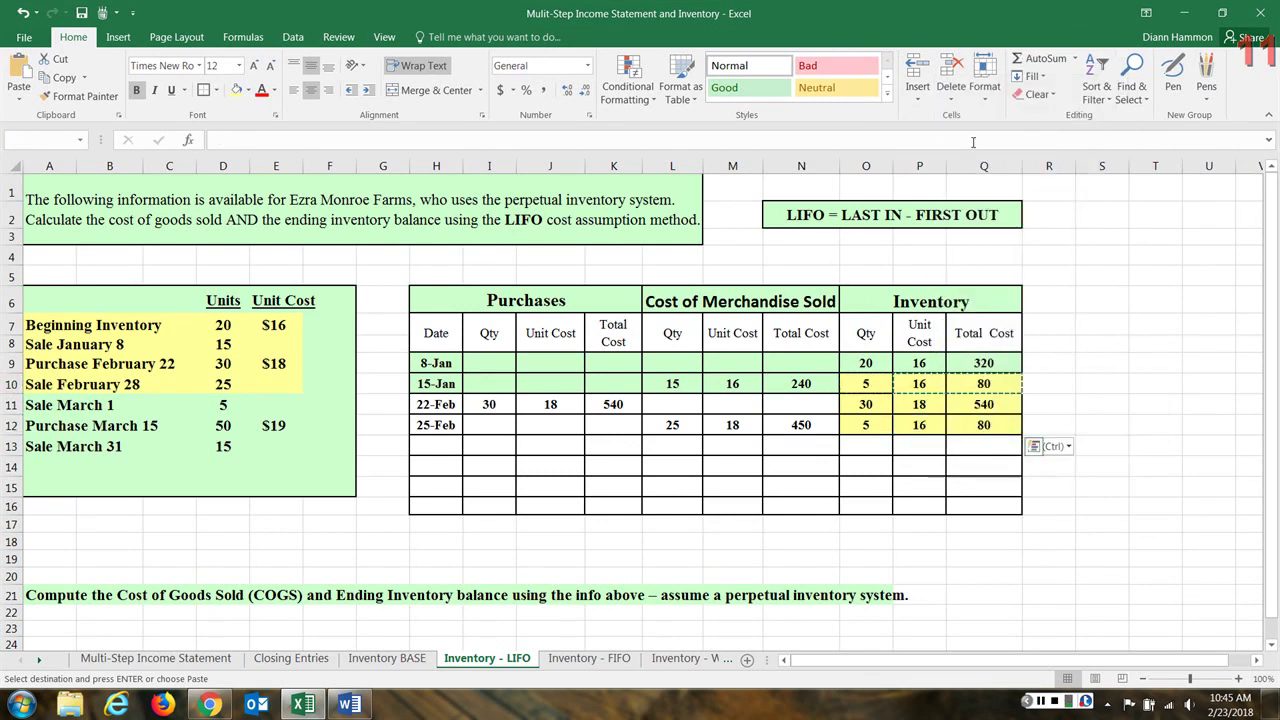
{"action": "left_click", "coordinate": [967, 147]}
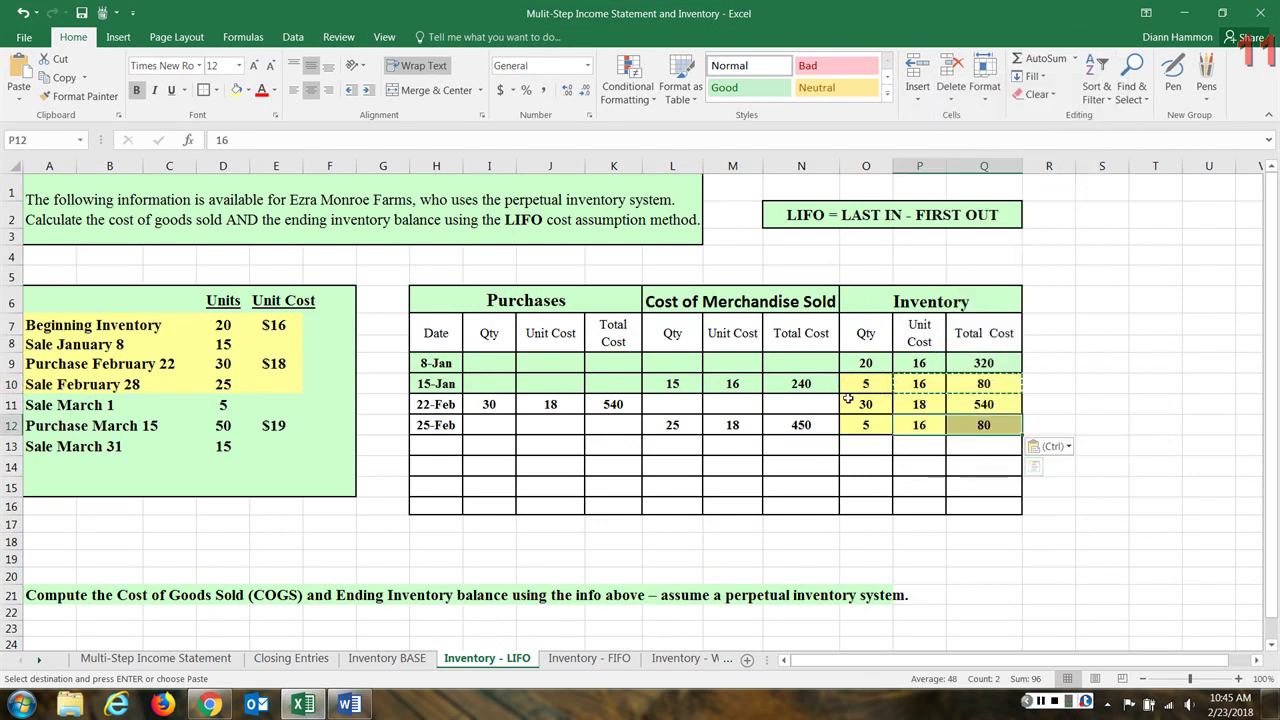
Write the working note "30-25 = 5" in R11 beside the 22-Feb inventory layer
{"action": "left_click_drag", "start_coordinate": [847, 400], "coordinate": [983, 403]}
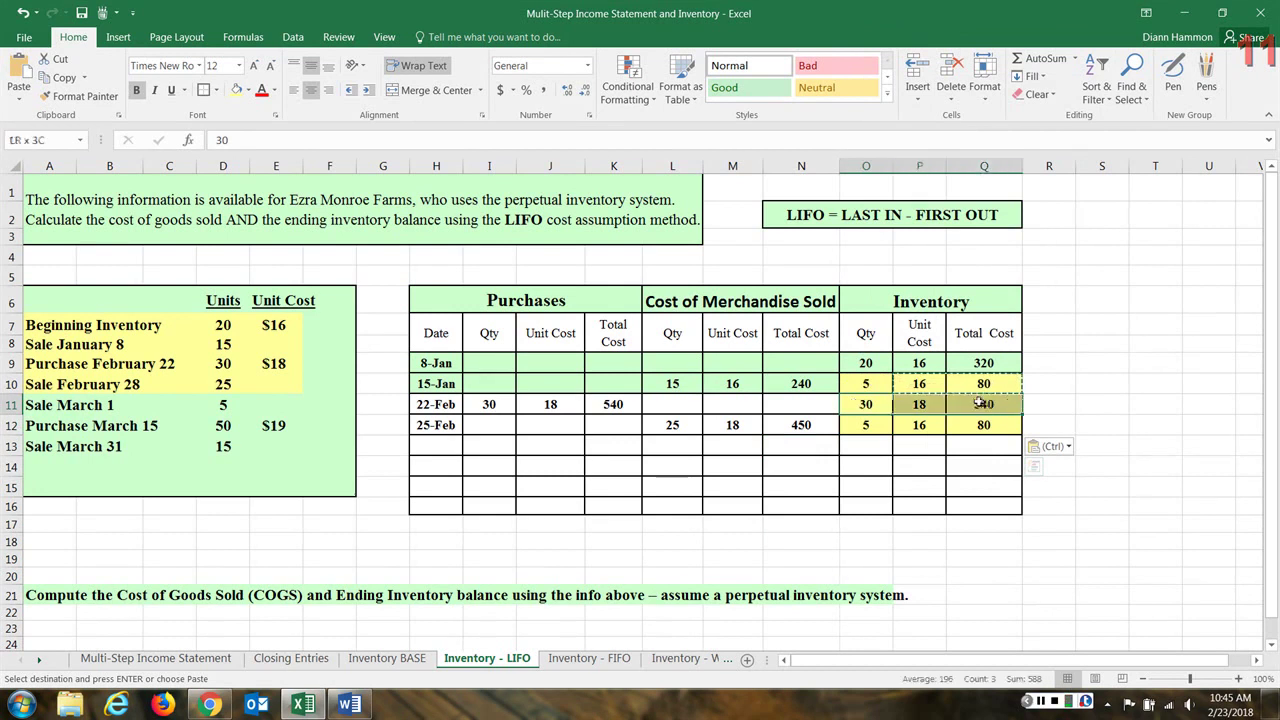
{"action": "left_click", "coordinate": [1032, 403]}
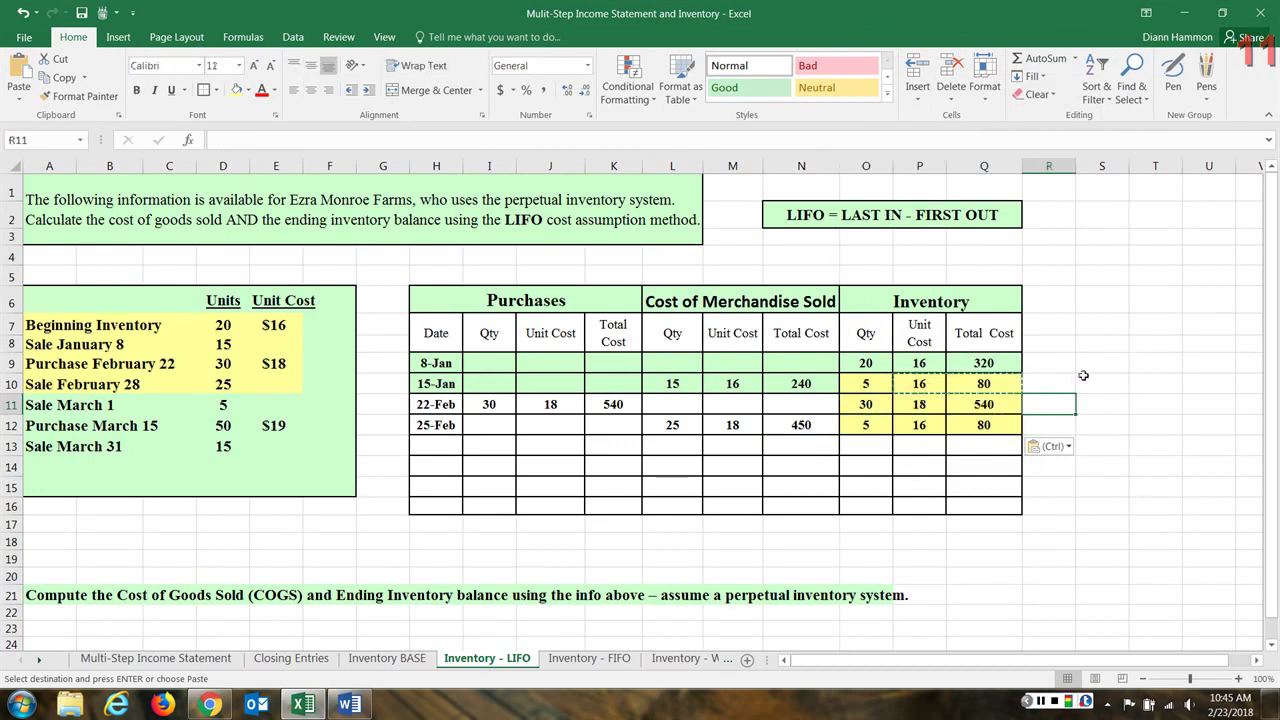
{"action": "type", "text": "30-"}
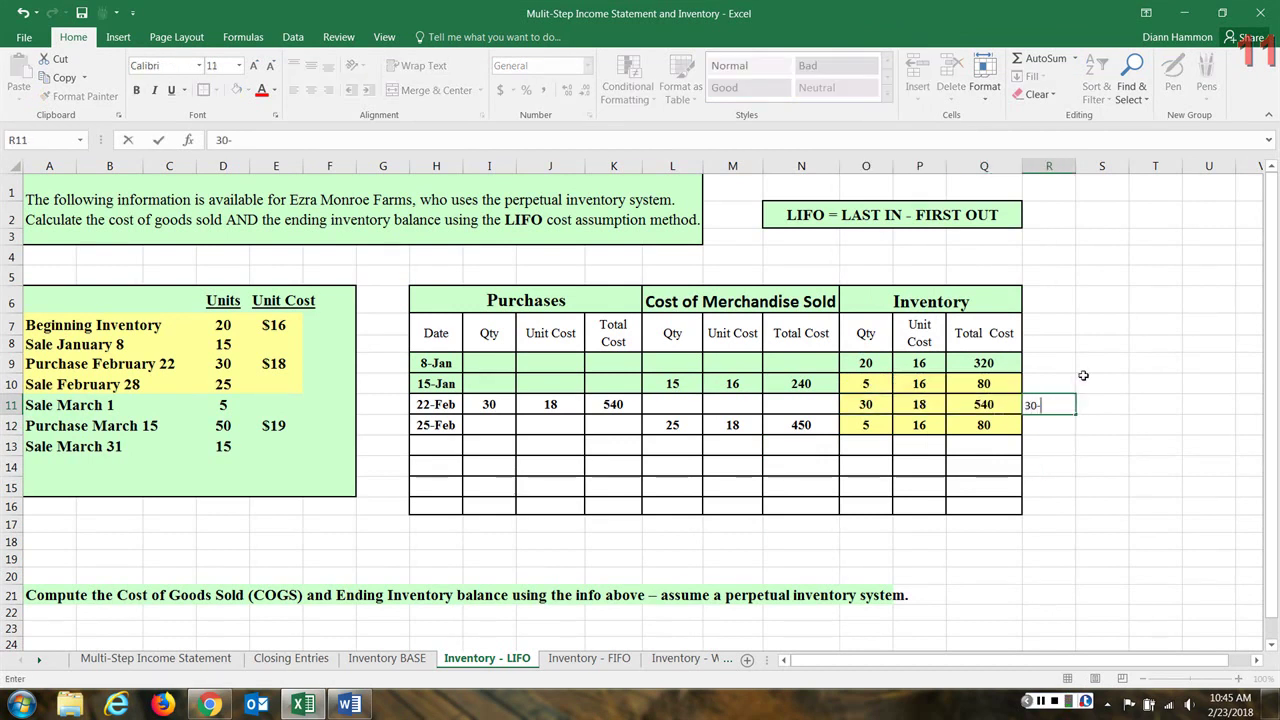
{"action": "type", "text": "25 = 5"}
{"action": "left_click", "coordinate": [1096, 440]}
Enter the remaining newer layer in row 13: quantity 5 in O13, unit cost 18 in P13 and total cost =O13*P13 in Q13
{"action": "left_click", "coordinate": [871, 446]}
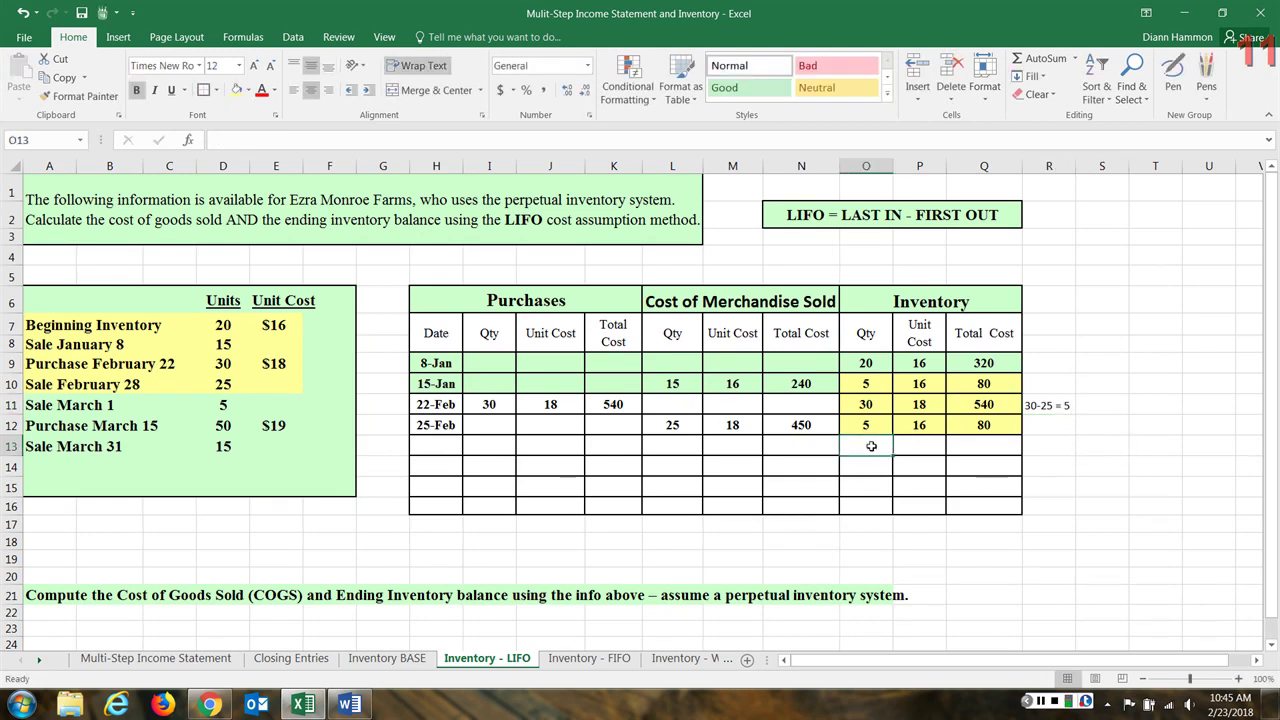
{"action": "type", "text": "5"}
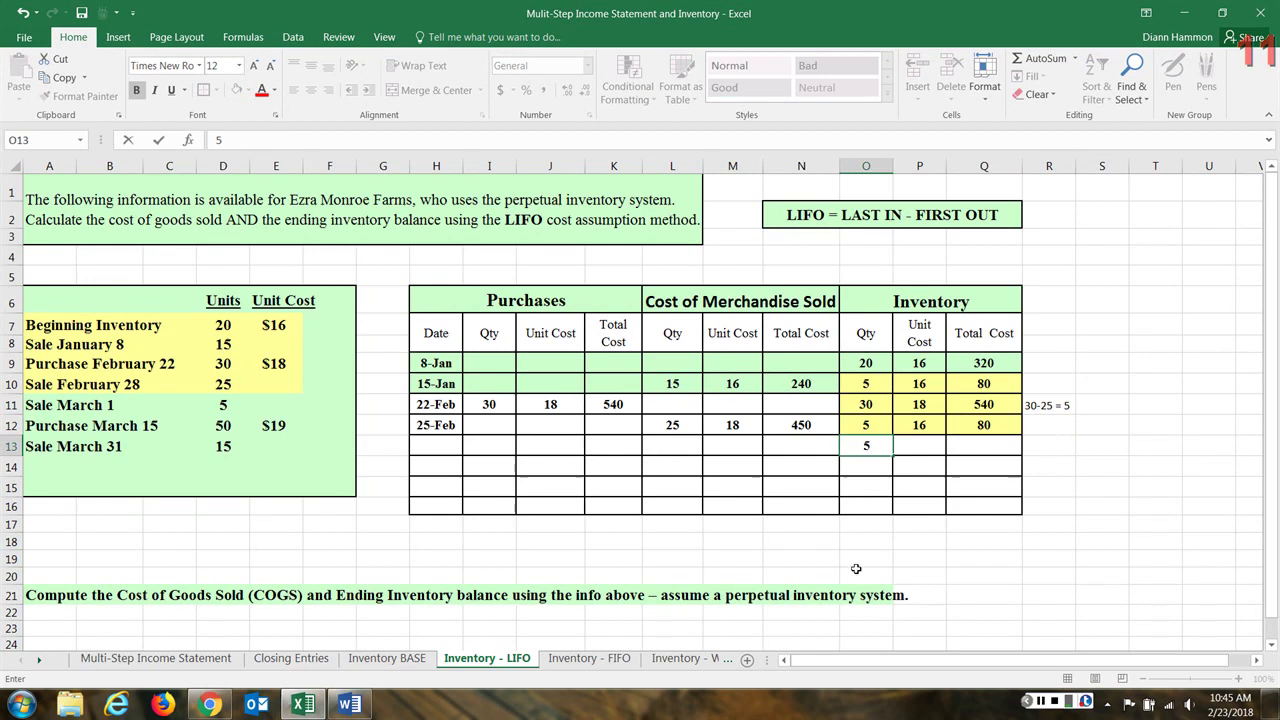
{"action": "left_click", "coordinate": [919, 446]}
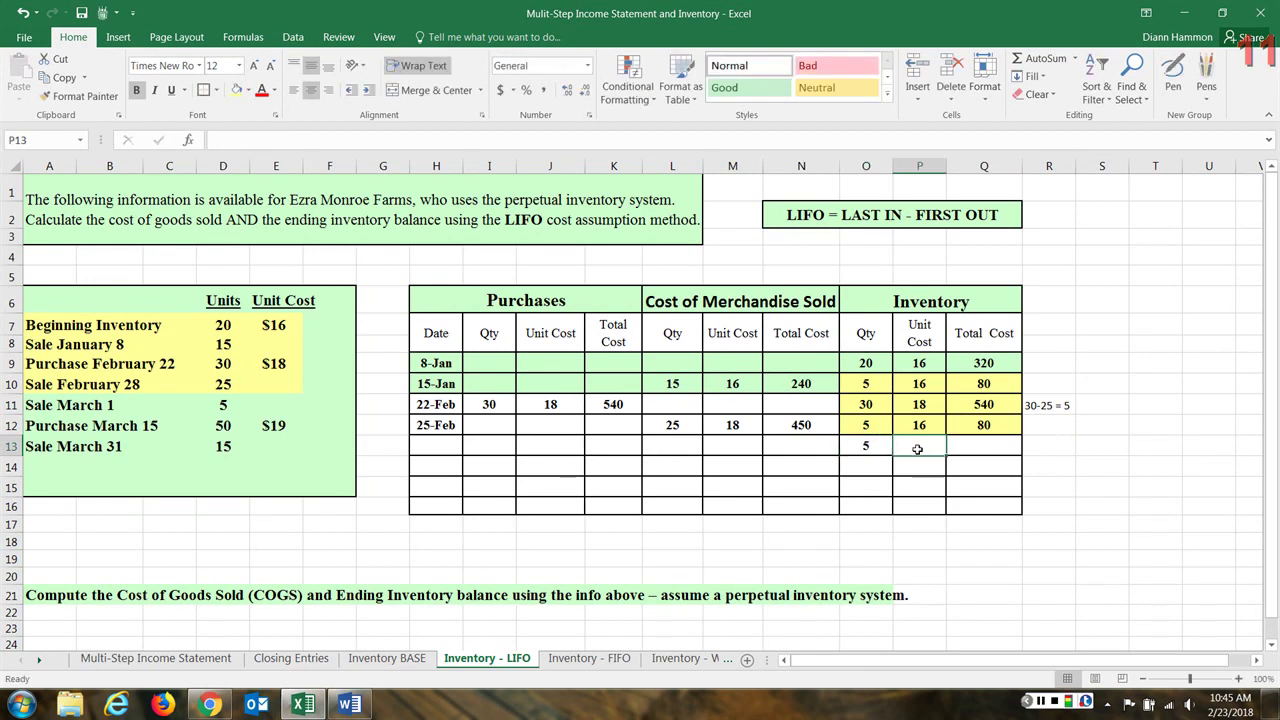
{"action": "type", "text": "18"}
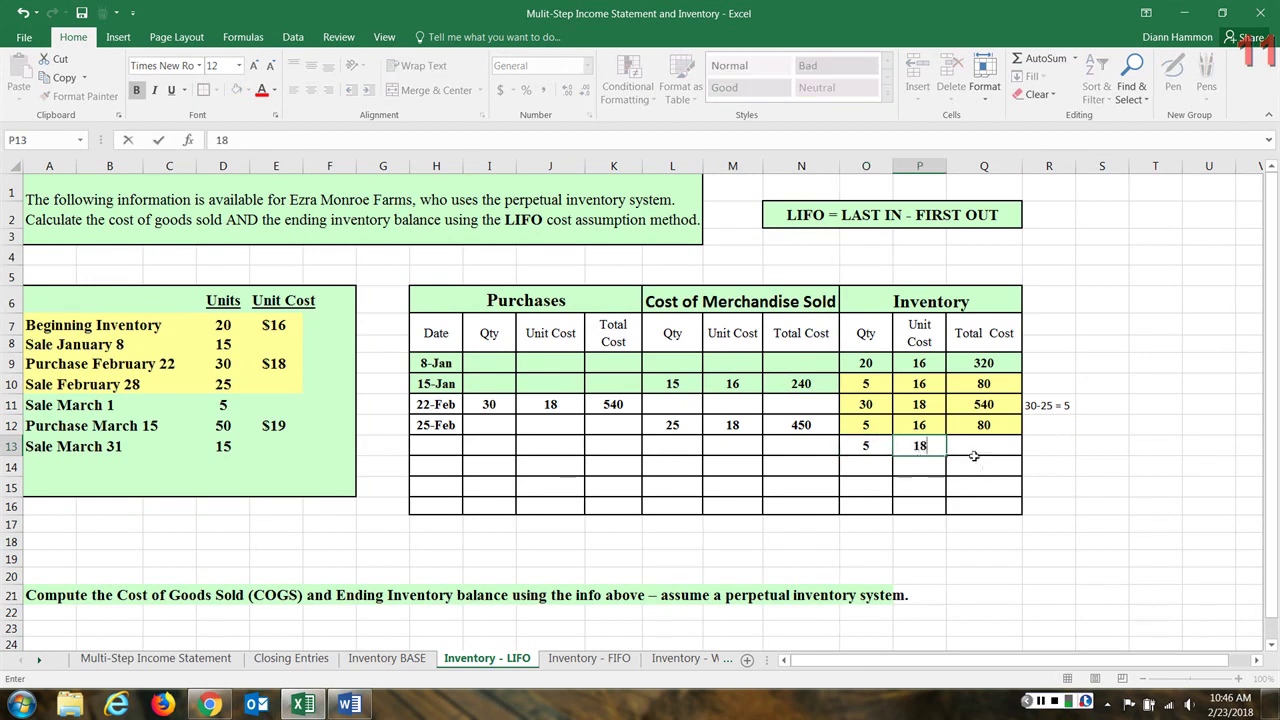
{"action": "left_click", "coordinate": [972, 443]}
{"action": "key", "text": "ctrl+d"}
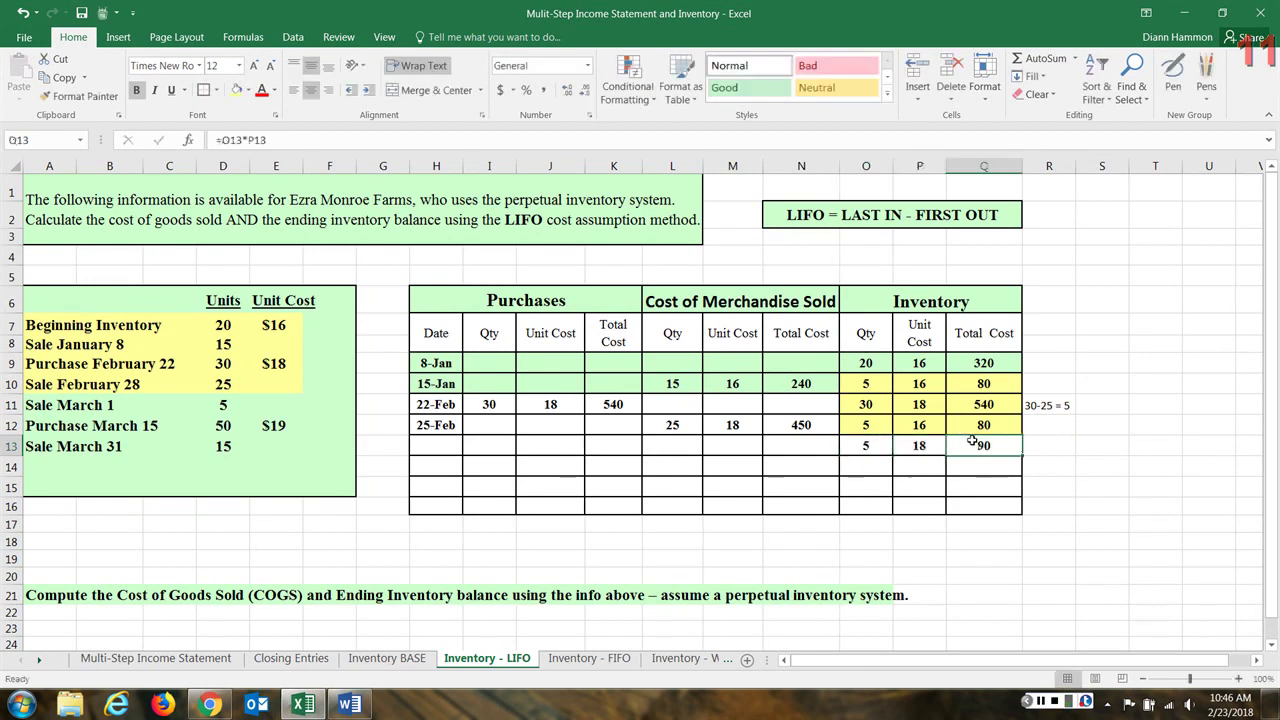
Clear the subtraction note from R11
{"action": "left_click", "coordinate": [1052, 404]}
{"action": "key", "text": "BackSpace"}
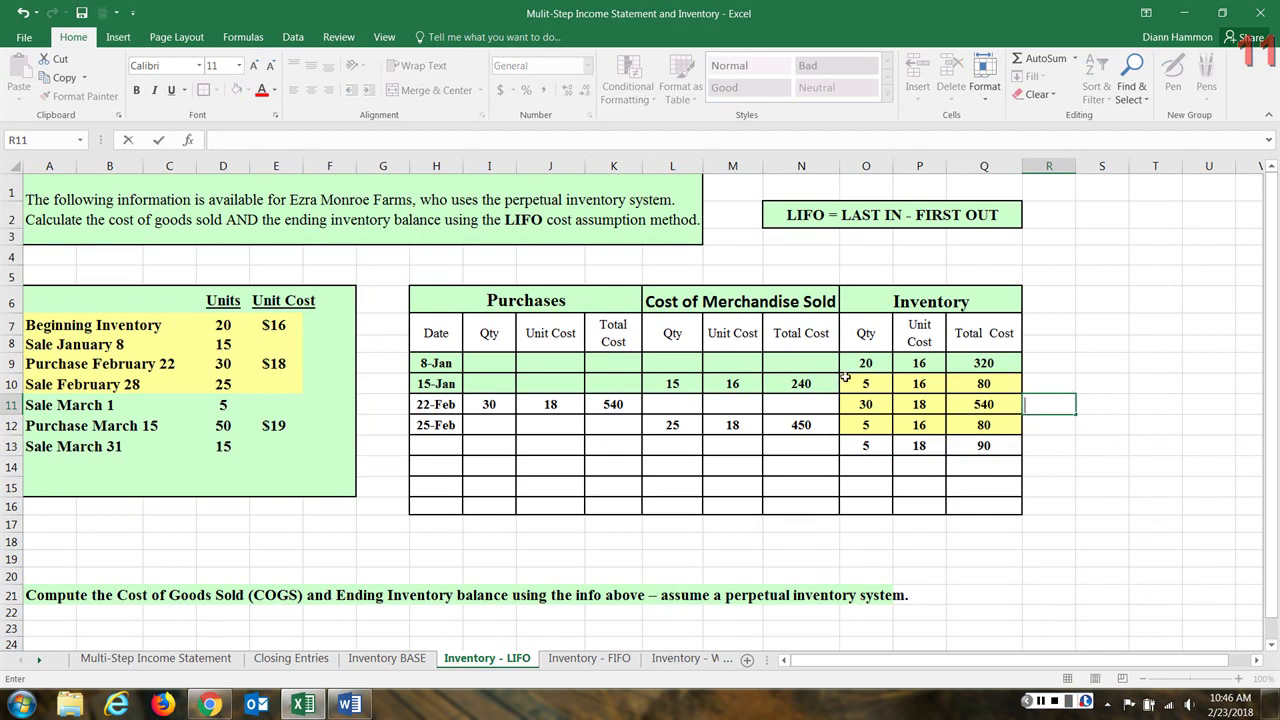
Fill the superseded inventory layers in O10:Q11 with light green
{"action": "left_click_drag", "start_coordinate": [845, 377], "coordinate": [986, 405]}
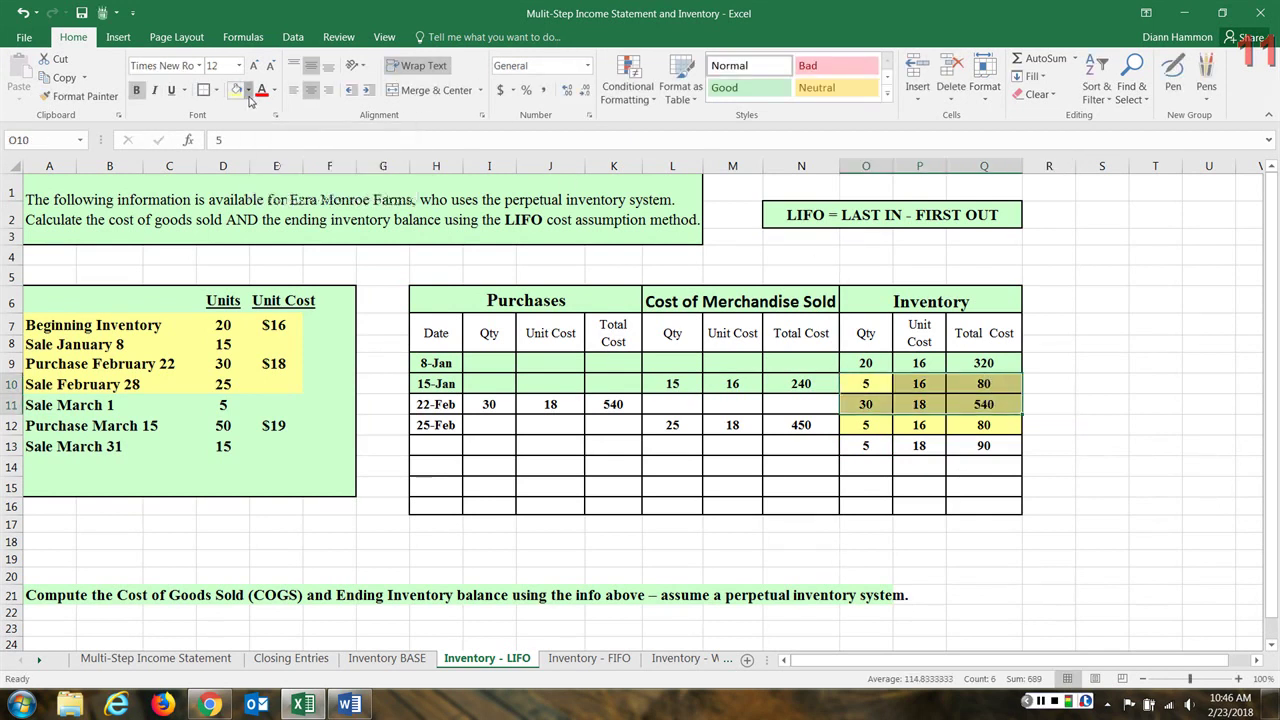
{"action": "left_click", "coordinate": [249, 91]}
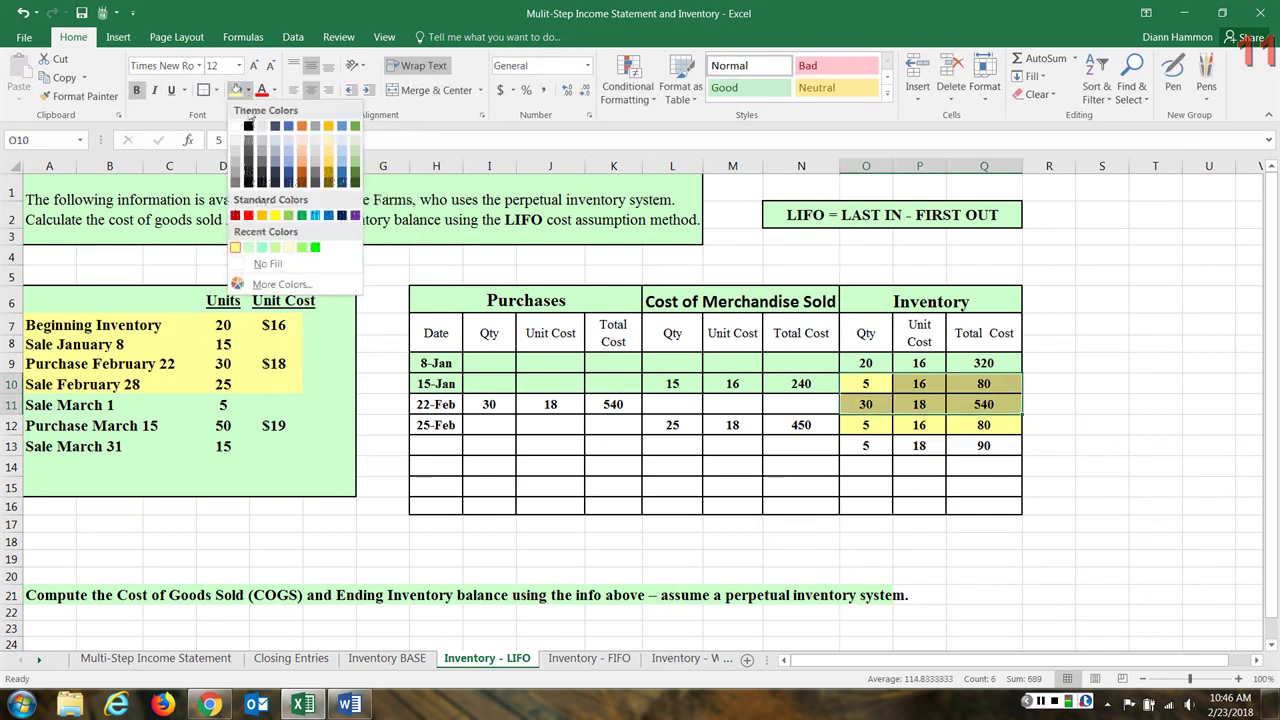
{"action": "left_click", "coordinate": [249, 247]}
{"action": "left_click", "coordinate": [1060, 446]}
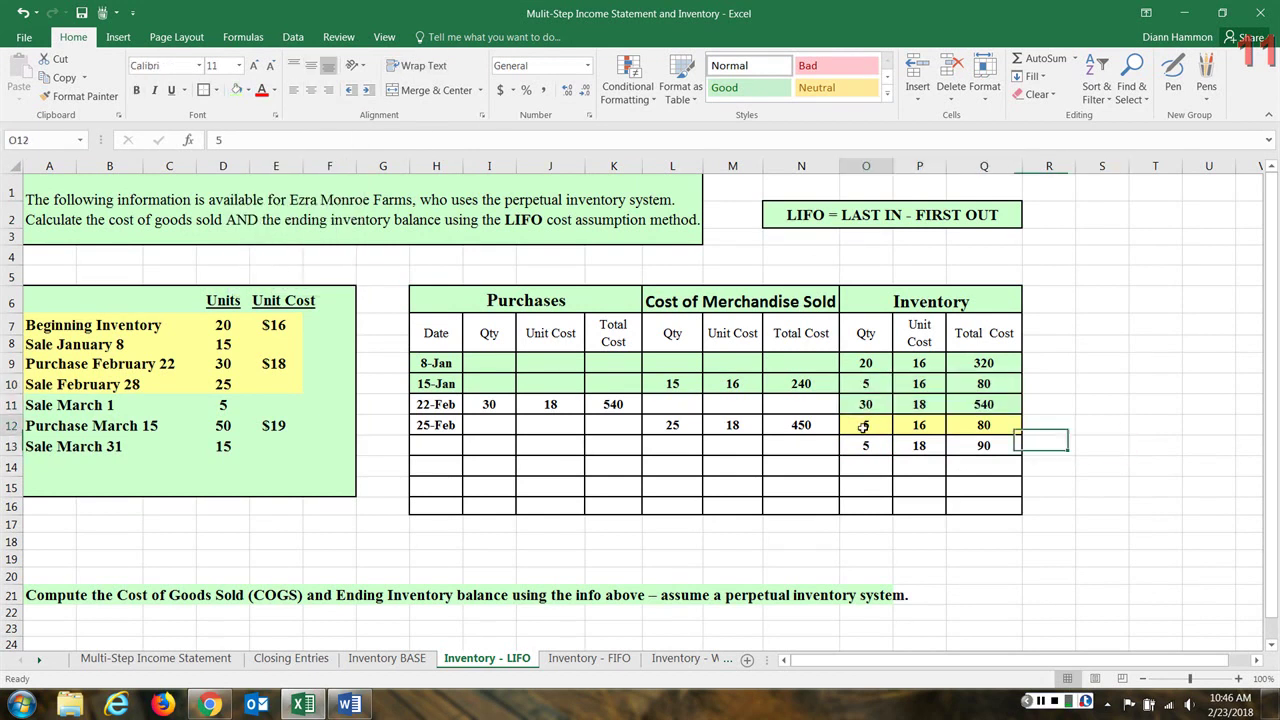
Fill the current inventory layers in O12:Q13 with pale cream
{"action": "left_click_drag", "start_coordinate": [866, 425], "coordinate": [966, 447]}
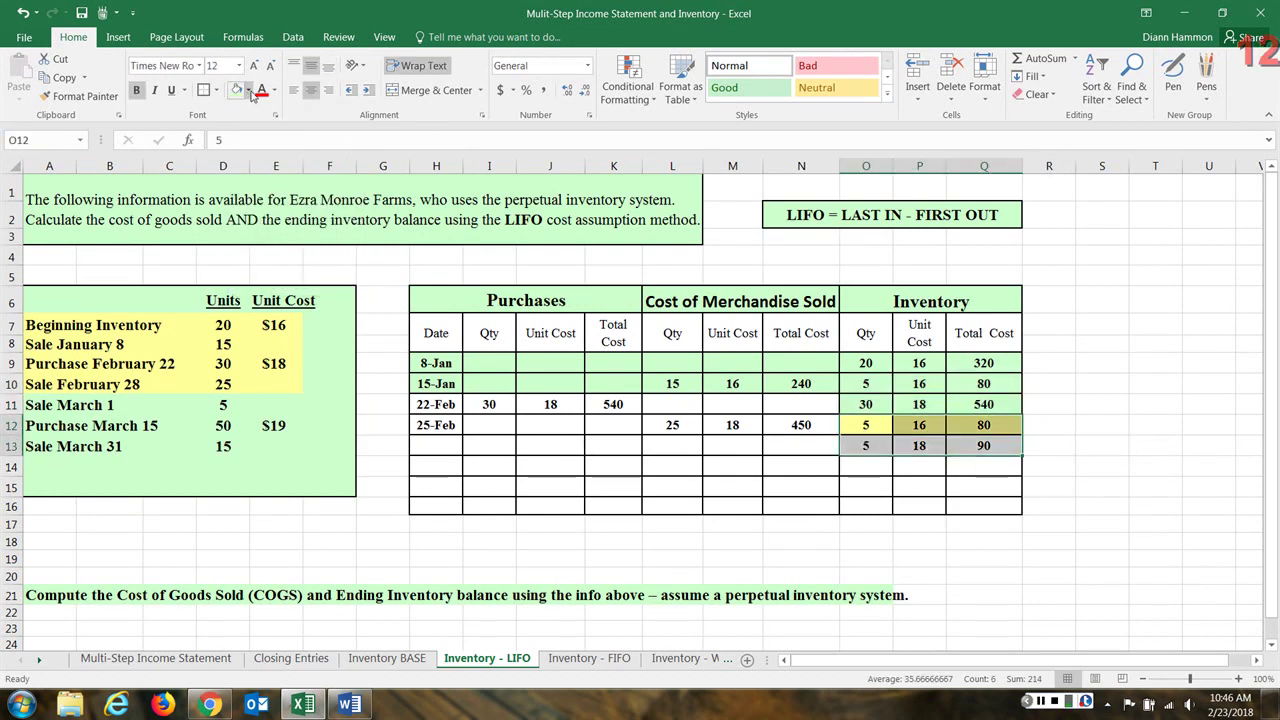
{"action": "left_click", "coordinate": [249, 91]}
{"action": "left_click", "coordinate": [288, 247]}
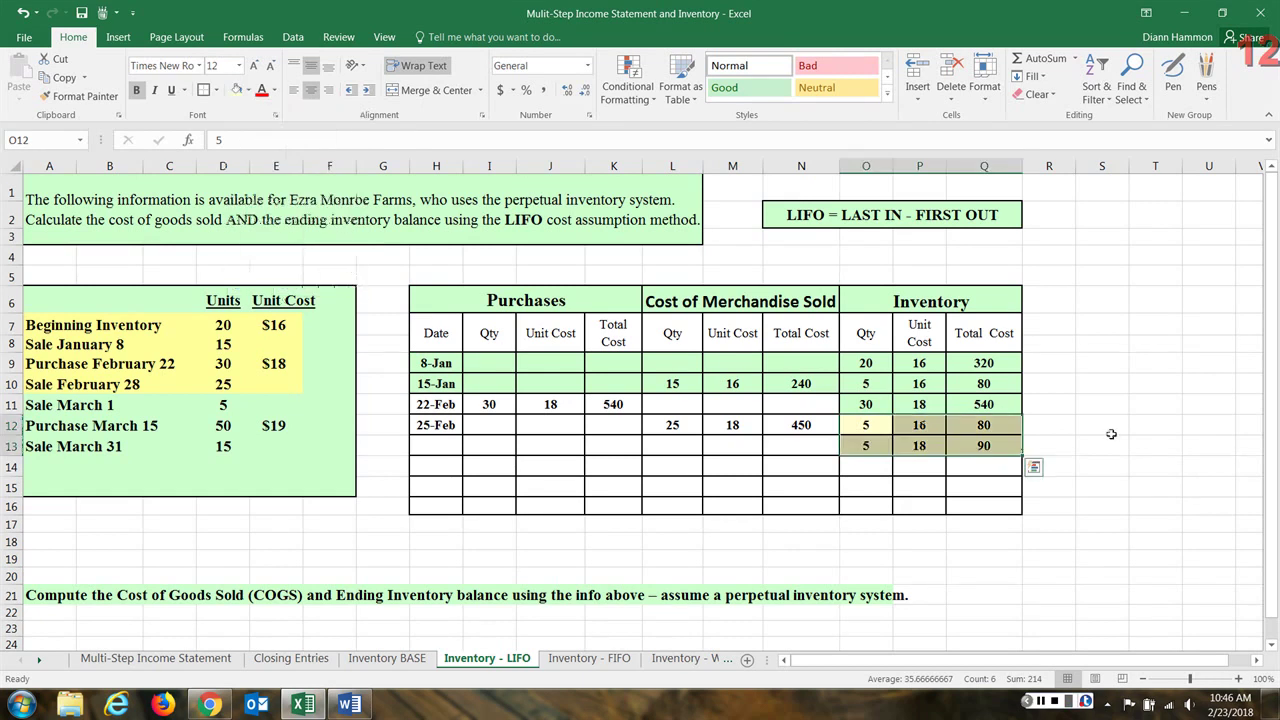
{"action": "left_click", "coordinate": [1137, 428]}
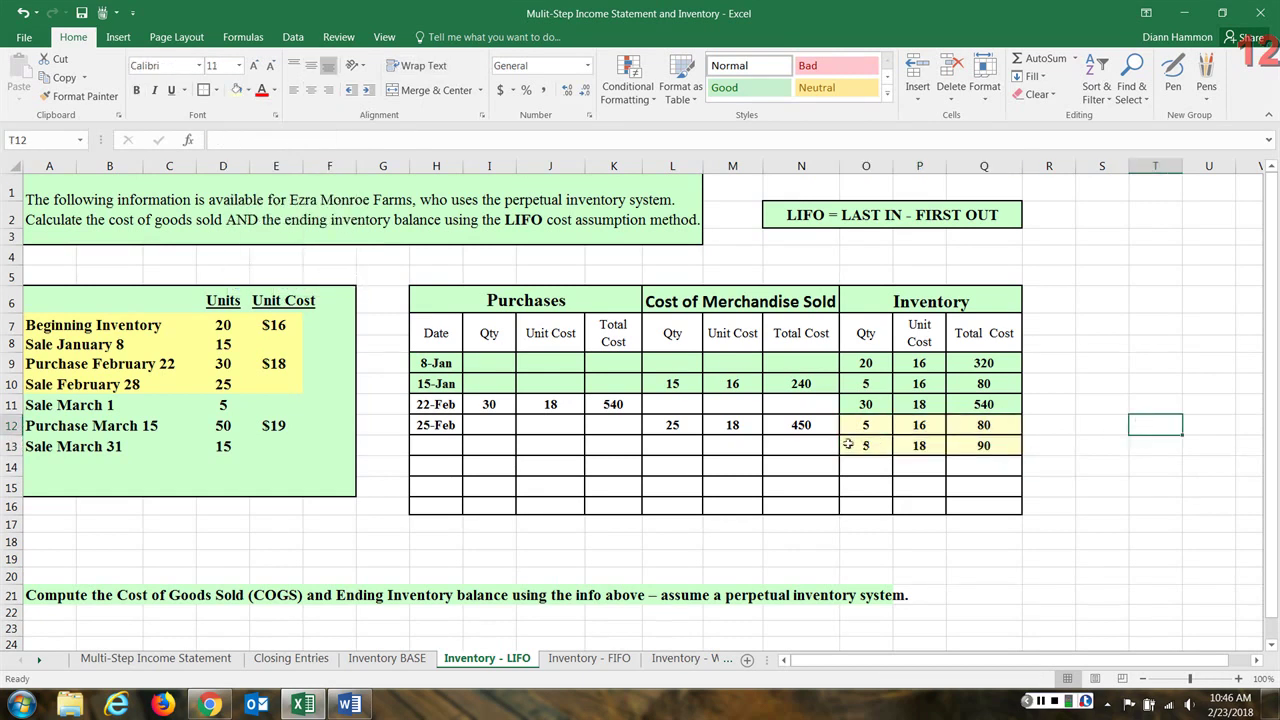
Fill the current inventory layers in O12:Q13 with light yellow
{"action": "left_click_drag", "start_coordinate": [852, 431], "coordinate": [970, 444]}
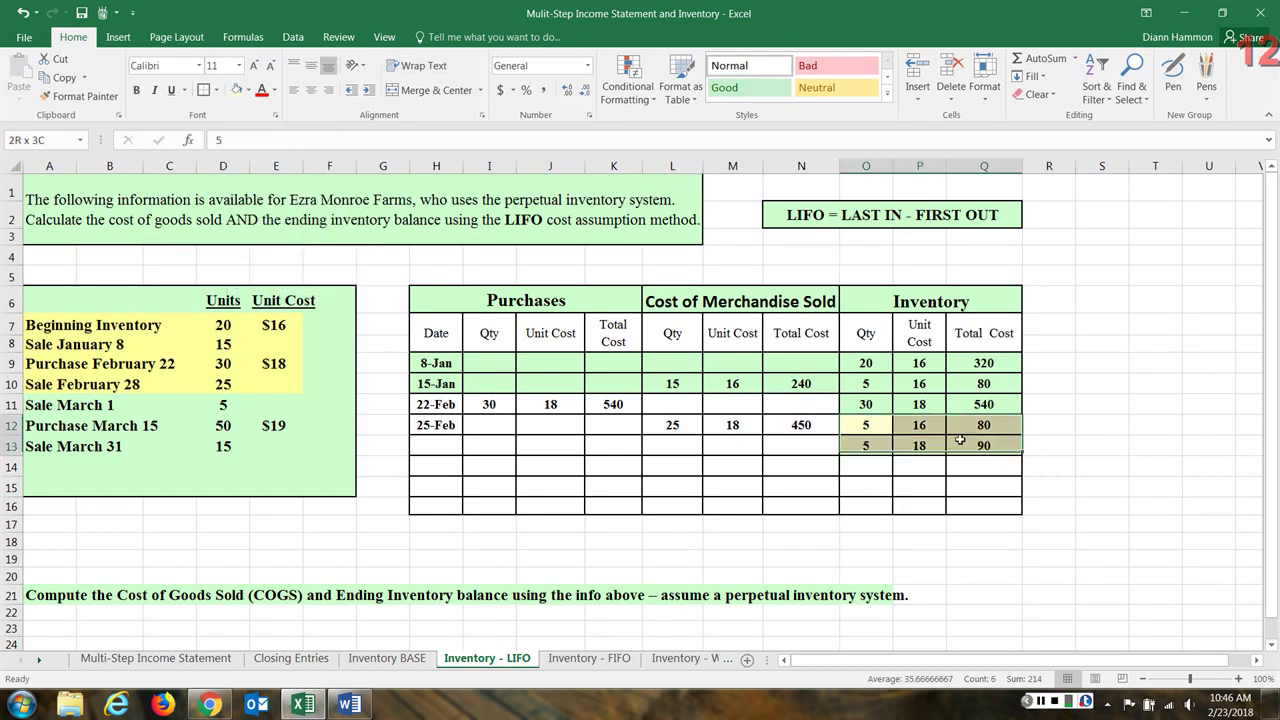
{"action": "left_click", "coordinate": [248, 90]}
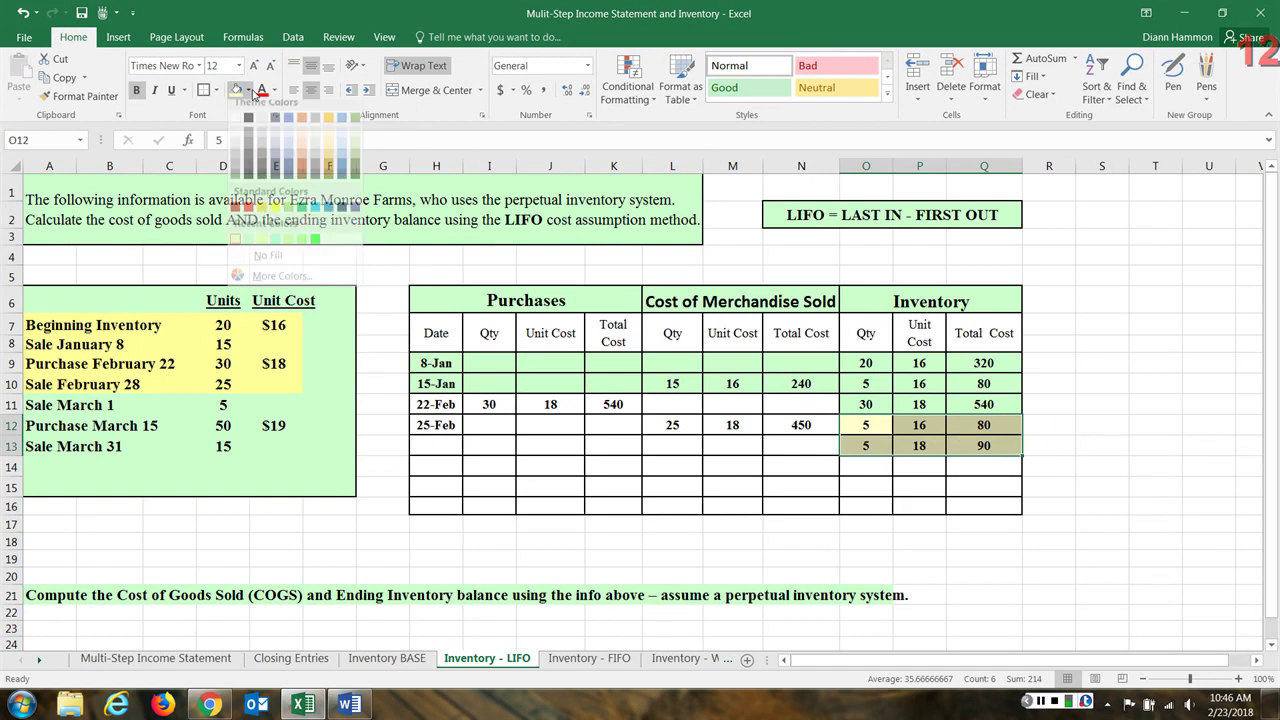
{"action": "left_click", "coordinate": [264, 248]}
{"action": "left_click", "coordinate": [984, 404]}
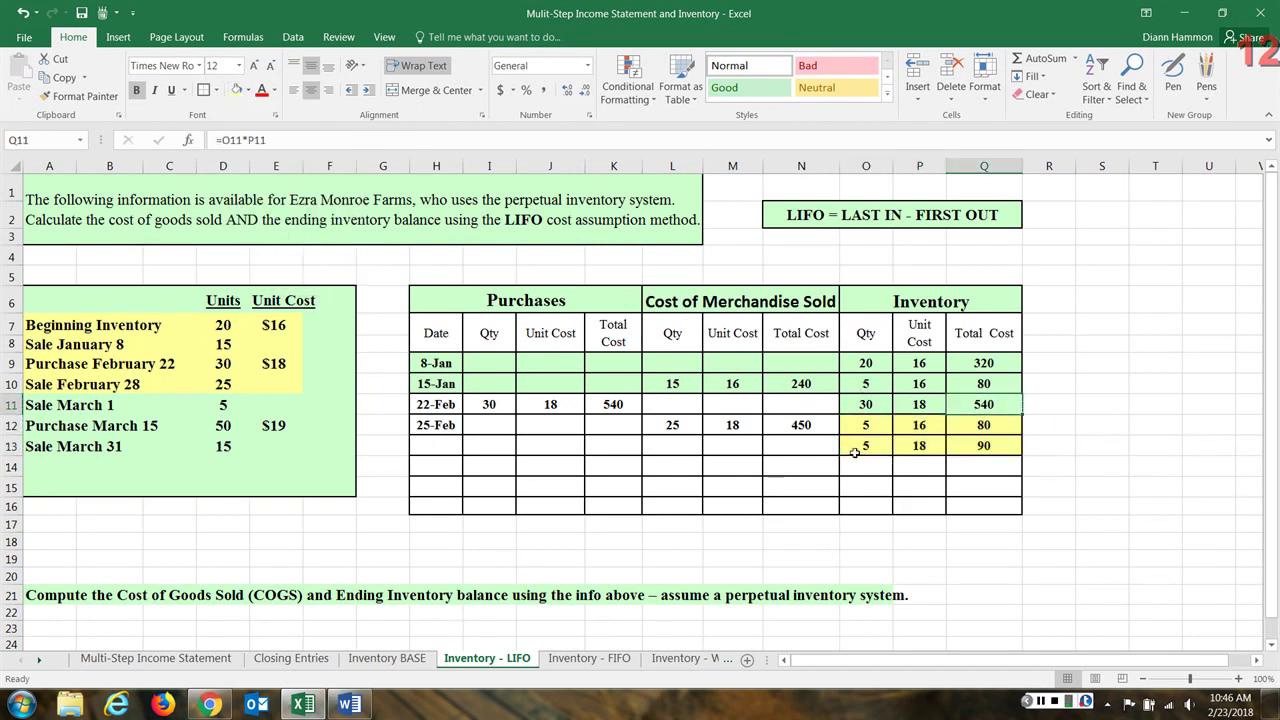
Highlight the Sale March 1 row in A11:E11 with light yellow
{"action": "left_click", "coordinate": [439, 471]}
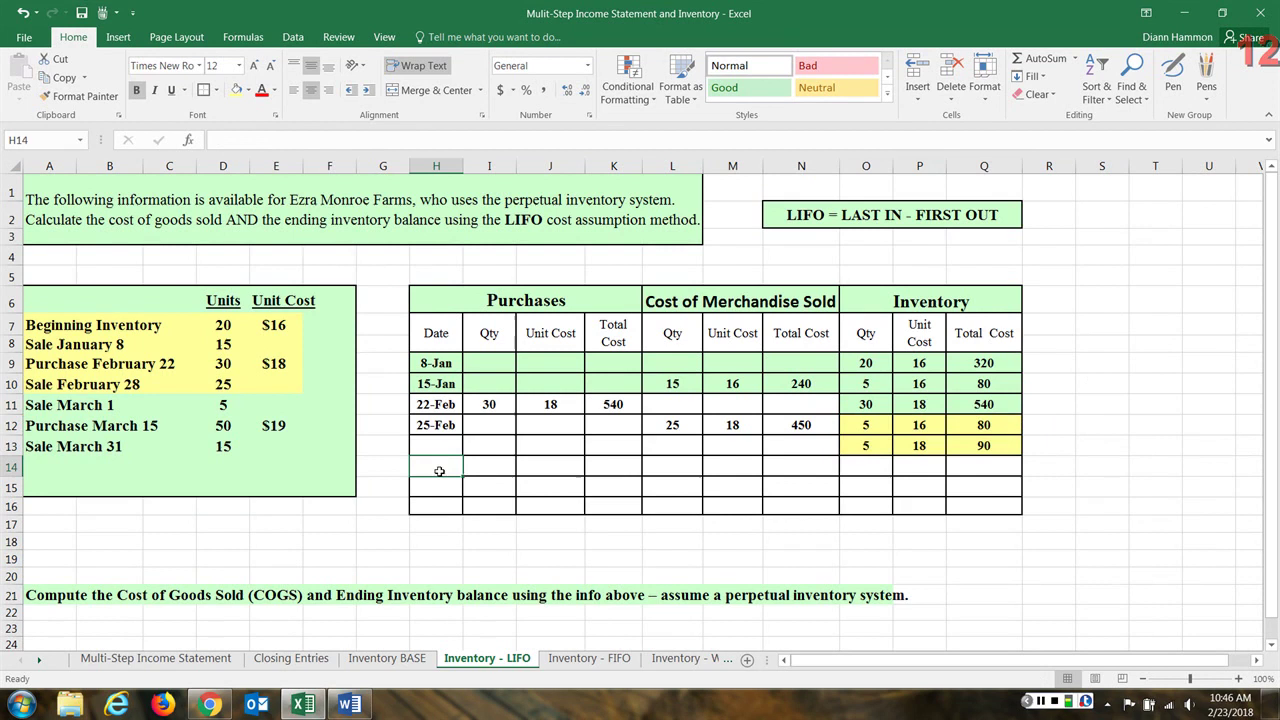
{"action": "left_click_drag", "start_coordinate": [53, 406], "coordinate": [267, 405]}
{"action": "left_click", "coordinate": [236, 89]}
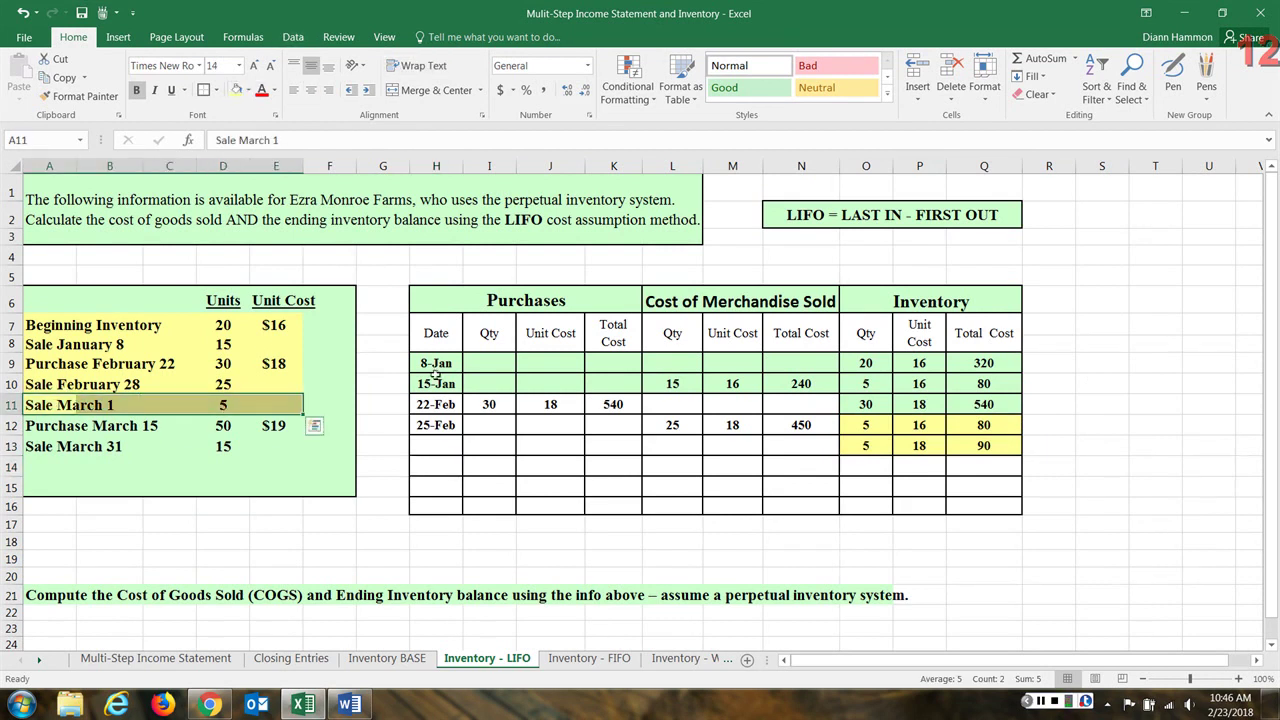
Record the March 1 sale in row 14 with the date Mar 1 and a sold quantity of 5
{"action": "left_click", "coordinate": [442, 462]}
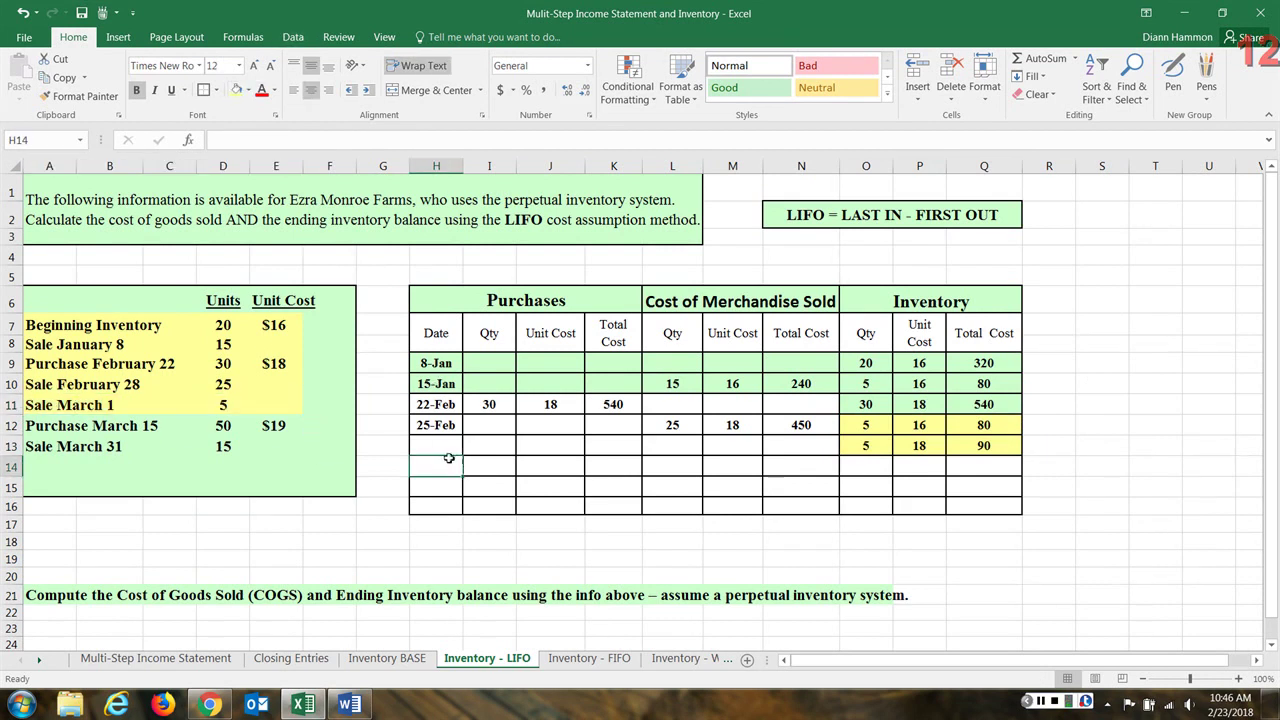
{"action": "type", "text": "Mar"}
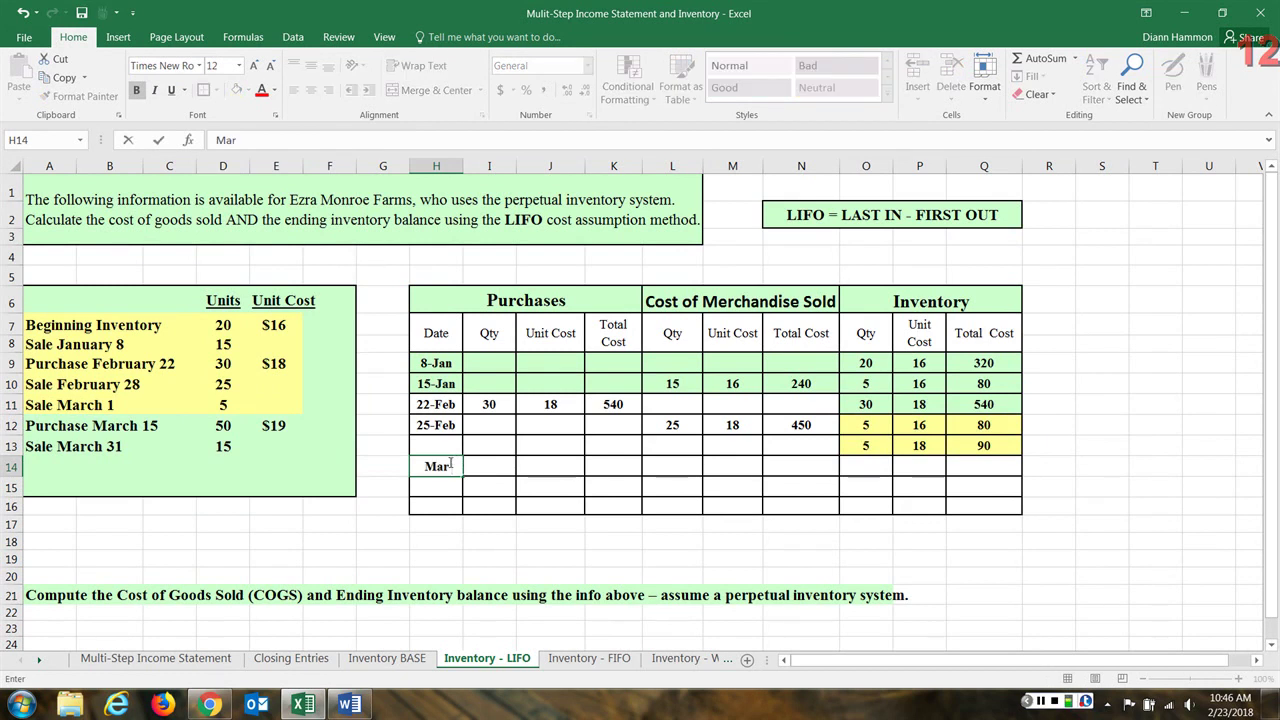
{"action": "type", "text": " 1"}
{"action": "key", "text": "Tab"}
{"action": "key", "text": "Tab"}
{"action": "key", "text": "Tab"}
{"action": "key", "text": "Tab"}
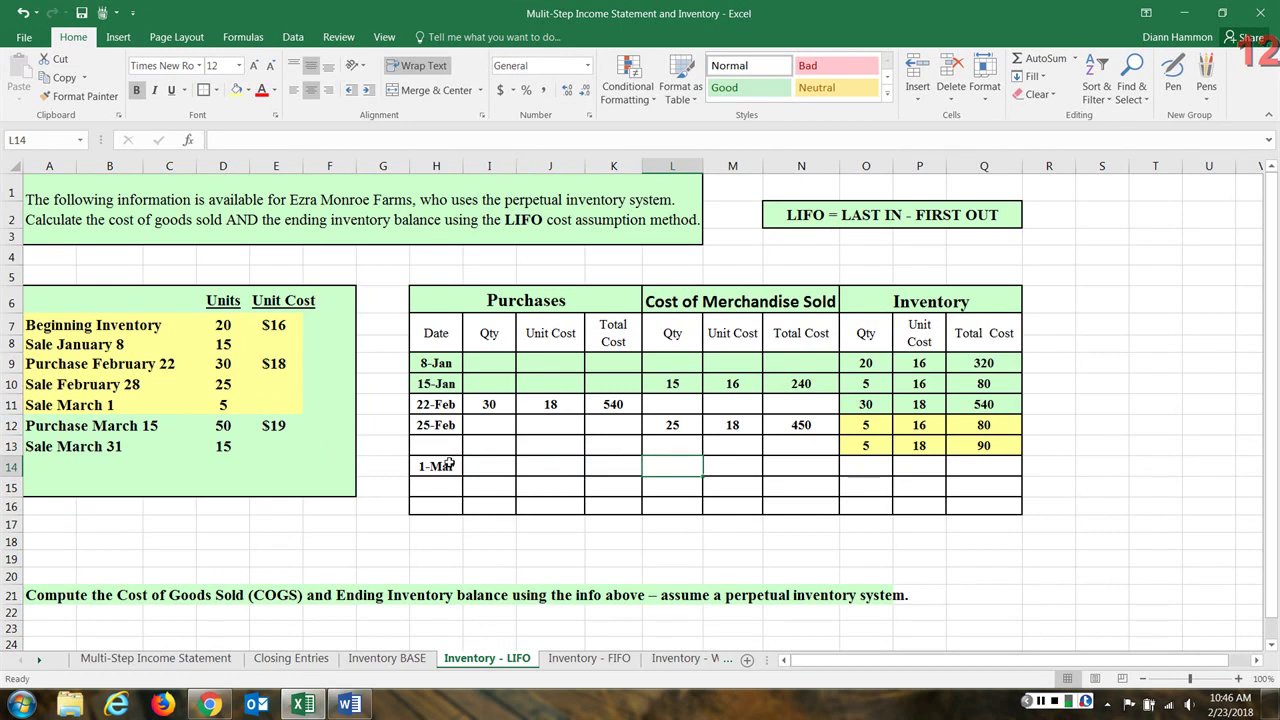
{"action": "type", "text": "5"}
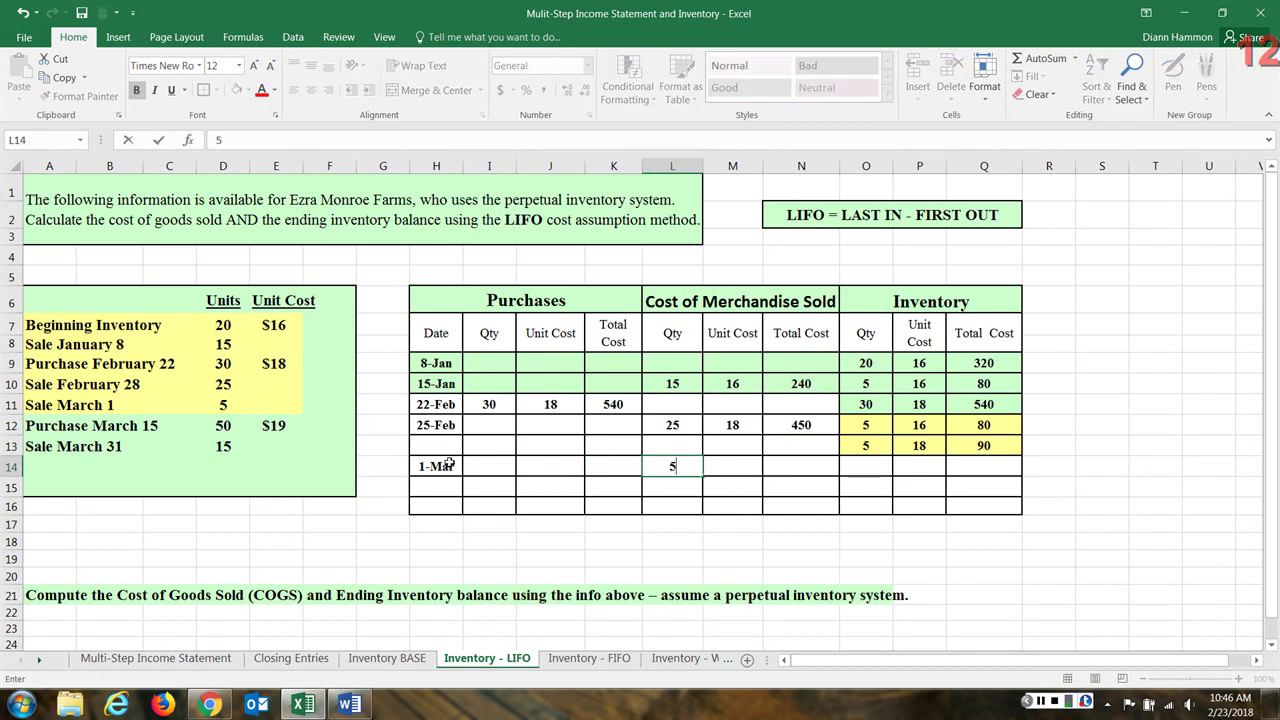
{"action": "left_click", "coordinate": [741, 469]}
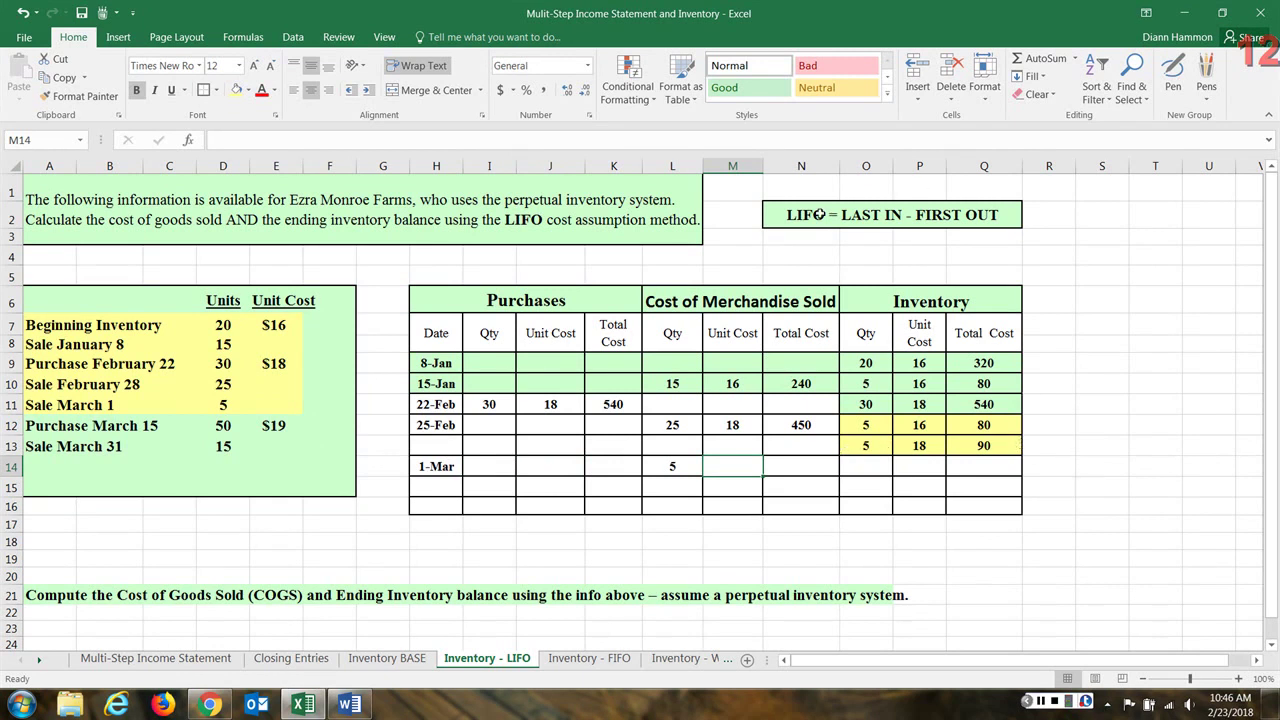
Set the March 1 sale's unit cost in M14 to 18, following the last-in inventory layer
{"action": "left_click", "coordinate": [818, 214]}
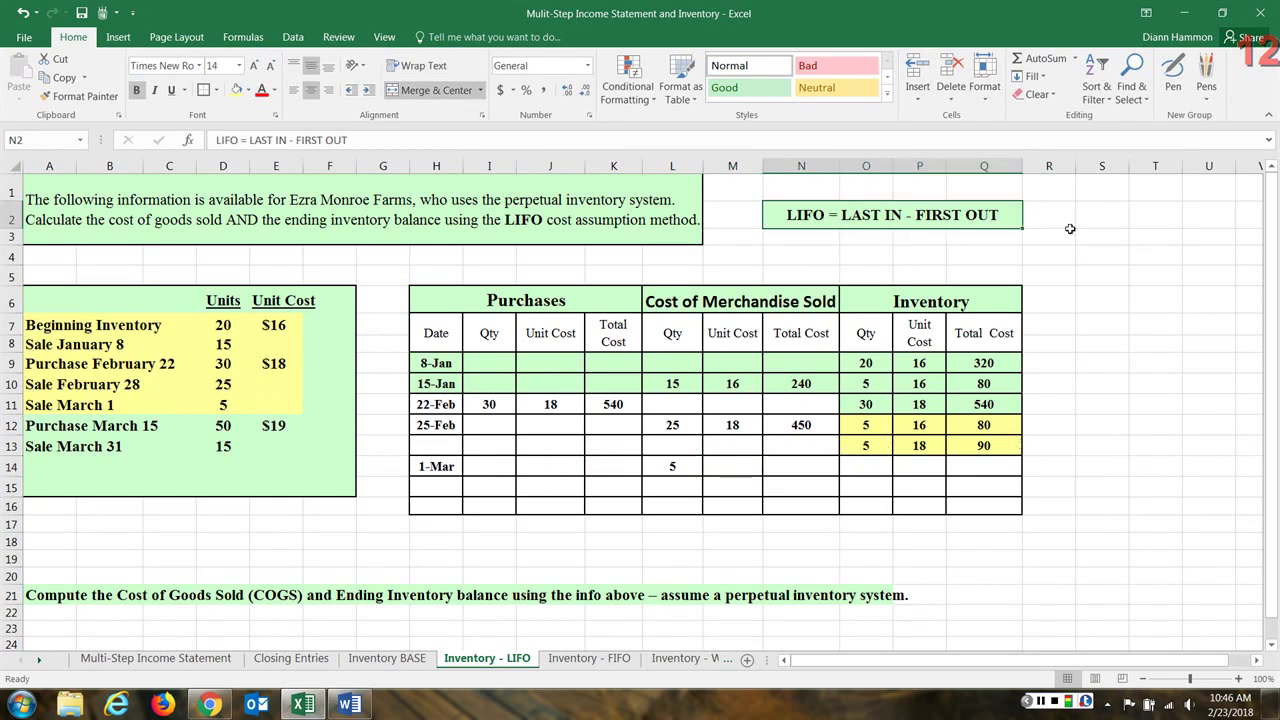
{"action": "left_click_drag", "start_coordinate": [886, 448], "coordinate": [986, 446]}
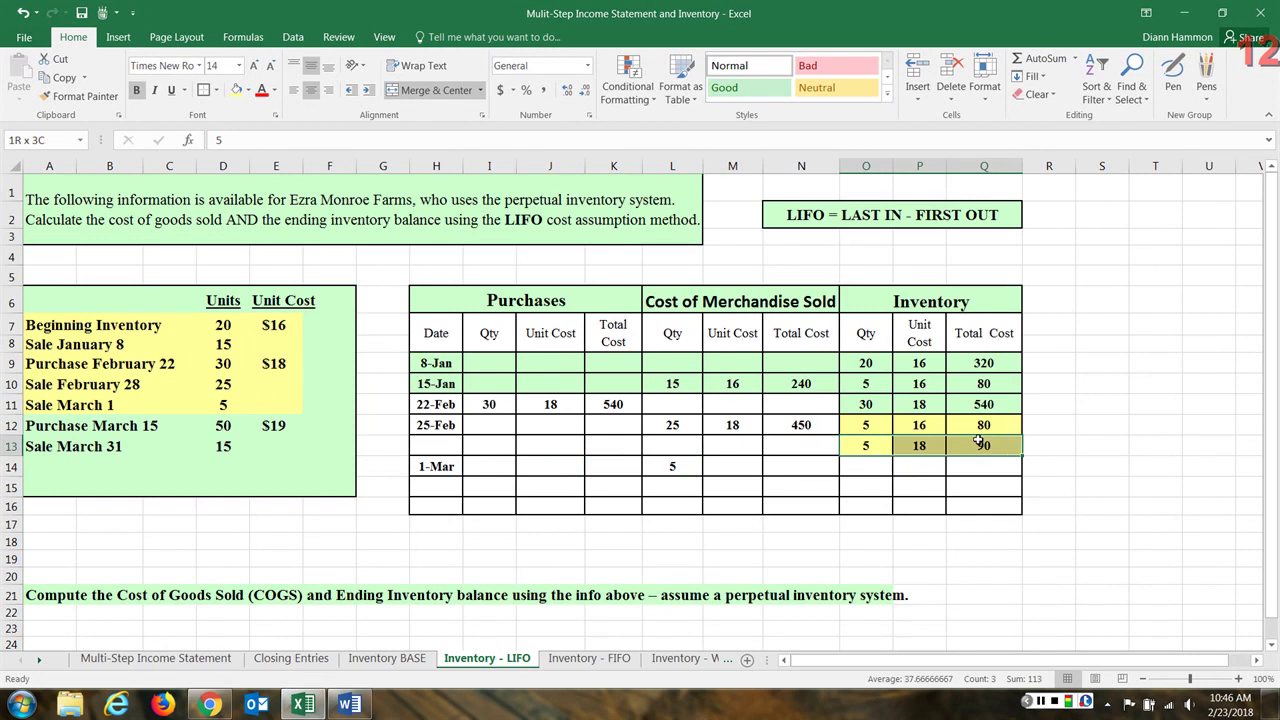
{"action": "left_click", "coordinate": [726, 466]}
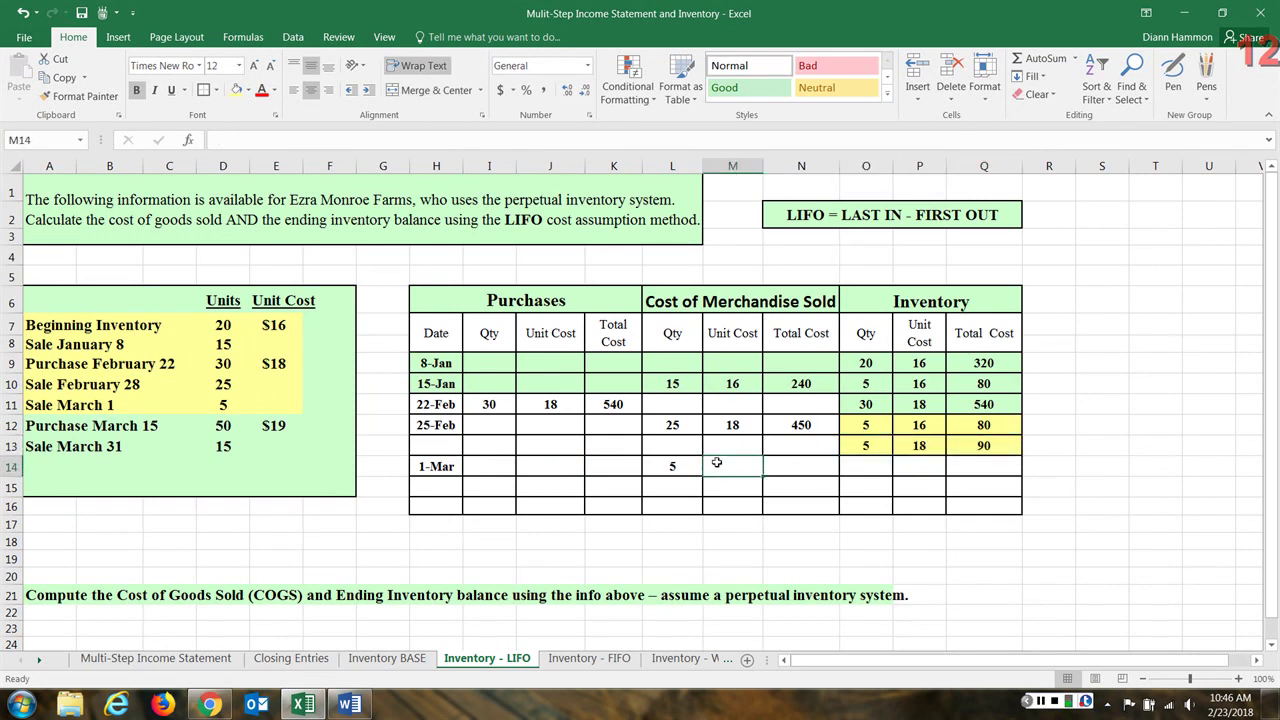
{"action": "type", "text": "18"}
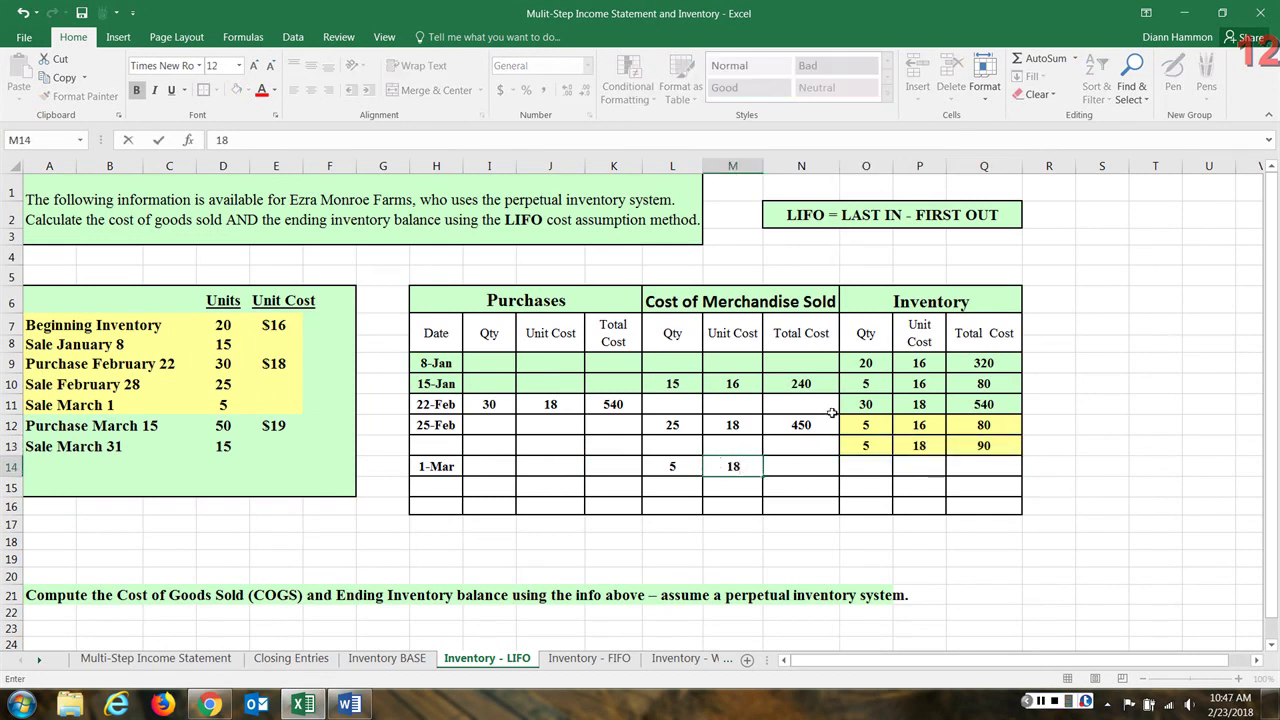
Calculate the March 1 sale's total cost in N14 with the formula =L14*M14
{"action": "left_click", "coordinate": [786, 468]}
{"action": "type", "text": "="}
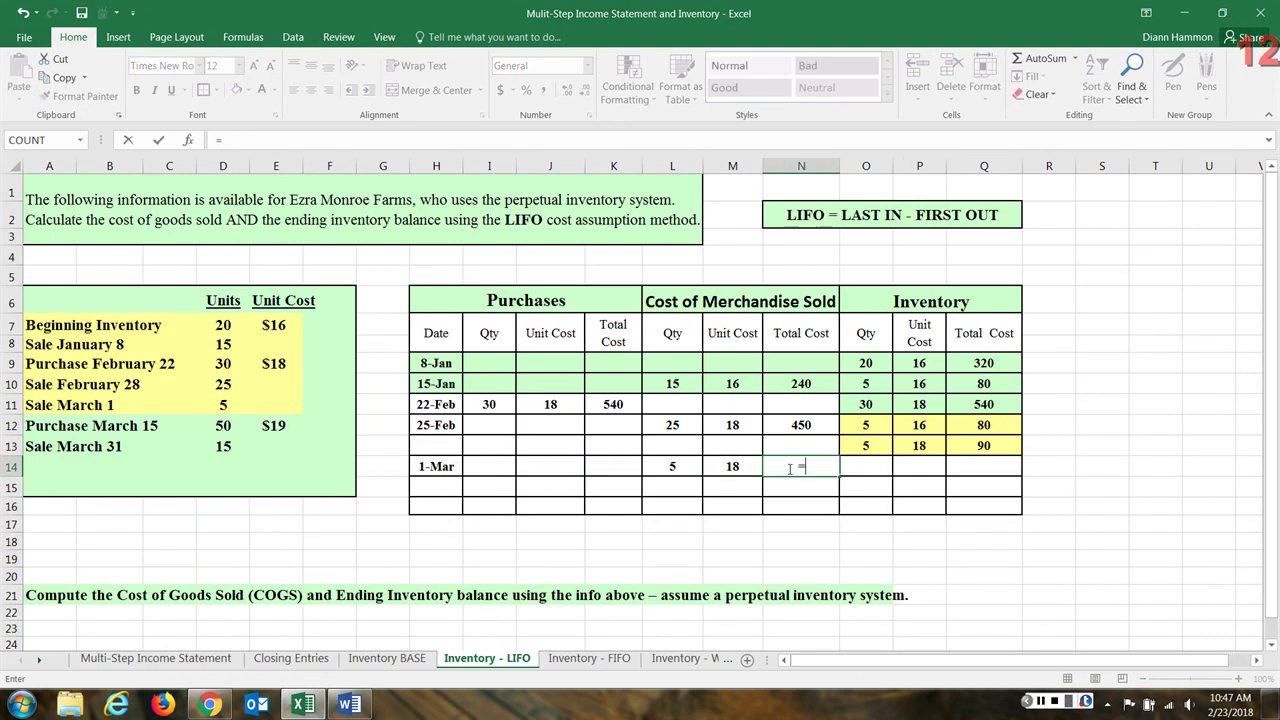
{"action": "left_click", "coordinate": [689, 467]}
{"action": "type", "text": "*"}
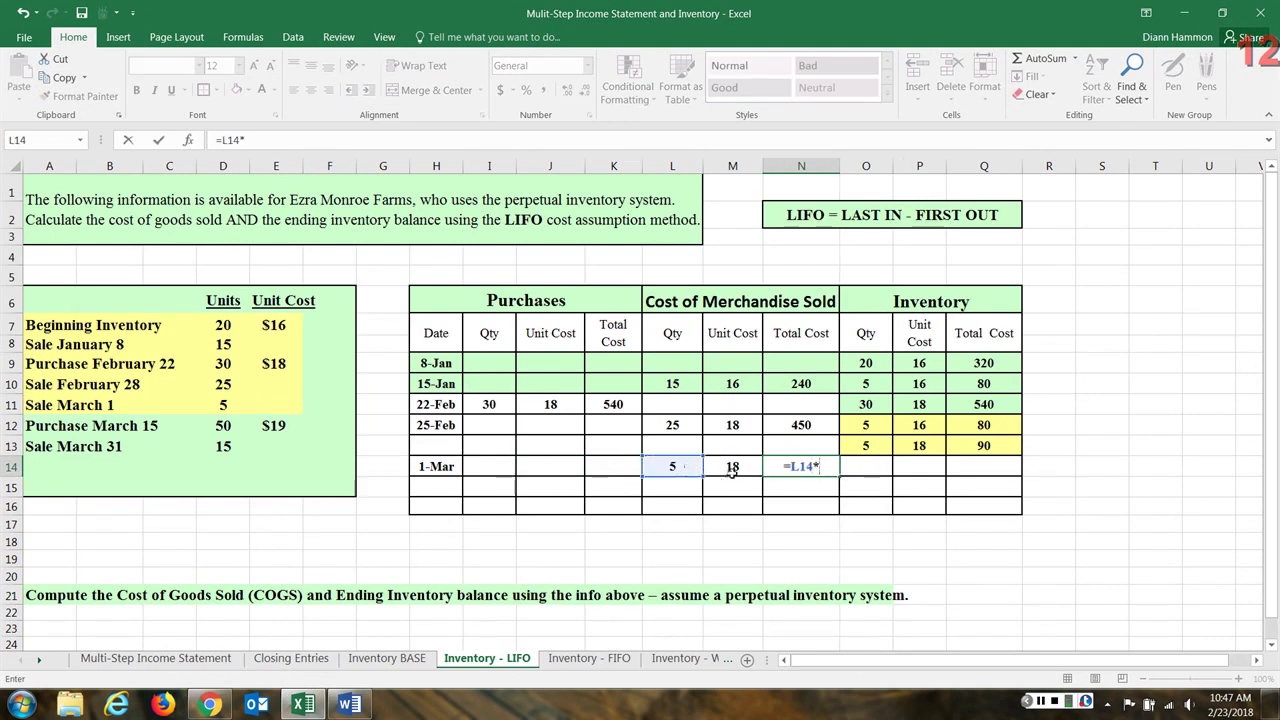
{"action": "left_click", "coordinate": [733, 467]}
{"action": "key", "text": "Return"}
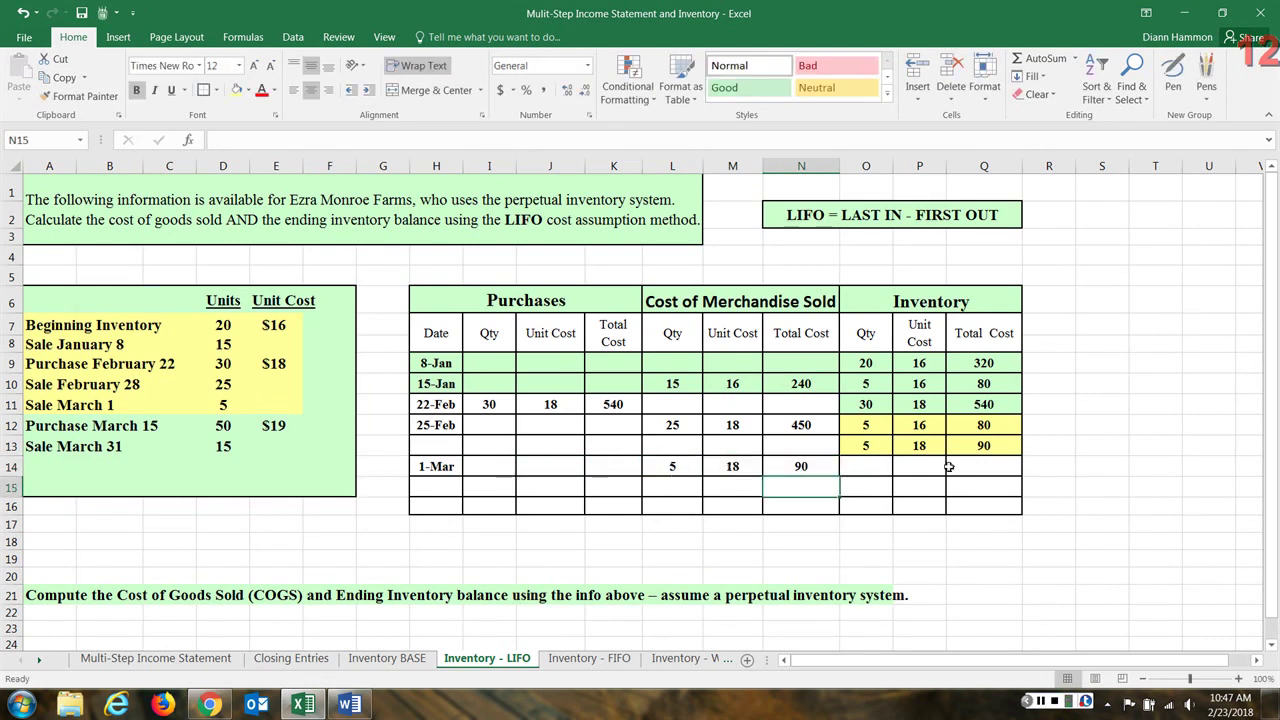
Fill the used-up inventory layer in O13:Q13 with light green
{"action": "left_click_drag", "start_coordinate": [866, 448], "coordinate": [984, 445]}
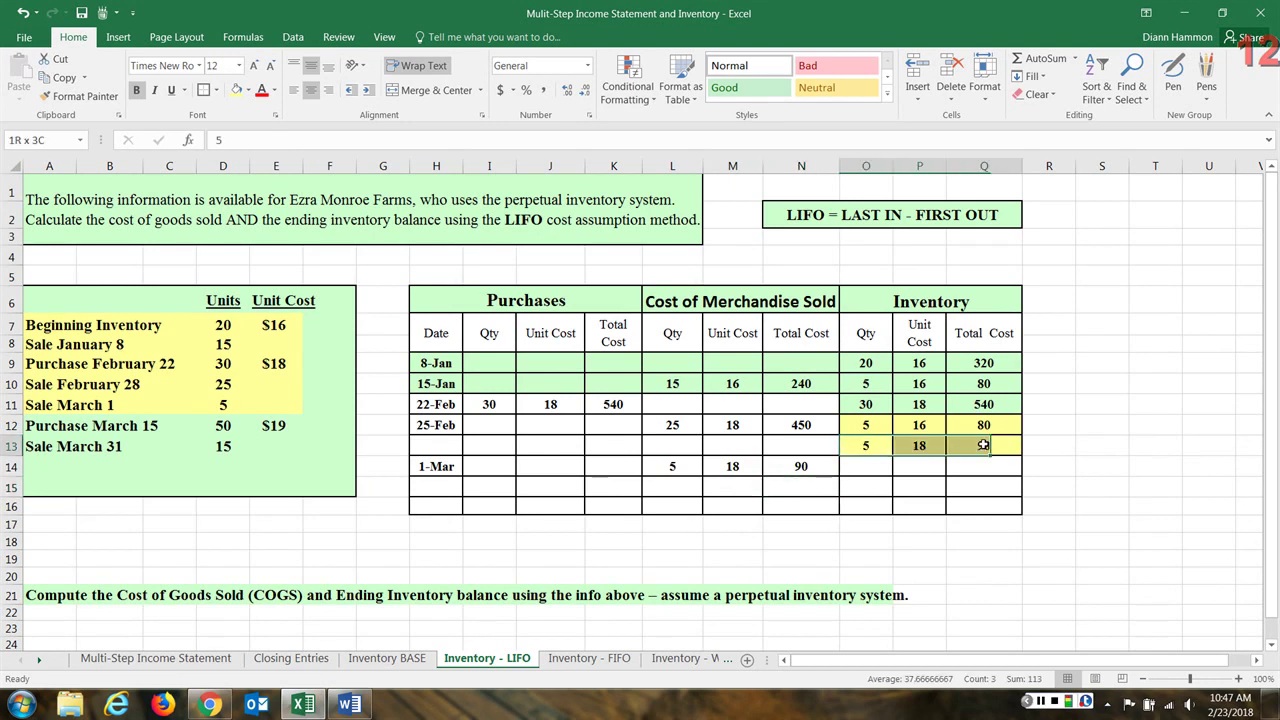
{"action": "left_click", "coordinate": [247, 90]}
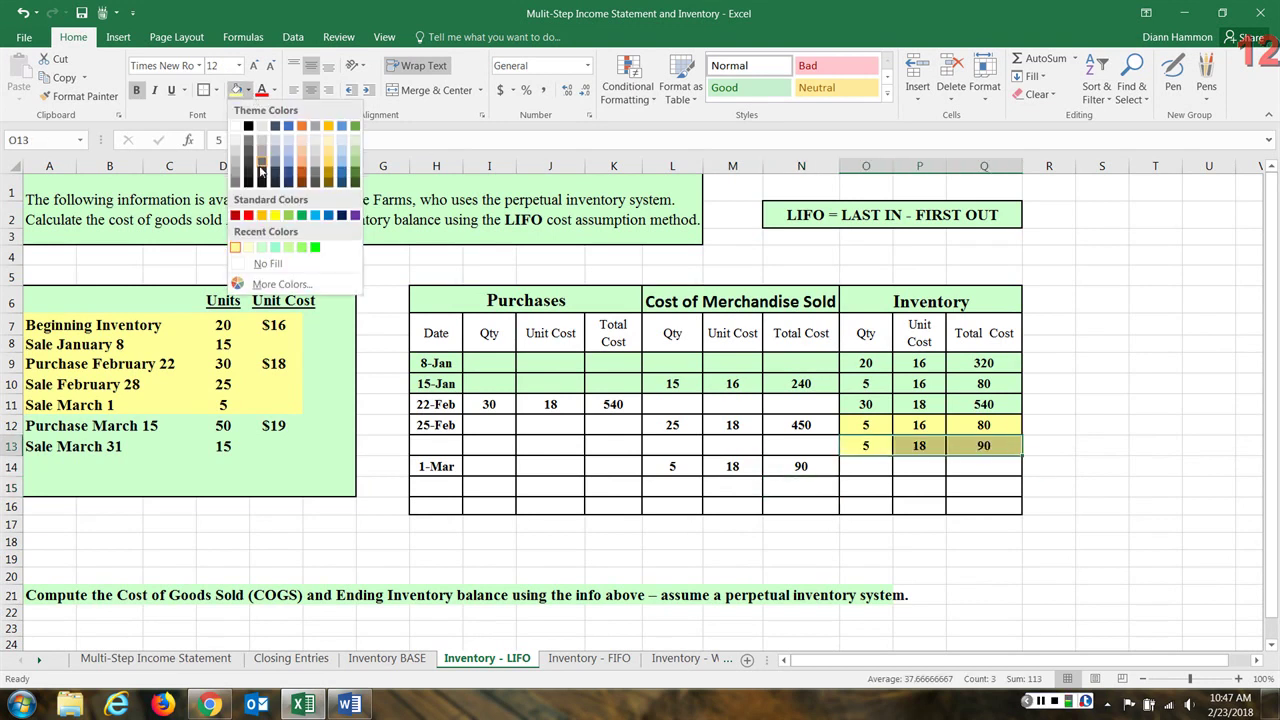
{"action": "left_click", "coordinate": [264, 249]}
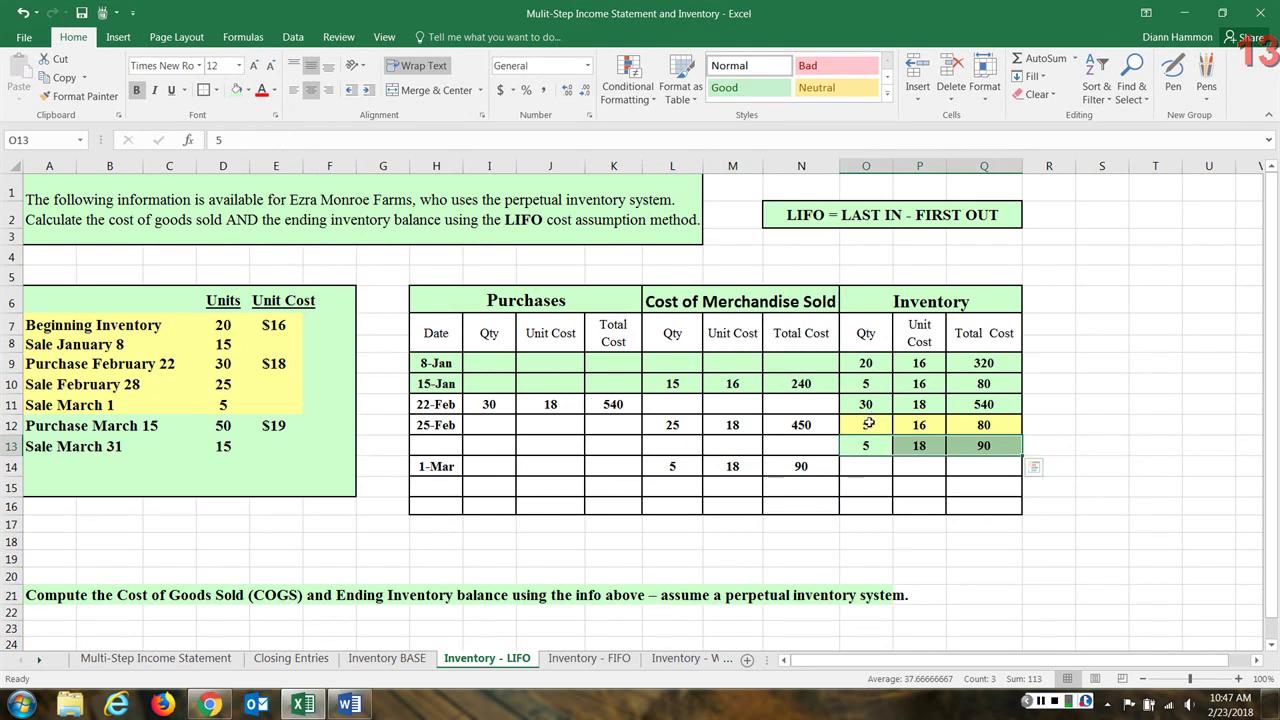
Copy the remaining inventory layer from O12:Q12 to O14:Q14 and fill the original cells with light green
{"action": "left_click_drag", "start_coordinate": [866, 425], "coordinate": [952, 424]}
{"action": "right_click", "coordinate": [952, 424]}
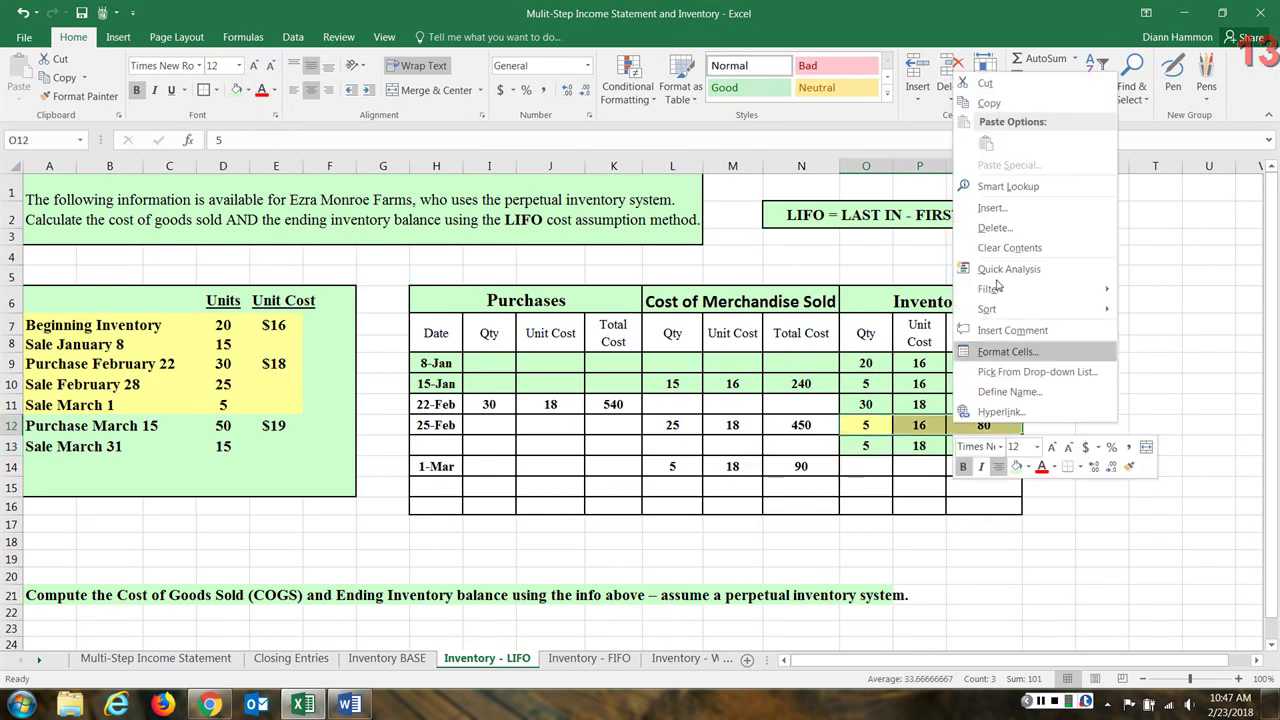
{"action": "left_click", "coordinate": [984, 102]}
{"action": "right_click", "coordinate": [862, 466]}
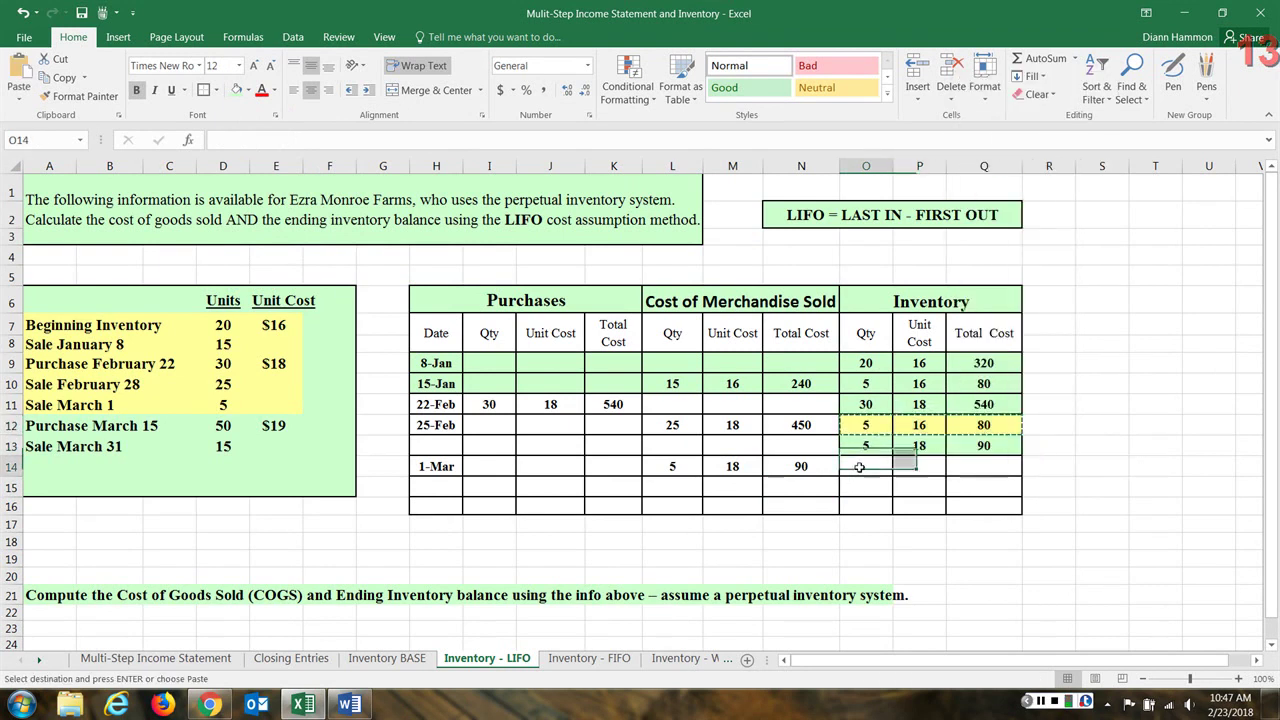
{"action": "left_click", "coordinate": [893, 188]}
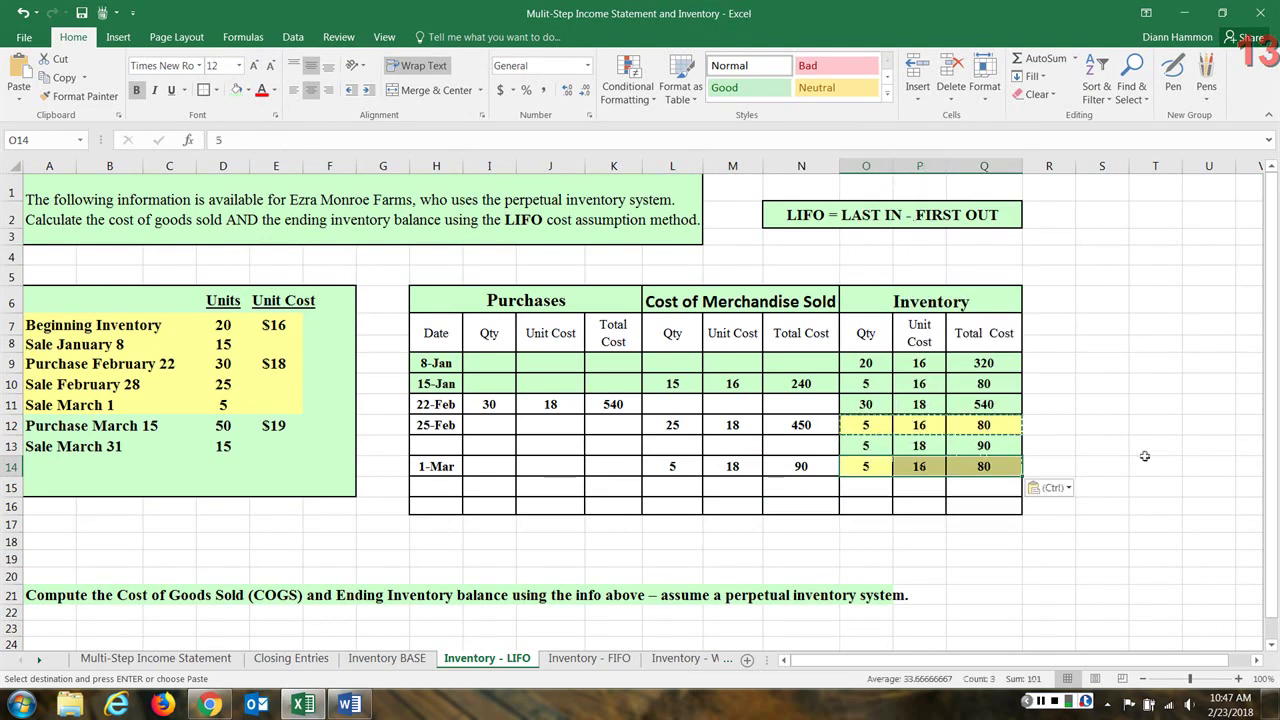
{"action": "key", "text": "Escape"}
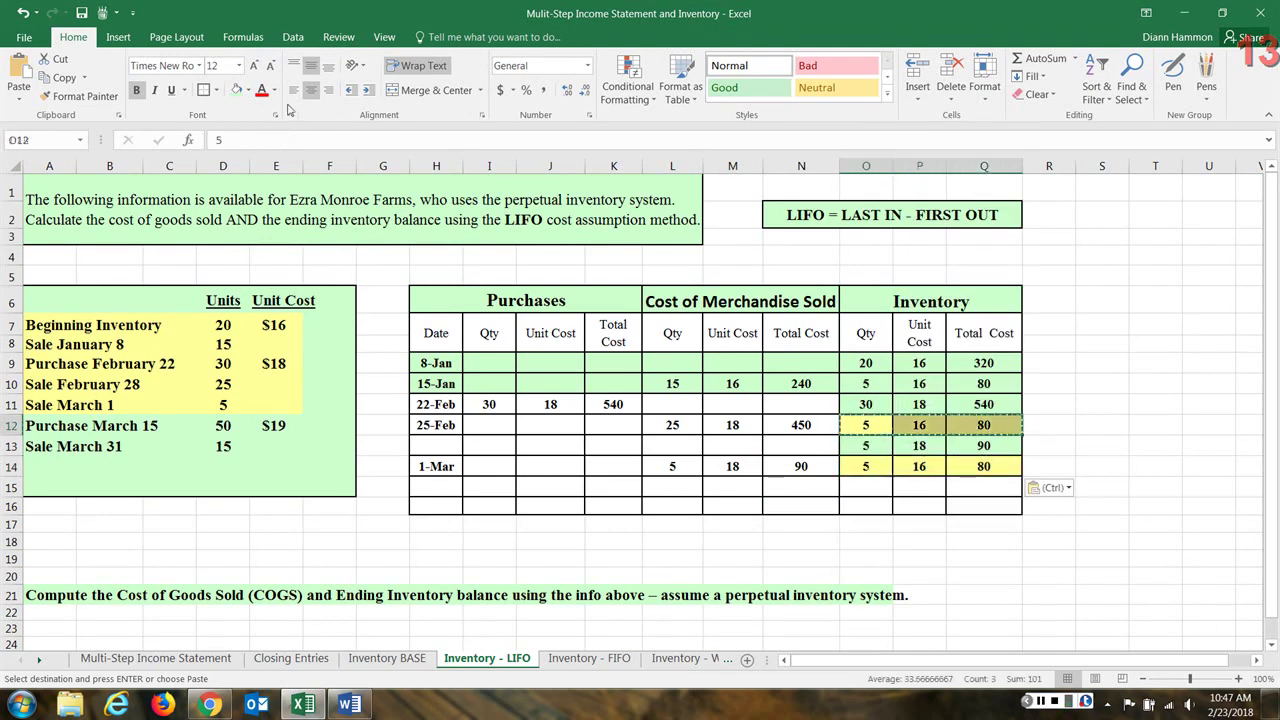
{"action": "left_click", "coordinate": [1163, 402]}
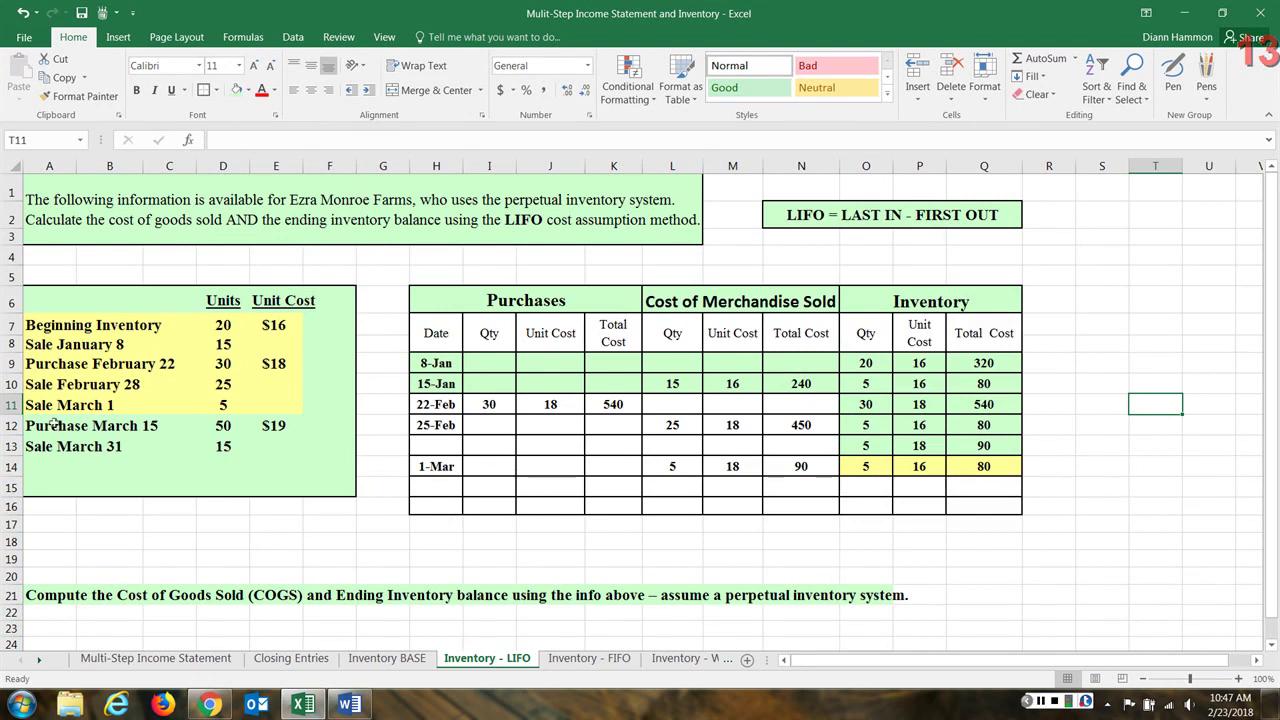
Highlight the Purchase March 15 row in A12:E12 with light yellow
{"action": "left_click_drag", "start_coordinate": [34, 424], "coordinate": [300, 430]}
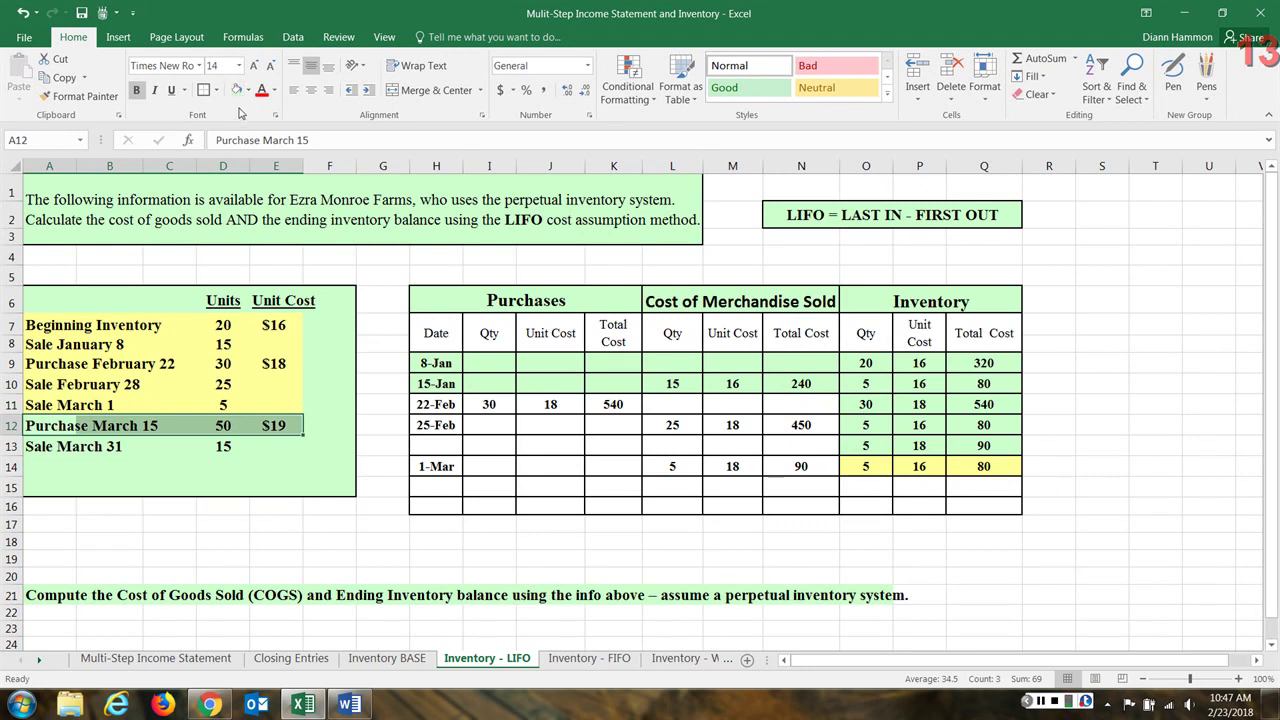
{"action": "left_click", "coordinate": [248, 90]}
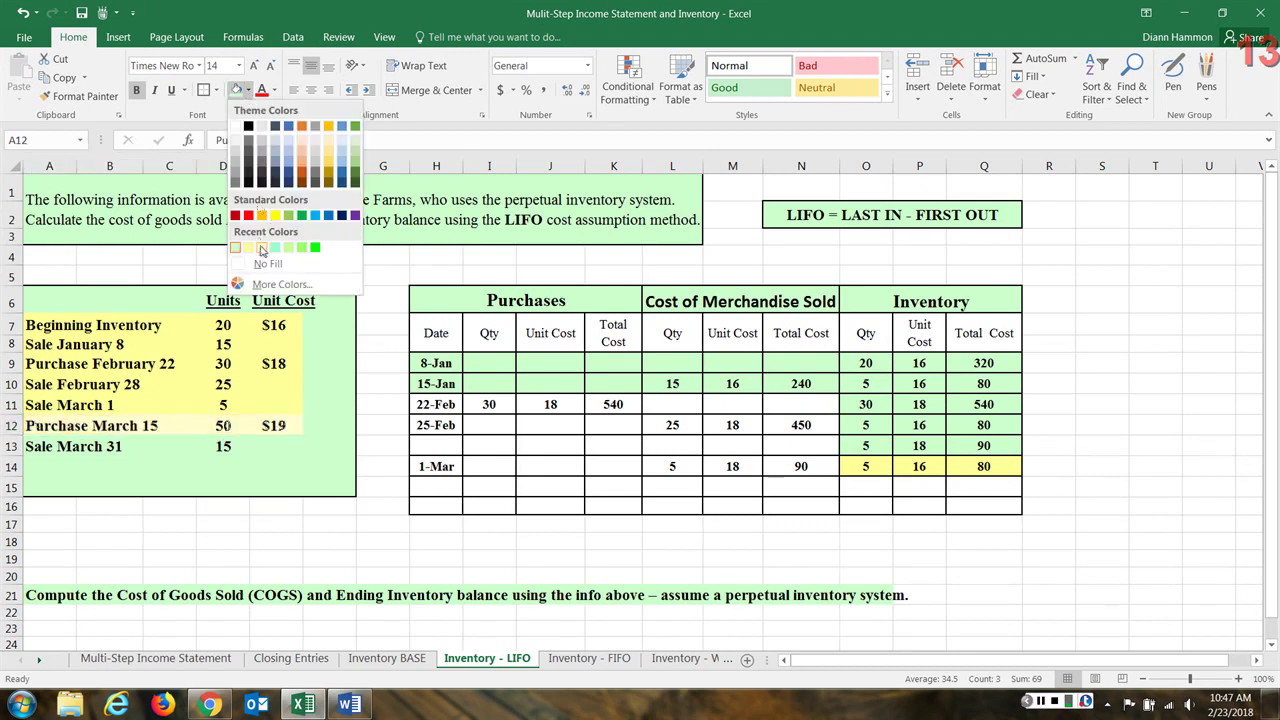
{"action": "left_click", "coordinate": [262, 250]}
{"action": "left_click", "coordinate": [613, 540]}
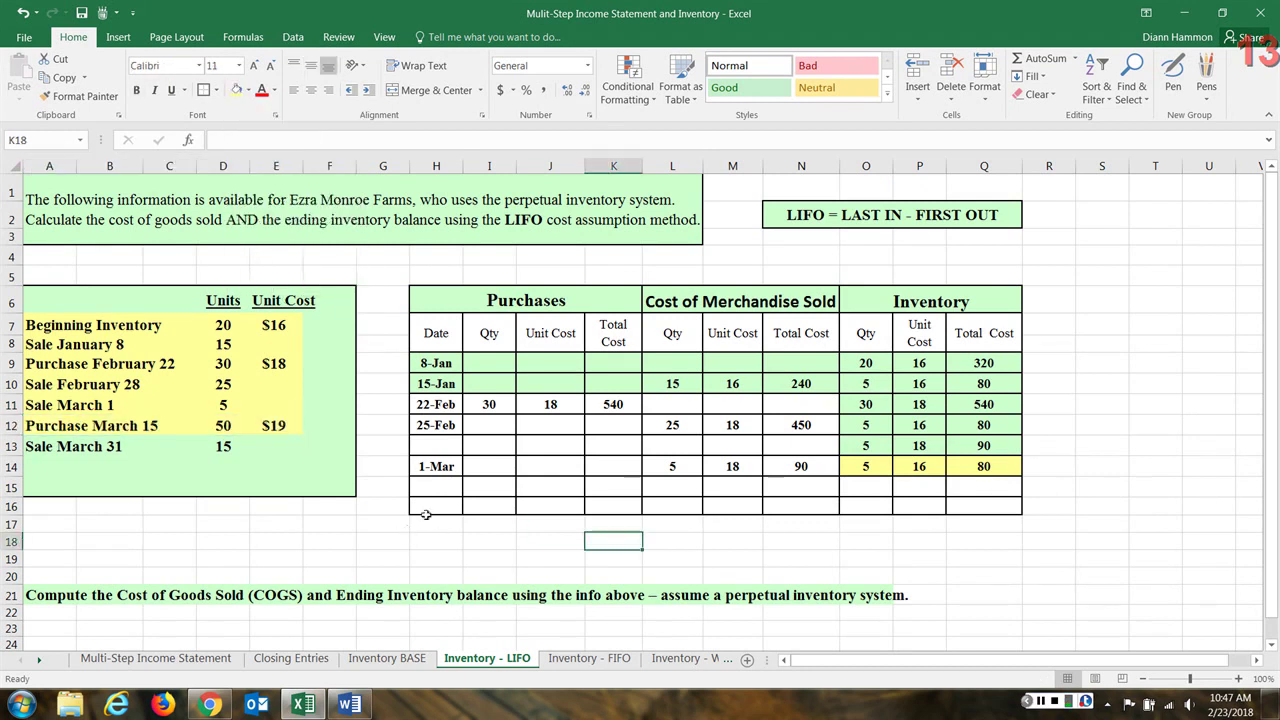
Record the March 15 purchase in row 15 with the date Mar 15, quantity 50 and unit cost 19
{"action": "left_click", "coordinate": [425, 490]}
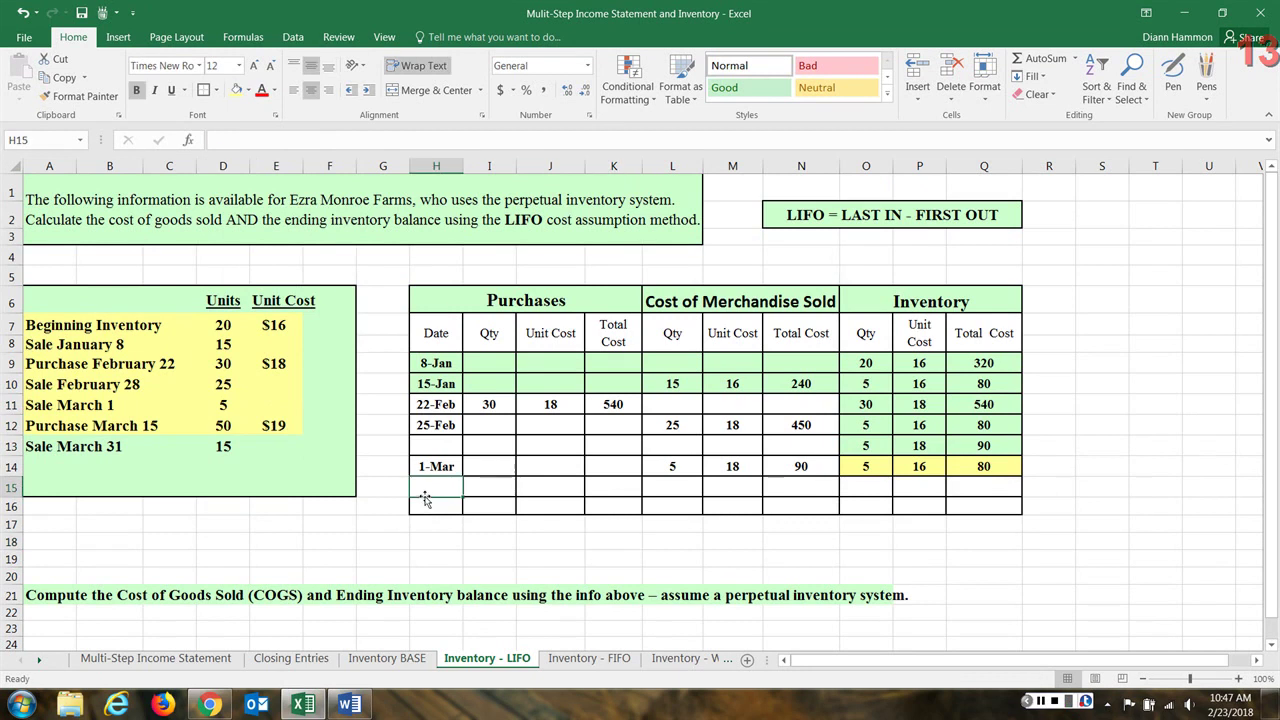
{"action": "type", "text": "Mar 15"}
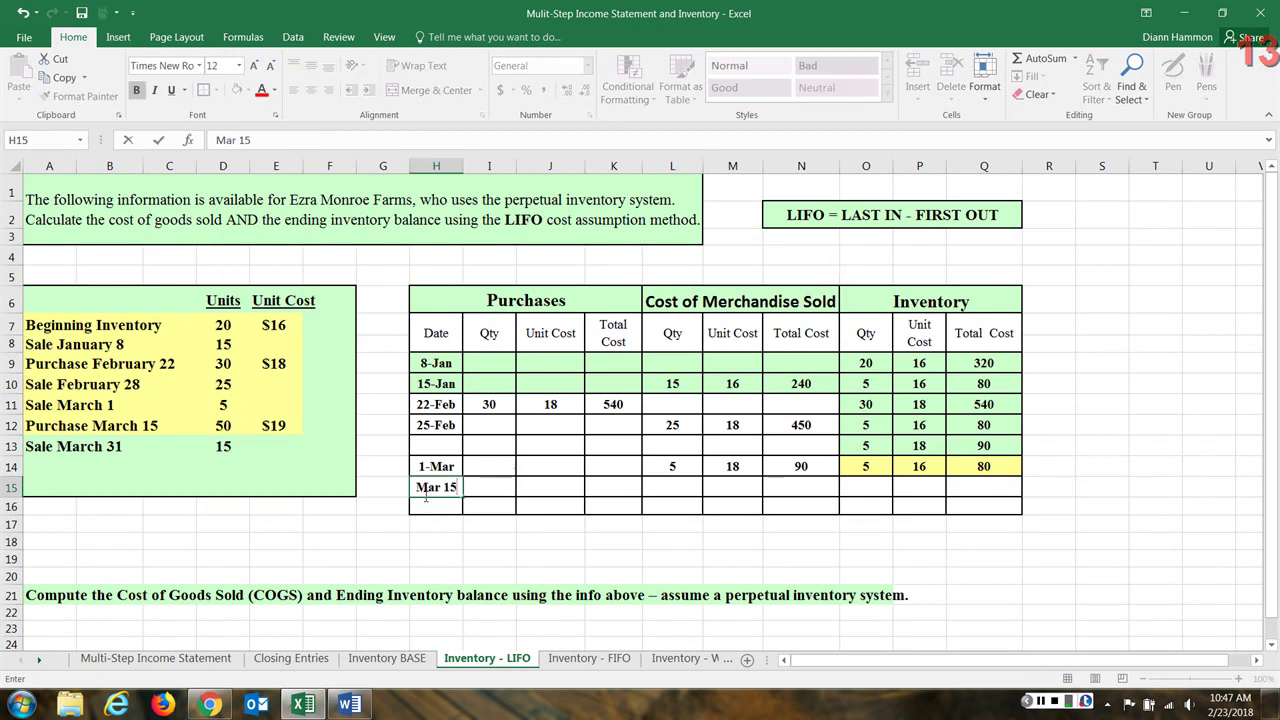
{"action": "key", "text": "Tab"}
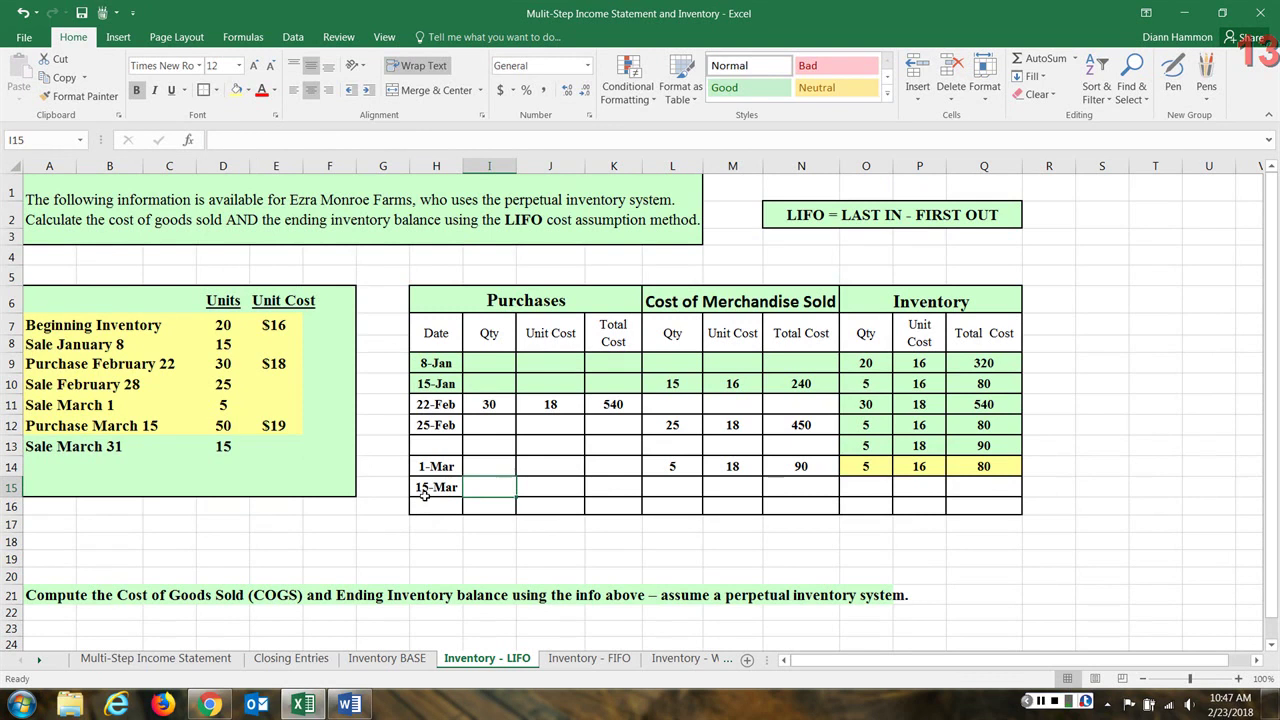
{"action": "type", "text": "50"}
{"action": "key", "text": "Tab"}
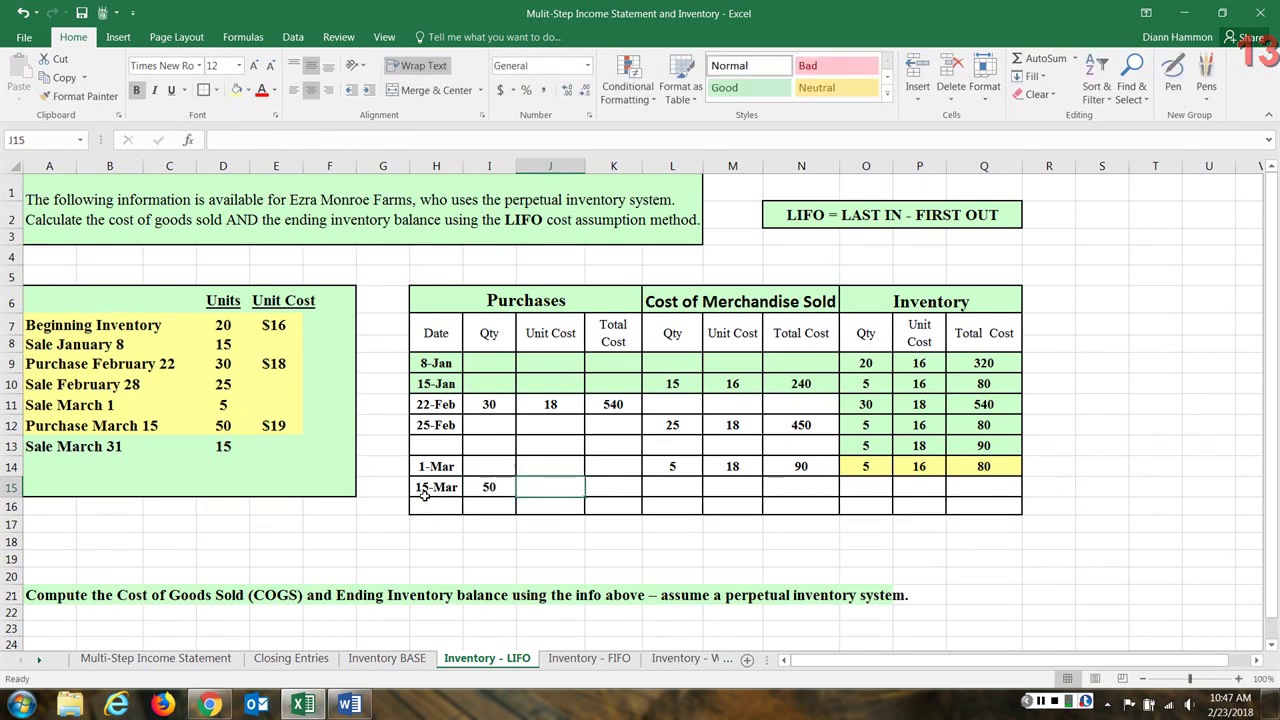
{"action": "type", "text": "19"}
{"action": "key", "text": "Tab"}
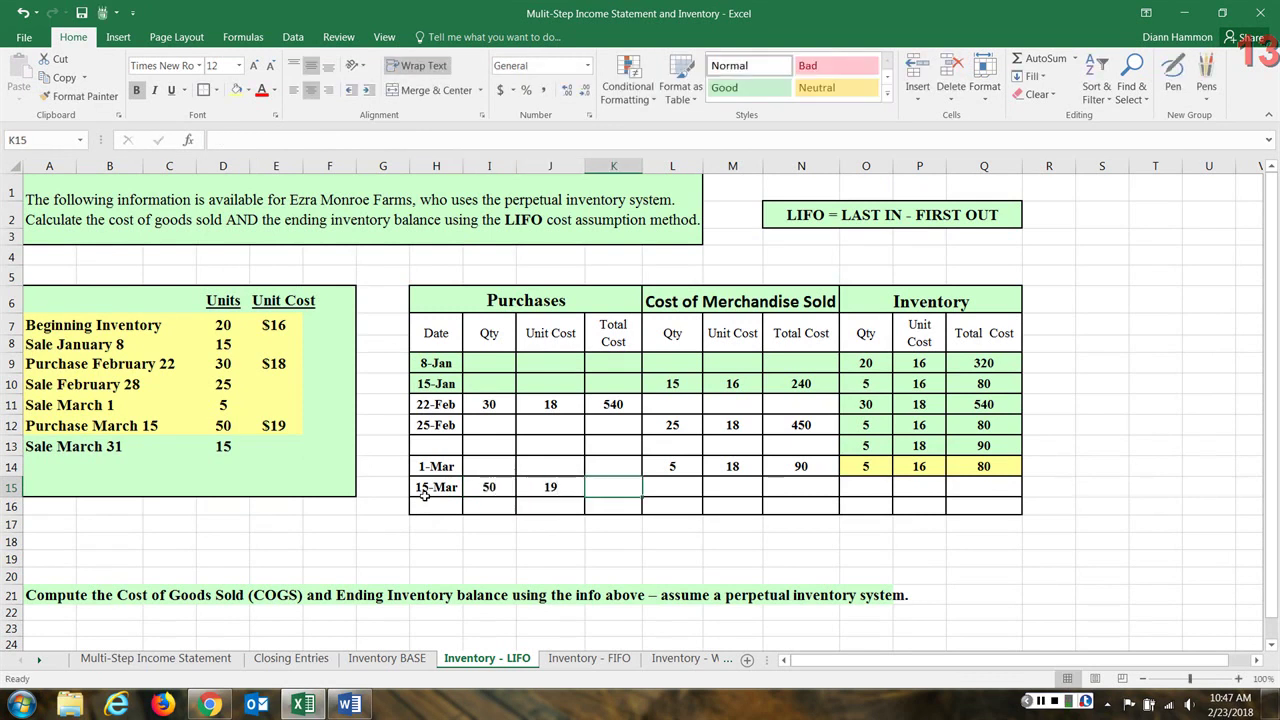
Calculate the March 15 purchase's total cost in K15 by multiplying I15 by J15
{"action": "type", "text": "="}
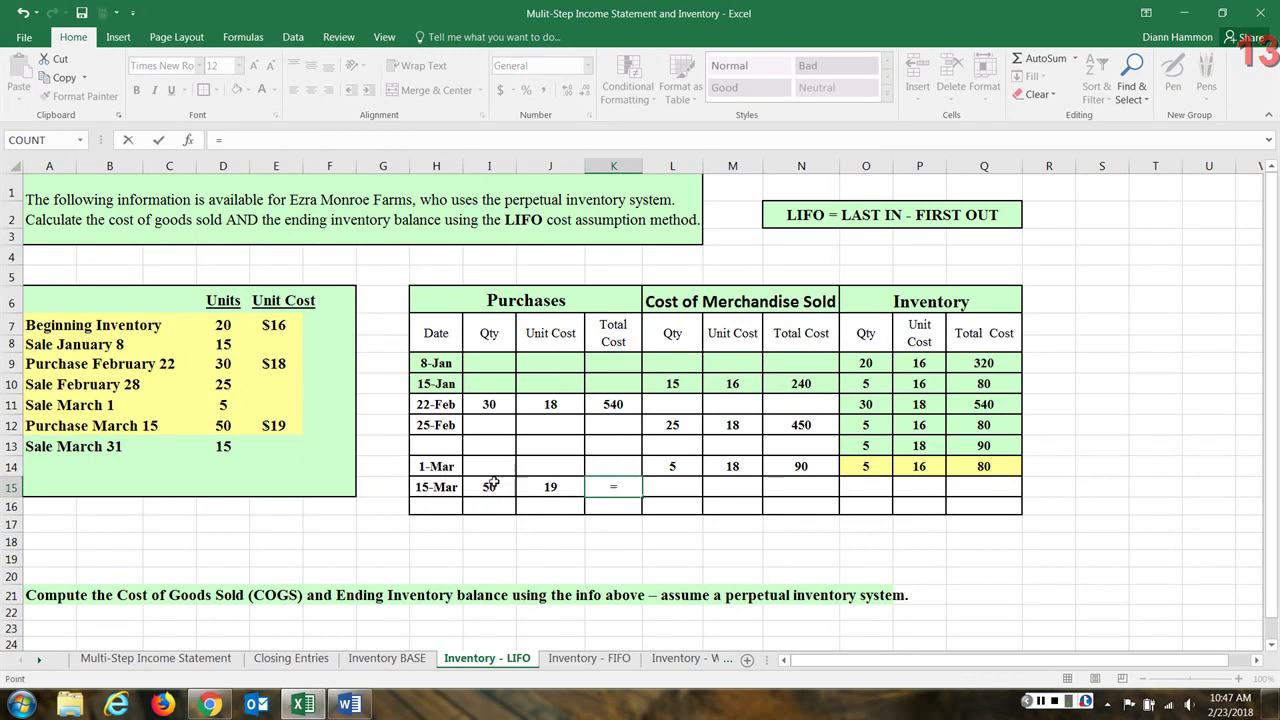
{"action": "left_click", "coordinate": [492, 484]}
{"action": "type", "text": "*"}
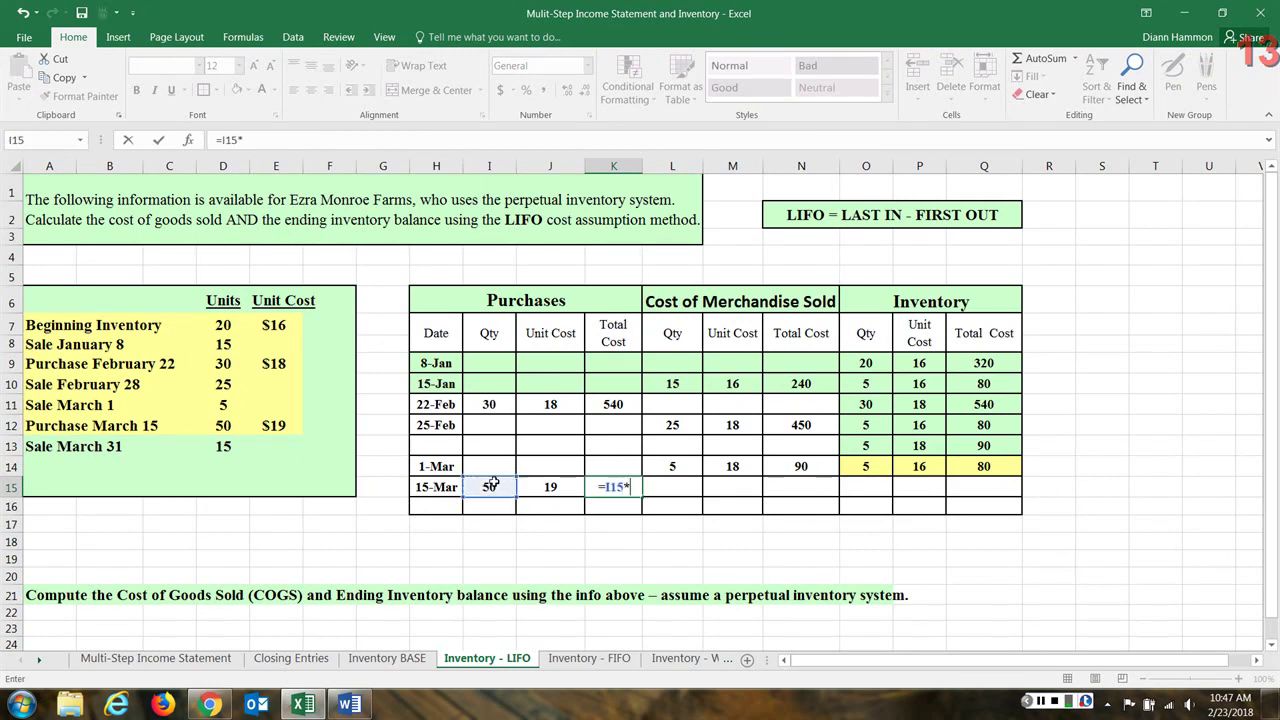
{"action": "left_click", "coordinate": [541, 487]}
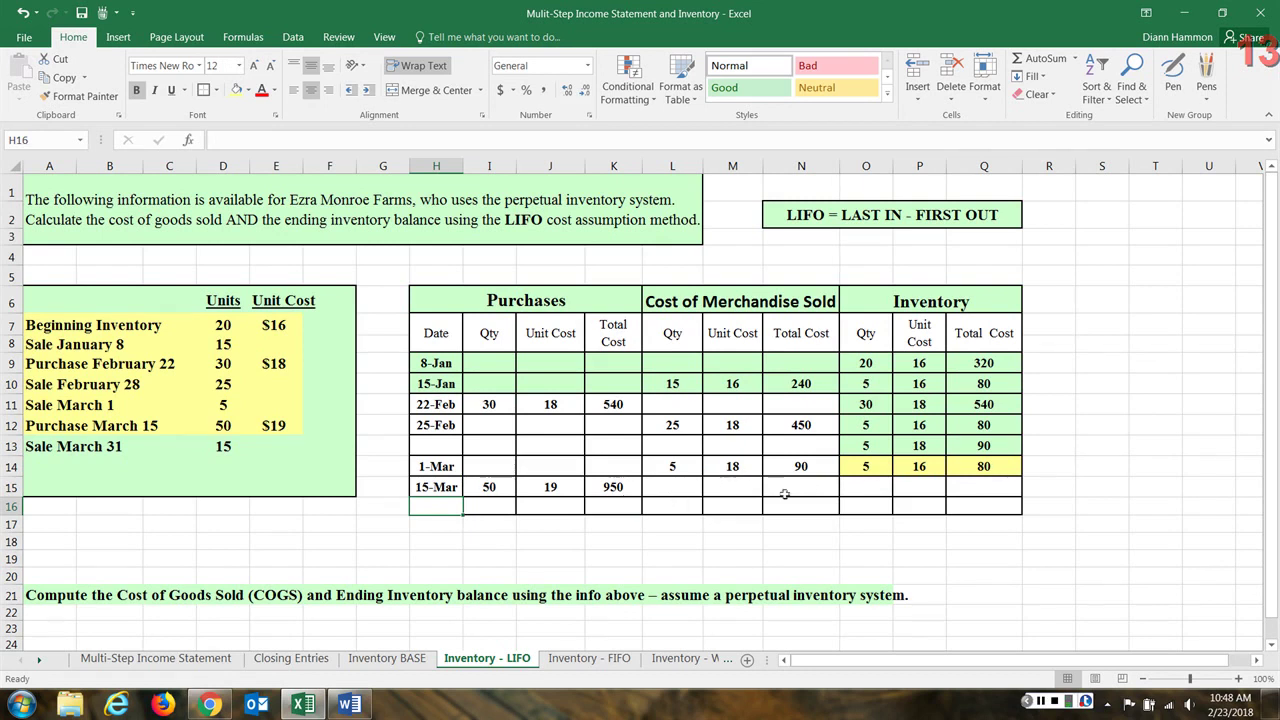
Copy the March 15 purchase's quantity, unit cost and total cost from I15:K15 to N15:P15
{"action": "left_click_drag", "start_coordinate": [492, 484], "coordinate": [590, 485]}
{"action": "right_click", "coordinate": [590, 485]}
{"action": "left_click", "coordinate": [710, 159]}
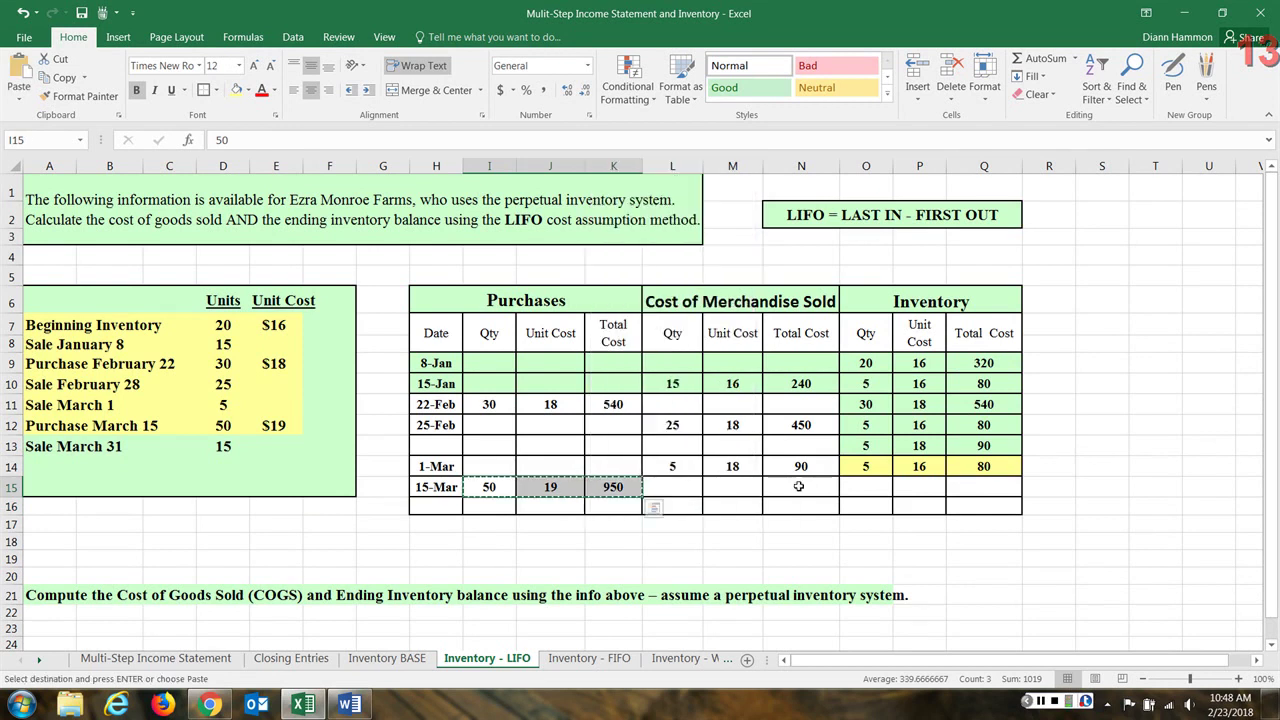
{"action": "right_click", "coordinate": [799, 486]}
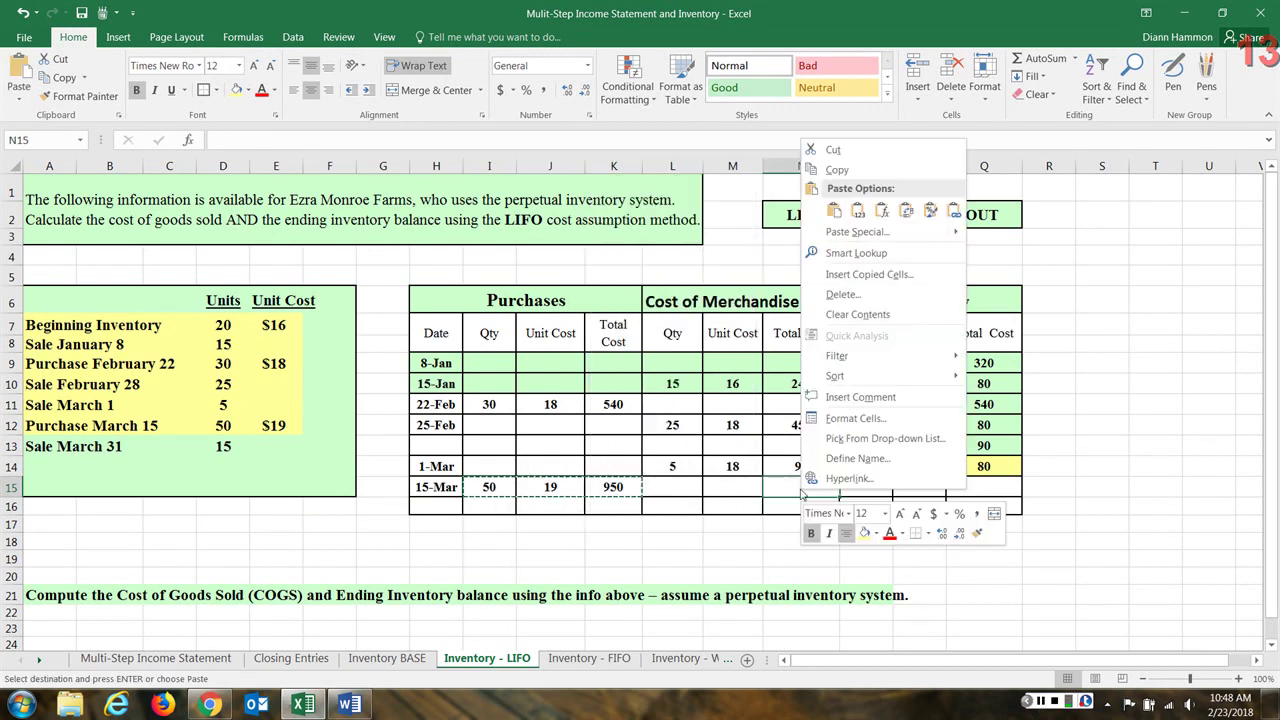
{"action": "left_click", "coordinate": [835, 213]}
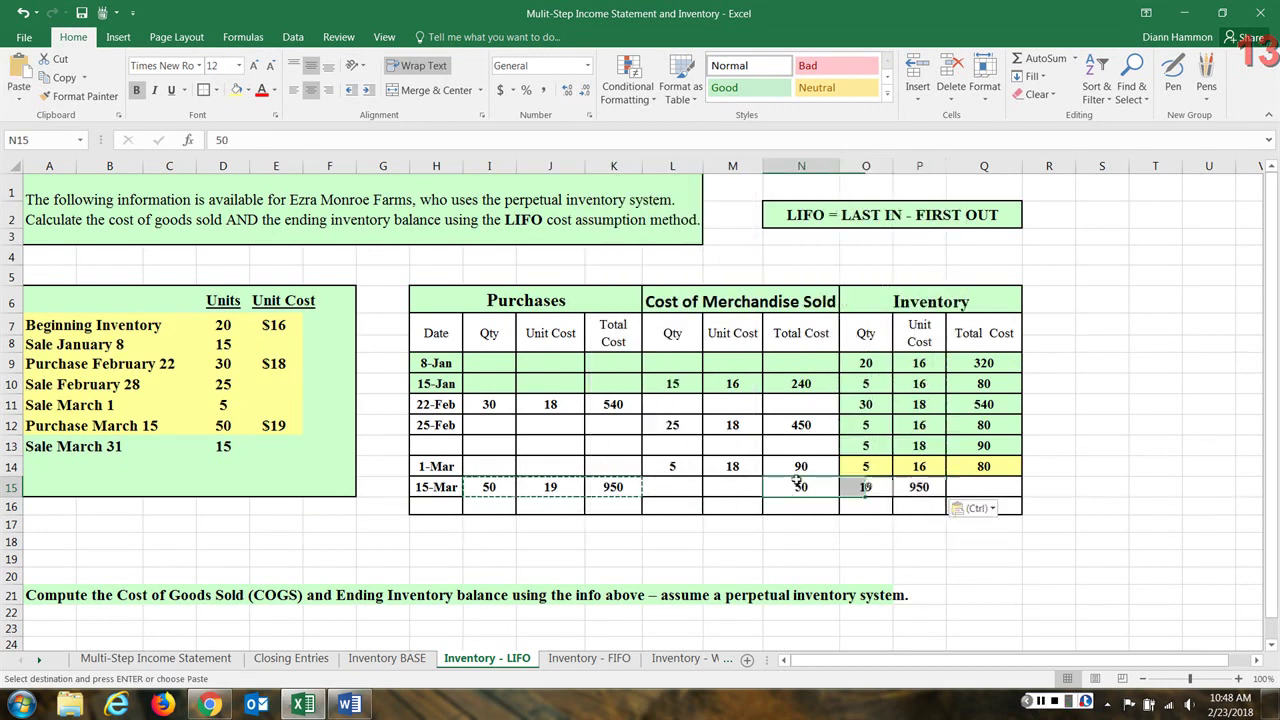
Move the copied purchase figures from N15:P15 into the Inventory columns at O15:Q15
{"action": "right_click", "coordinate": [905, 486]}
{"action": "left_click", "coordinate": [945, 152]}
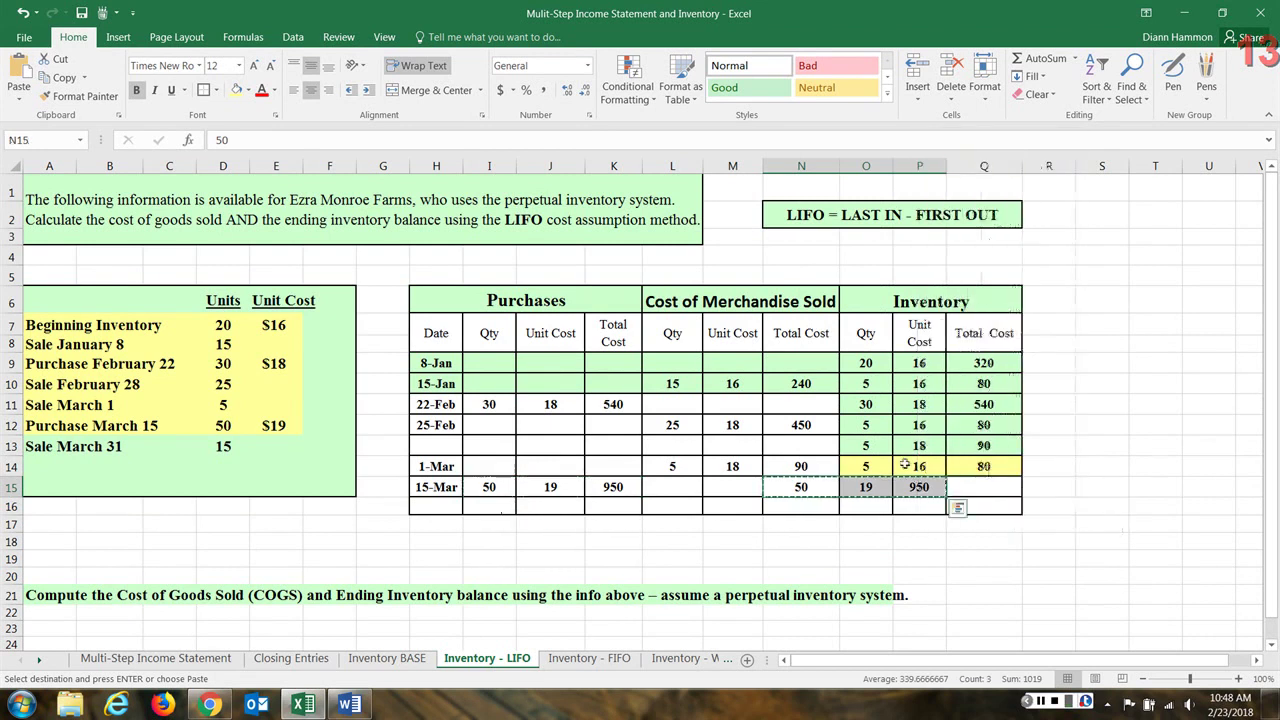
{"action": "left_click", "coordinate": [870, 487]}
{"action": "right_click", "coordinate": [878, 487]}
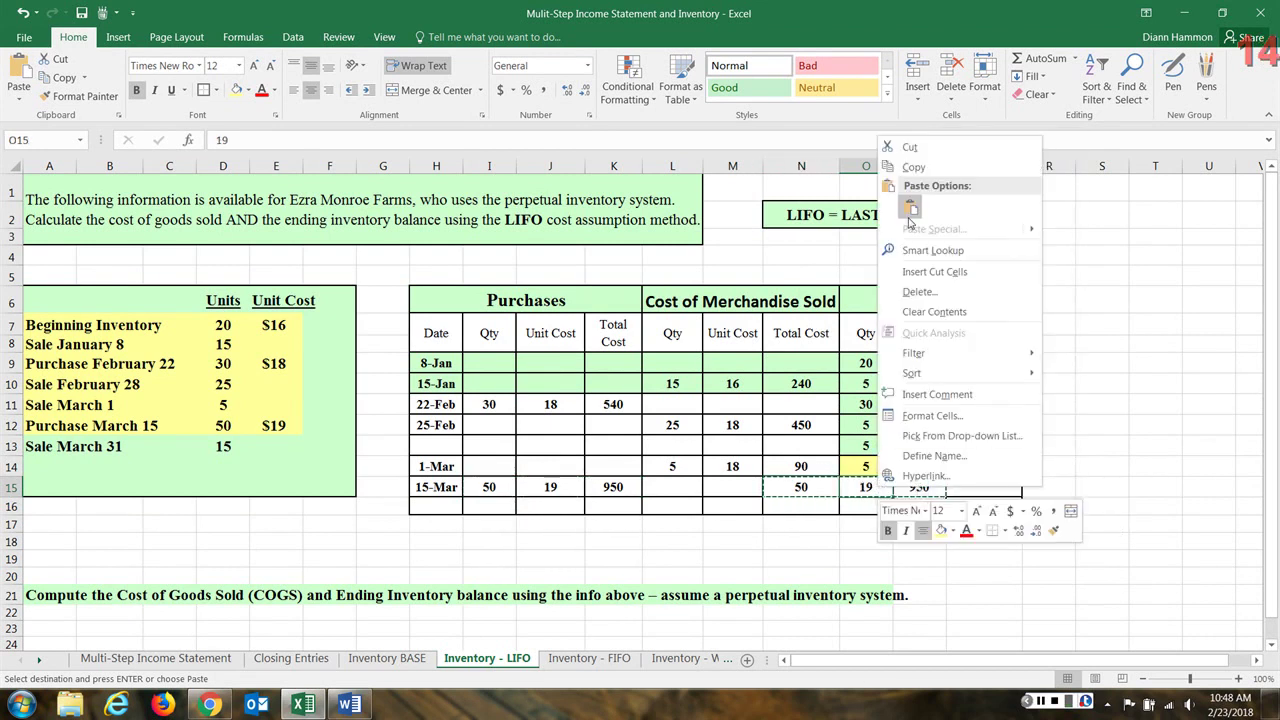
{"action": "left_click", "coordinate": [910, 210]}
Fill the inventory layers in O14:Q15 with light yellow and apply all borders to M14:P16
{"action": "left_click_drag", "start_coordinate": [873, 470], "coordinate": [980, 487]}
{"action": "left_click", "coordinate": [236, 90]}
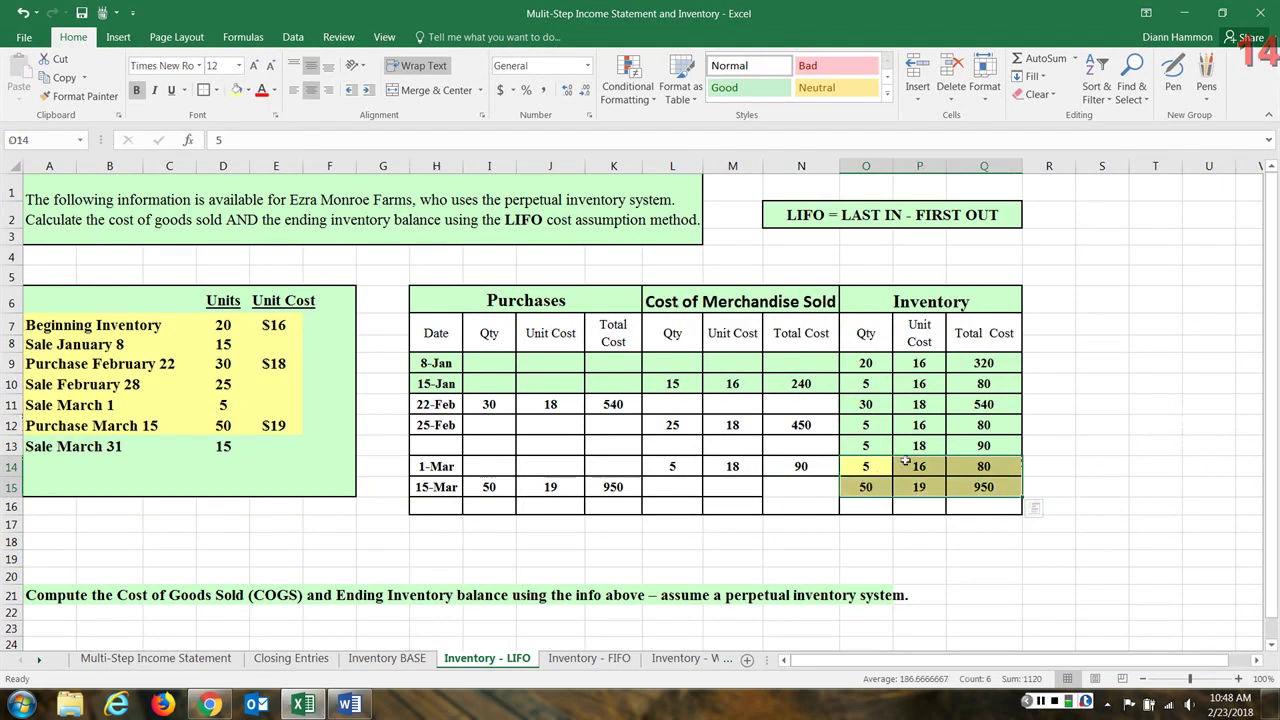
{"action": "left_click_drag", "start_coordinate": [732, 466], "coordinate": [935, 508]}
{"action": "left_click", "coordinate": [218, 90]}
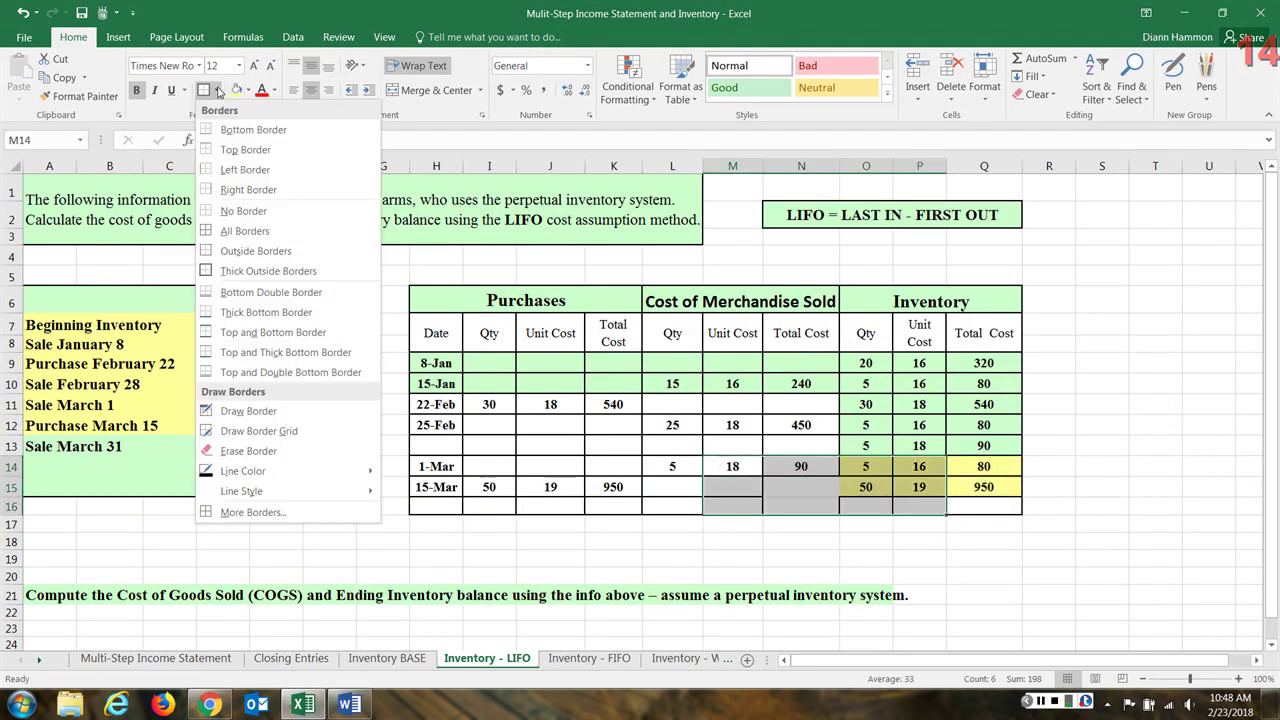
{"action": "left_click", "coordinate": [230, 236]}
{"action": "left_click", "coordinate": [1132, 489]}
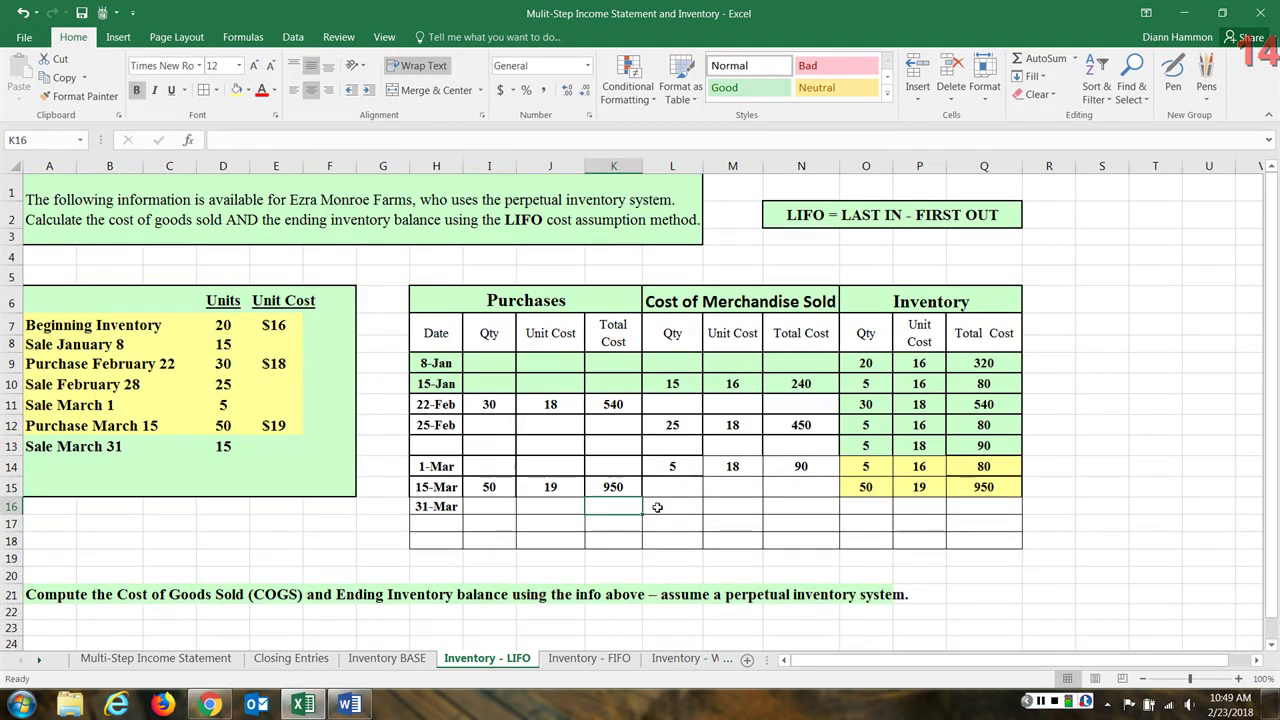
Record the March 31 sale in L16:M16 with quantity 15 and unit cost 19
{"action": "left_click", "coordinate": [670, 507]}
{"action": "double_click", "coordinate": [676, 508]}
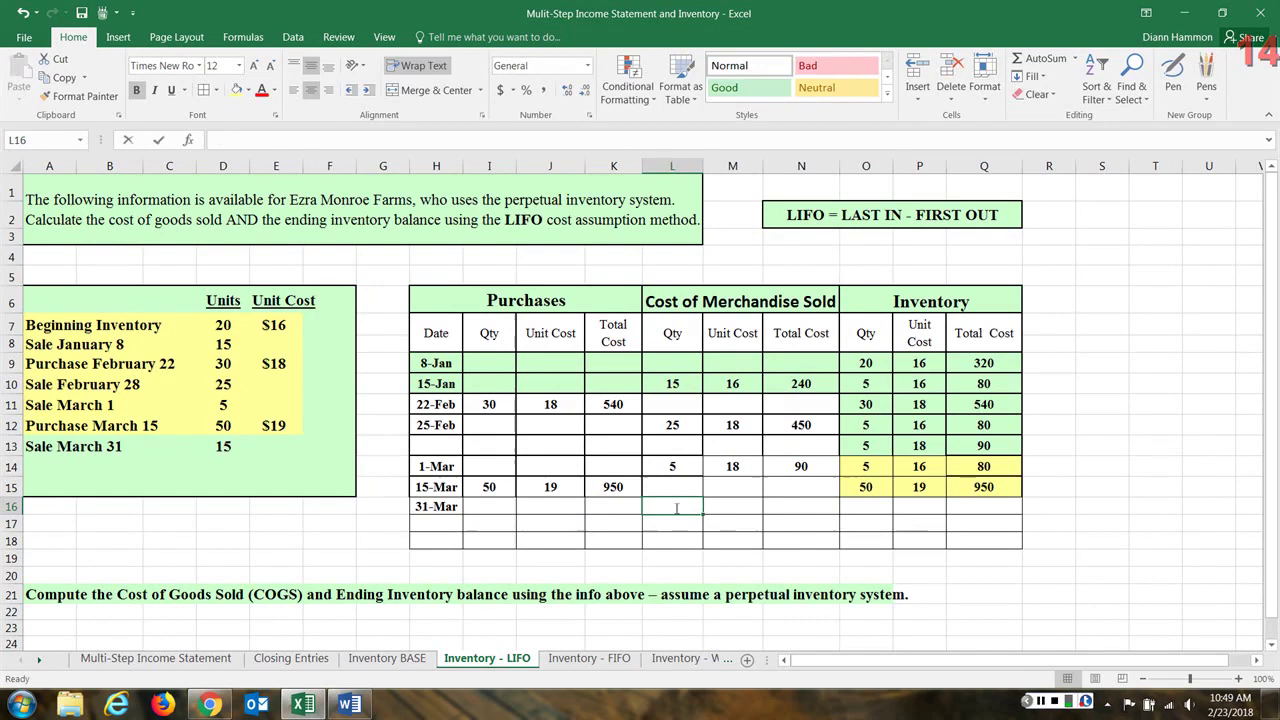
{"action": "type", "text": "15"}
{"action": "left_click", "coordinate": [711, 505]}
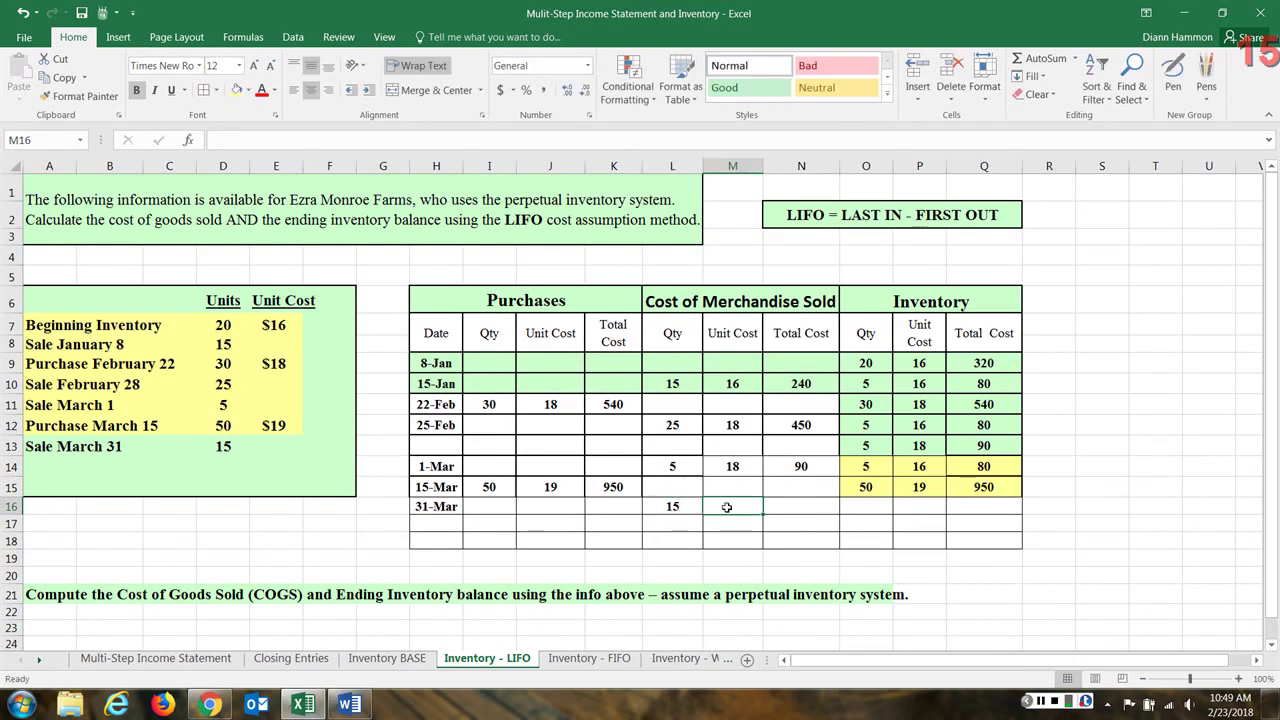
{"action": "left_click_drag", "start_coordinate": [868, 488], "coordinate": [1035, 488]}
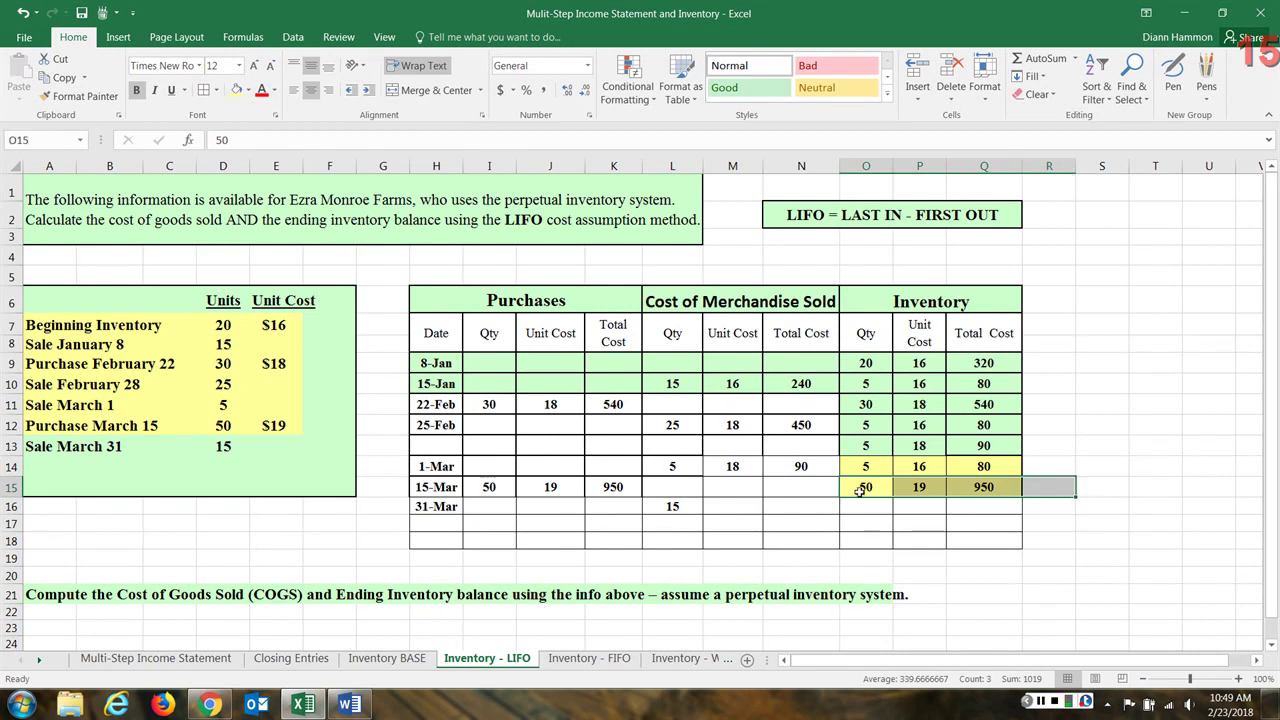
{"action": "left_click", "coordinate": [741, 504]}
{"action": "type", "text": "1"}
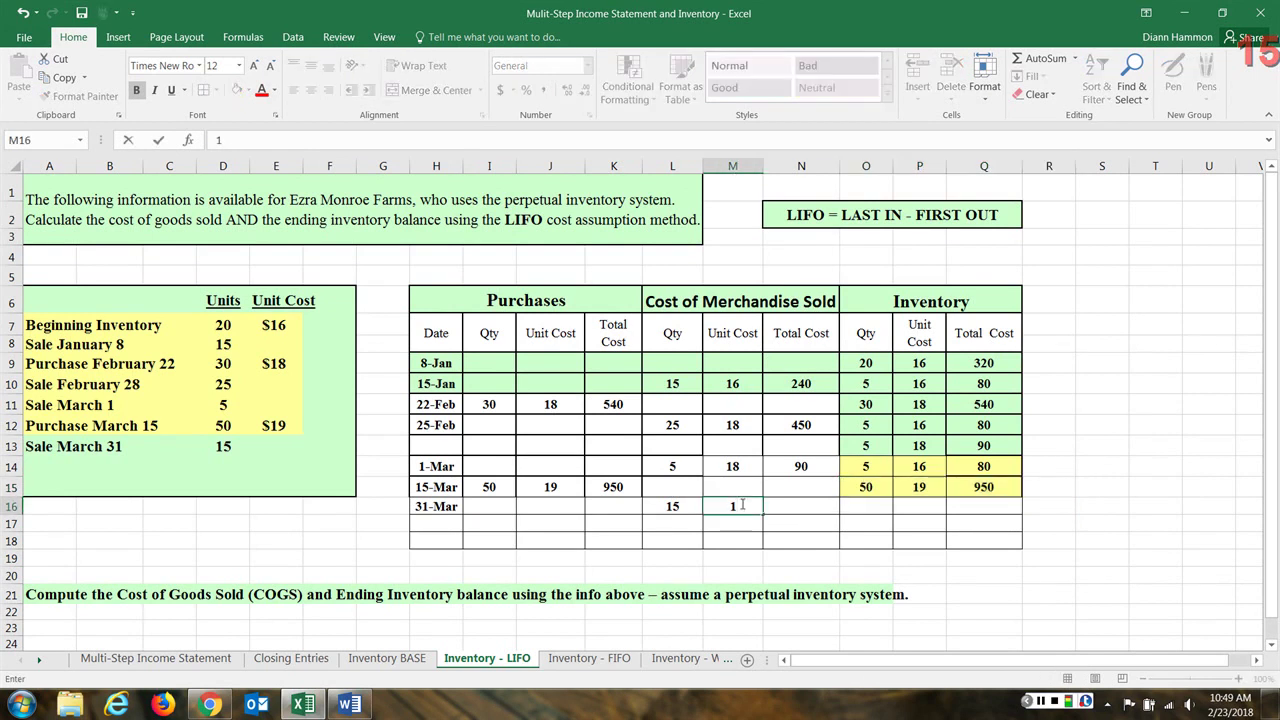
{"action": "type", "text": "9"}
{"action": "key", "text": "Tab"}
Calculate the March 31 sale's total cost in N16 by multiplying L16 by M16
{"action": "type", "text": "="}
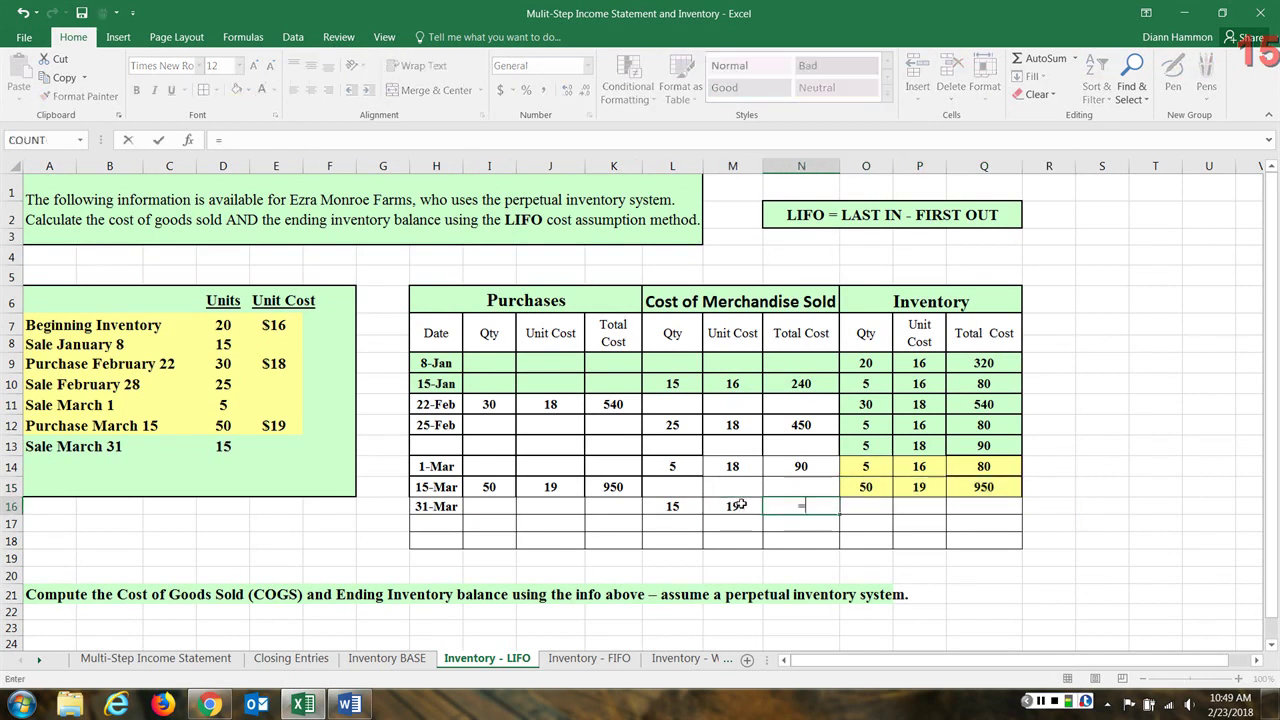
{"action": "left_click", "coordinate": [686, 510]}
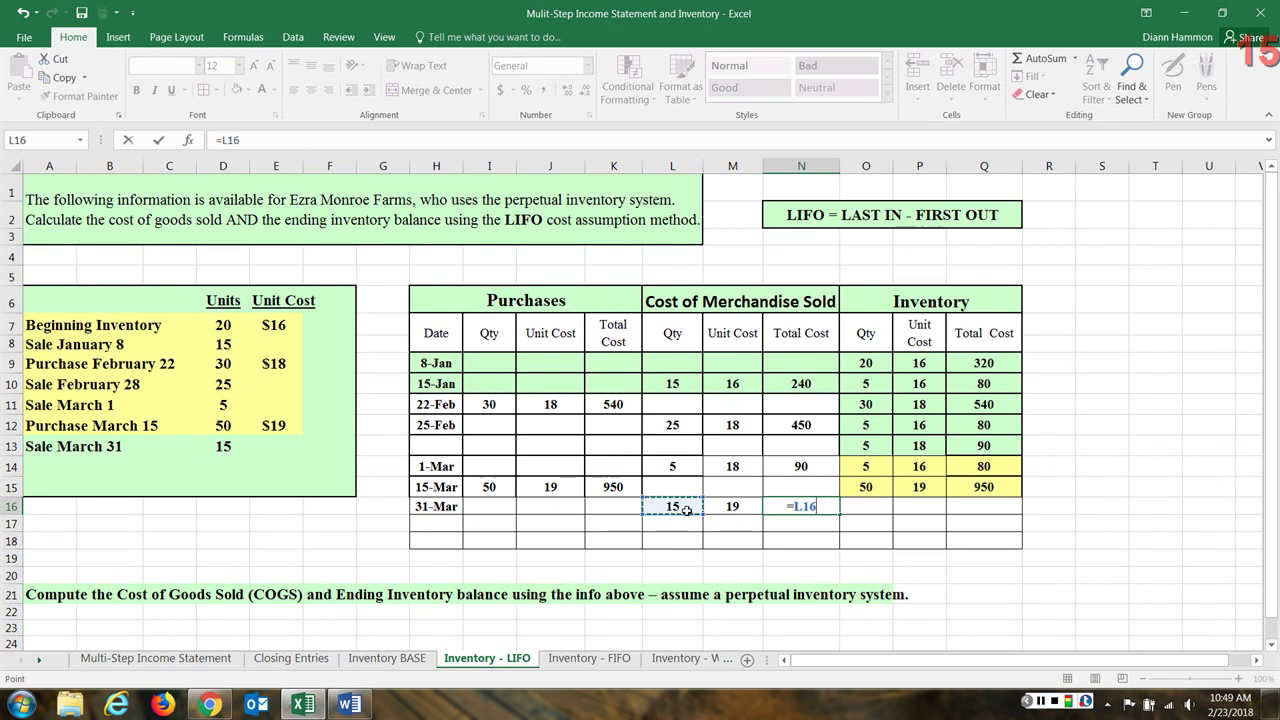
{"action": "type", "text": "*"}
{"action": "left_click", "coordinate": [718, 508]}
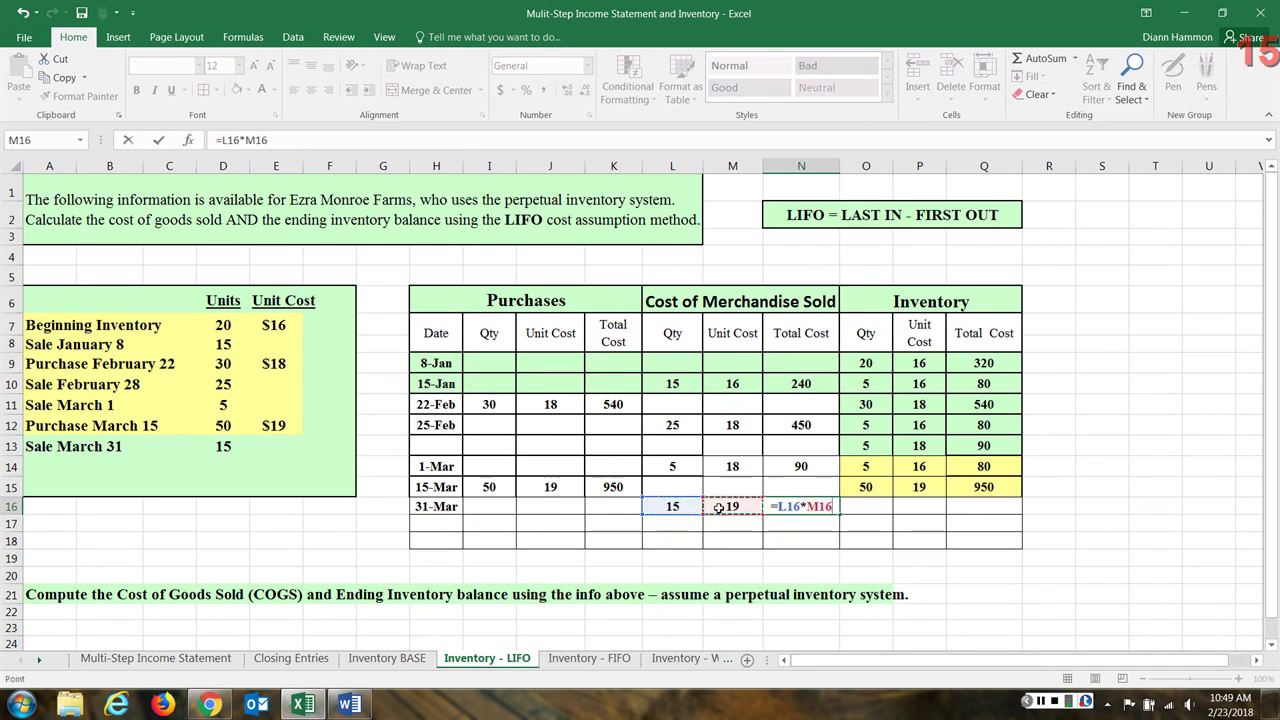
{"action": "key", "text": "Return"}
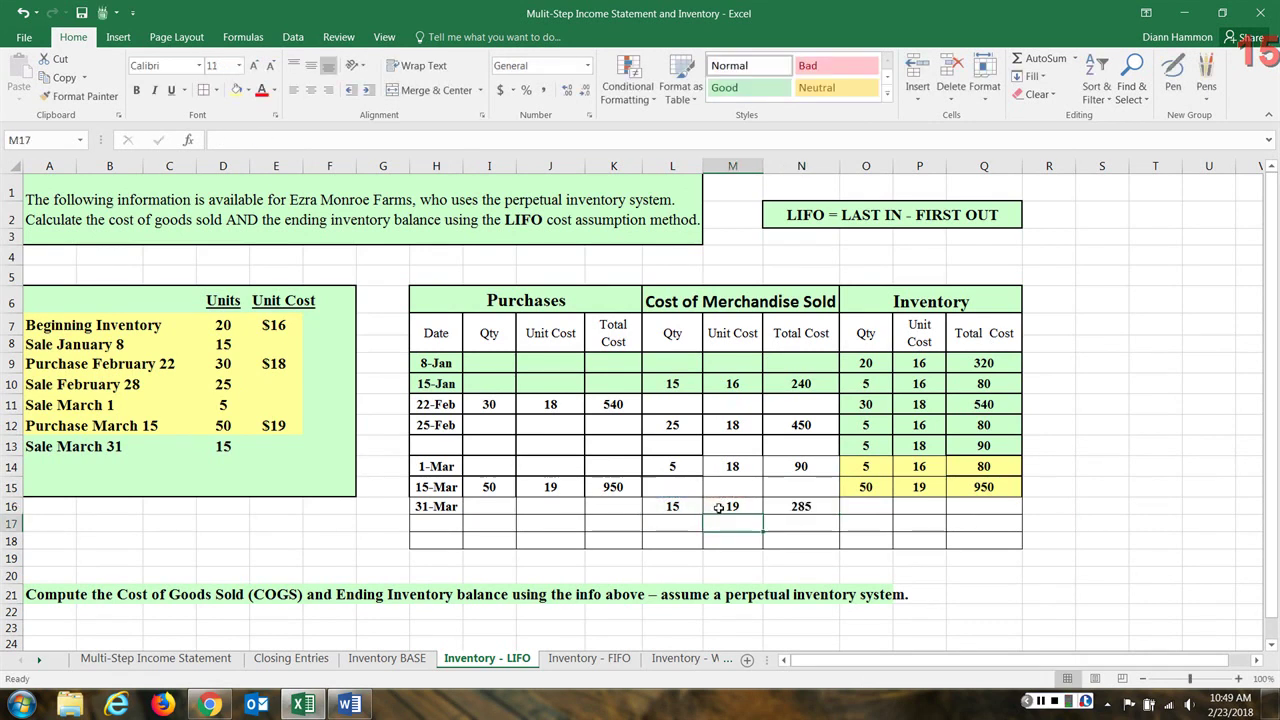
Copy the remaining inventory layer from O14:Q14 to O16:Q16
{"action": "left_click", "coordinate": [870, 507]}
{"action": "left_click_drag", "start_coordinate": [866, 466], "coordinate": [985, 467]}
{"action": "right_click", "coordinate": [998, 466]}
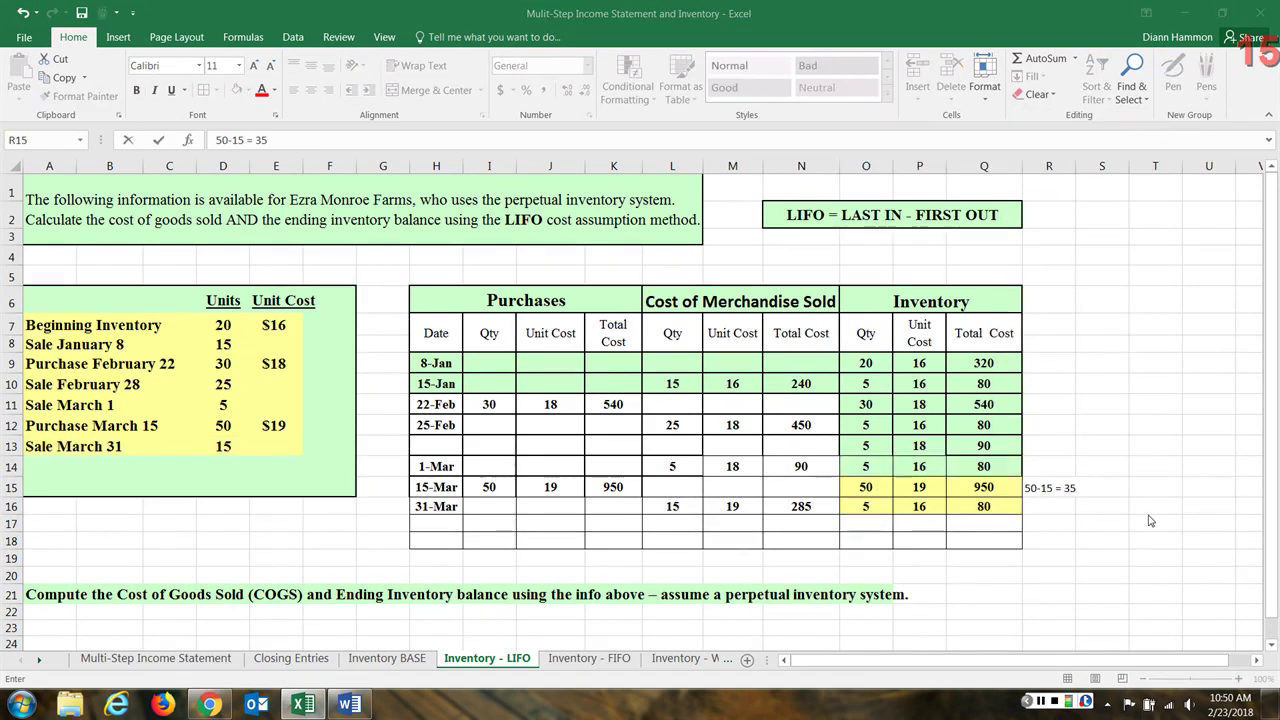
Enter the remaining March 15 inventory layer in row 17 with quantity 35 and unit cost 19
{"action": "left_click", "coordinate": [1047, 487]}
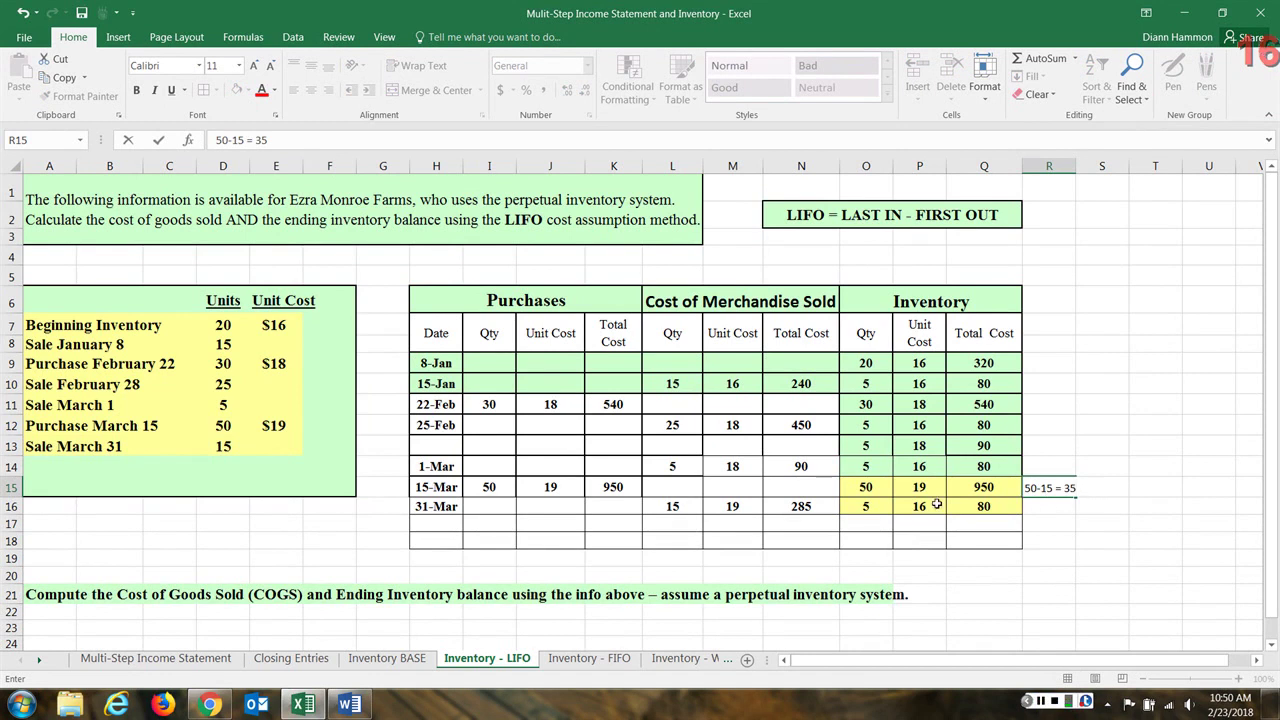
{"action": "left_click", "coordinate": [876, 523]}
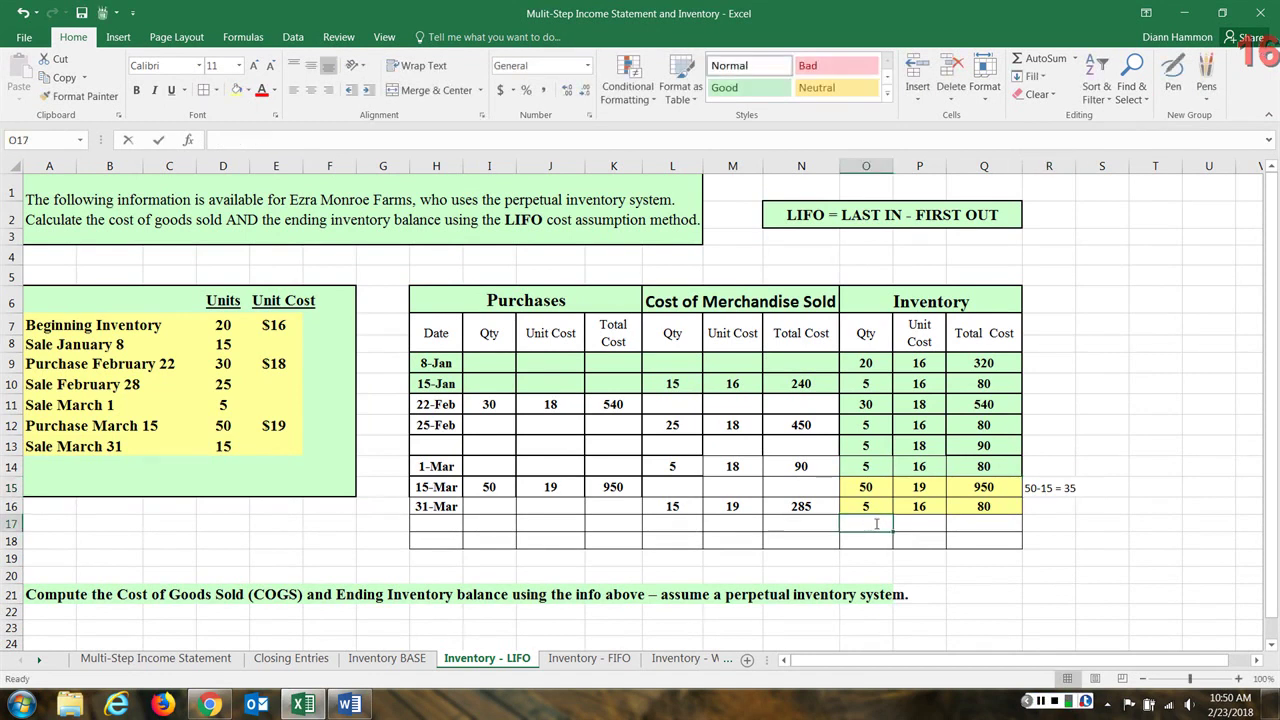
{"action": "type", "text": "35"}
{"action": "left_click", "coordinate": [905, 525]}
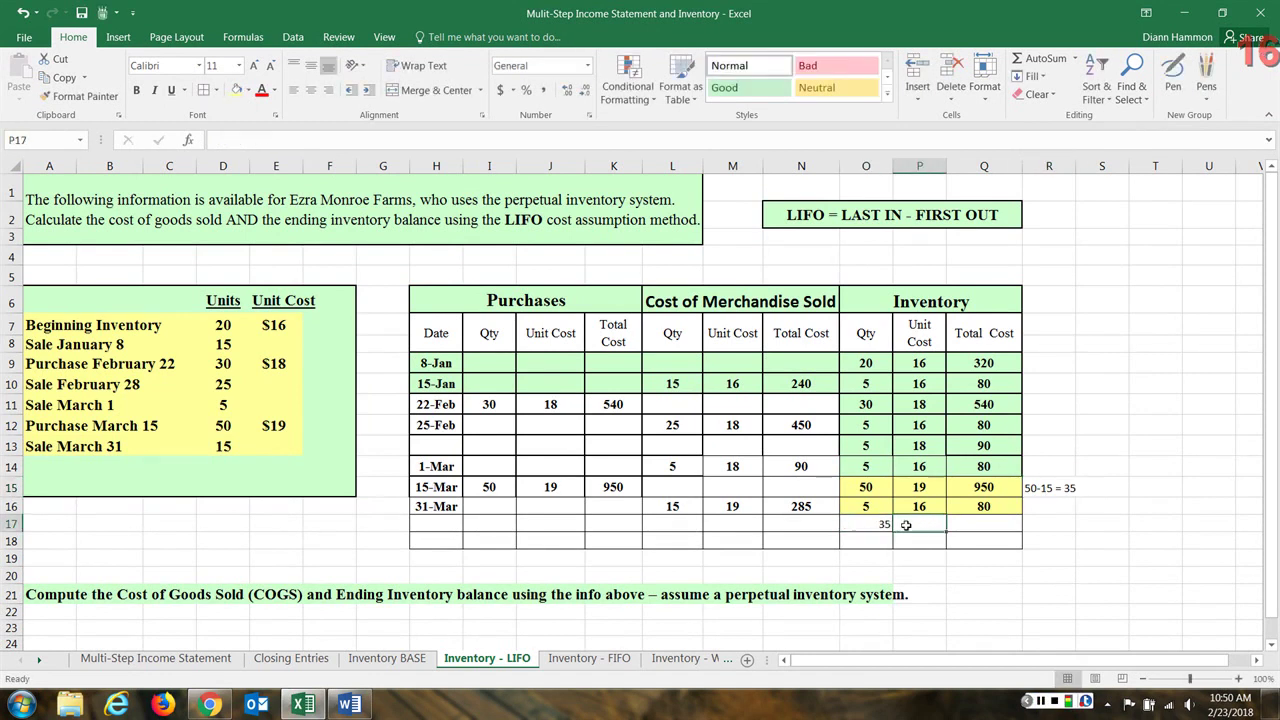
{"action": "type", "text": "19"}
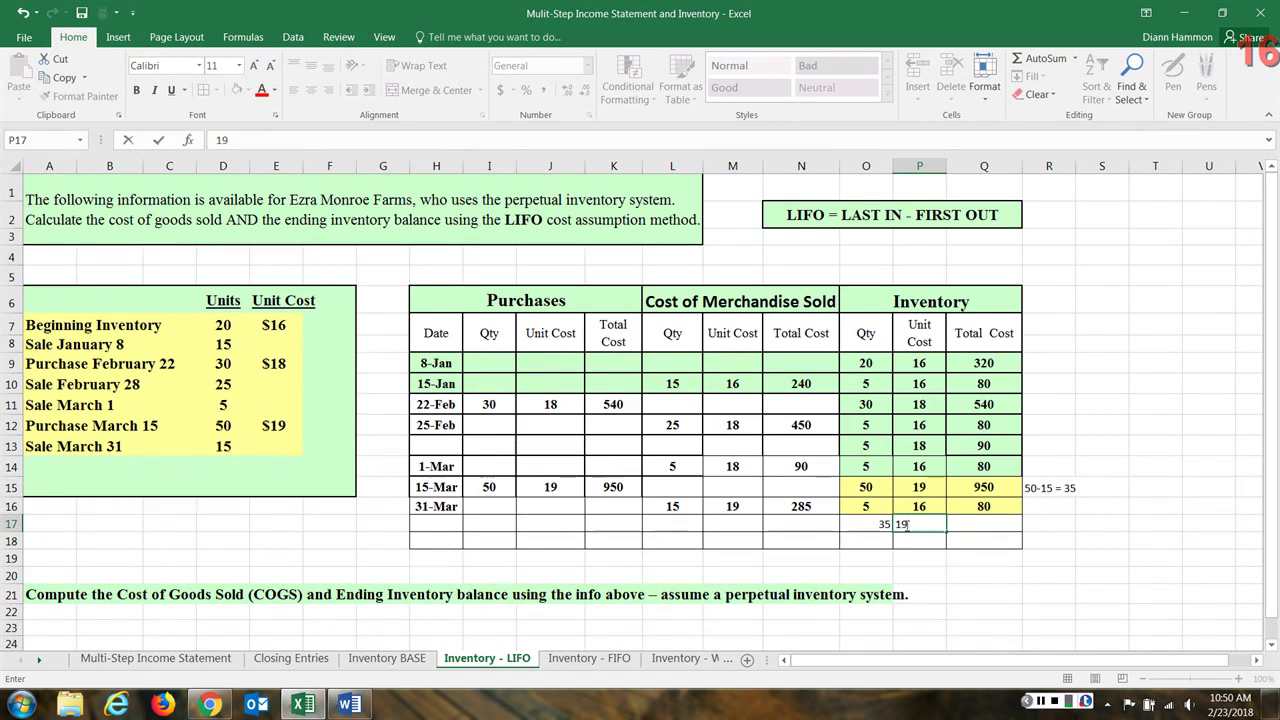
{"action": "left_click", "coordinate": [1040, 704]}
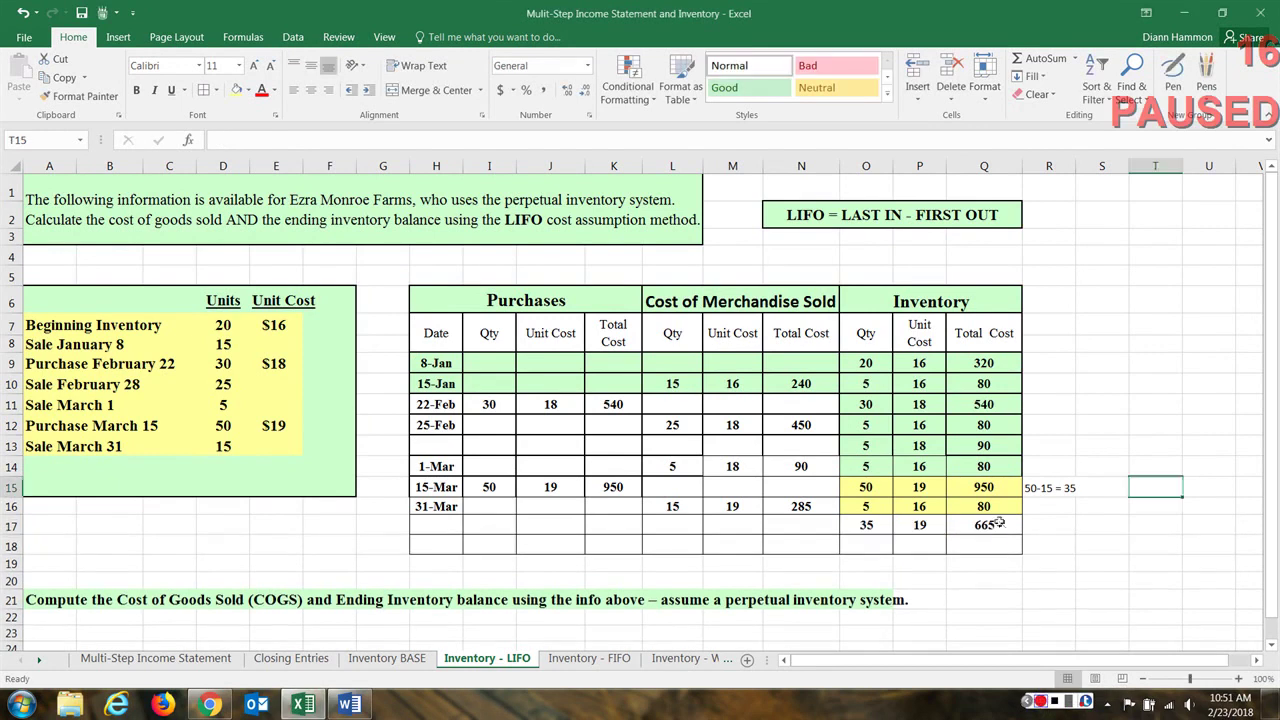
{"action": "left_click", "coordinate": [998, 523]}
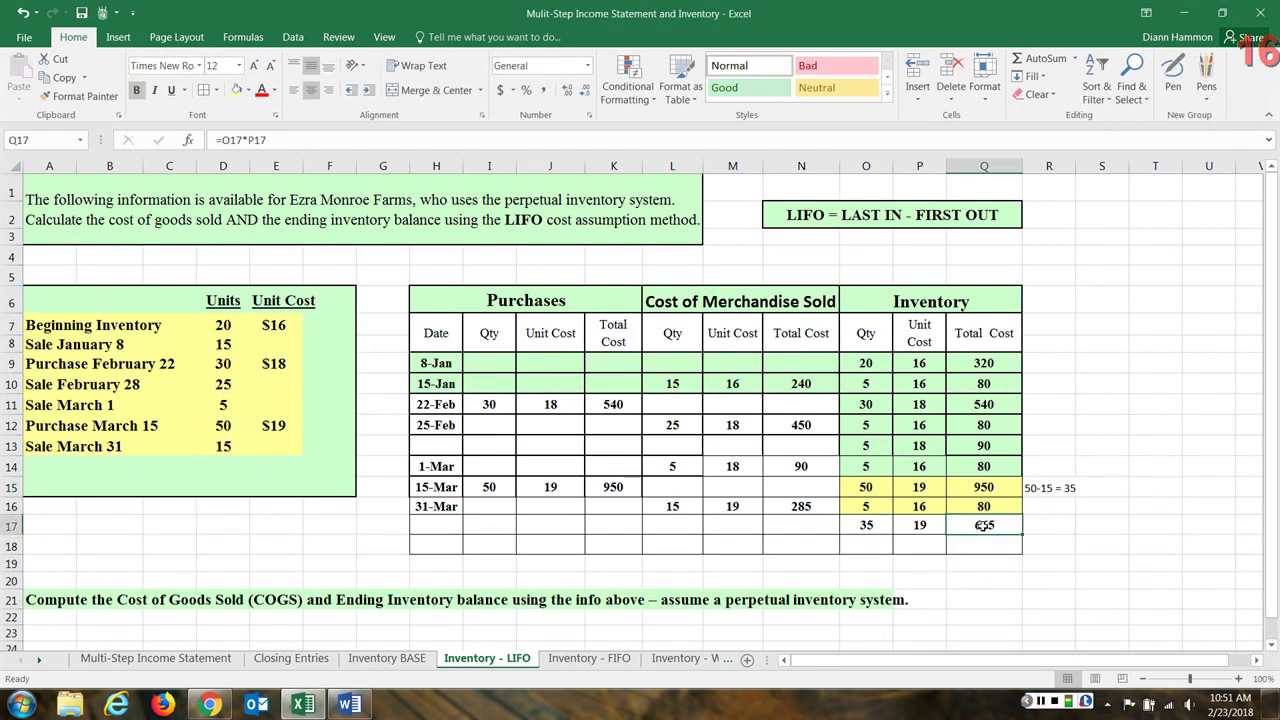
Fill the used-up inventory layer in O15:Q15 with light green and clear the subtraction note in R15
{"action": "left_click_drag", "start_coordinate": [848, 487], "coordinate": [1000, 487]}
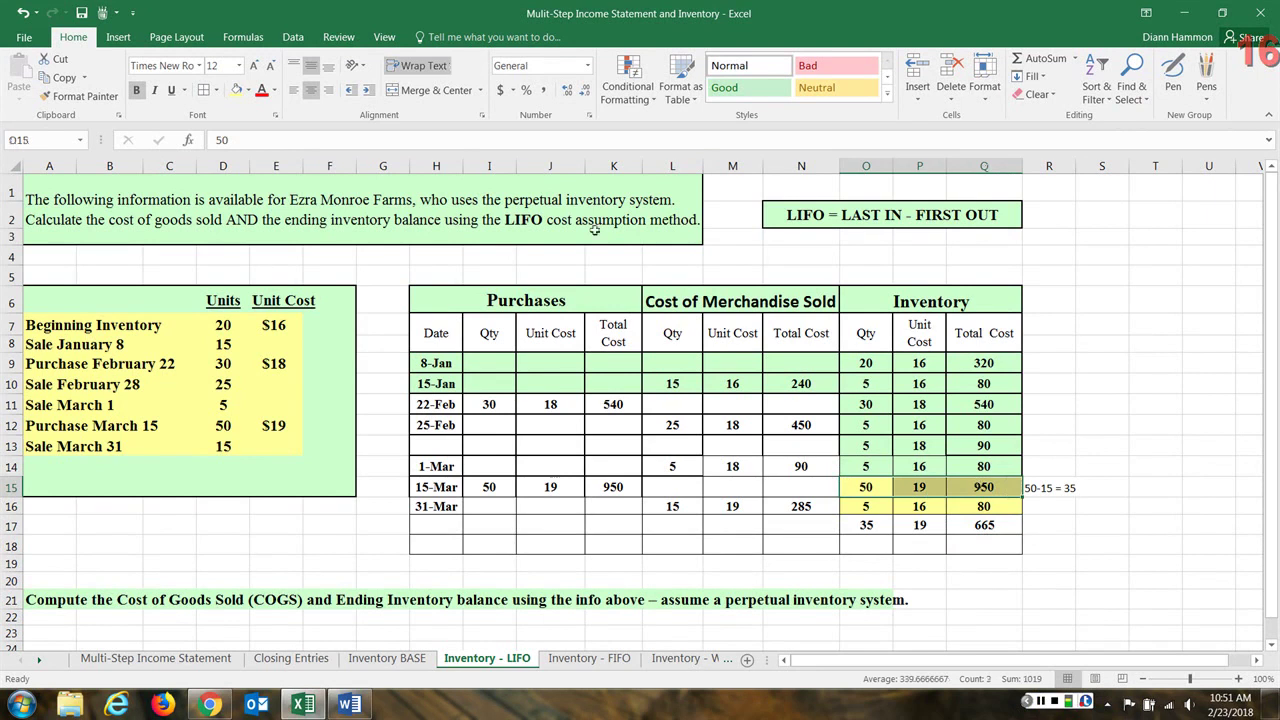
{"action": "left_click", "coordinate": [248, 90]}
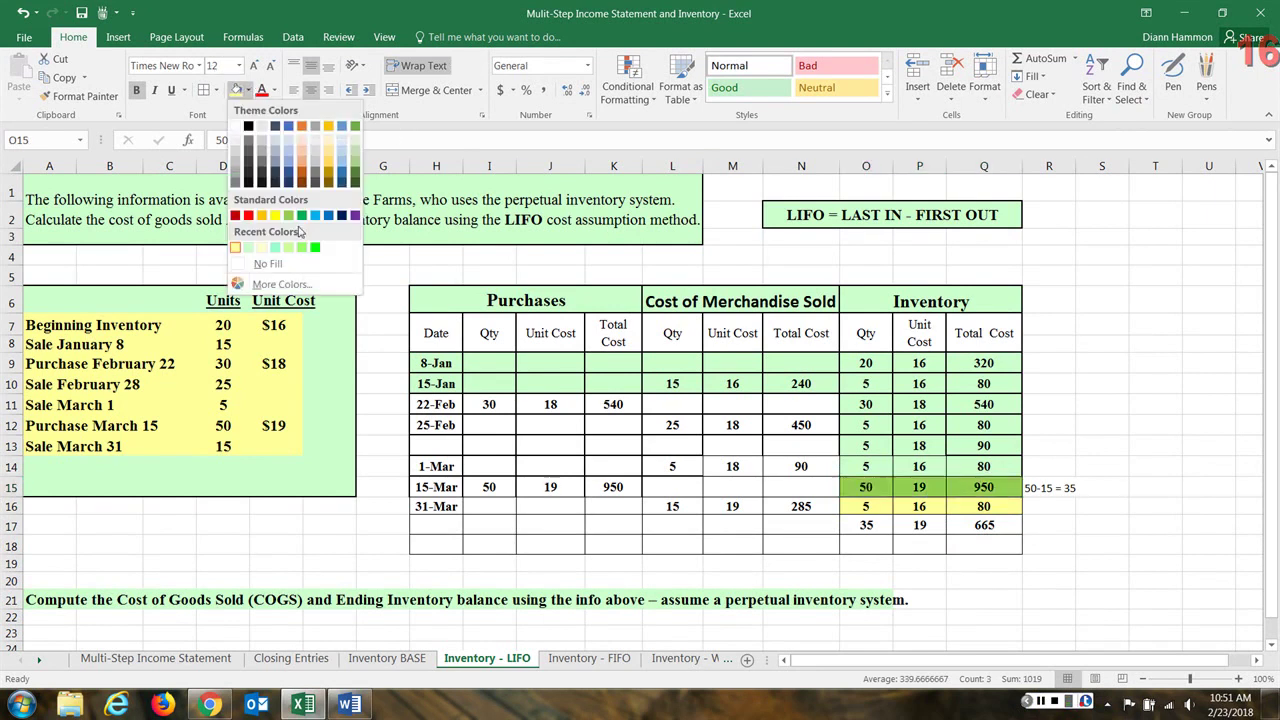
{"action": "left_click", "coordinate": [248, 247]}
{"action": "left_click", "coordinate": [984, 487]}
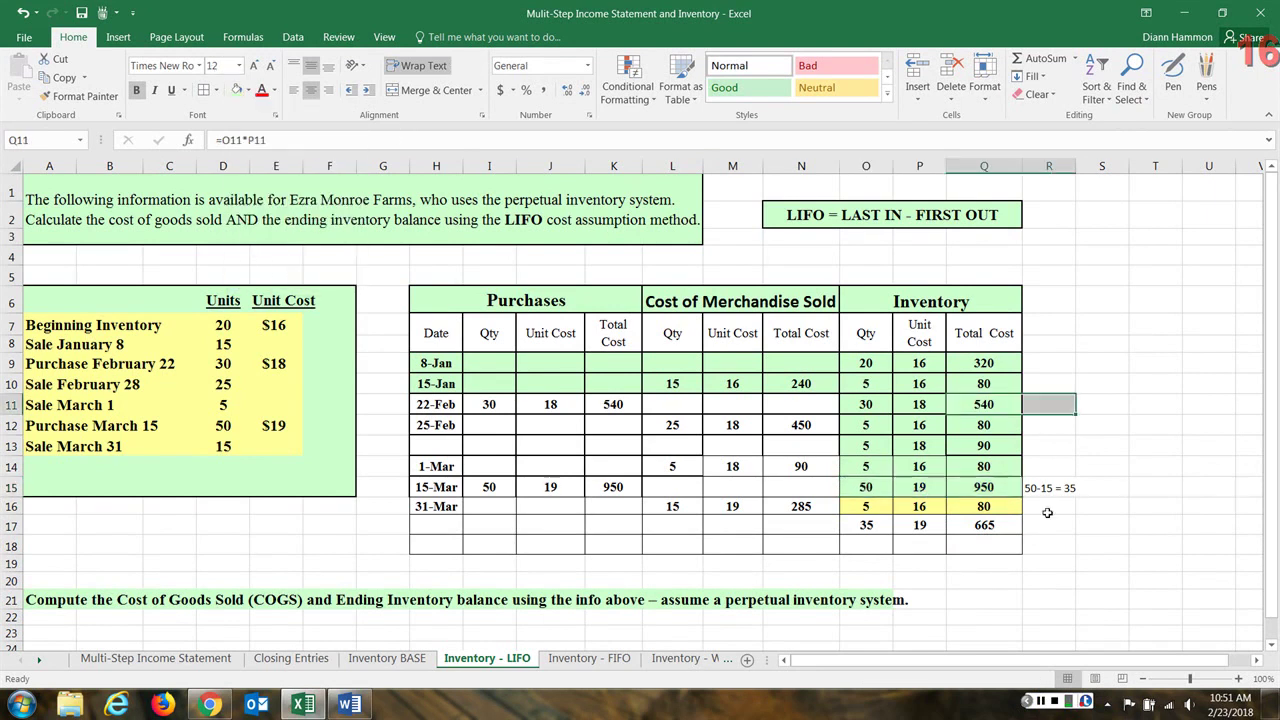
{"action": "left_click", "coordinate": [1050, 490]}
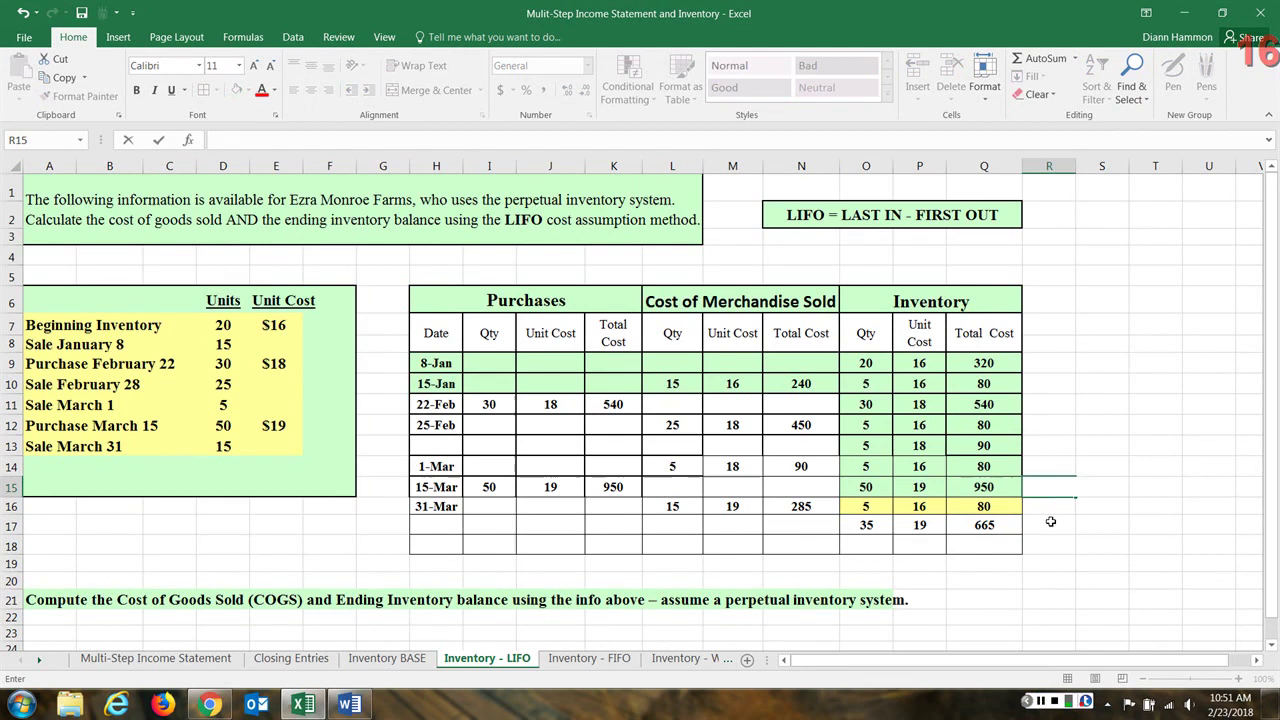
{"action": "left_click", "coordinate": [1050, 522]}
Highlight the remaining inventory layer in O17:Q17 with light yellow
{"action": "left_click_drag", "start_coordinate": [852, 522], "coordinate": [960, 521]}
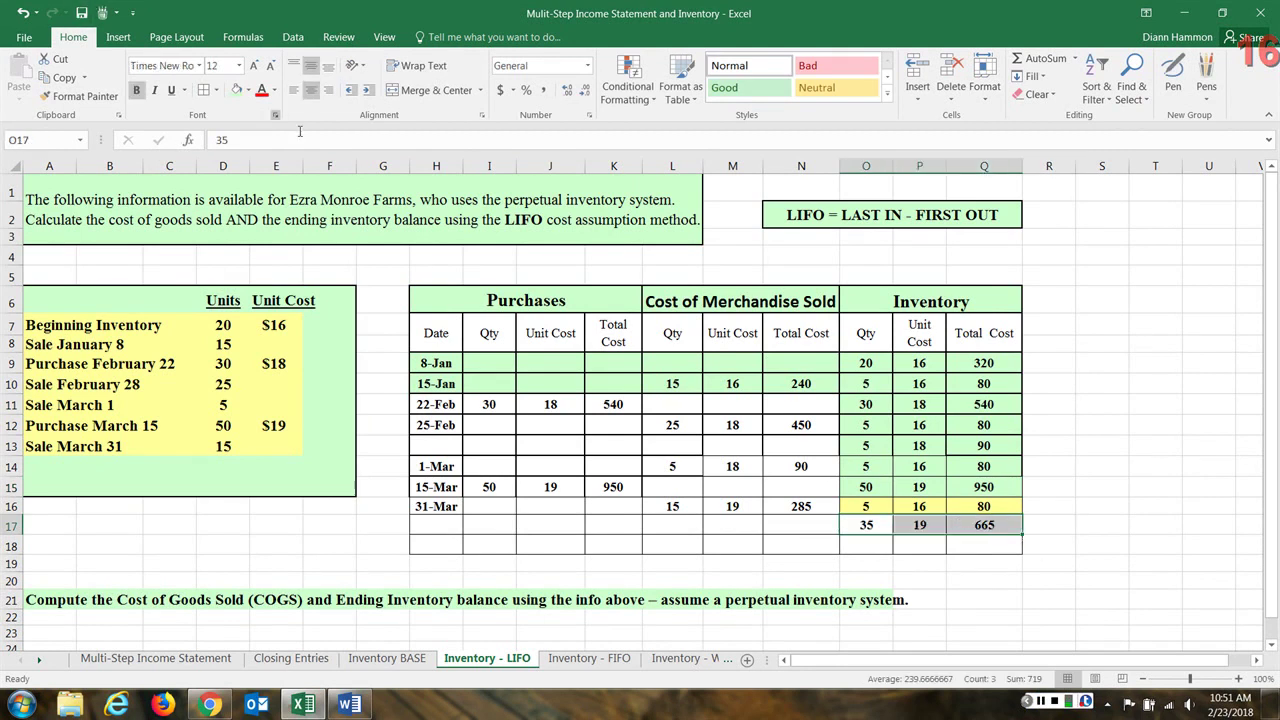
{"action": "left_click", "coordinate": [238, 94]}
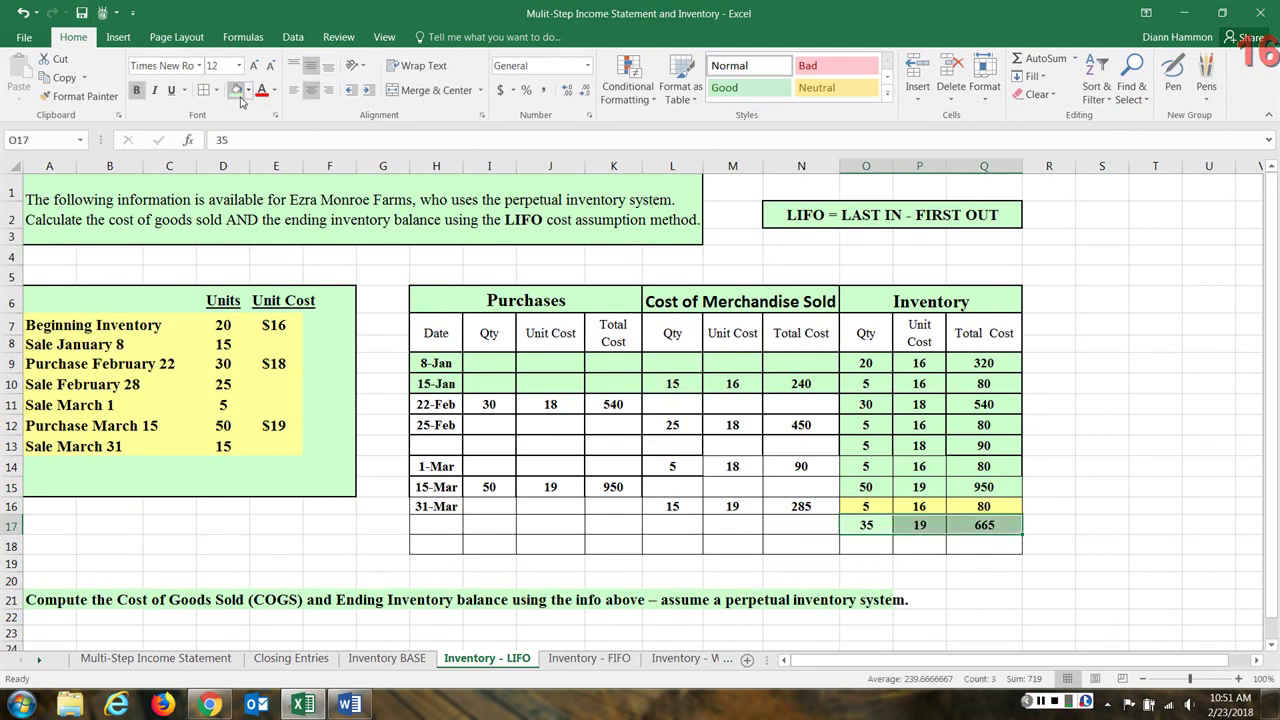
{"action": "left_click", "coordinate": [248, 91]}
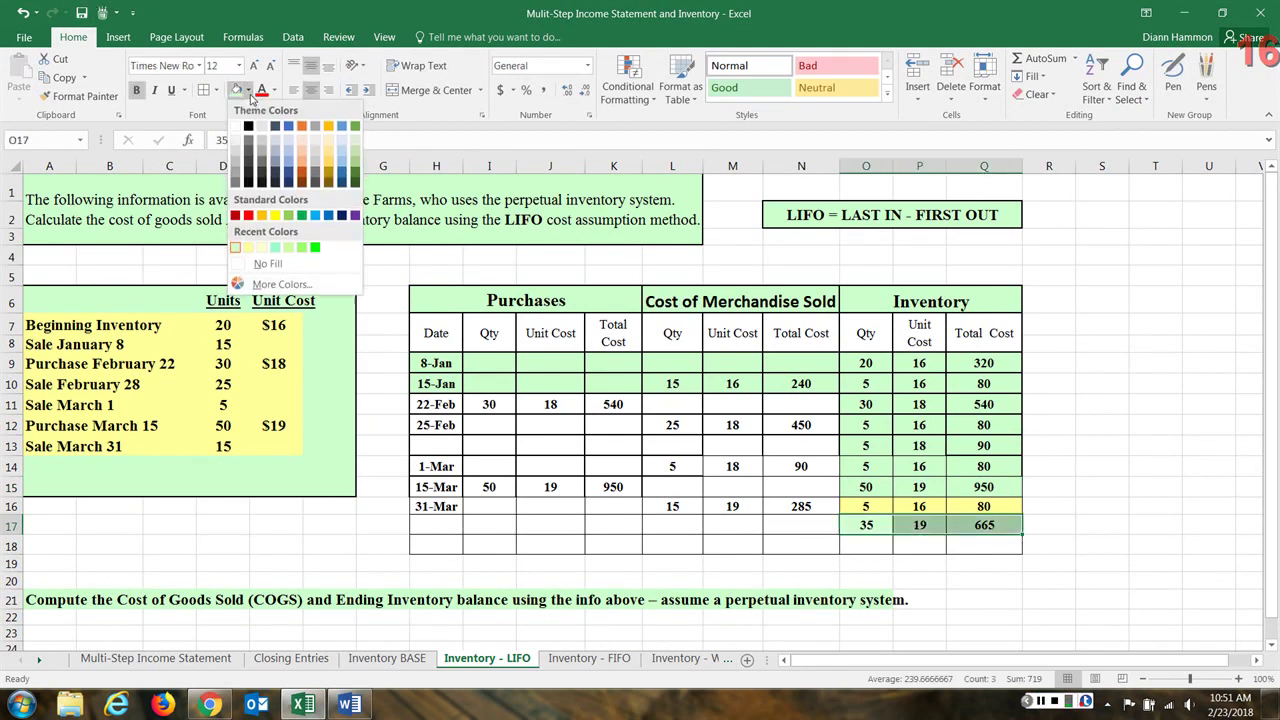
{"action": "left_click", "coordinate": [249, 249]}
{"action": "left_click", "coordinate": [1098, 429]}
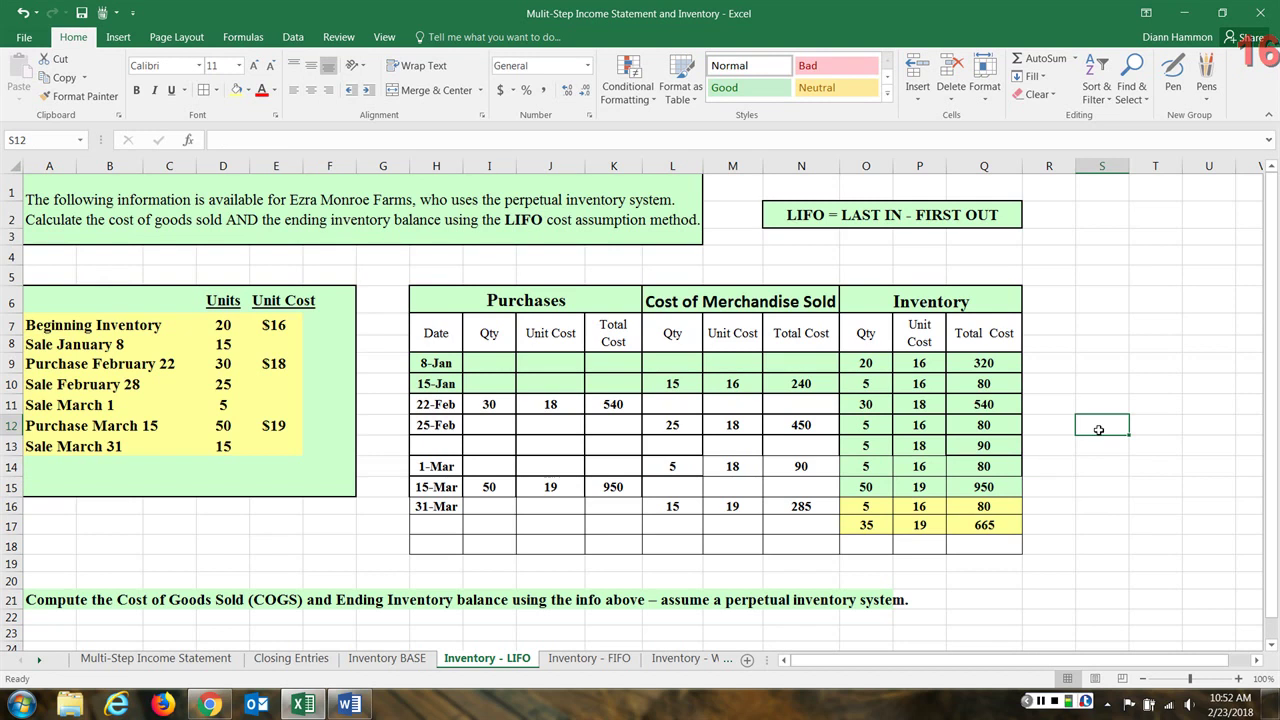
Check the Total Cost figures and their sum under Cost of Merchandise Sold in N9:N18
{"action": "left_click_drag", "start_coordinate": [785, 380], "coordinate": [809, 543]}
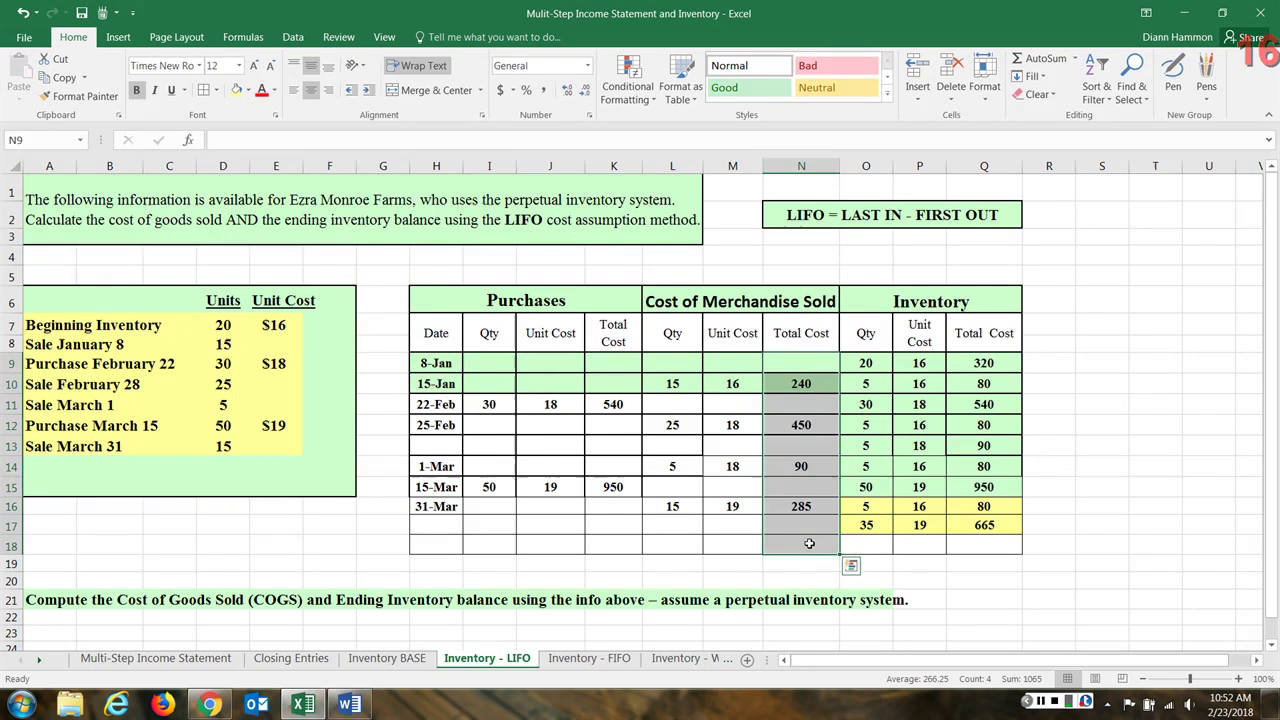
{"action": "left_click", "coordinate": [1170, 564]}
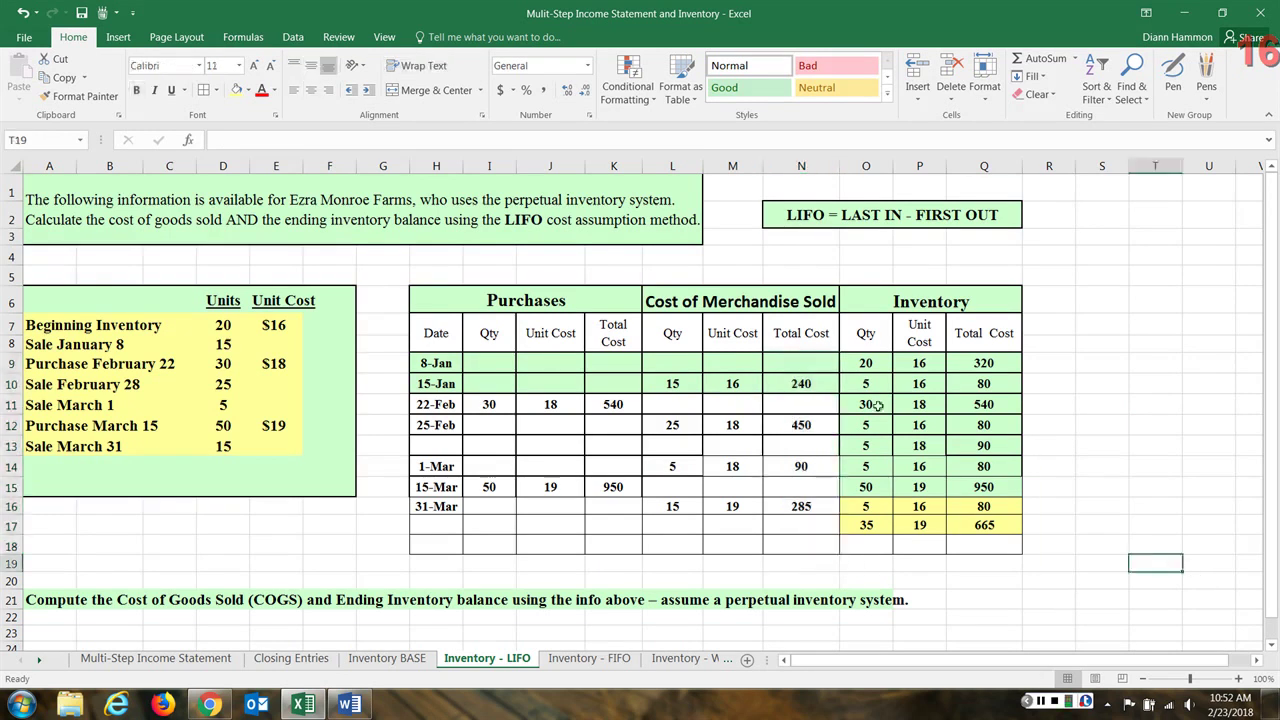
{"action": "left_click", "coordinate": [805, 380]}
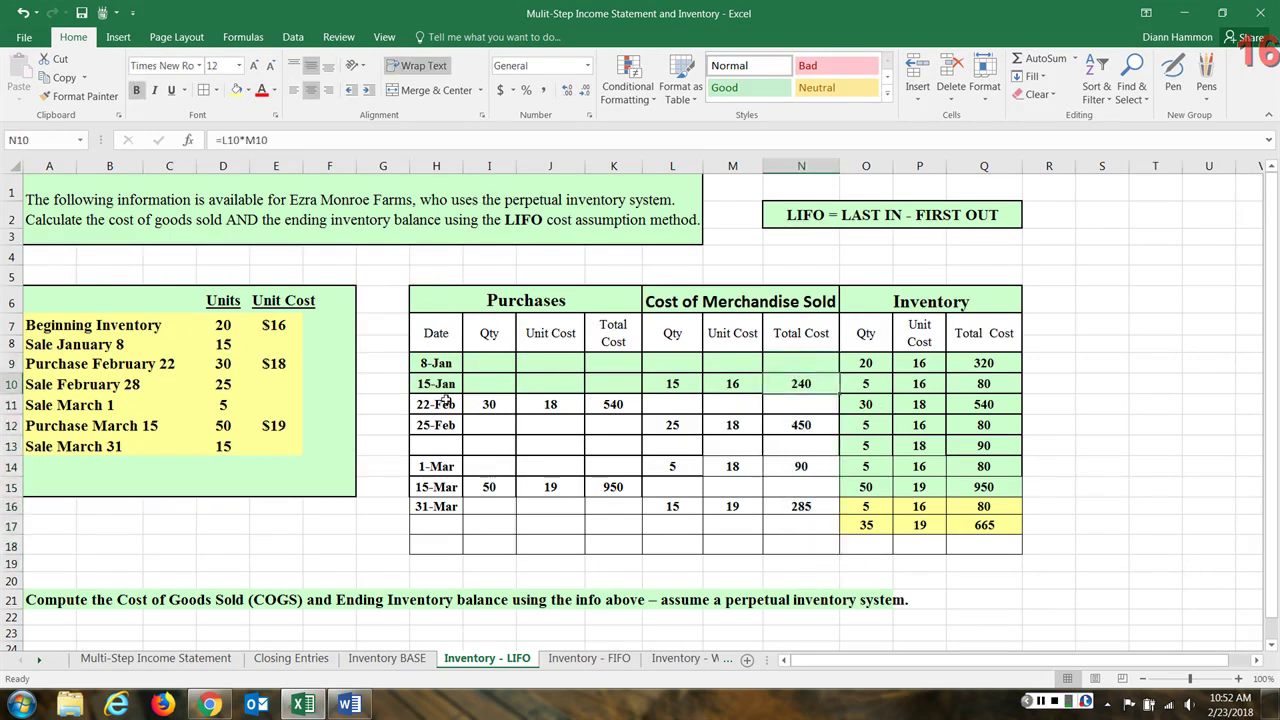
{"action": "left_click", "coordinate": [1042, 701]}
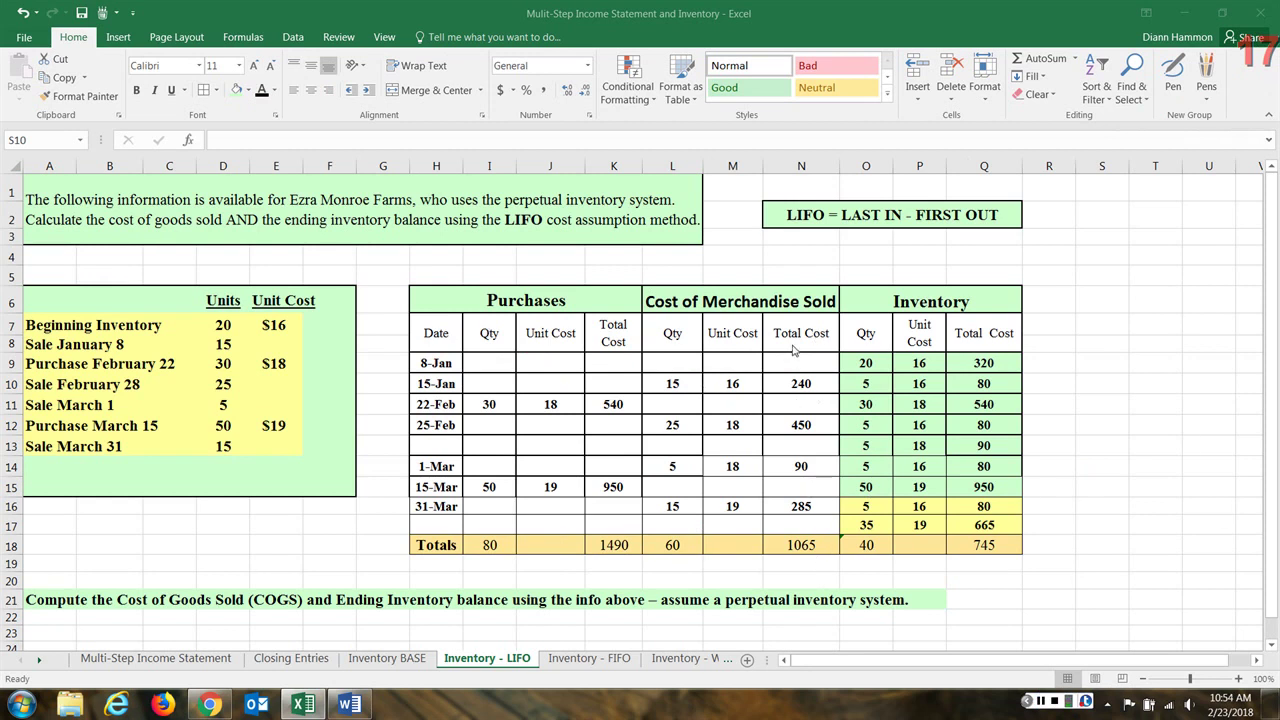
Bold the Cost of Merchandise Sold total in N18 and the Inventory totals in O18:Q18
{"action": "left_click", "coordinate": [801, 547]}
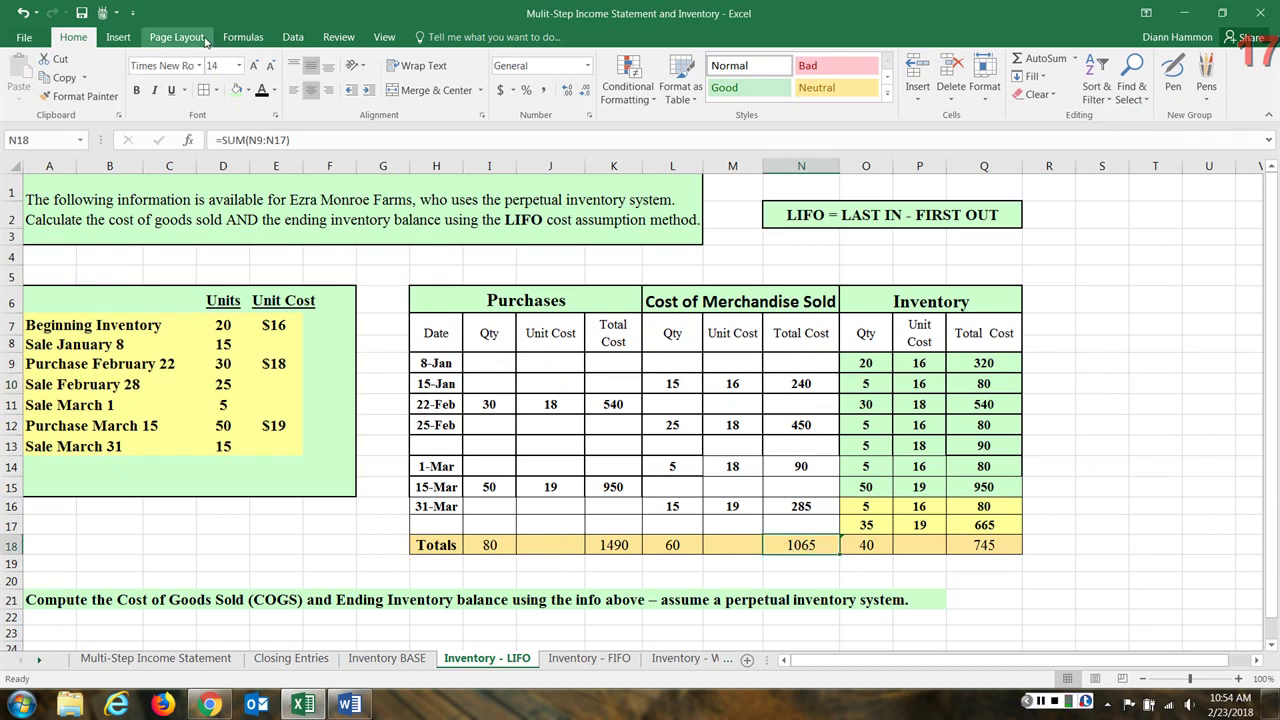
{"action": "left_click", "coordinate": [273, 91]}
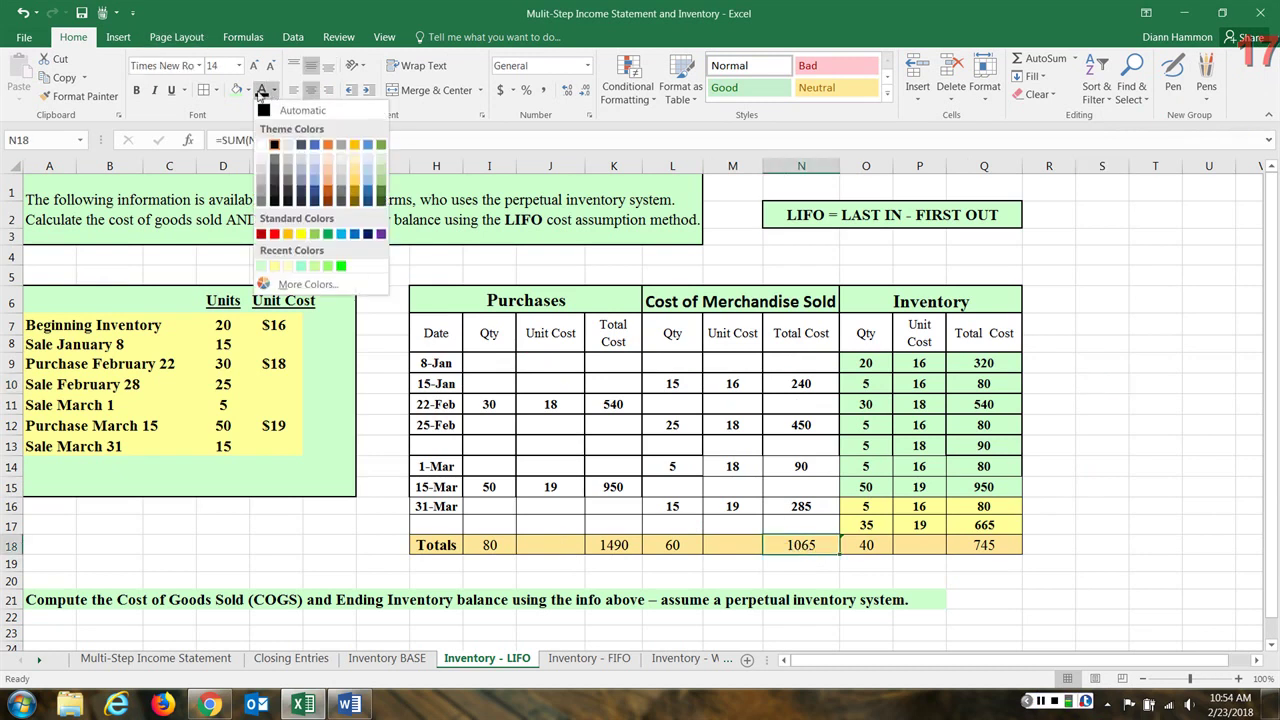
{"action": "left_click", "coordinate": [135, 91]}
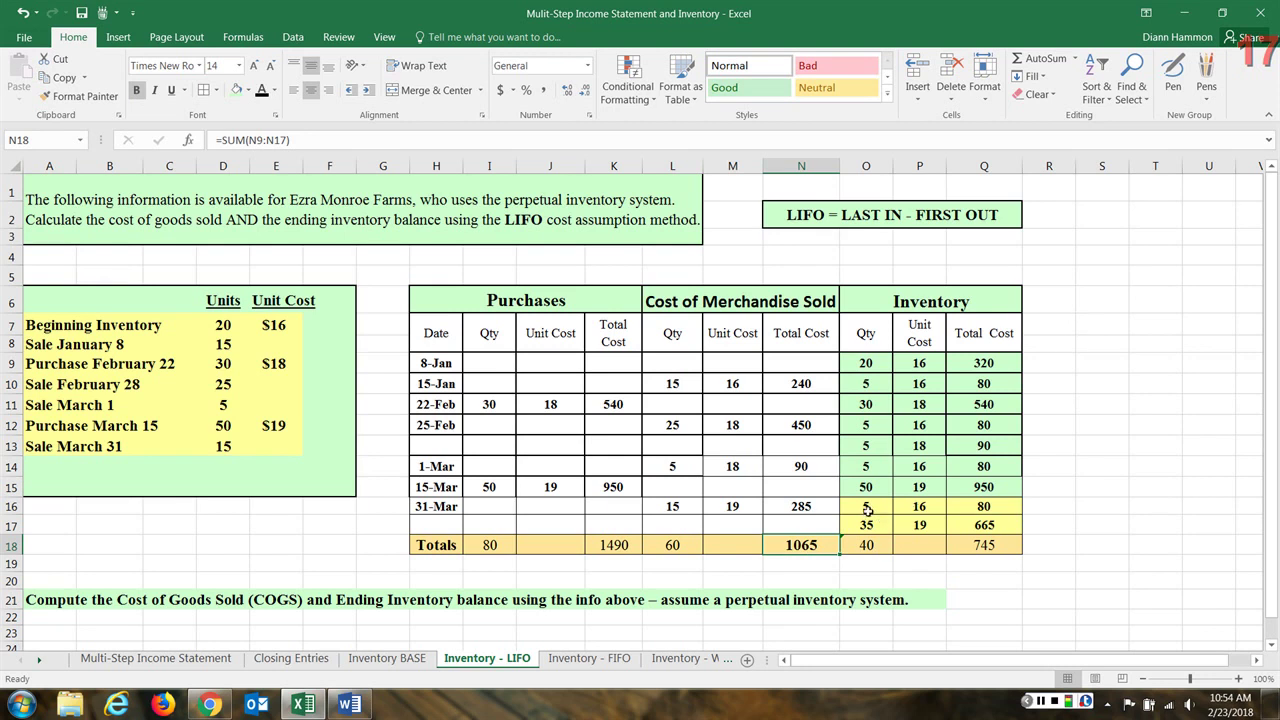
{"action": "left_click", "coordinate": [851, 549]}
{"action": "left_click_drag", "start_coordinate": [851, 549], "coordinate": [985, 547]}
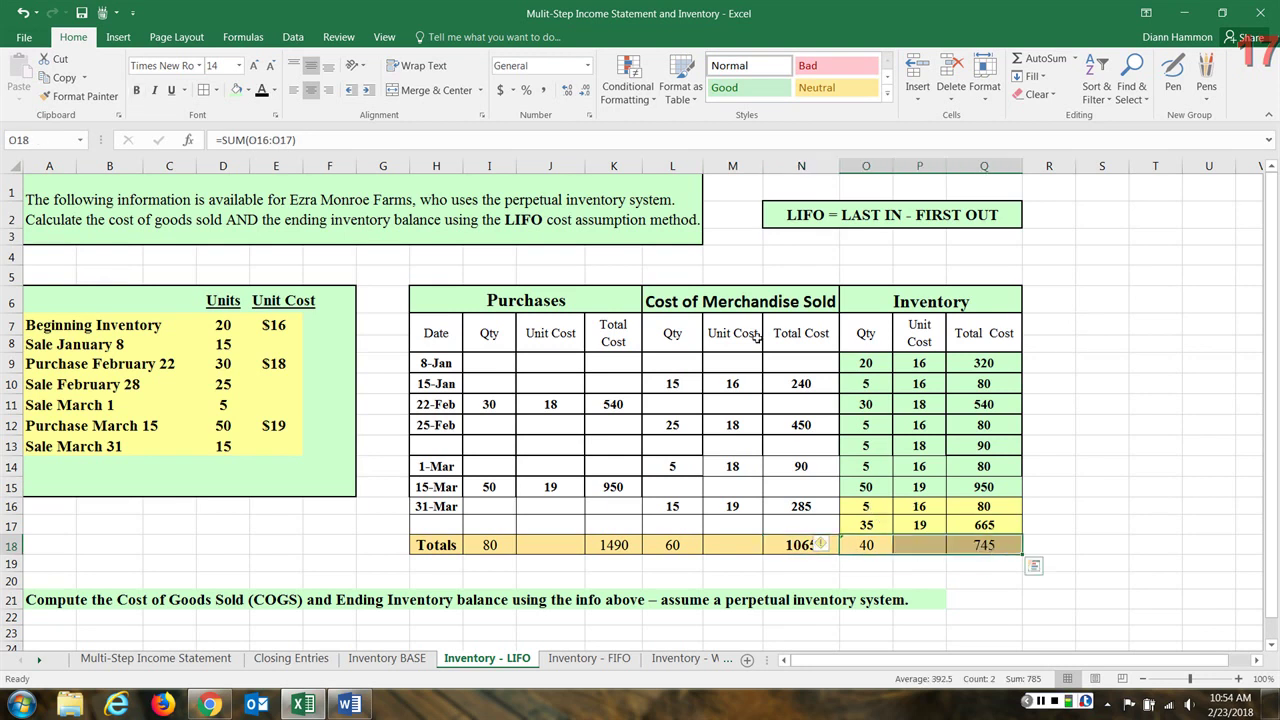
{"action": "left_click", "coordinate": [1066, 463]}
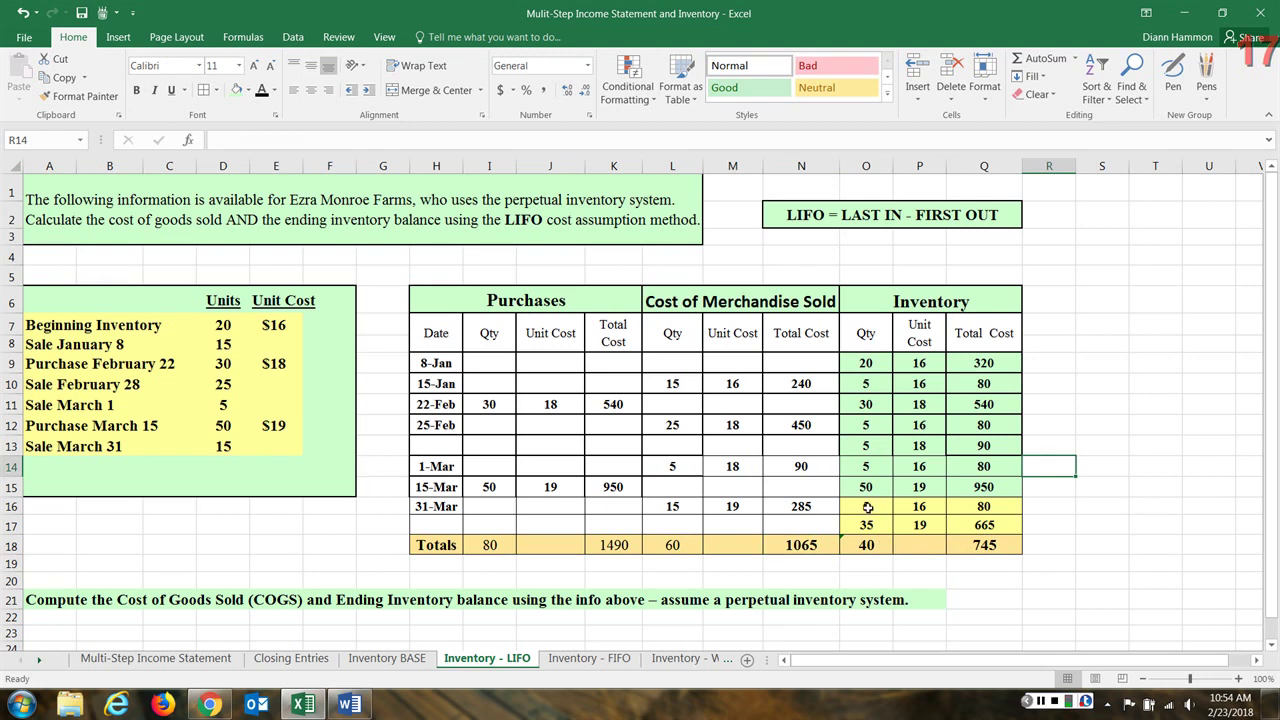
Bold the Purchases totals in I18:K18 and the sold quantity total in L18
{"action": "left_click_drag", "start_coordinate": [867, 507], "coordinate": [867, 524]}
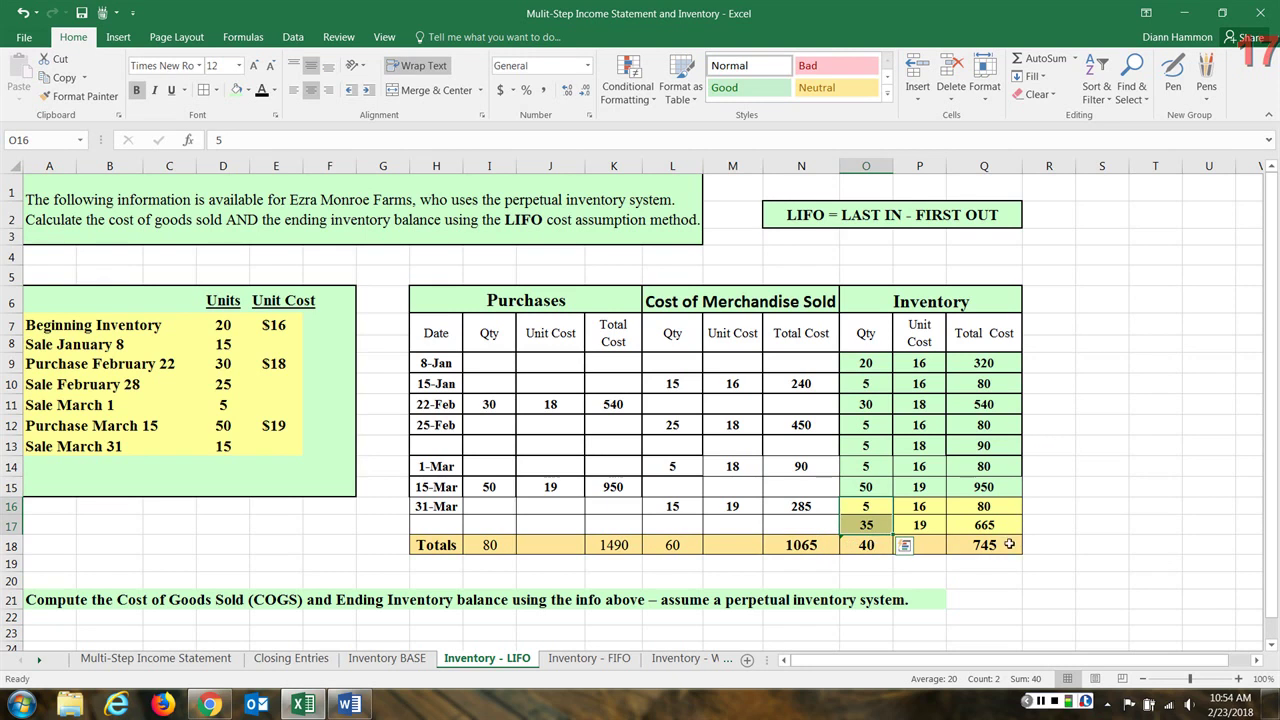
{"action": "left_click_drag", "start_coordinate": [482, 544], "coordinate": [614, 544]}
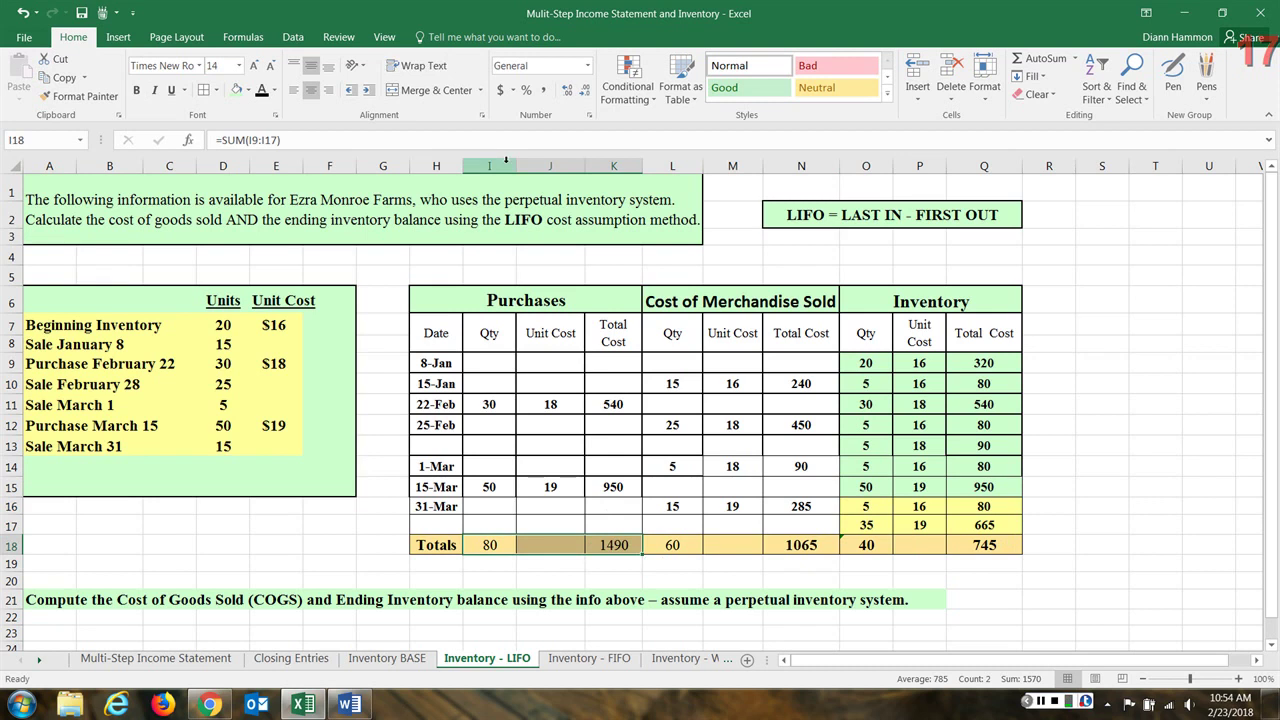
{"action": "left_click", "coordinate": [136, 90]}
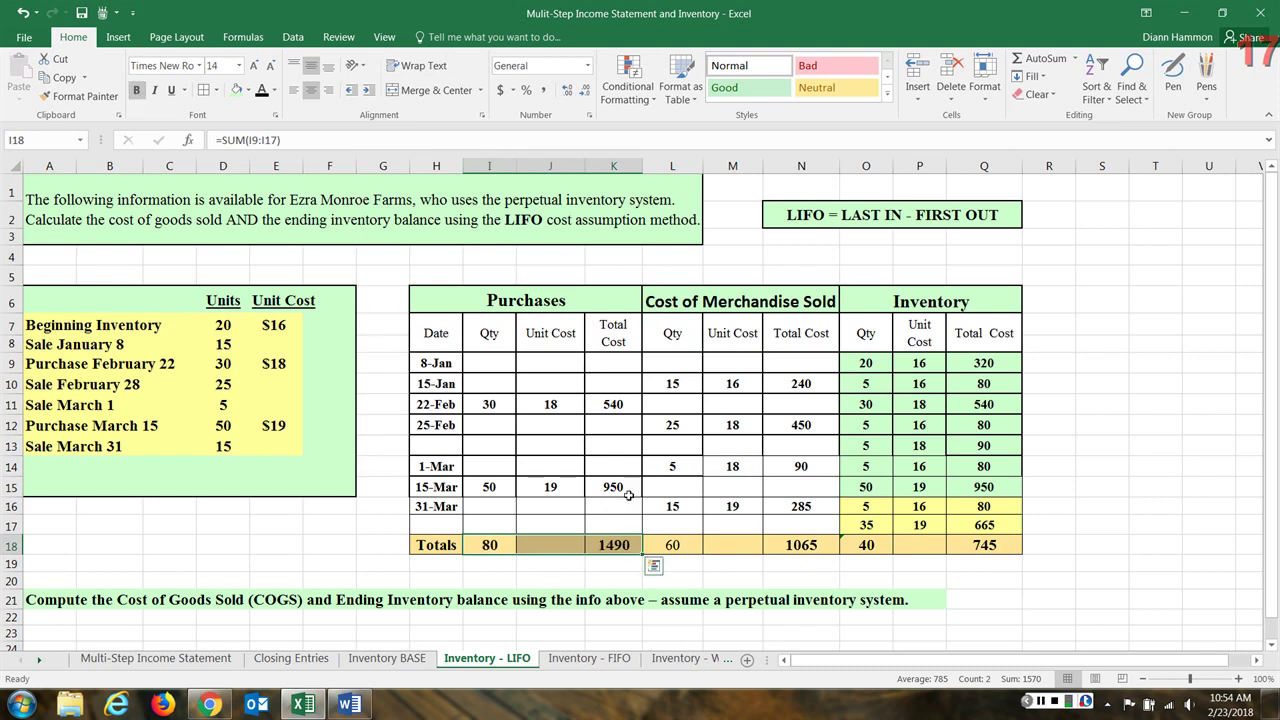
{"action": "left_click", "coordinate": [684, 548]}
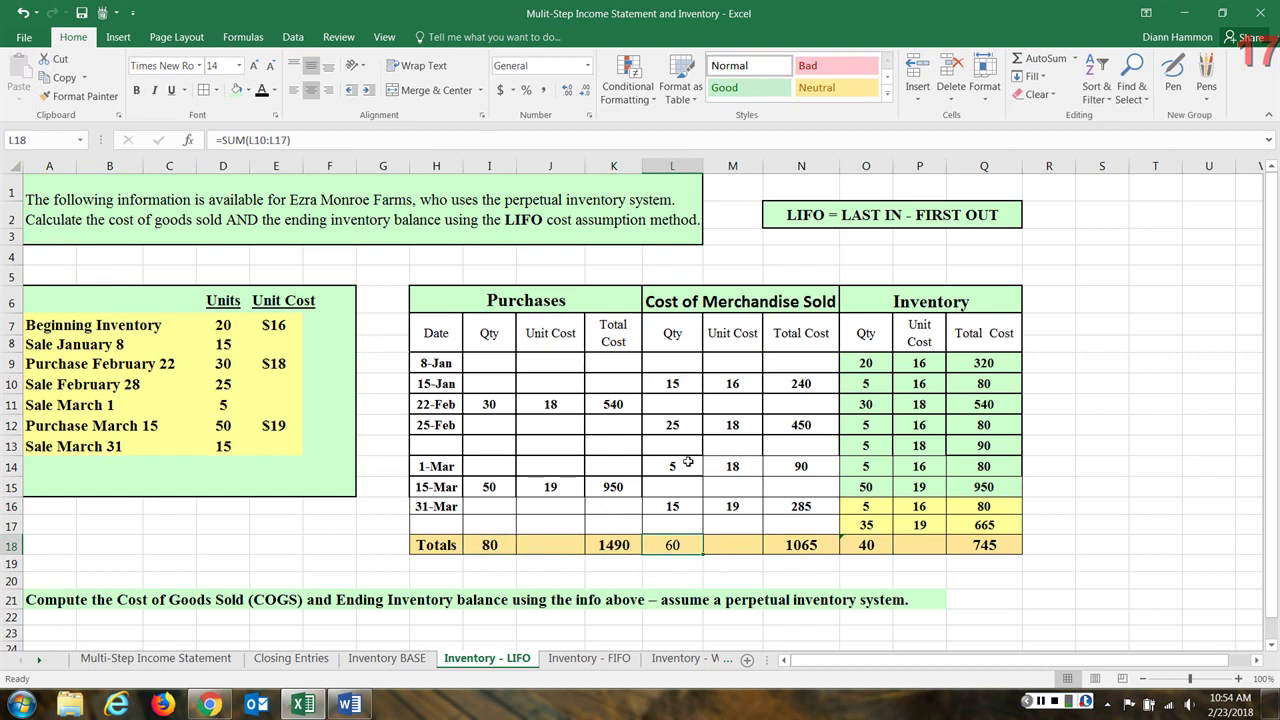
{"action": "left_click", "coordinate": [136, 90]}
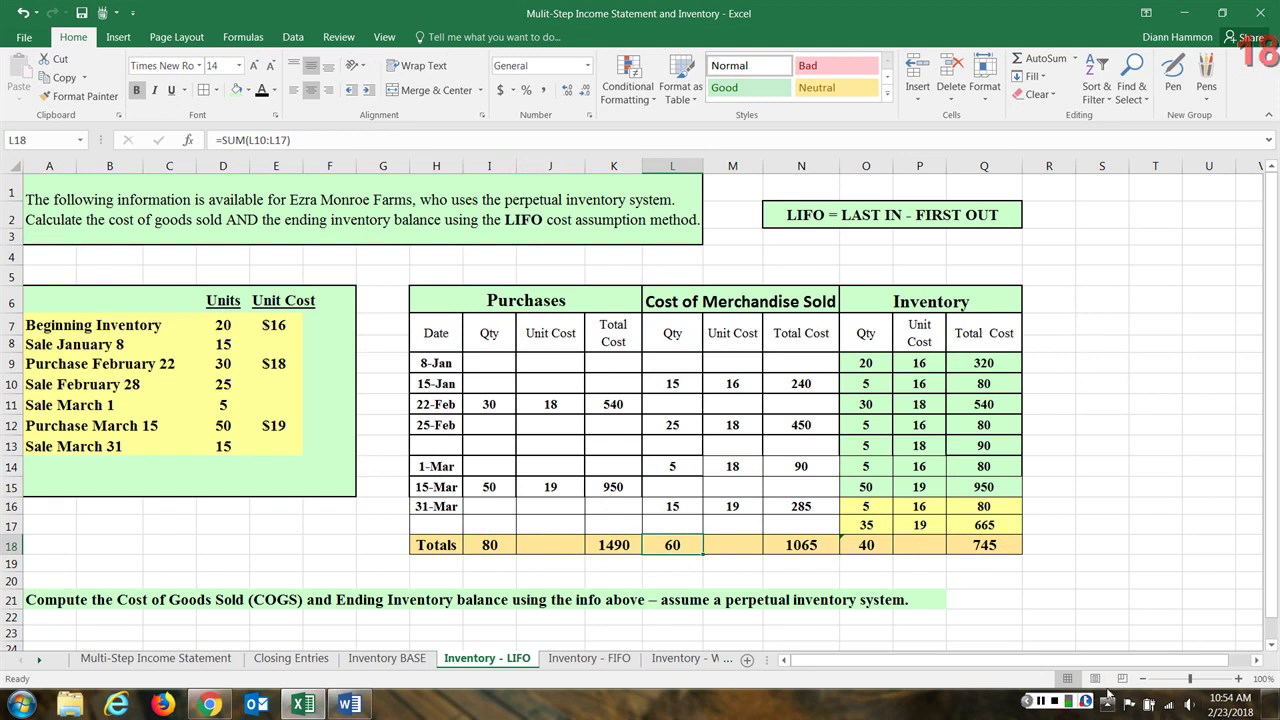
Fill the cost of goods sold total in N18 and the ending inventory total in Q18 with light blue
{"action": "left_click", "coordinate": [1256, 661]}
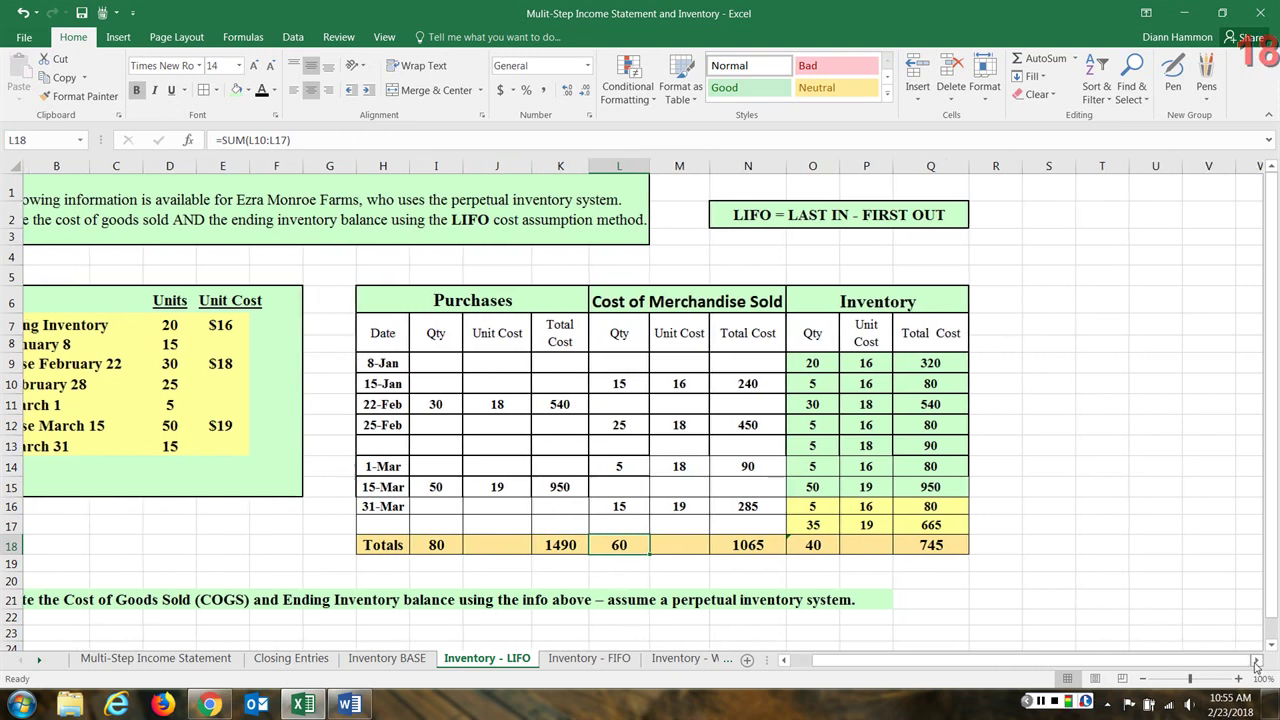
{"action": "left_click", "coordinate": [1256, 661]}
{"action": "left_click", "coordinate": [660, 541]}
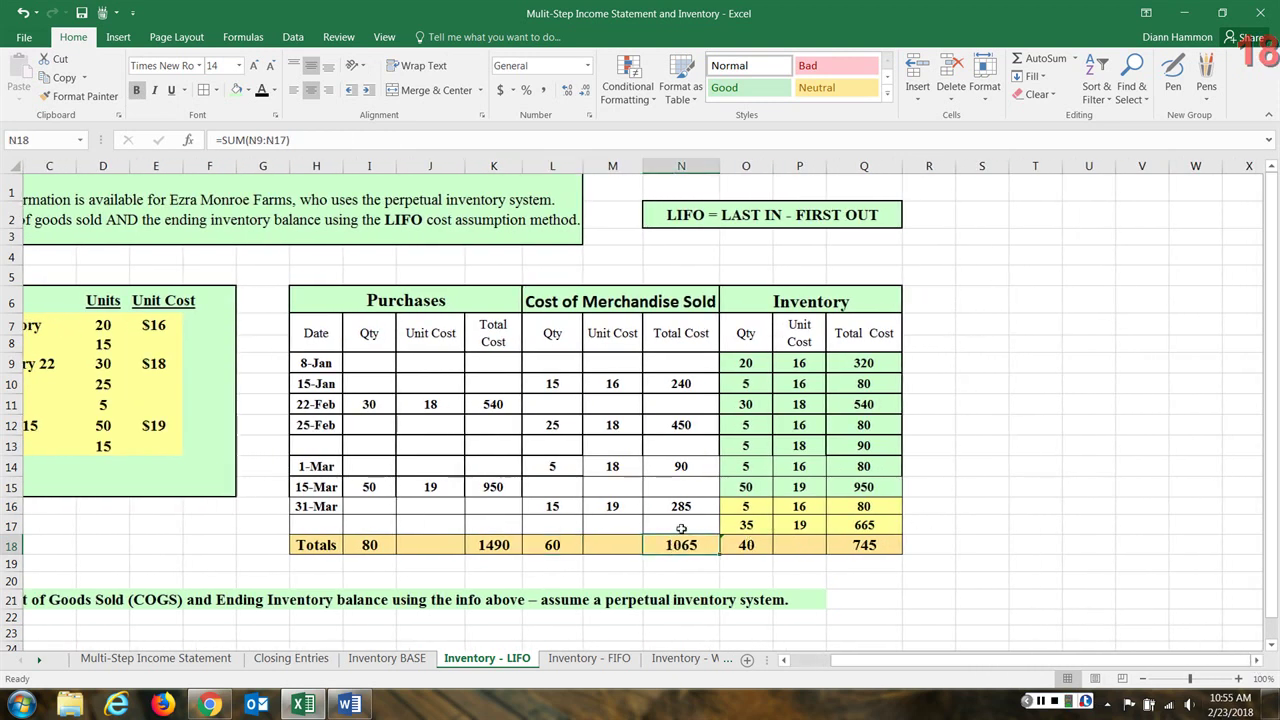
{"action": "left_click", "coordinate": [248, 91]}
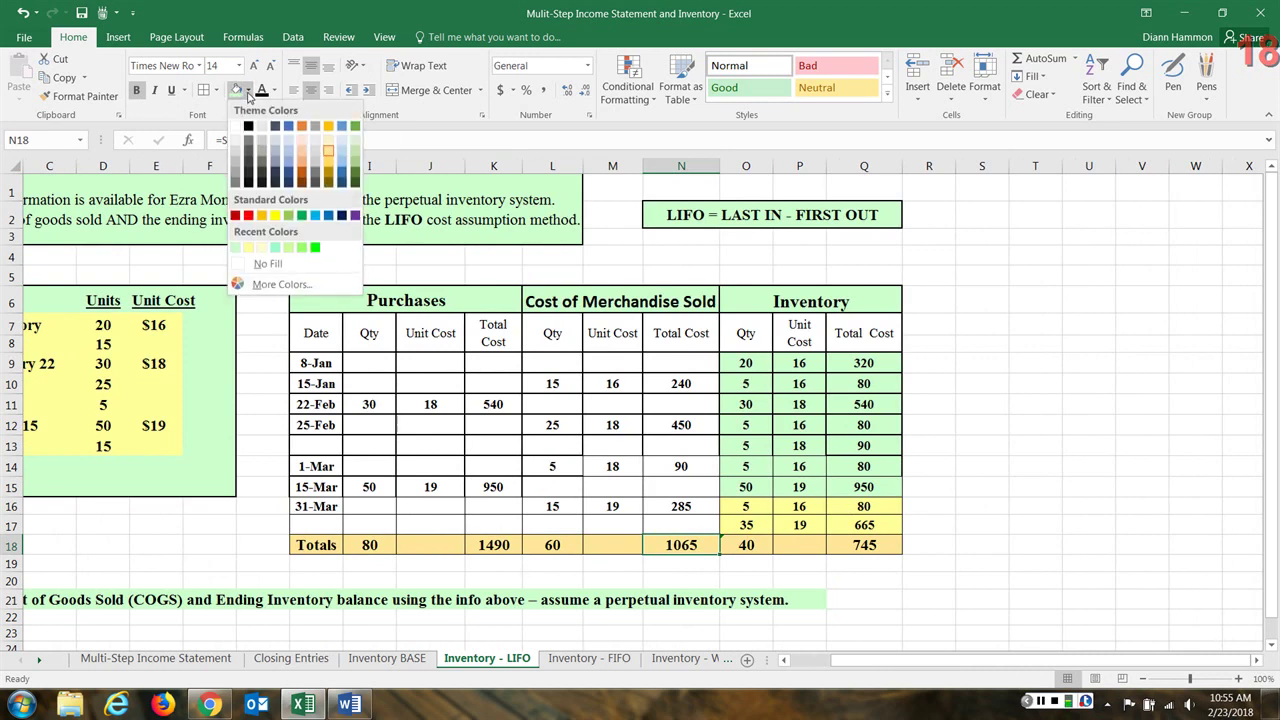
{"action": "left_click", "coordinate": [315, 216]}
{"action": "left_click", "coordinate": [891, 552]}
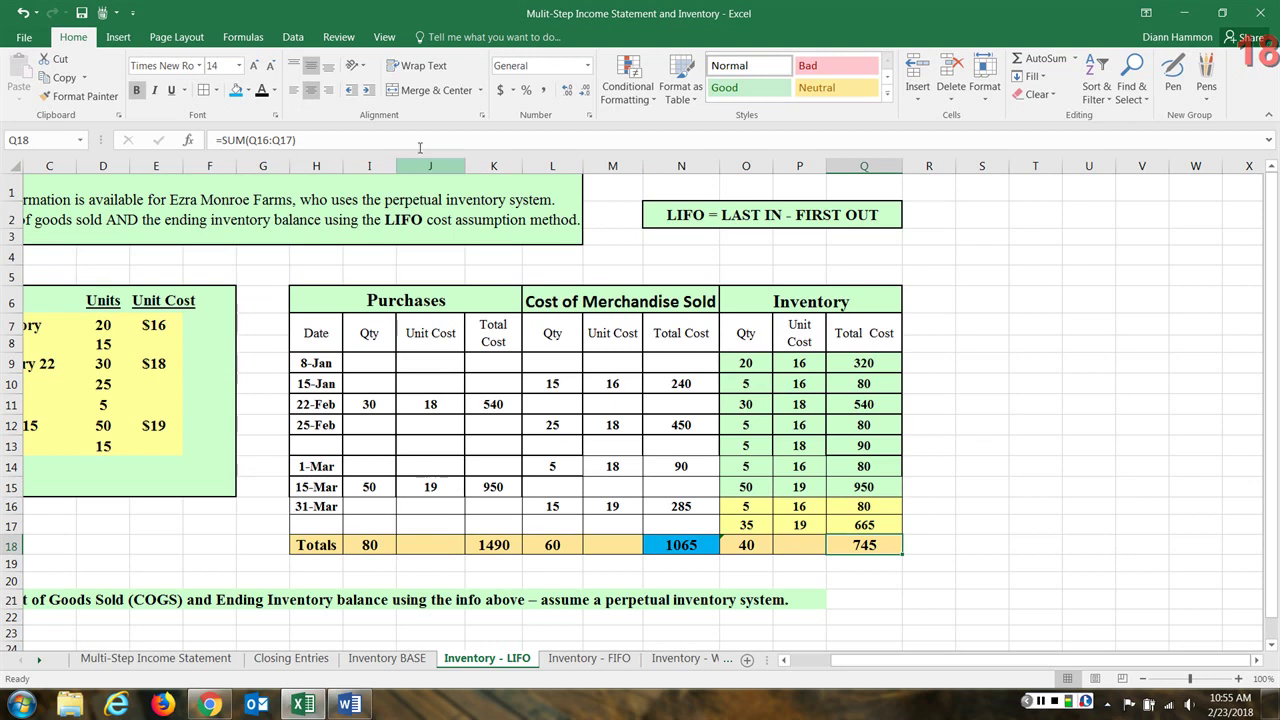
{"action": "left_click", "coordinate": [236, 89]}
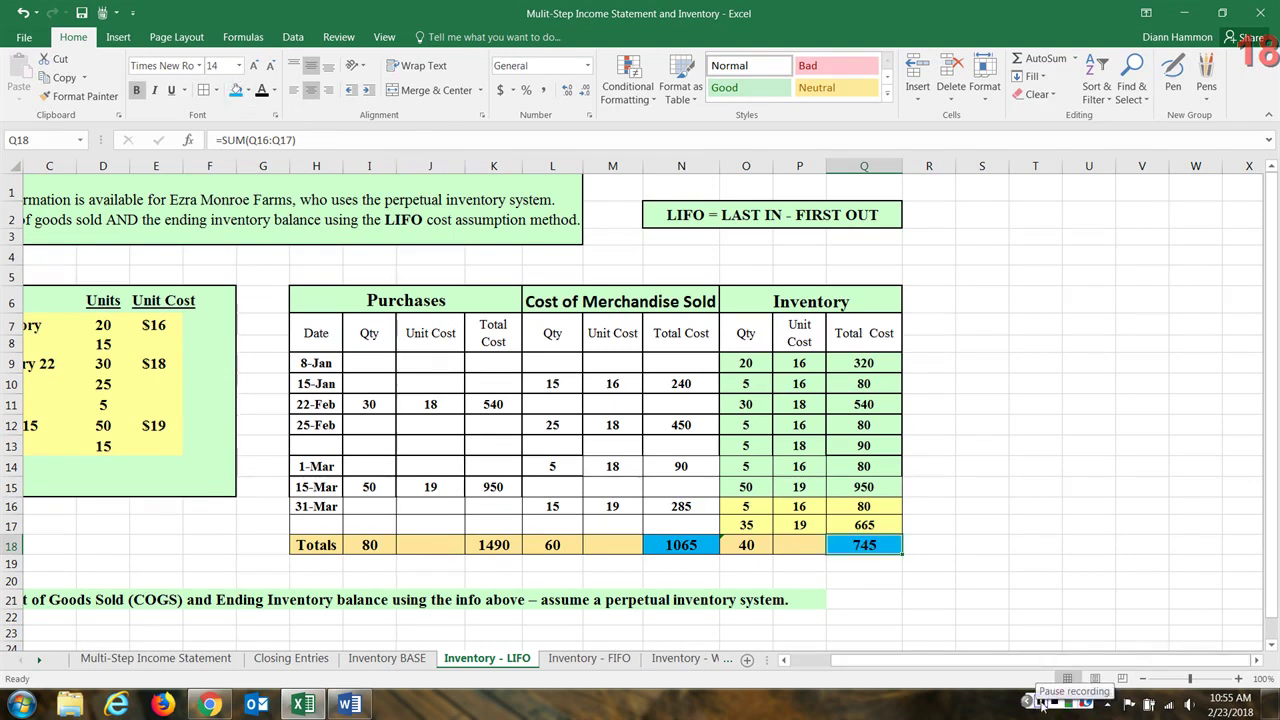
{"action": "left_click", "coordinate": [1041, 701]}
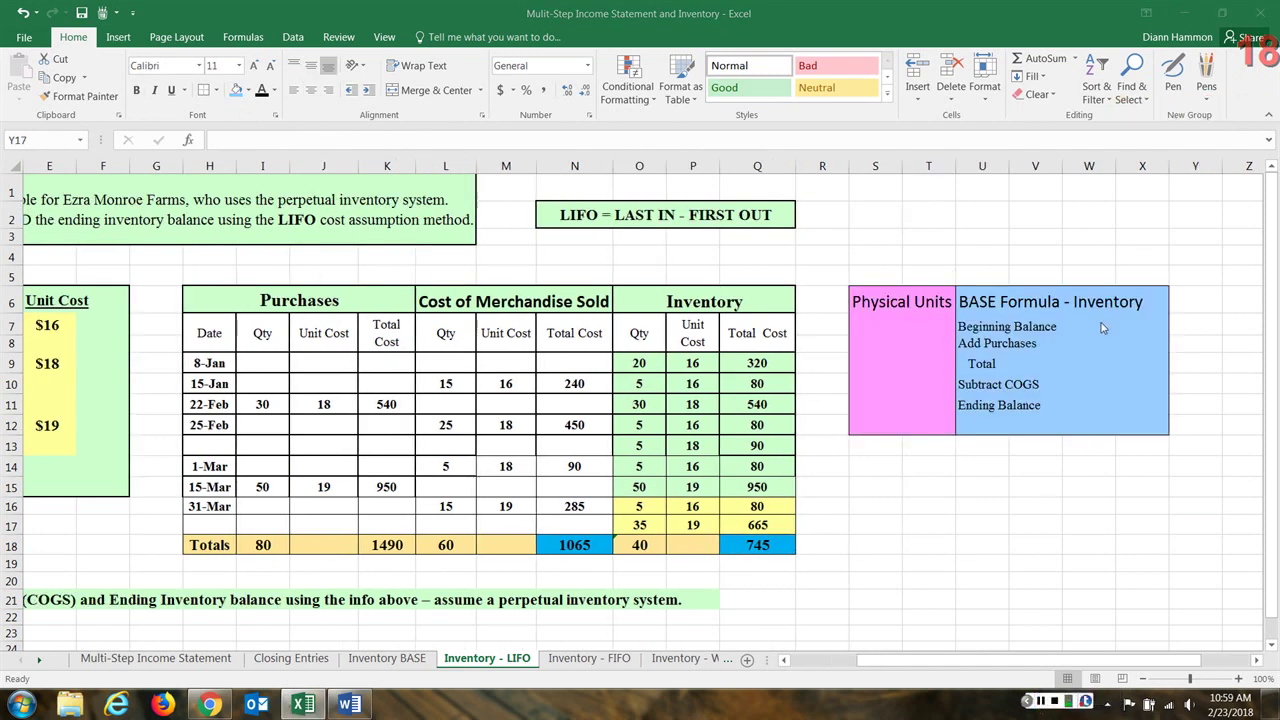
{"action": "left_click", "coordinate": [1100, 324]}
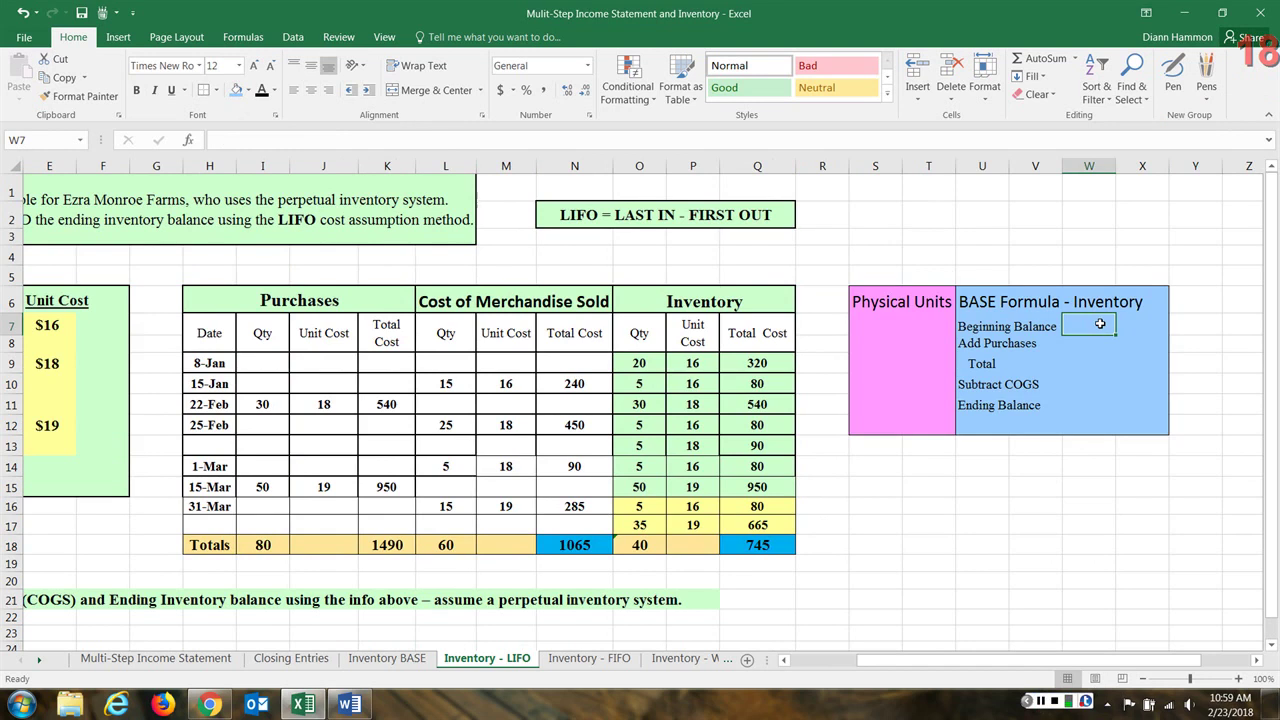
{"action": "left_click", "coordinate": [866, 325]}
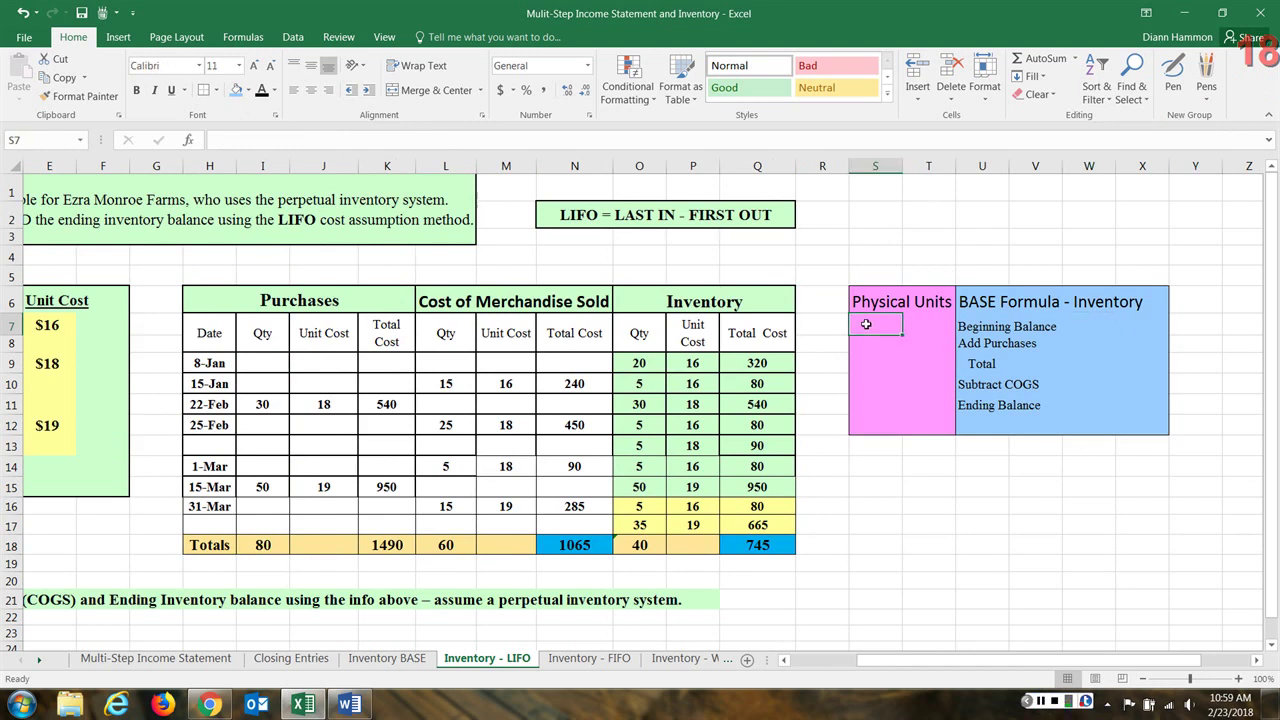
{"action": "left_click", "coordinate": [928, 321]}
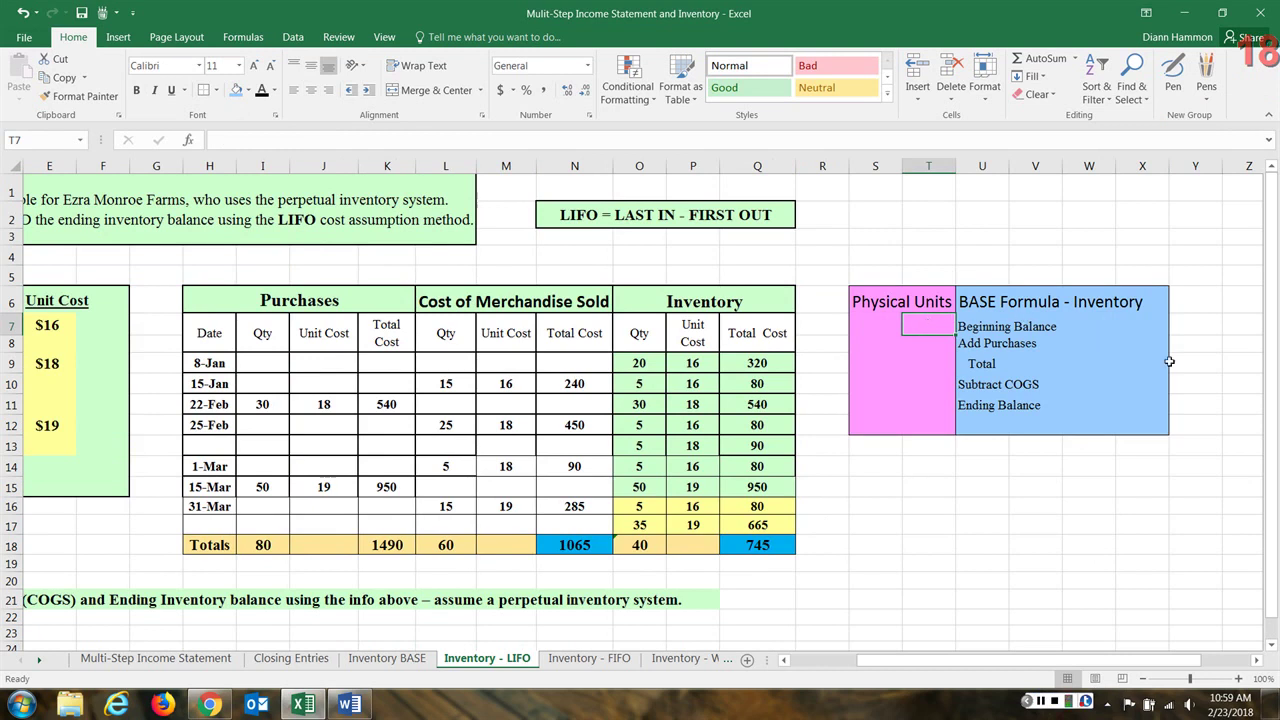
{"action": "left_click", "coordinate": [1119, 326]}
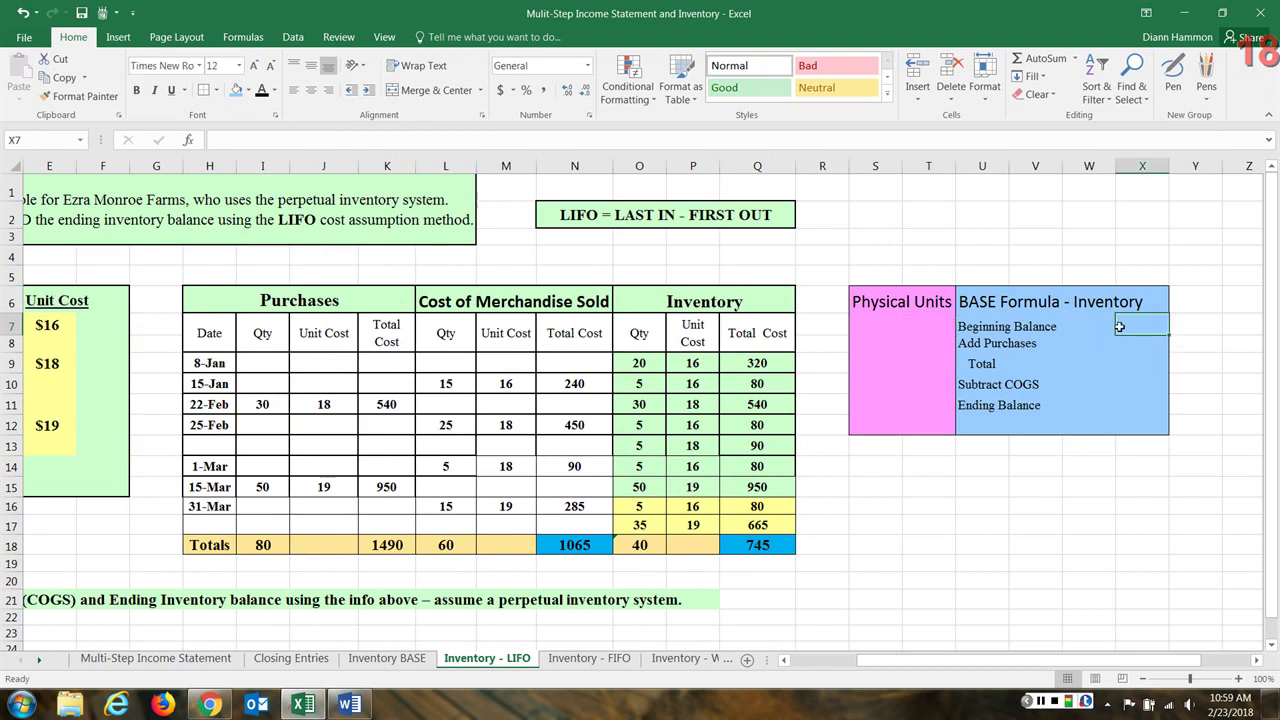
{"action": "left_click", "coordinate": [933, 325]}
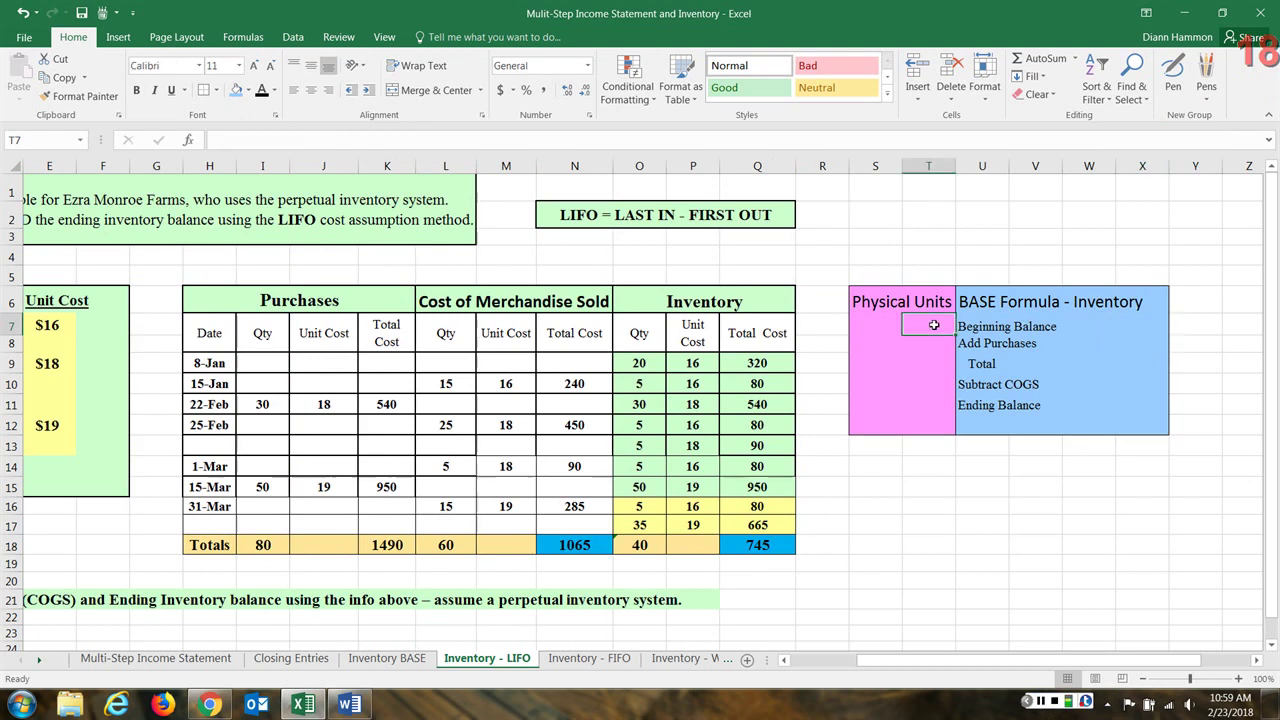
{"action": "left_click", "coordinate": [1121, 331]}
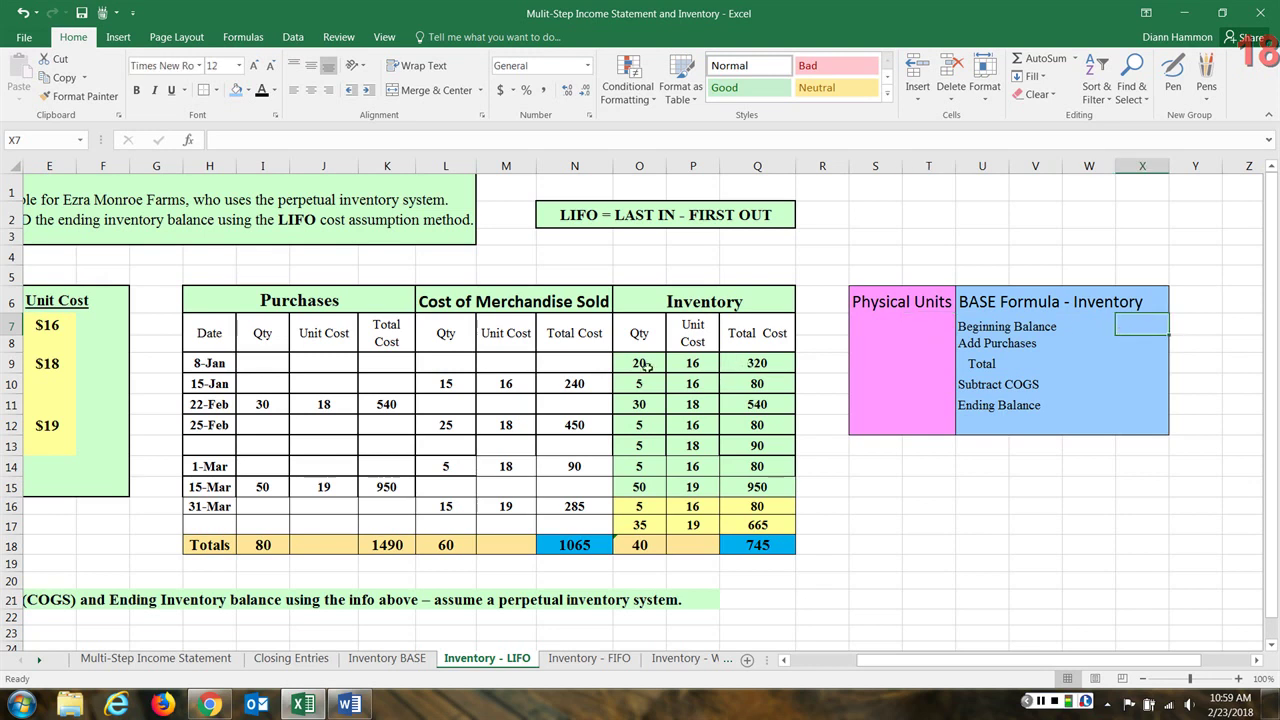
Enter the Beginning Balance in the BASE formula block: 320 in W7 and 20 physical units in T7
{"action": "left_click_drag", "start_coordinate": [646, 367], "coordinate": [740, 363]}
{"action": "left_click", "coordinate": [748, 363]}
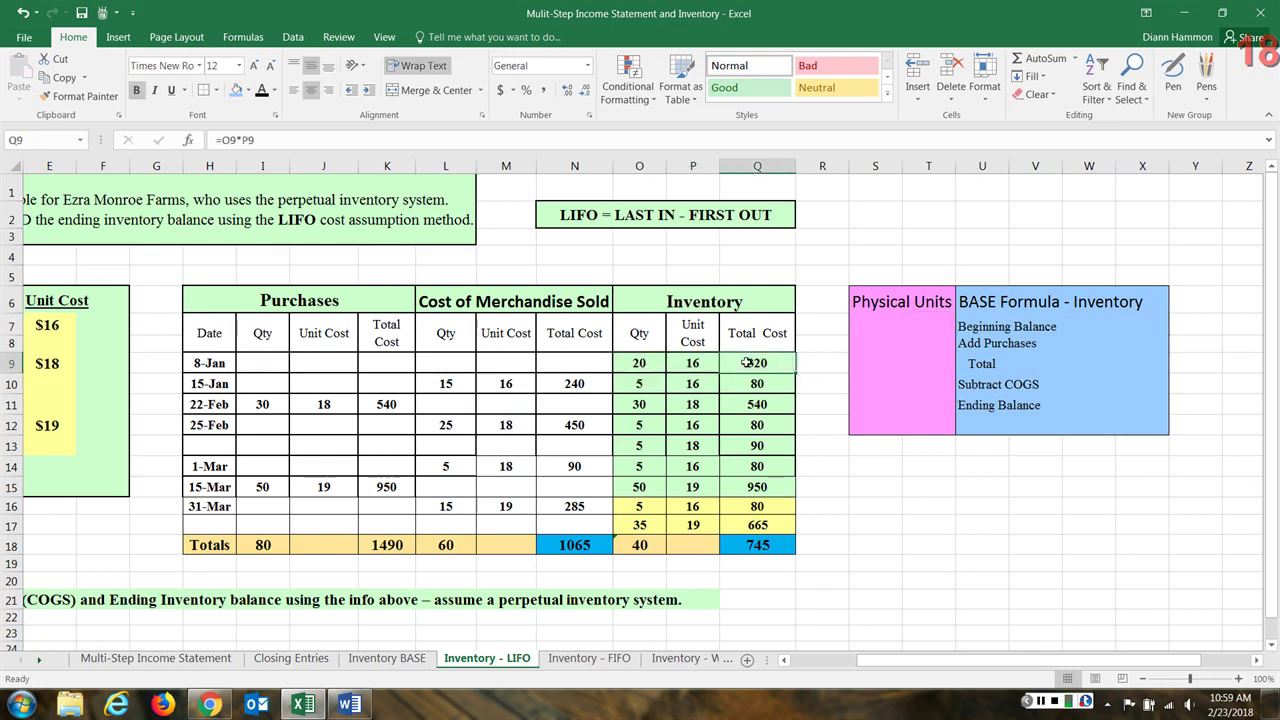
{"action": "left_click", "coordinate": [1117, 322]}
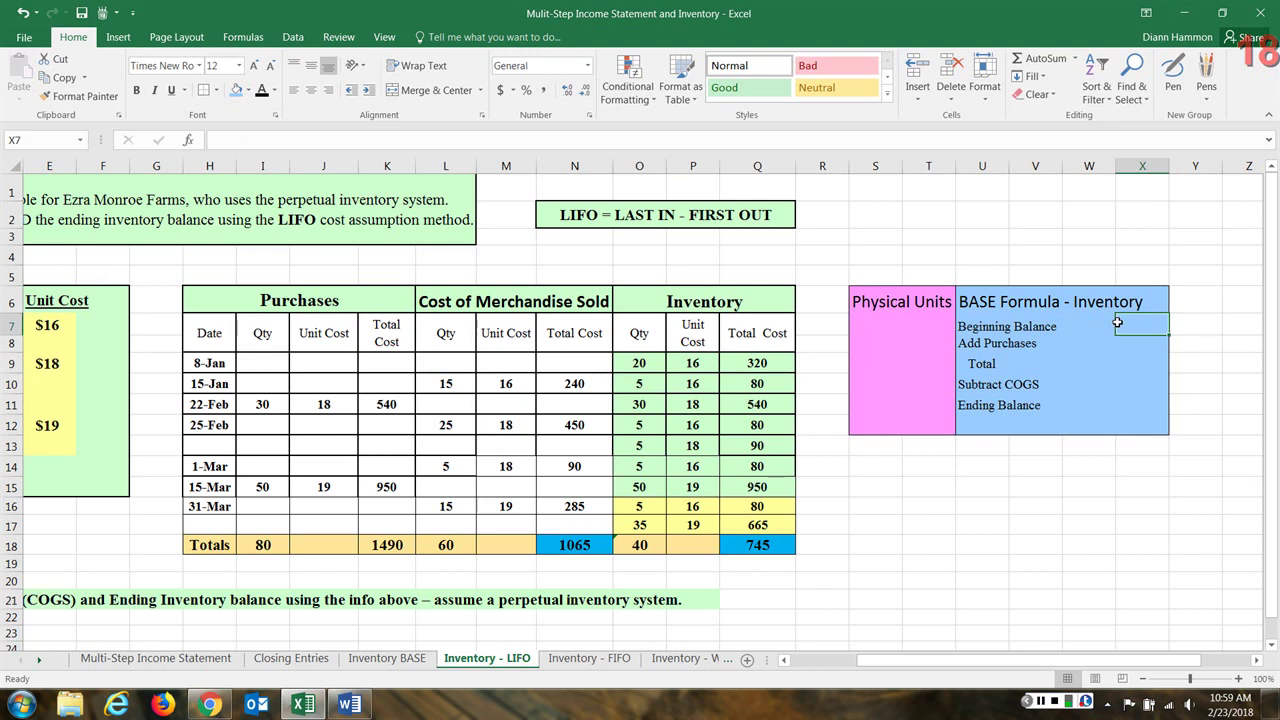
{"action": "left_click", "coordinate": [1080, 330]}
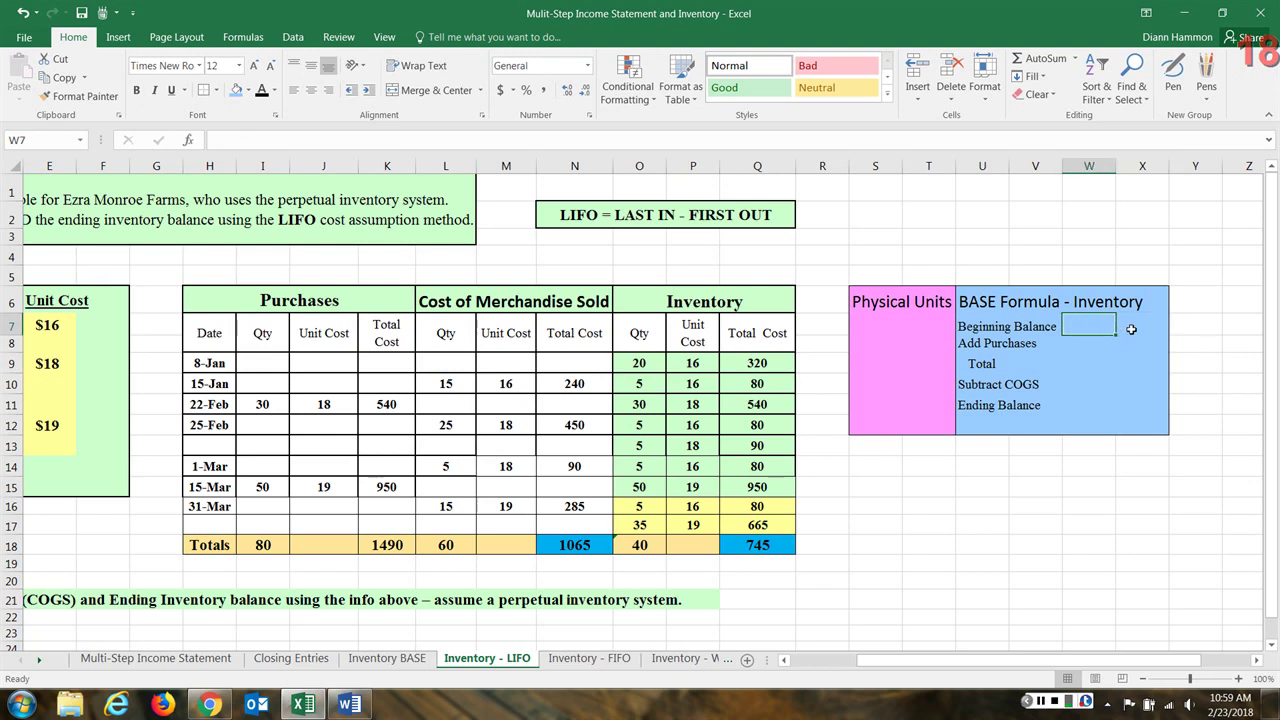
{"action": "type", "text": "320"}
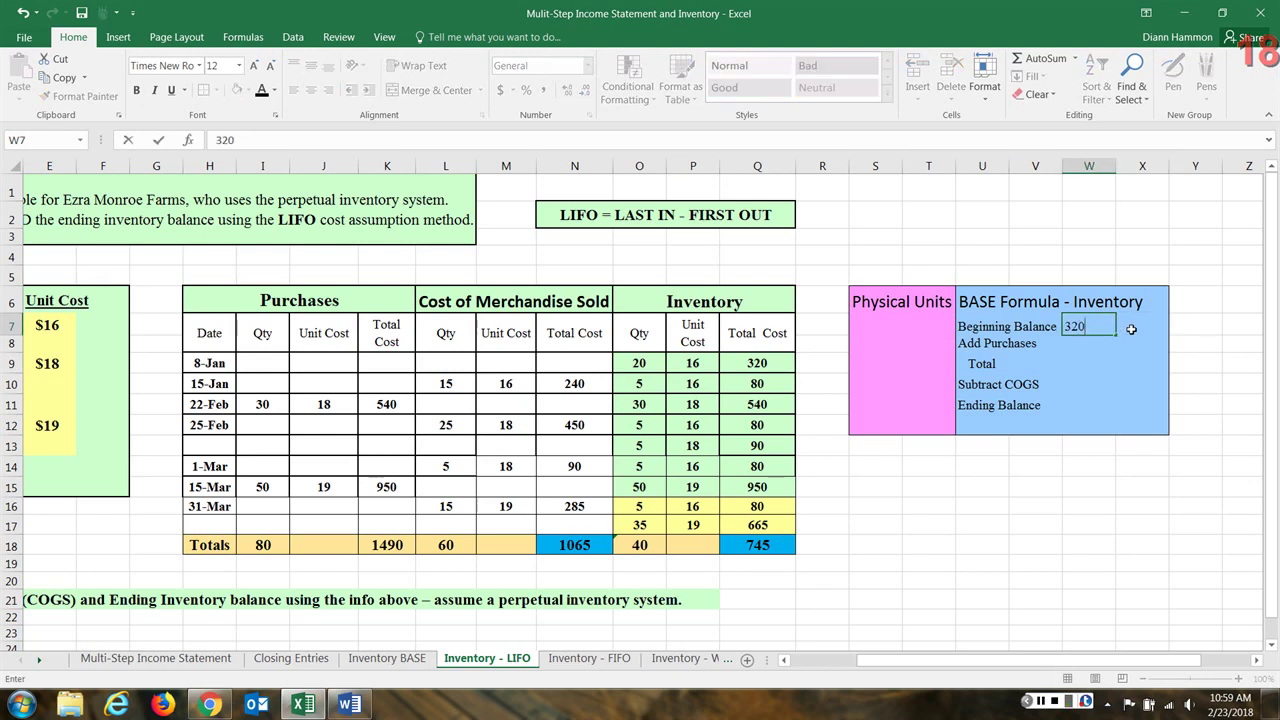
{"action": "left_click", "coordinate": [896, 330]}
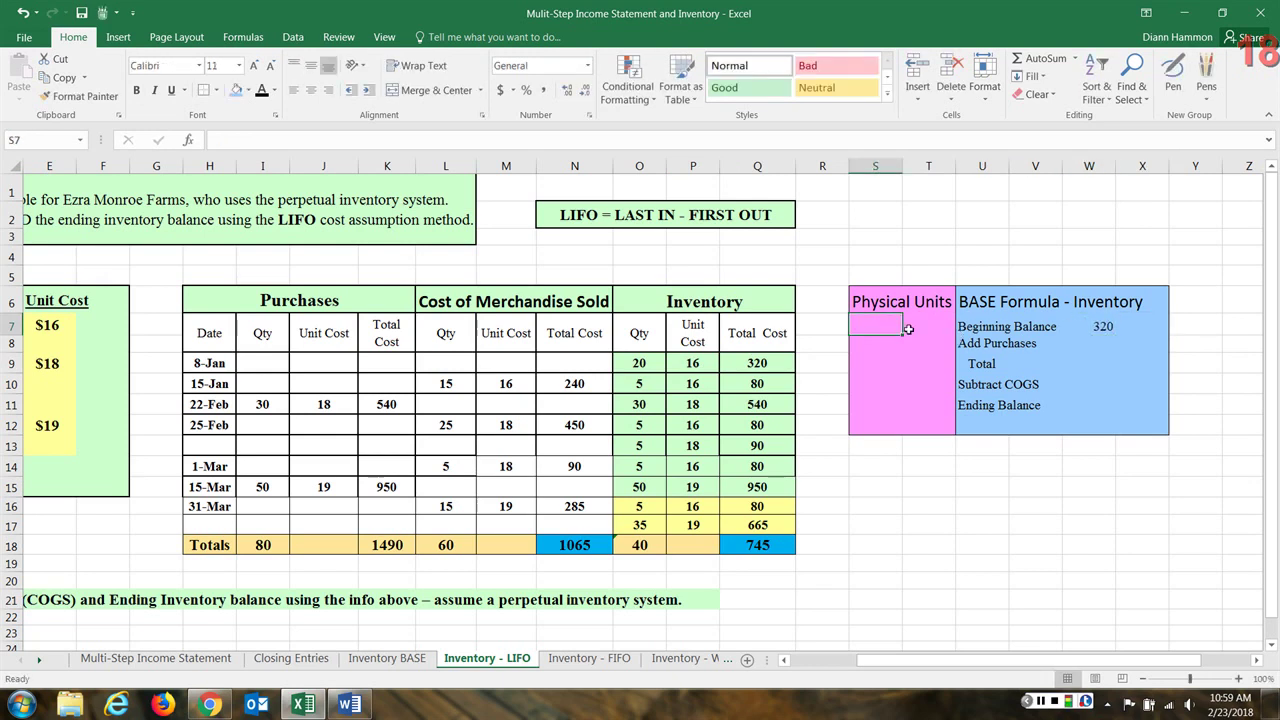
{"action": "left_click", "coordinate": [915, 326]}
{"action": "type", "text": "20"}
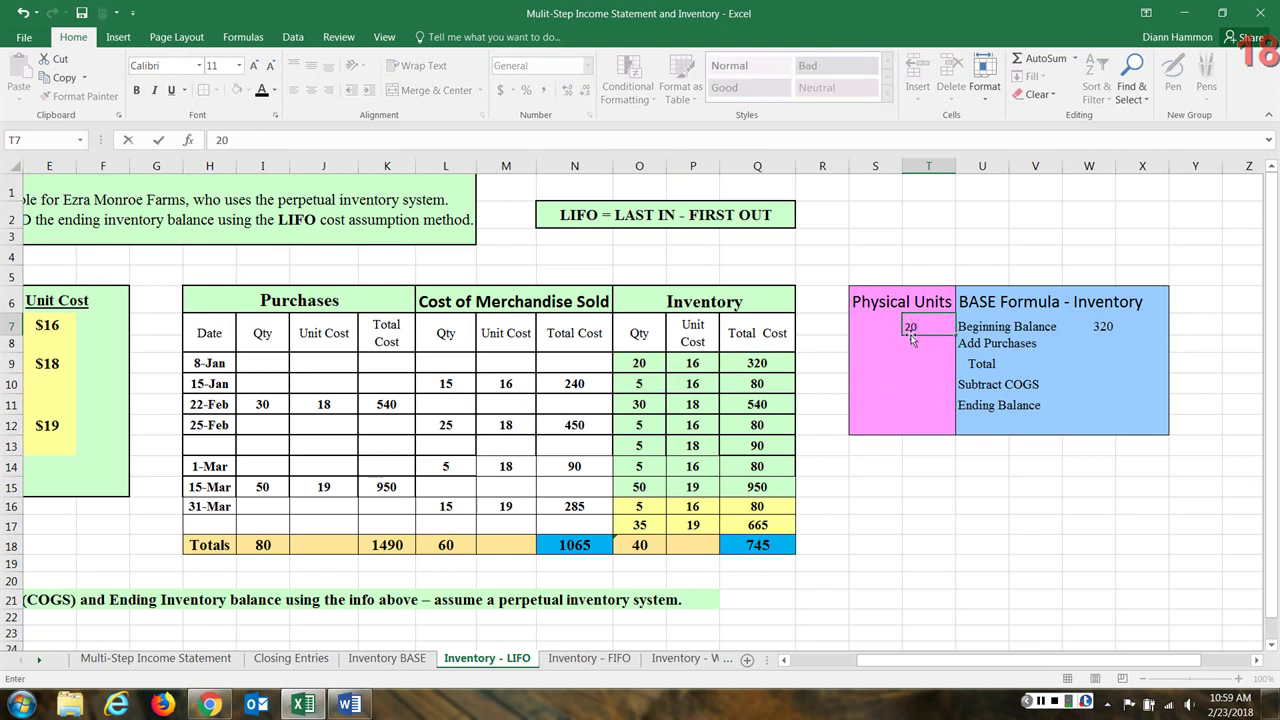
Format the Physical Units and BASE Formula block S7:X12 in 12-point Times New Roman
{"action": "left_click_drag", "start_coordinate": [852, 328], "coordinate": [1135, 428]}
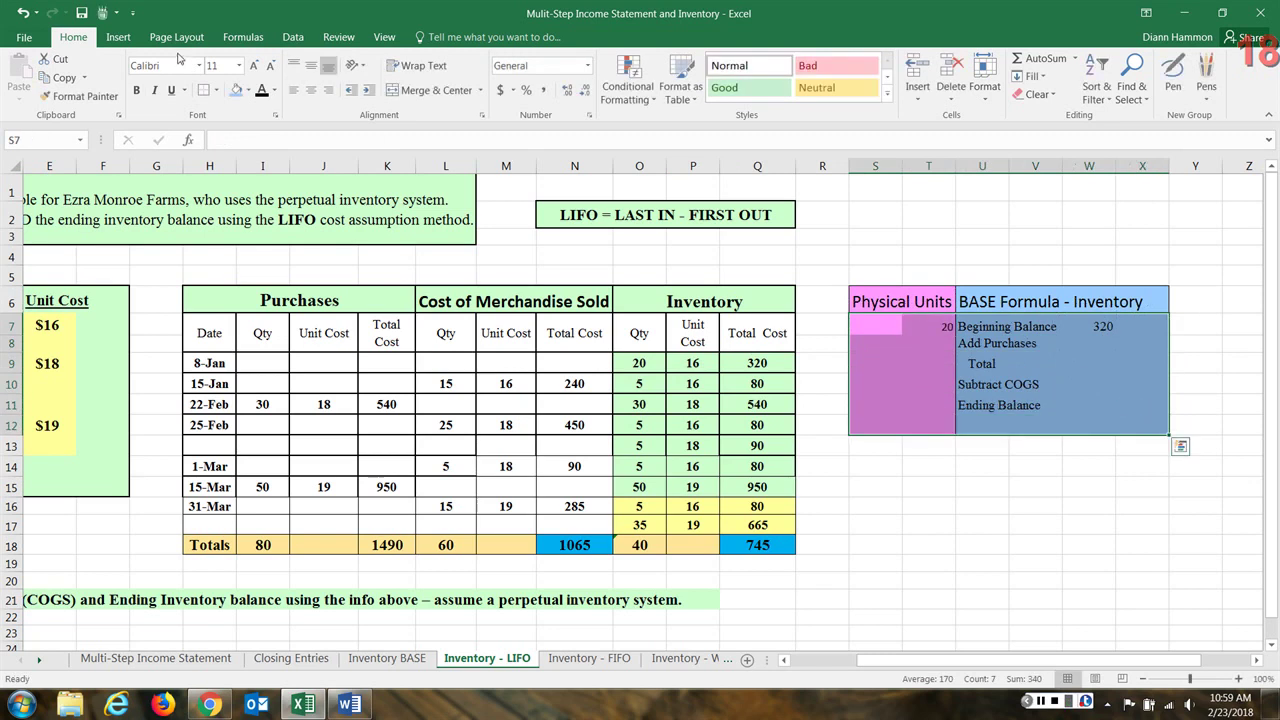
{"action": "left_click", "coordinate": [227, 66]}
{"action": "type", "text": "12"}
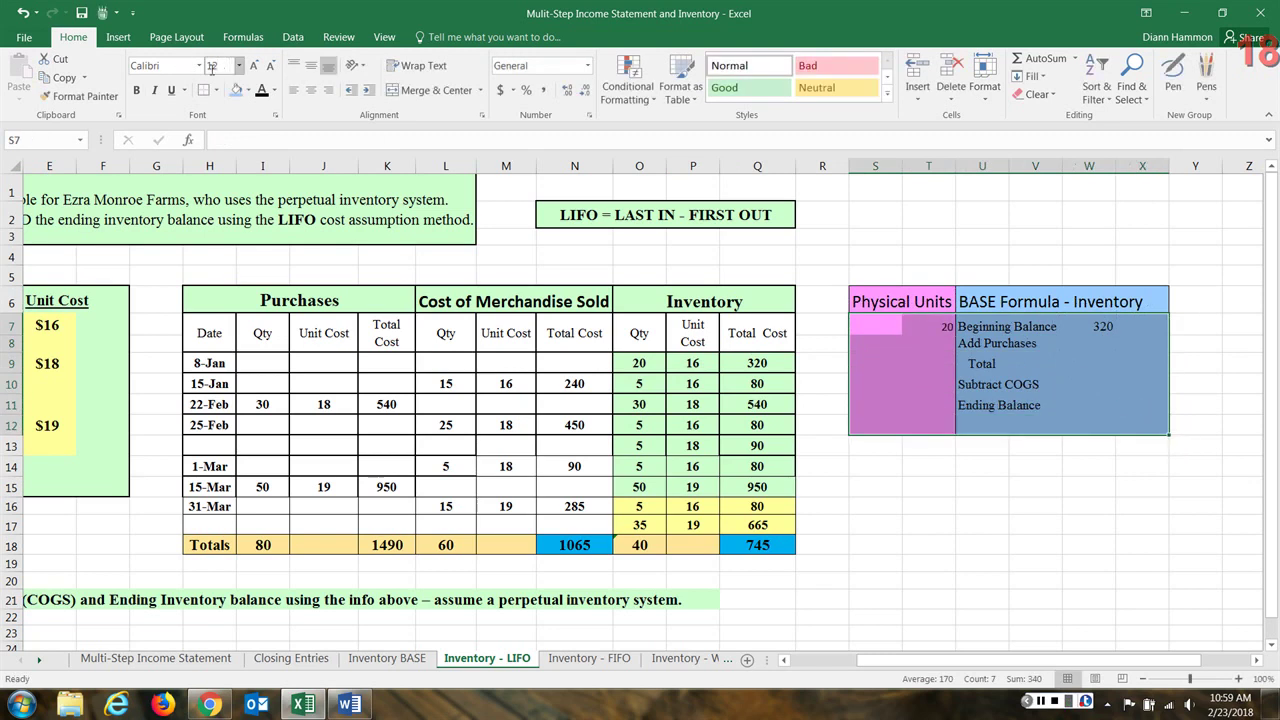
{"action": "left_click", "coordinate": [181, 66]}
{"action": "type", "text": "T"}
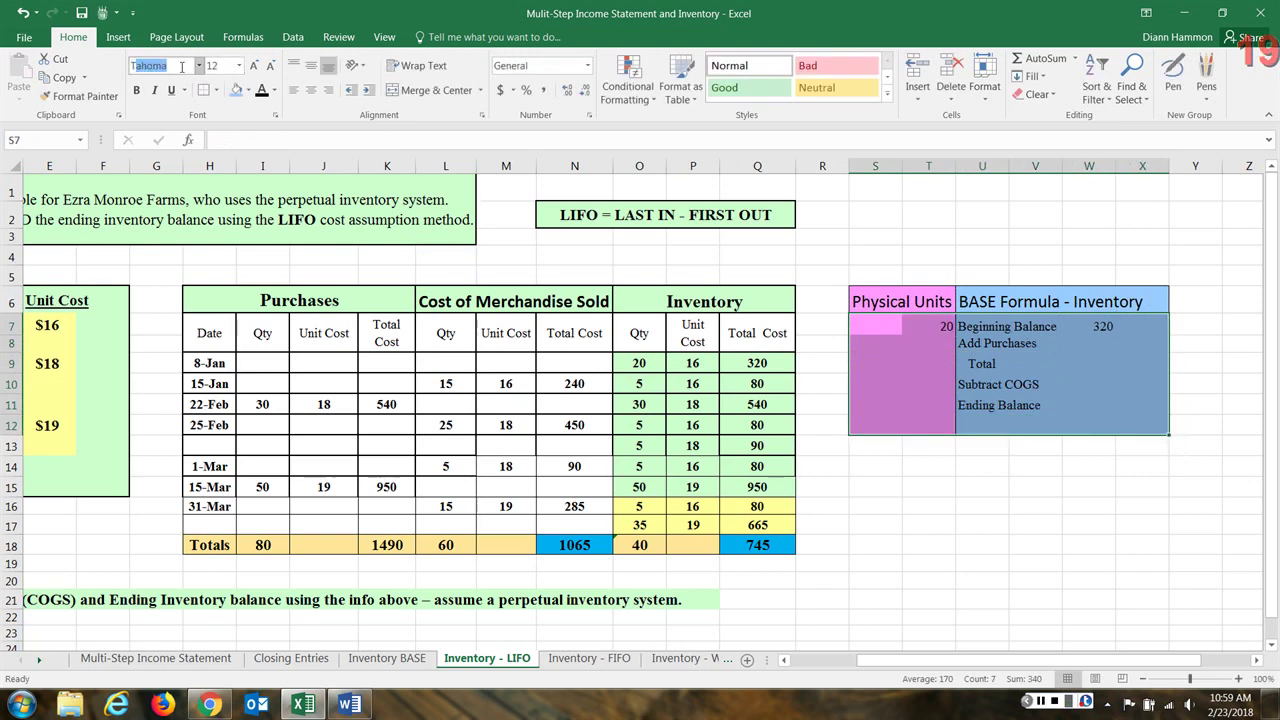
{"action": "type", "text": "imes New Ro"}
{"action": "key", "text": "Return"}
{"action": "left_click", "coordinate": [1142, 544]}
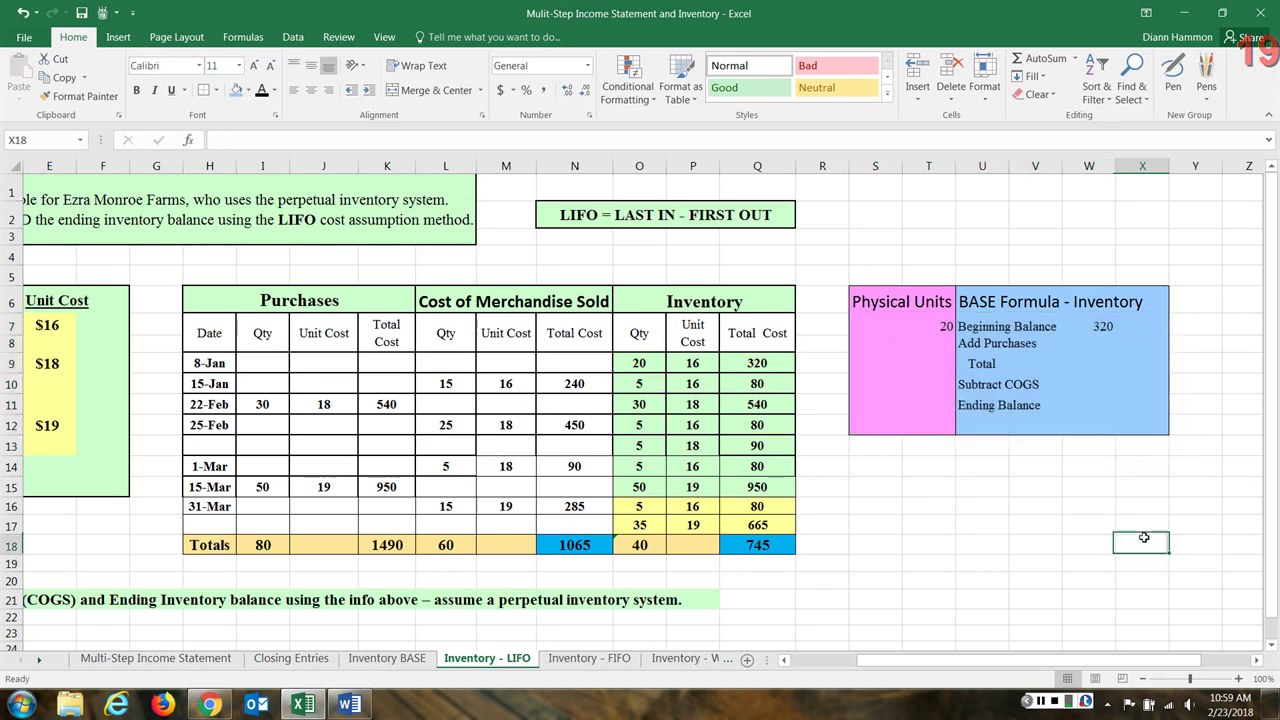
Enter the Add Purchases amount of 1490 in W8, taken from the Purchases total cost in K18
{"action": "left_click", "coordinate": [1089, 343]}
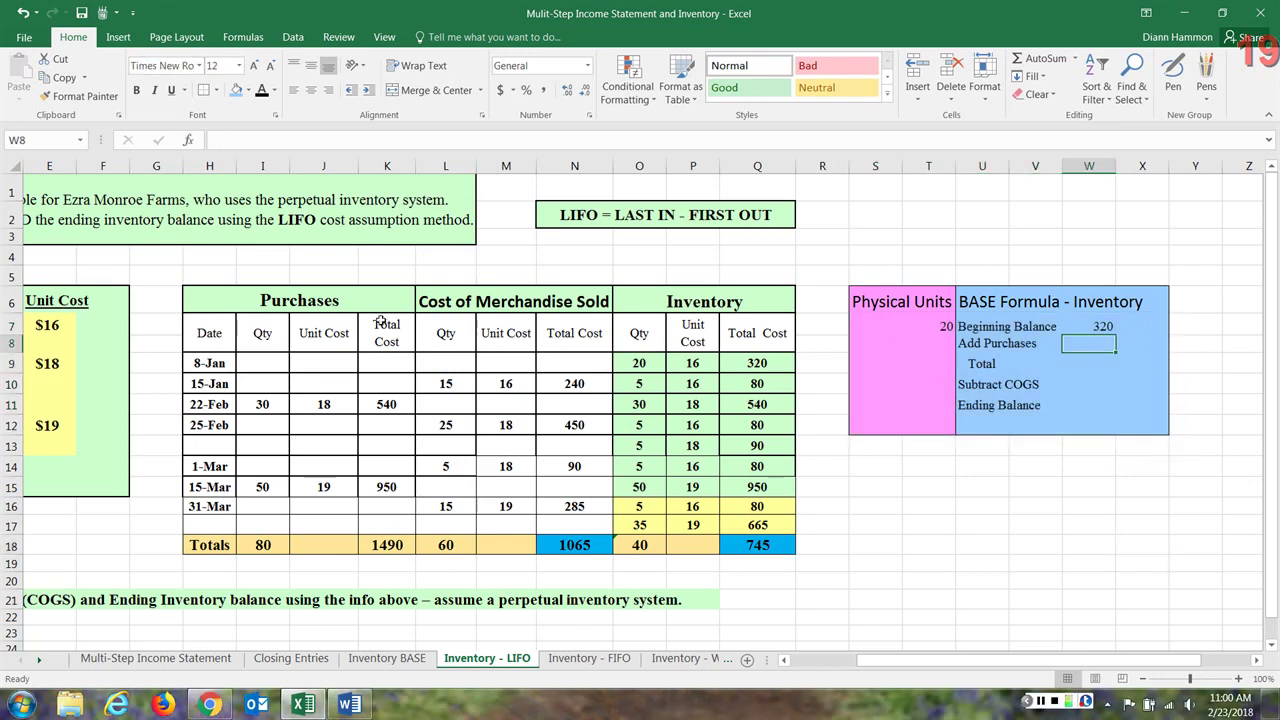
{"action": "left_click_drag", "start_coordinate": [386, 333], "coordinate": [397, 549]}
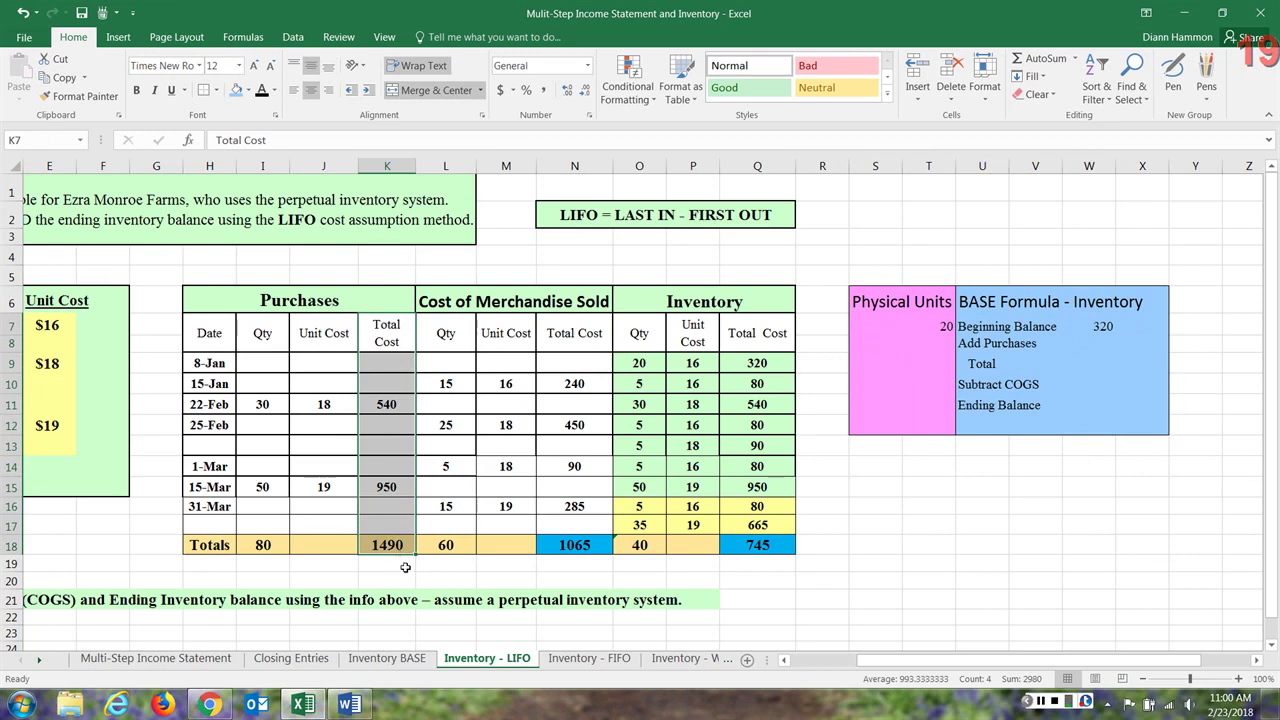
{"action": "left_click", "coordinate": [1101, 342]}
{"action": "type", "text": "14"}
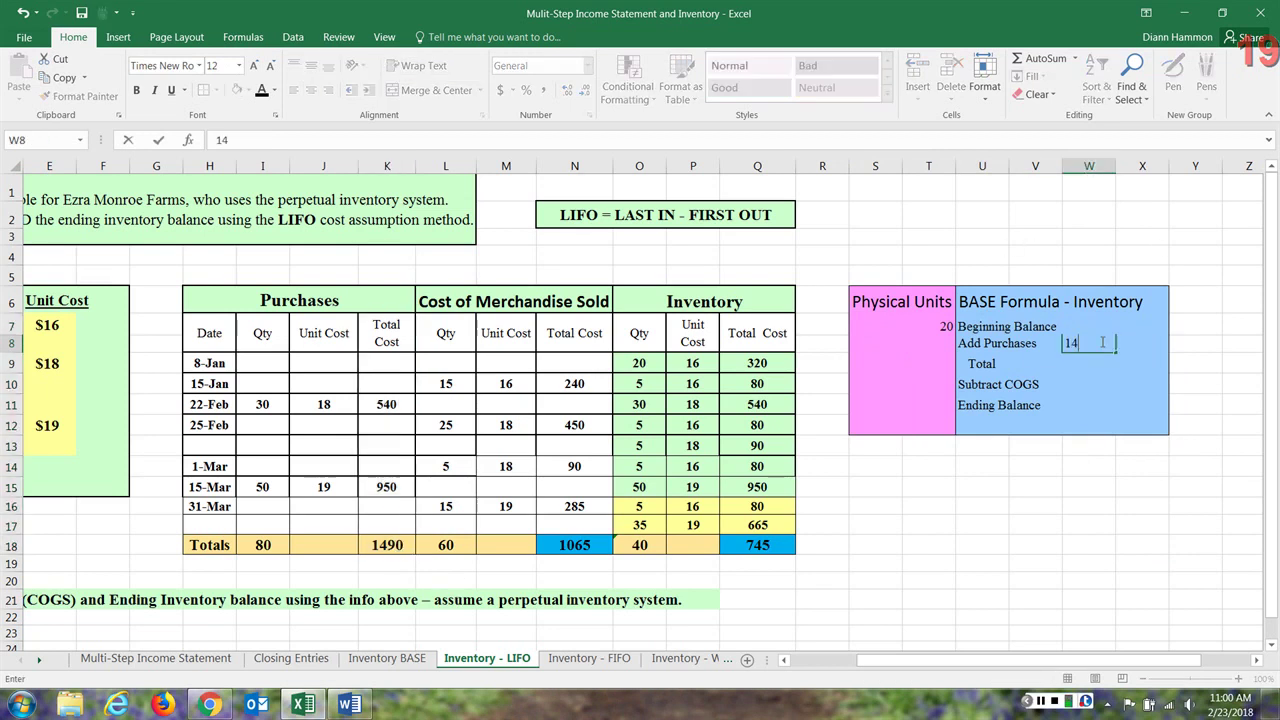
{"action": "type", "text": "90"}
{"action": "left_click", "coordinate": [1068, 408]}
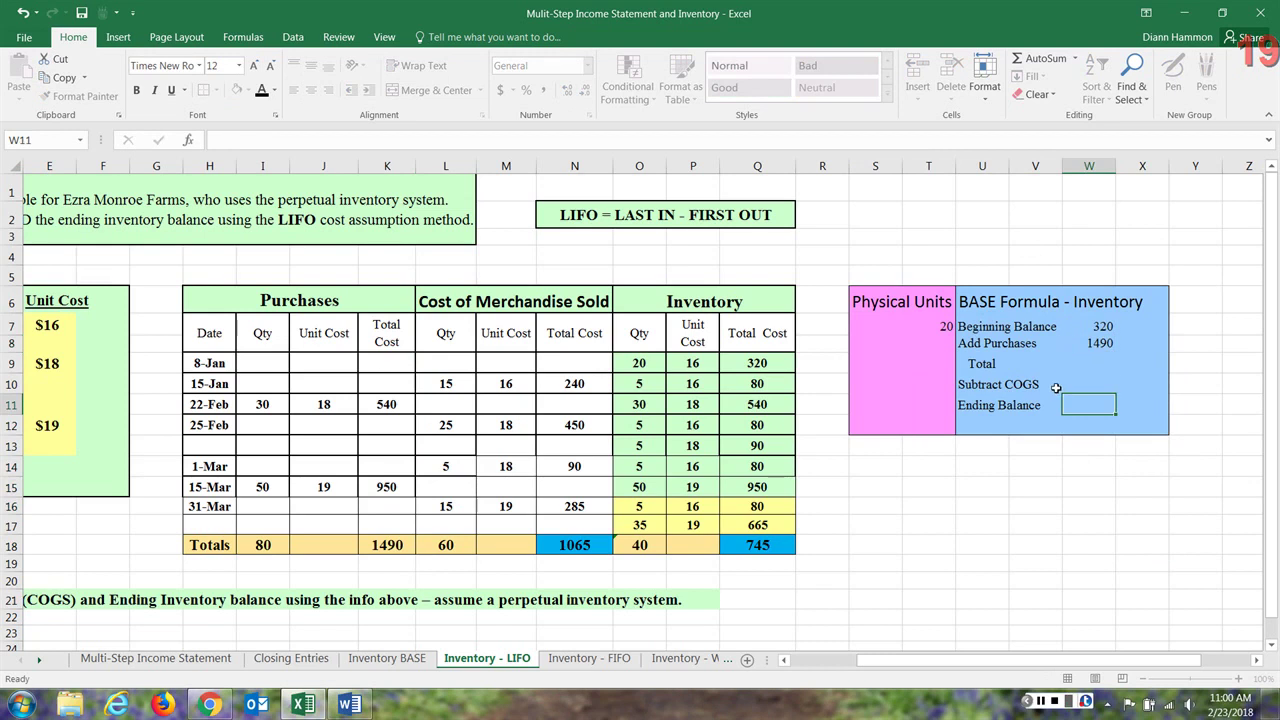
Enter 80 physical units for Add Purchases in T8, taken from the Purchases quantity total in I18
{"action": "left_click", "coordinate": [252, 547]}
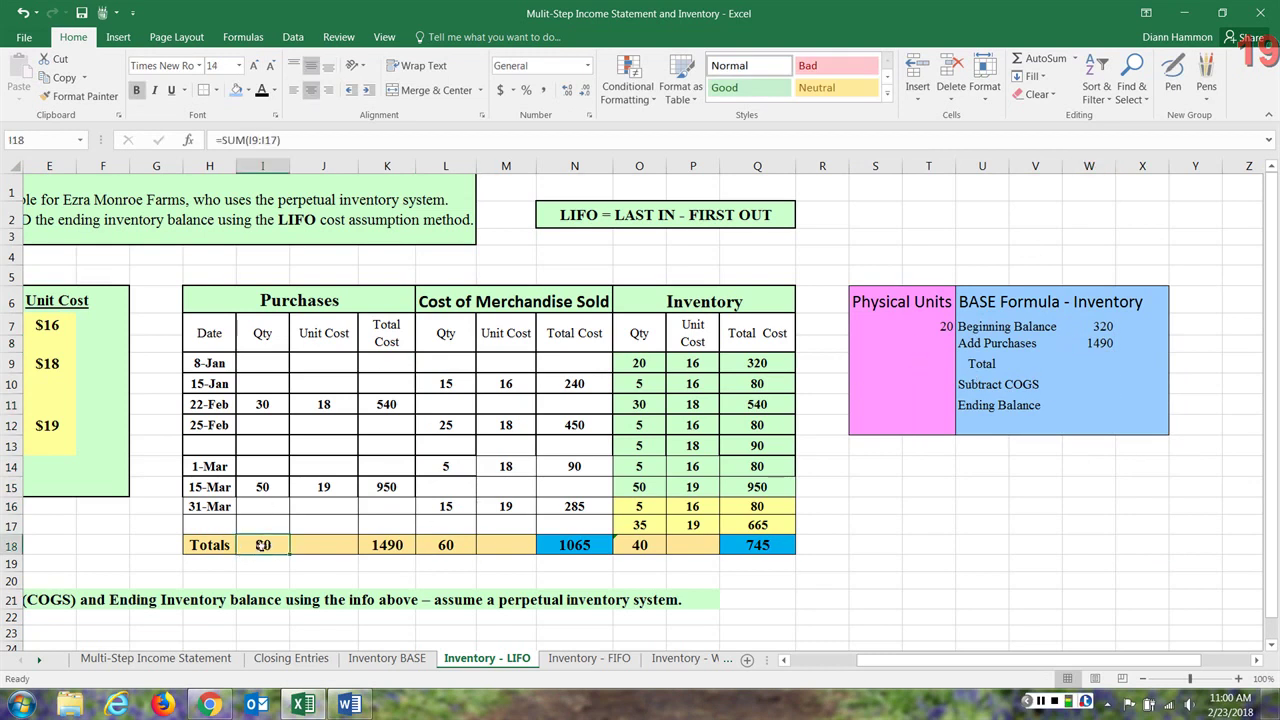
{"action": "left_click_drag", "start_coordinate": [262, 546], "coordinate": [262, 582]}
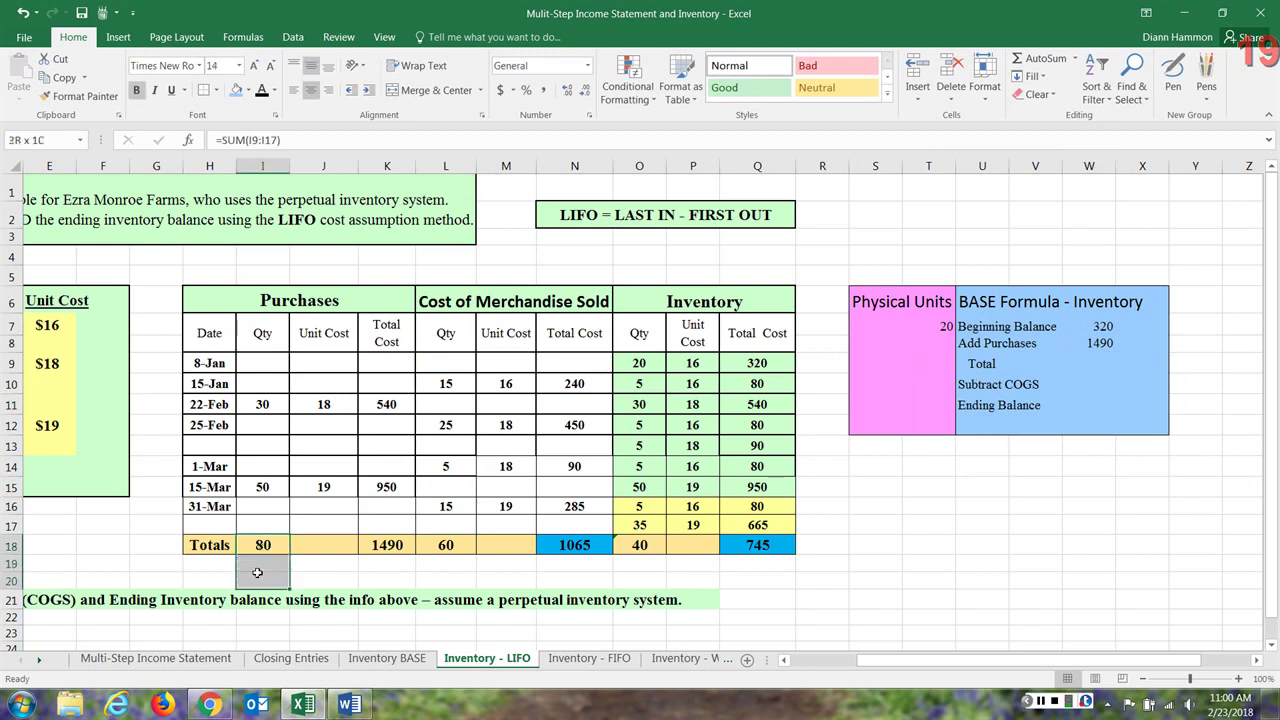
{"action": "left_click", "coordinate": [941, 341]}
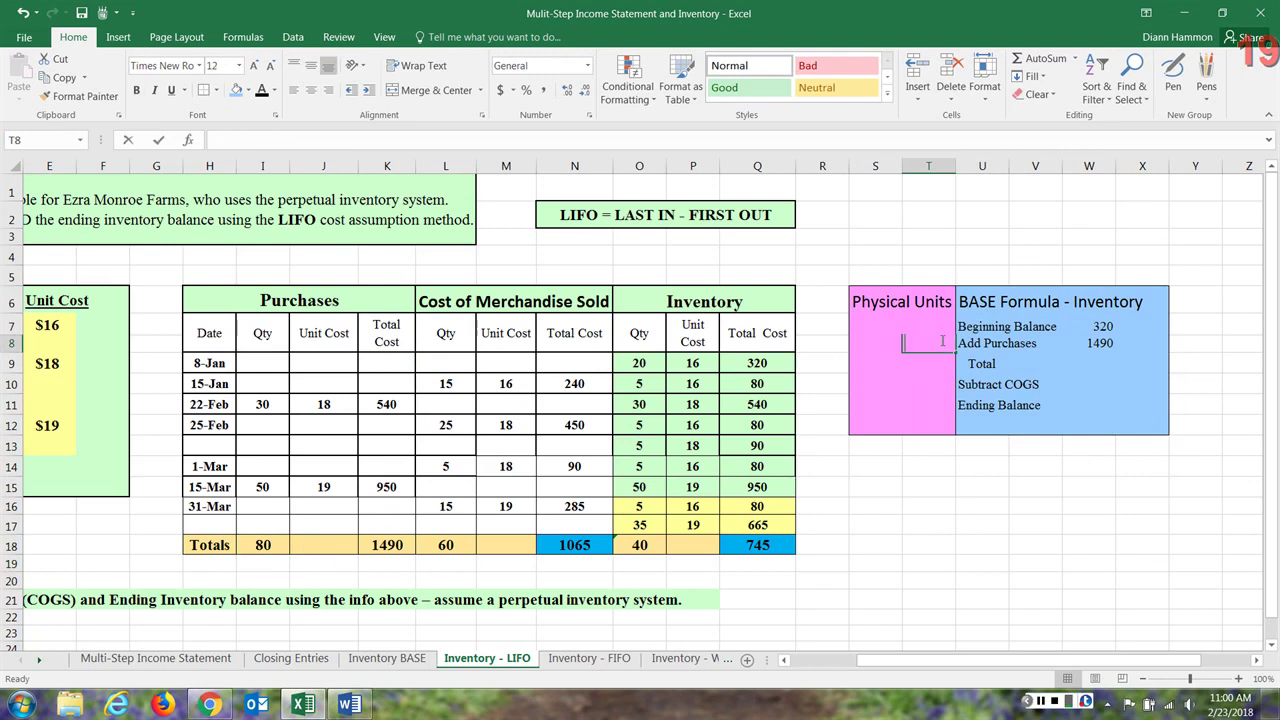
{"action": "type", "text": "80"}
{"action": "left_click", "coordinate": [1128, 382]}
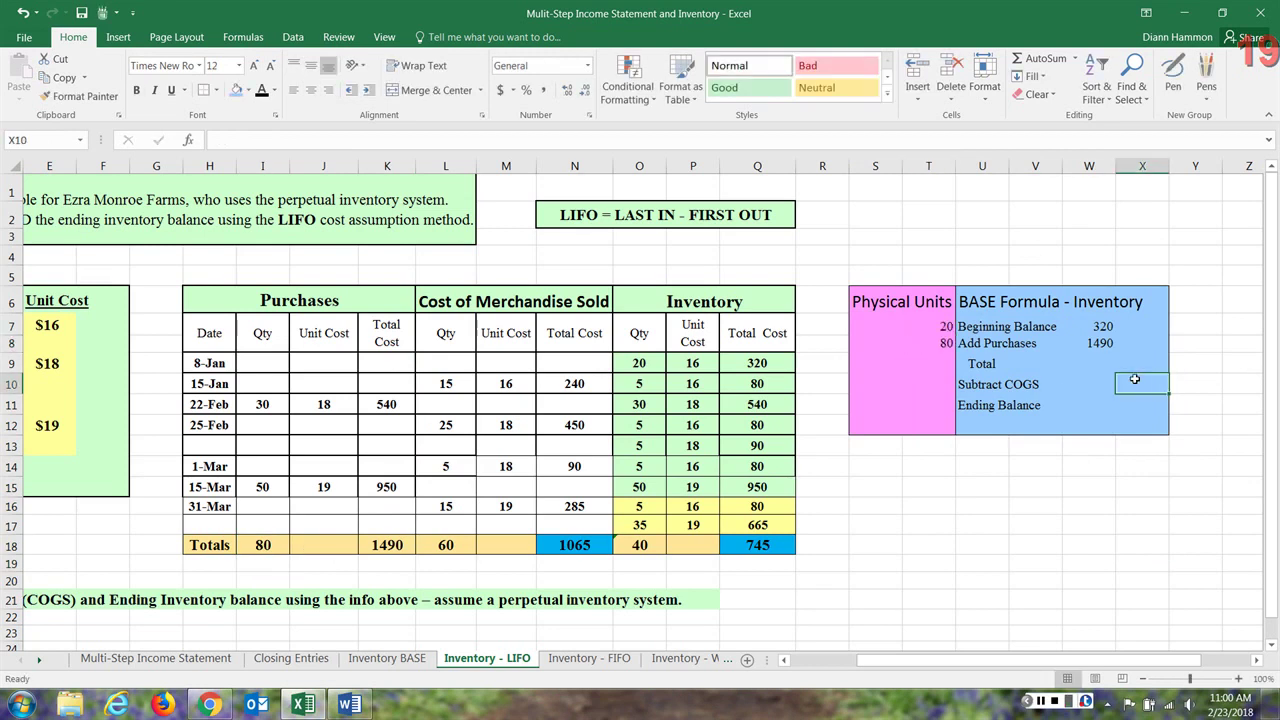
Sum W7:W8 into the Total row at W9 and underline the Add Purchases values in W8 and T8
{"action": "left_click_drag", "start_coordinate": [1100, 325], "coordinate": [1100, 343]}
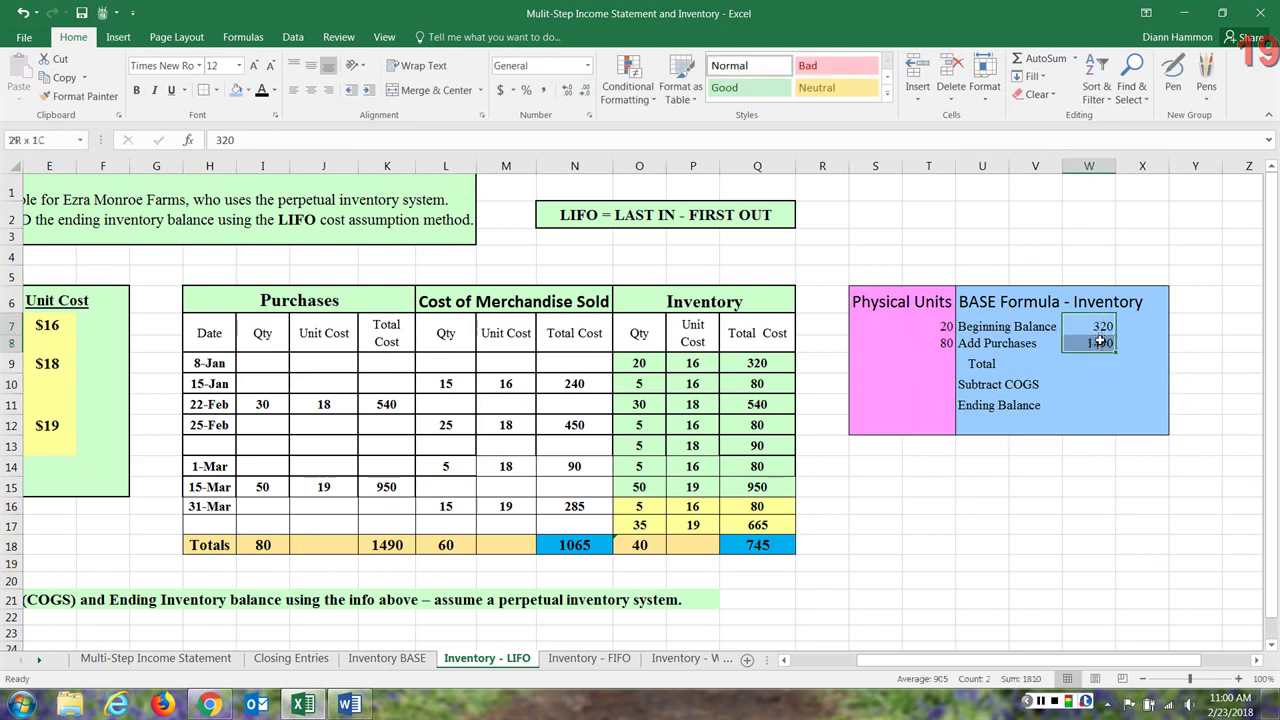
{"action": "left_click", "coordinate": [1038, 58]}
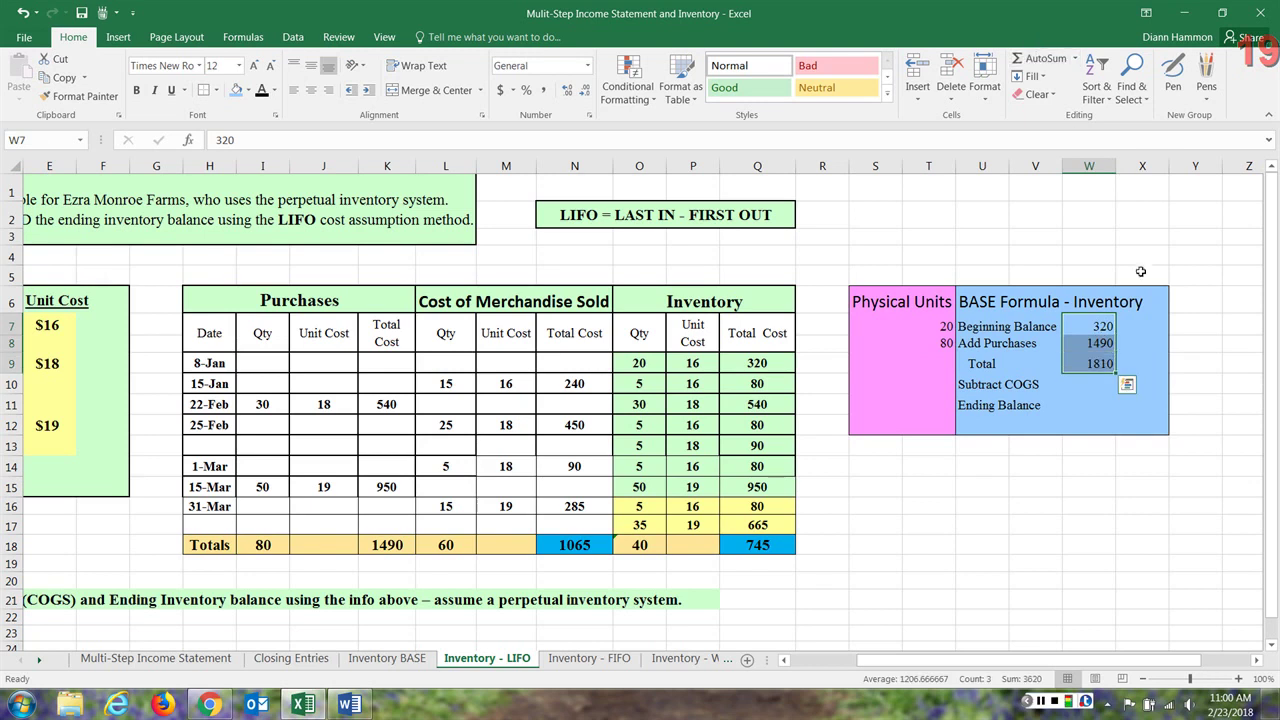
{"action": "left_click", "coordinate": [1103, 339]}
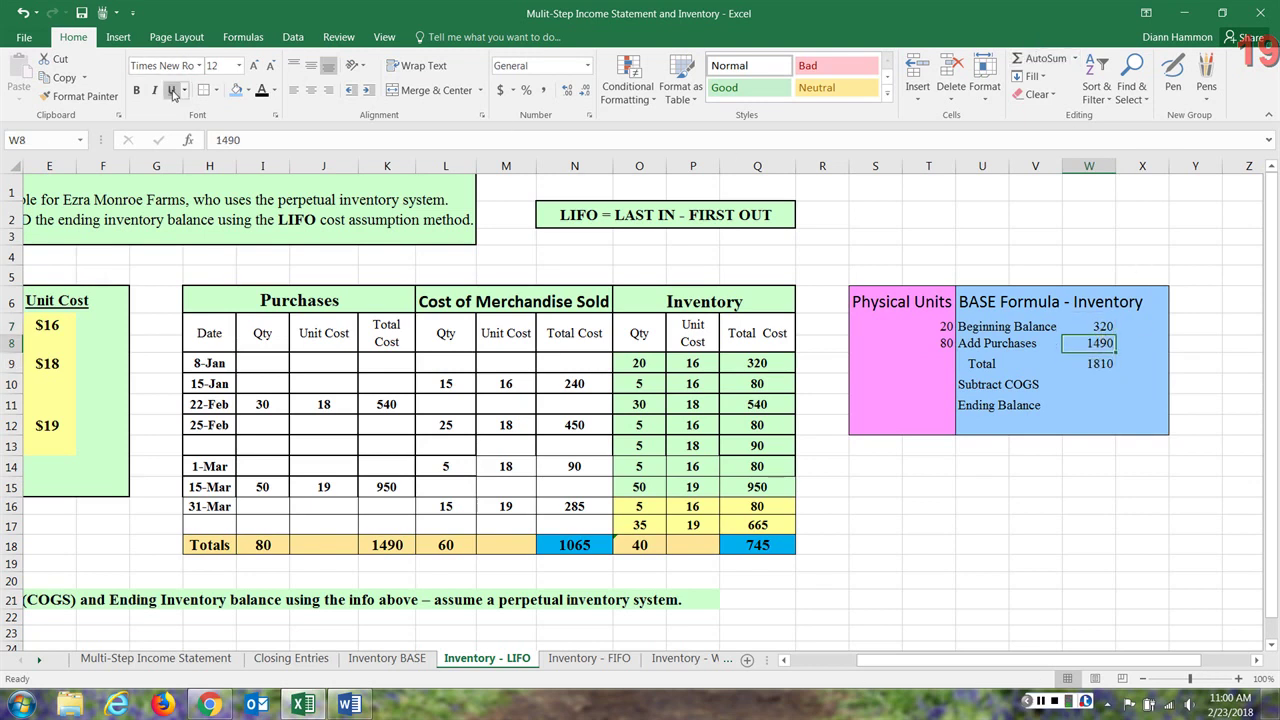
{"action": "left_click", "coordinate": [940, 345]}
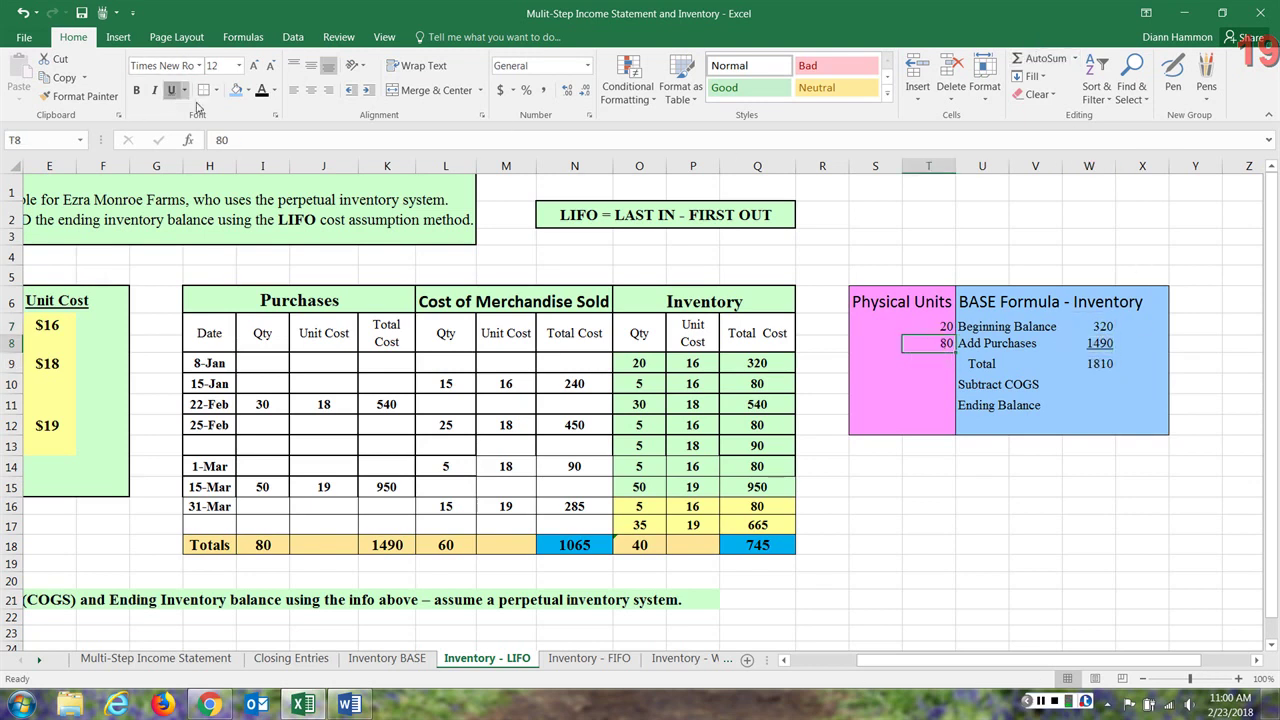
Sum the physical units T7:T8 into T9 and center the values in T7:T9
{"action": "left_click_drag", "start_coordinate": [940, 327], "coordinate": [946, 344]}
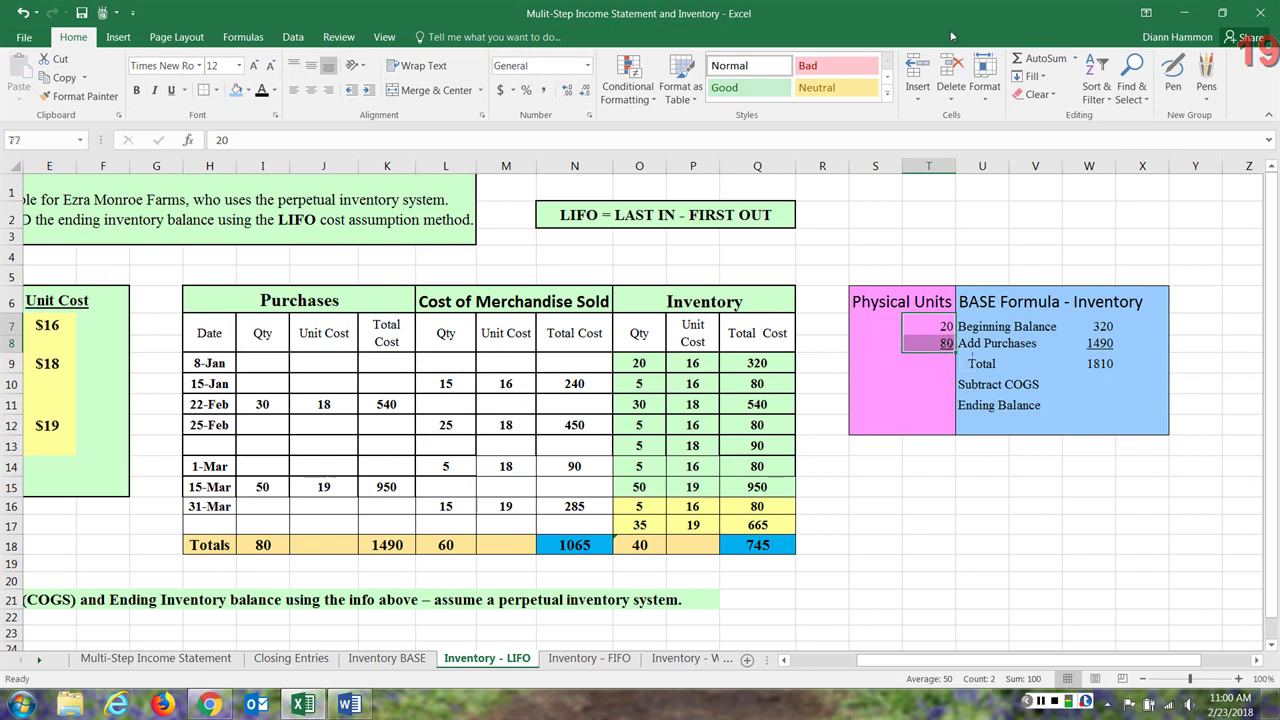
{"action": "left_click", "coordinate": [1038, 58]}
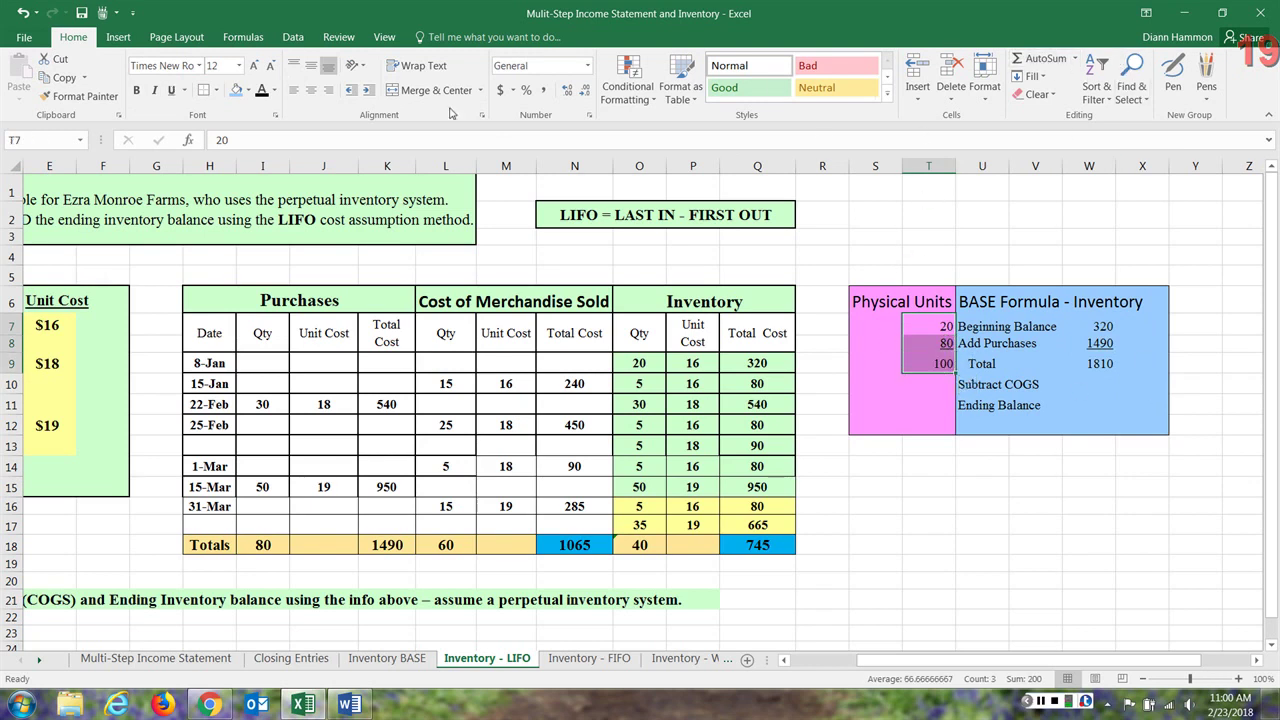
{"action": "left_click", "coordinate": [311, 90]}
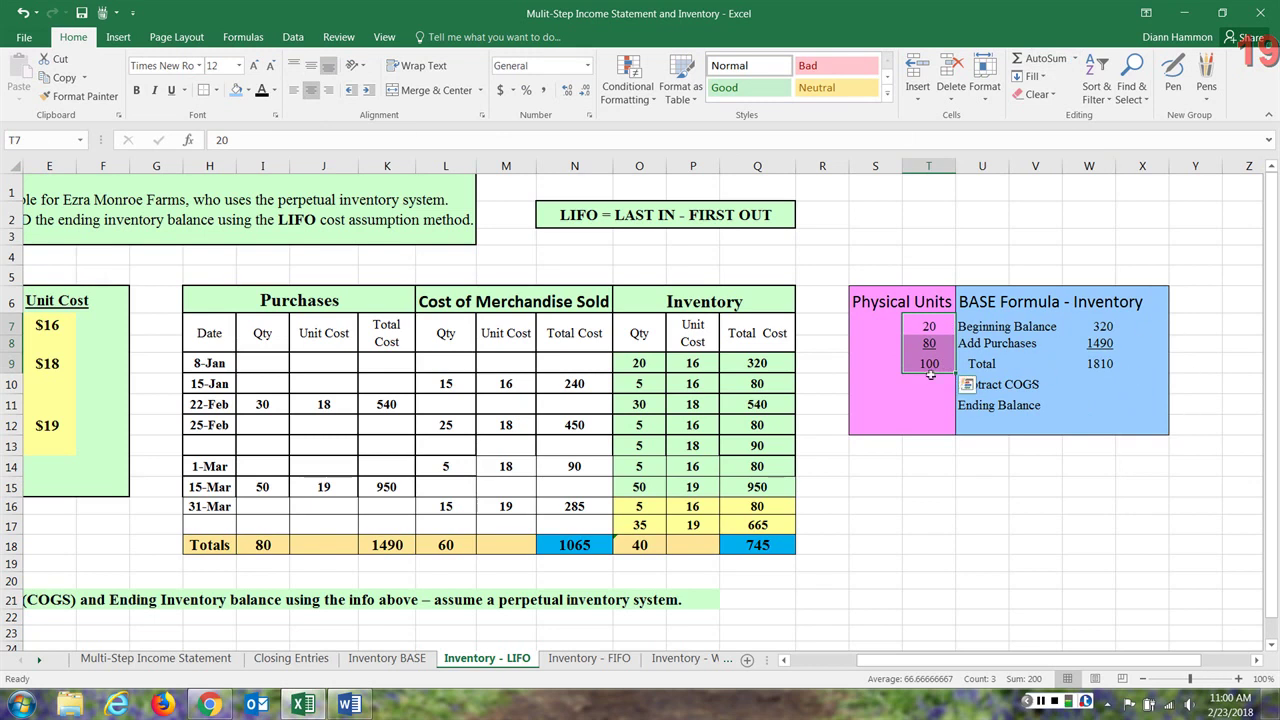
{"action": "left_click", "coordinate": [1203, 506]}
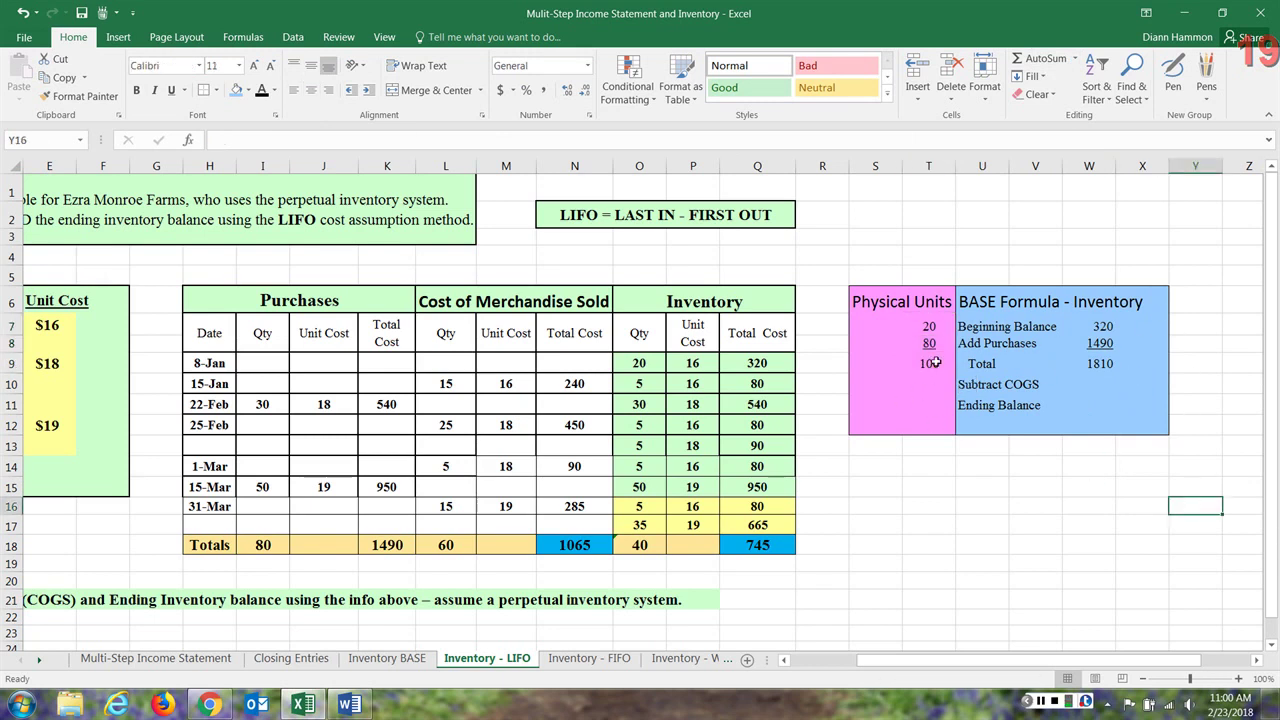
Enter -1065 as the Subtract COGS amount in W10
{"action": "left_click", "coordinate": [1101, 381]}
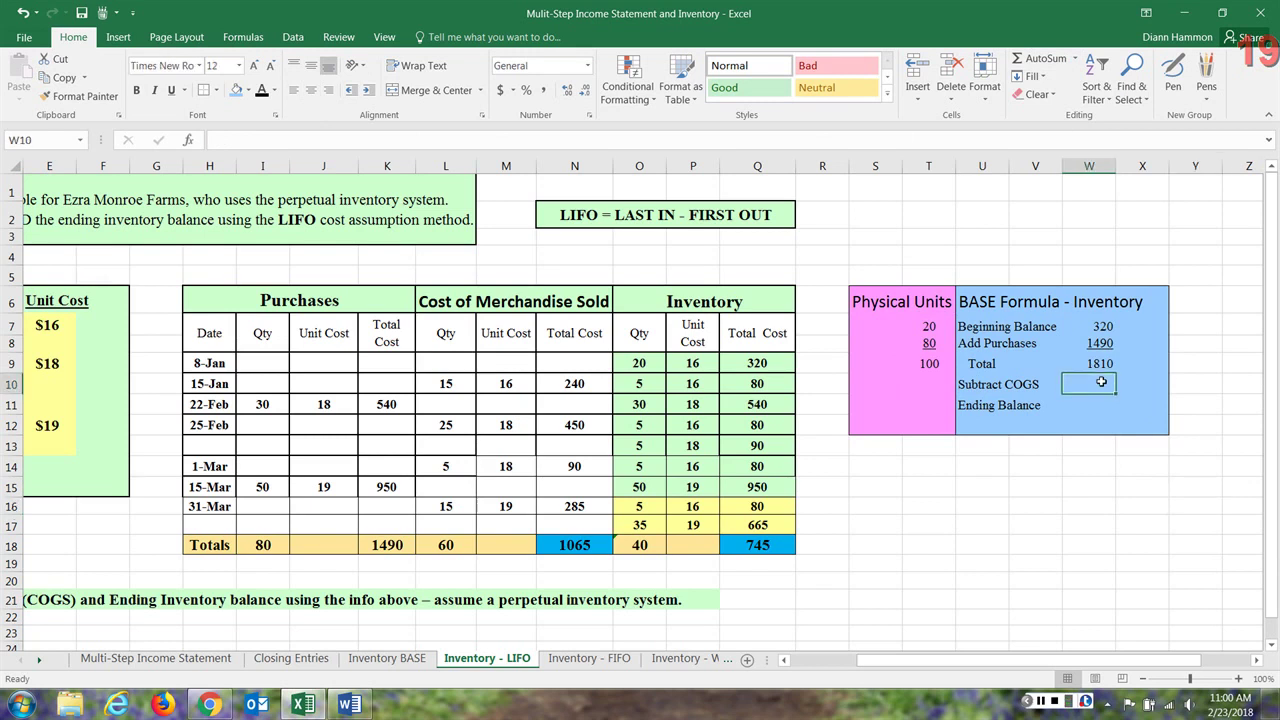
{"action": "type", "text": "-1065"}
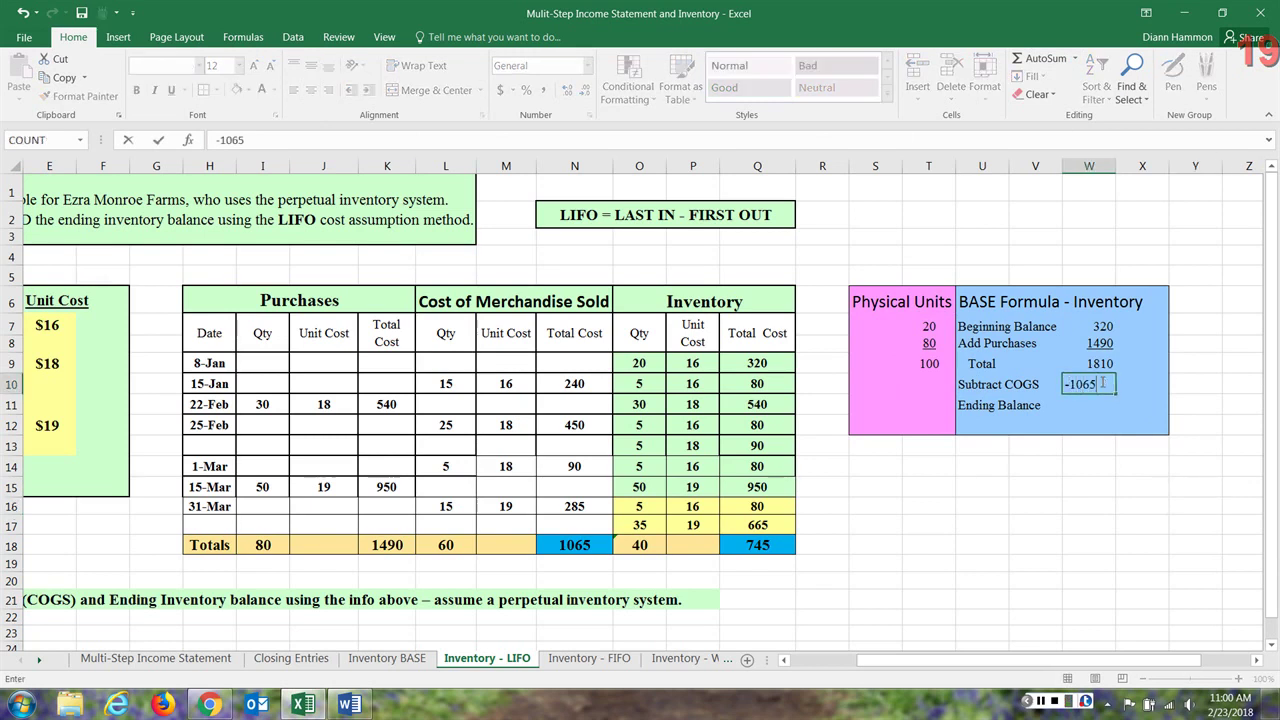
{"action": "left_click", "coordinate": [1086, 484]}
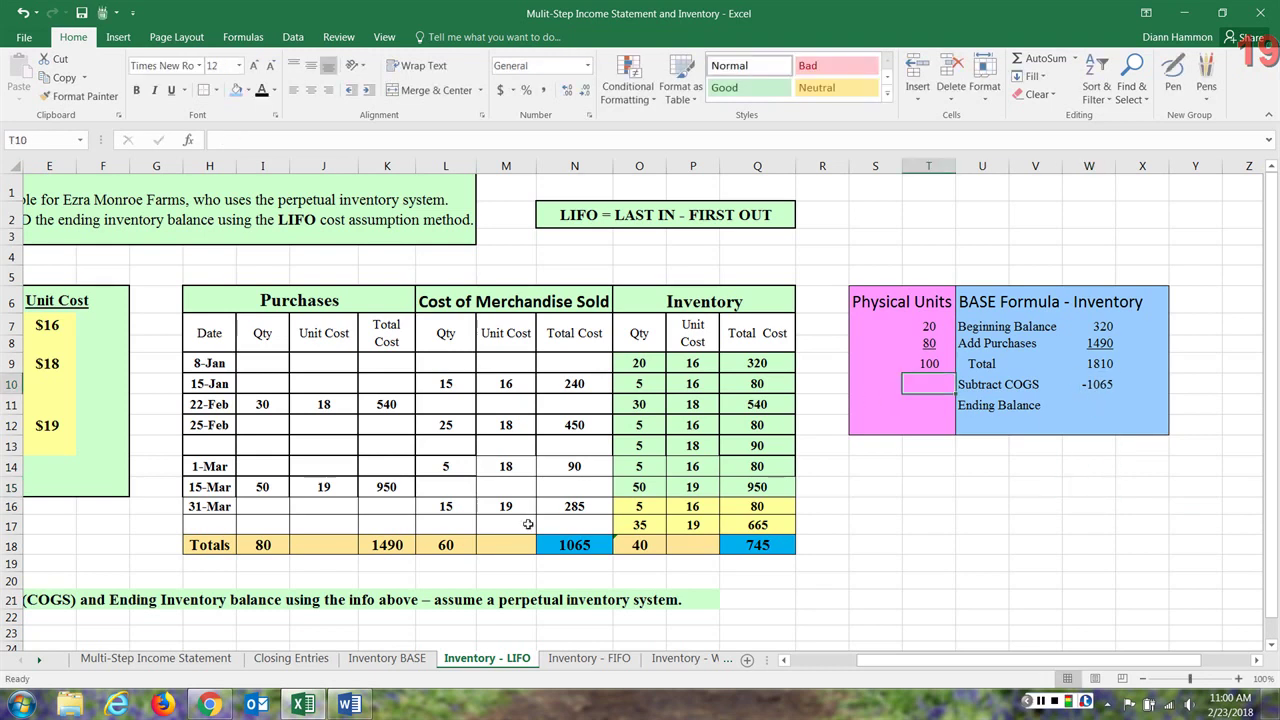
Enter -60 physical units for Subtract COGS in T10, taken from the sold quantity total in L18
{"action": "left_click_drag", "start_coordinate": [562, 545], "coordinate": [560, 590]}
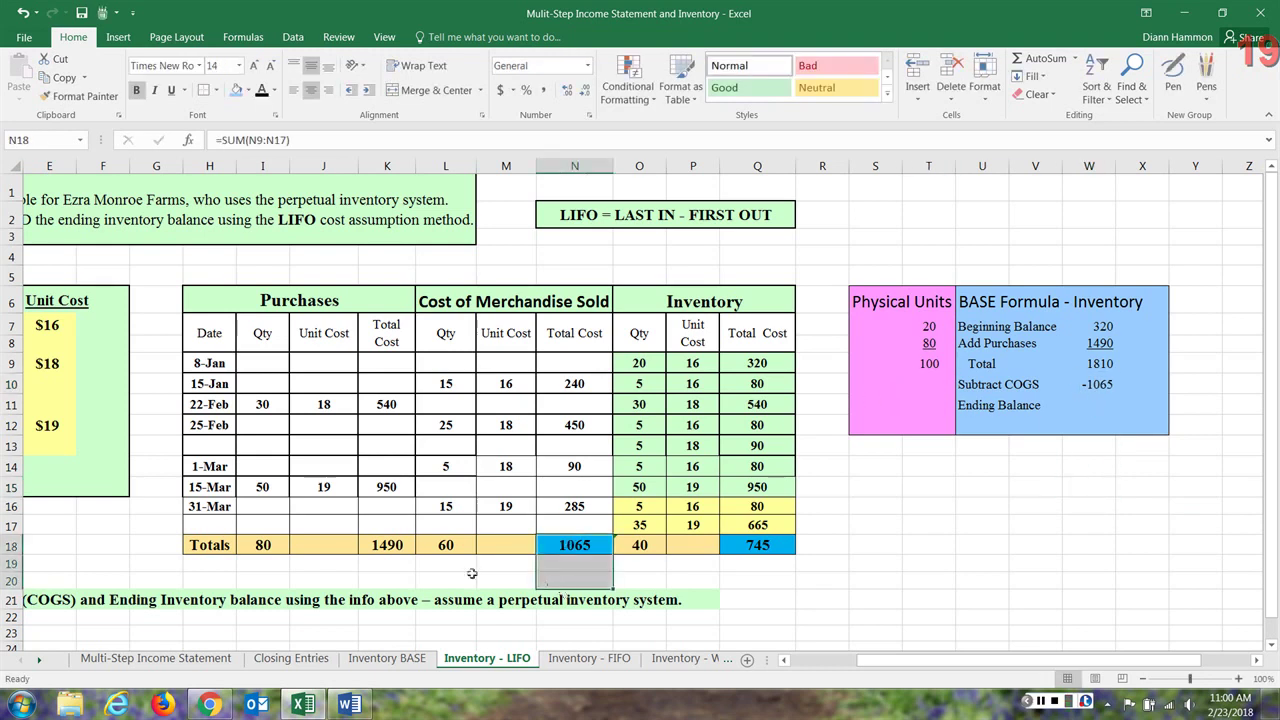
{"action": "left_click", "coordinate": [447, 544]}
{"action": "left_click_drag", "start_coordinate": [447, 541], "coordinate": [450, 565]}
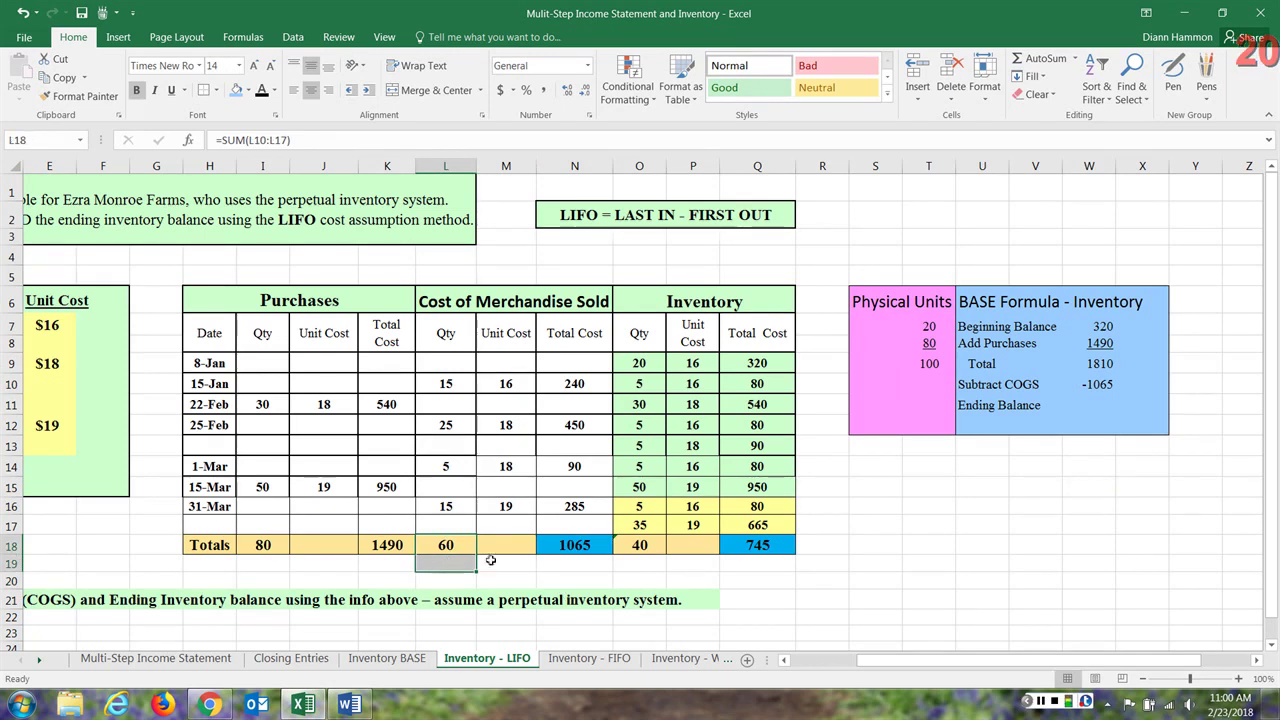
{"action": "left_click", "coordinate": [942, 380]}
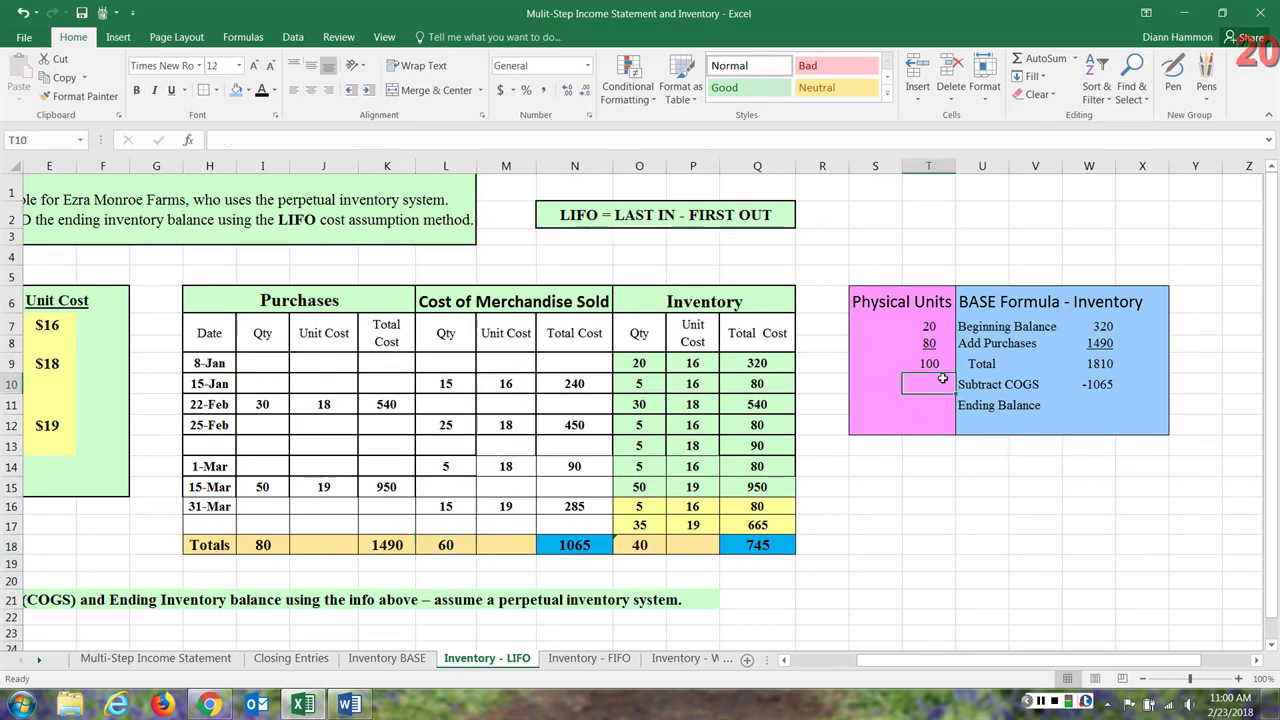
{"action": "type", "text": "-60"}
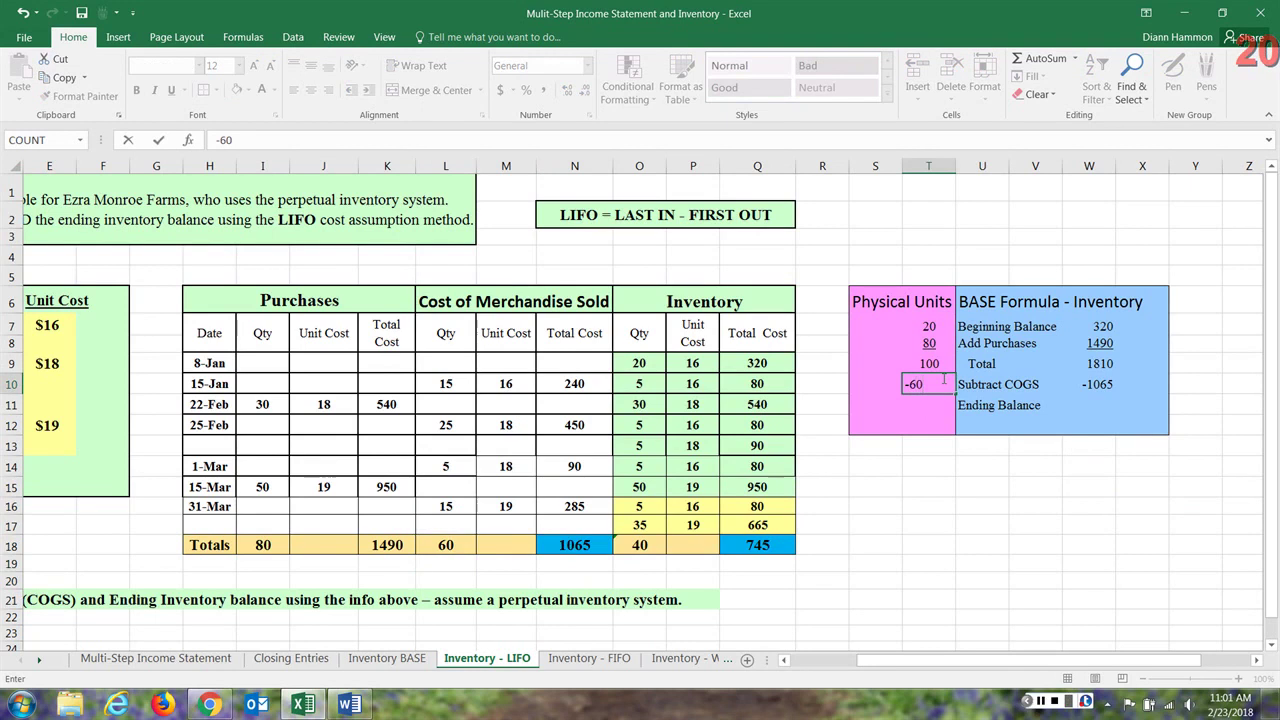
{"action": "left_click", "coordinate": [1052, 702]}
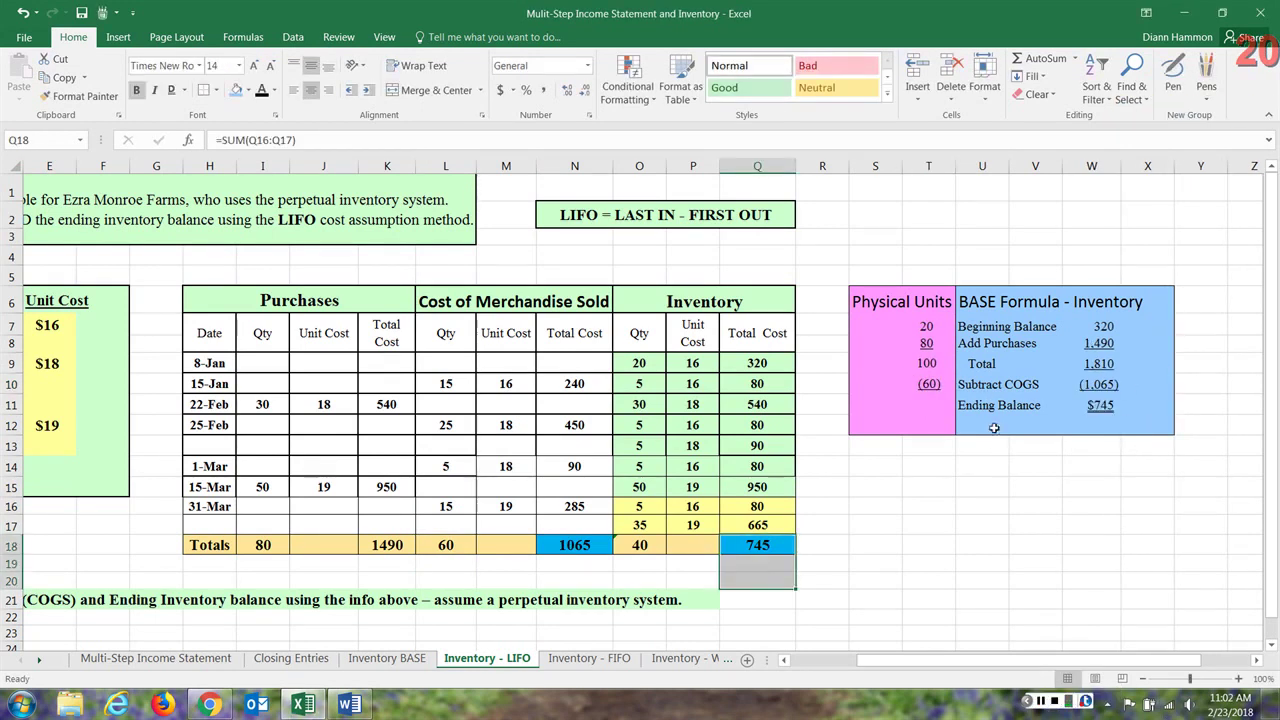
Sum T9:T10 into T11 for the ending physical units and compare it with the Inventory quantity total in O18
{"action": "left_click_drag", "start_coordinate": [912, 362], "coordinate": [926, 387]}
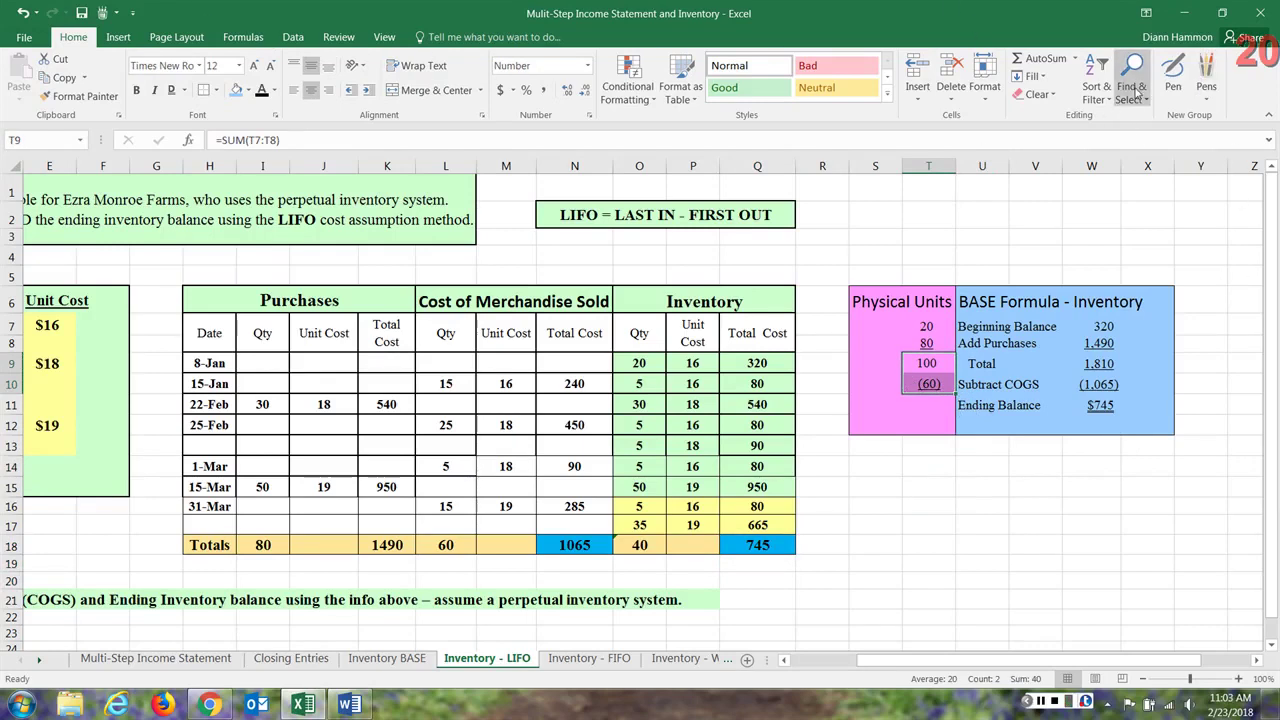
{"action": "left_click_drag", "start_coordinate": [955, 394], "coordinate": [953, 414]}
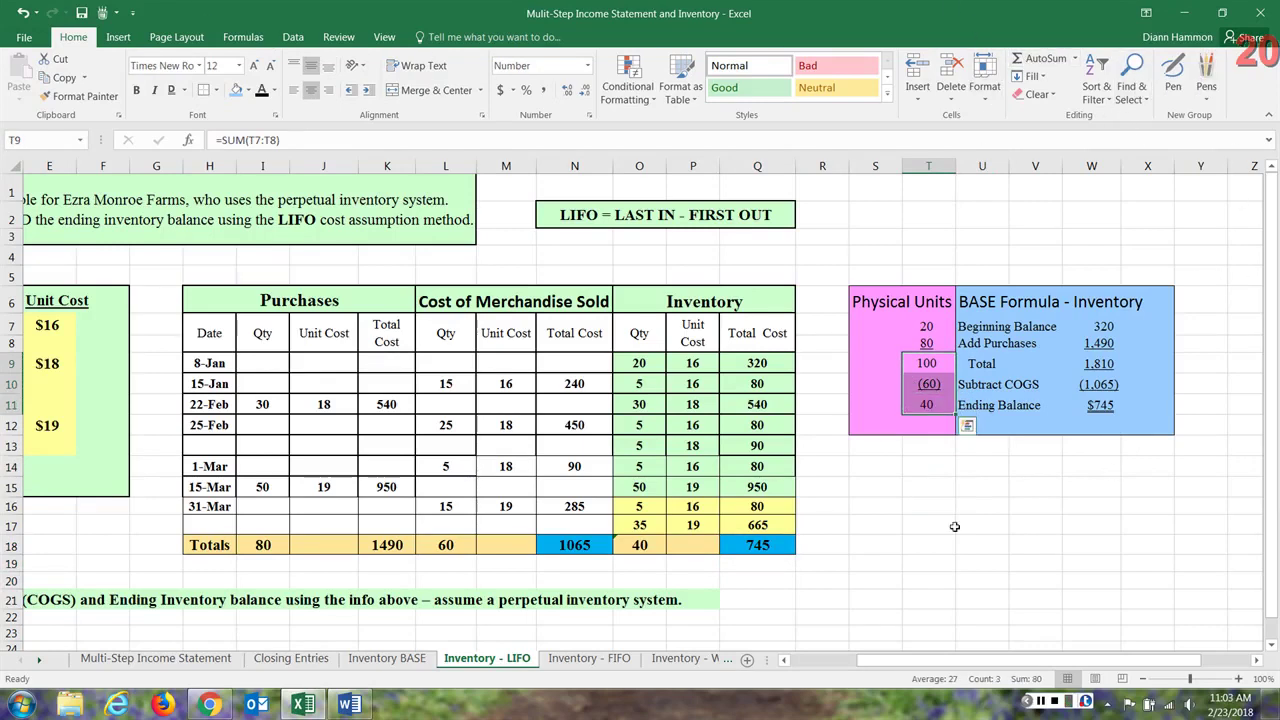
{"action": "left_click", "coordinate": [938, 411]}
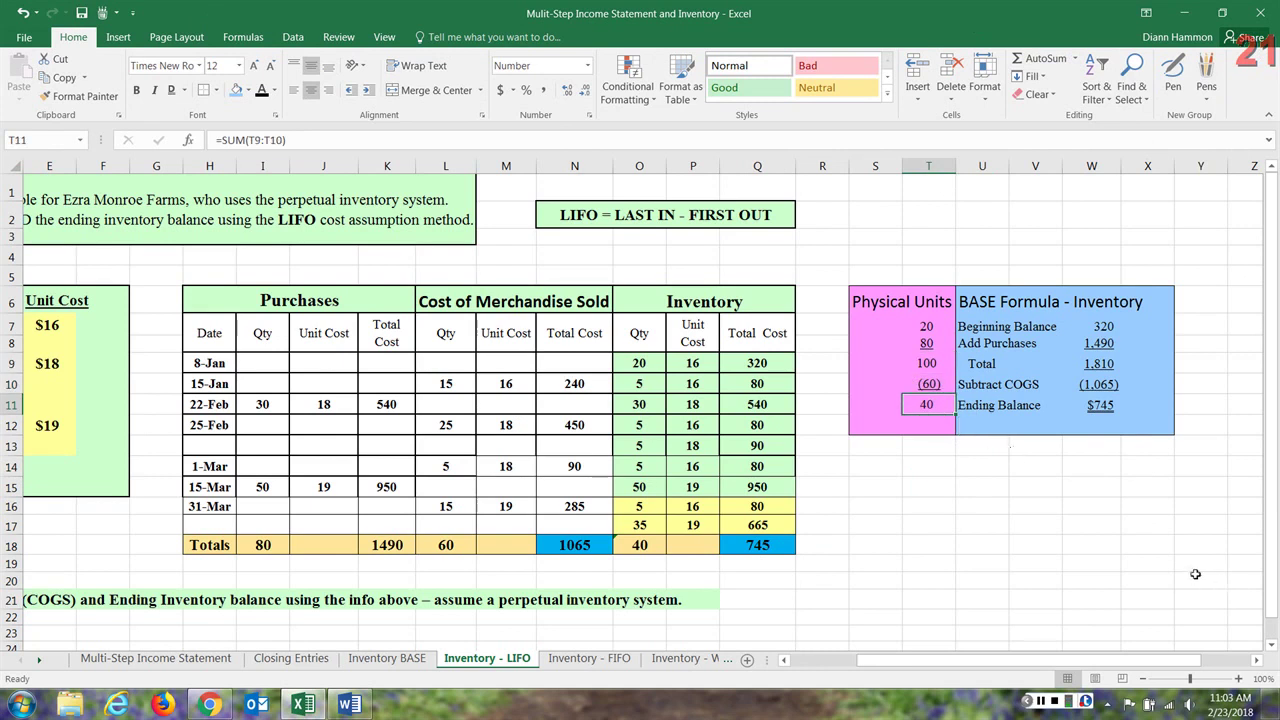
{"action": "left_click", "coordinate": [632, 546]}
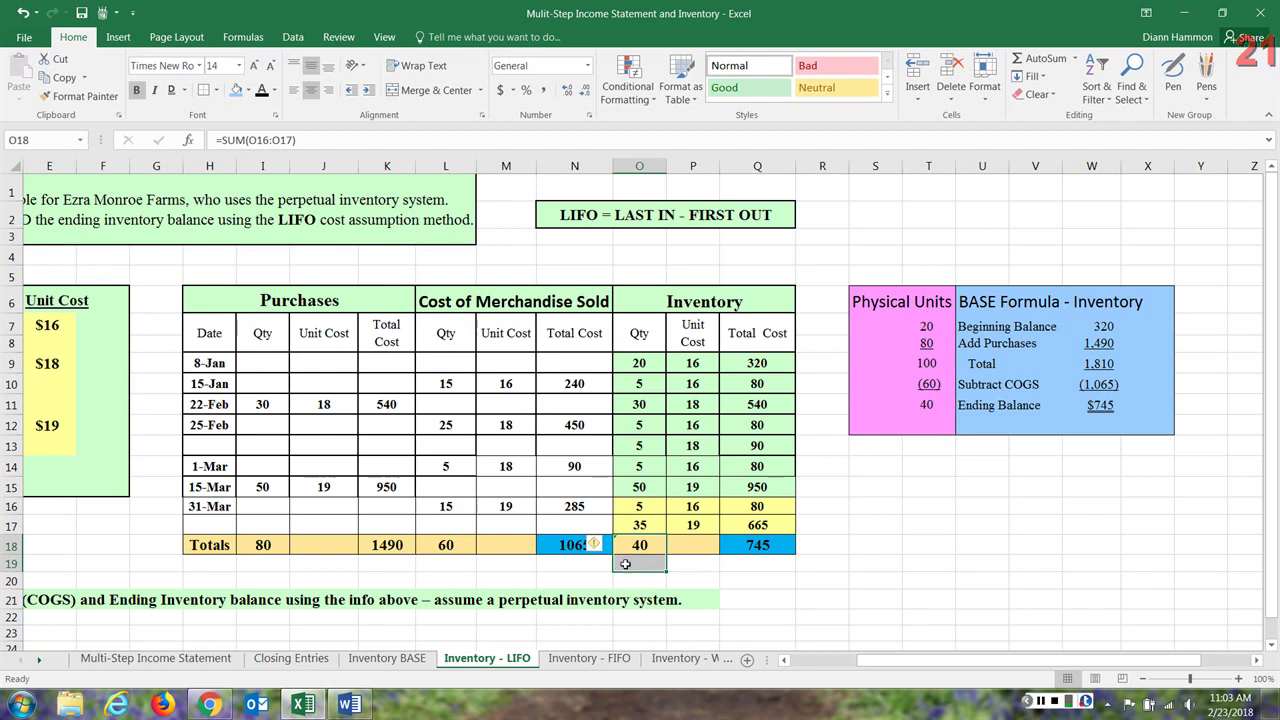
{"action": "key", "text": "ctrl+c"}
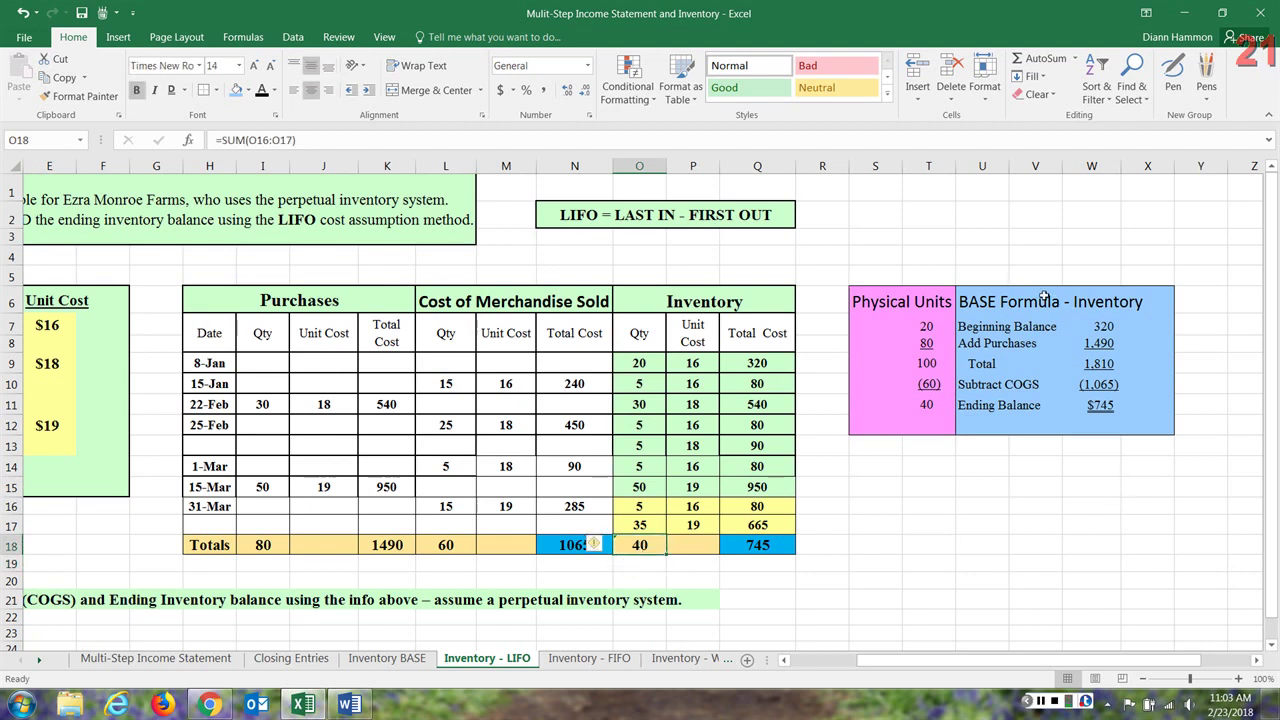